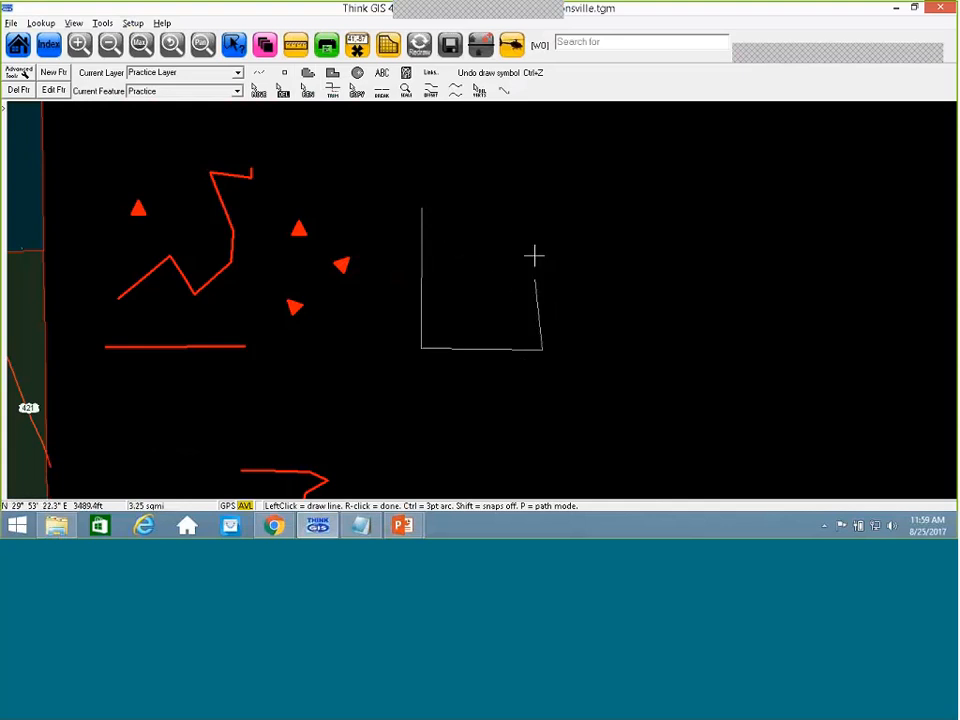
Finish the four-sided area east of the triangle symbols and check the Practice Layer's fill style in the layer settings.
{"action": "left_click", "coordinate": [539, 207]}
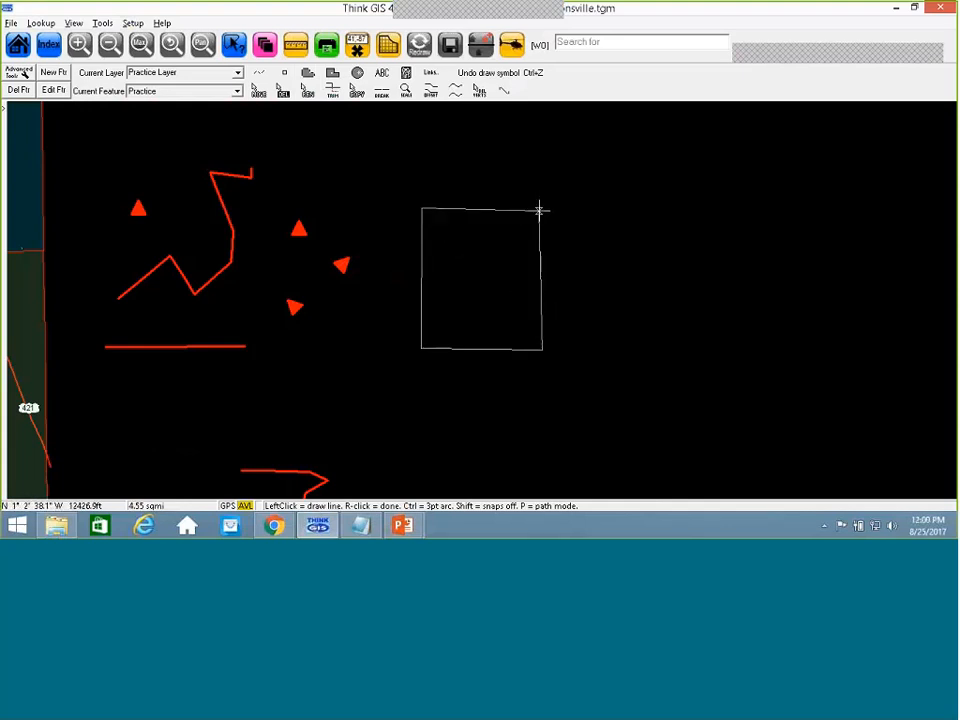
{"action": "right_click", "coordinate": [540, 208]}
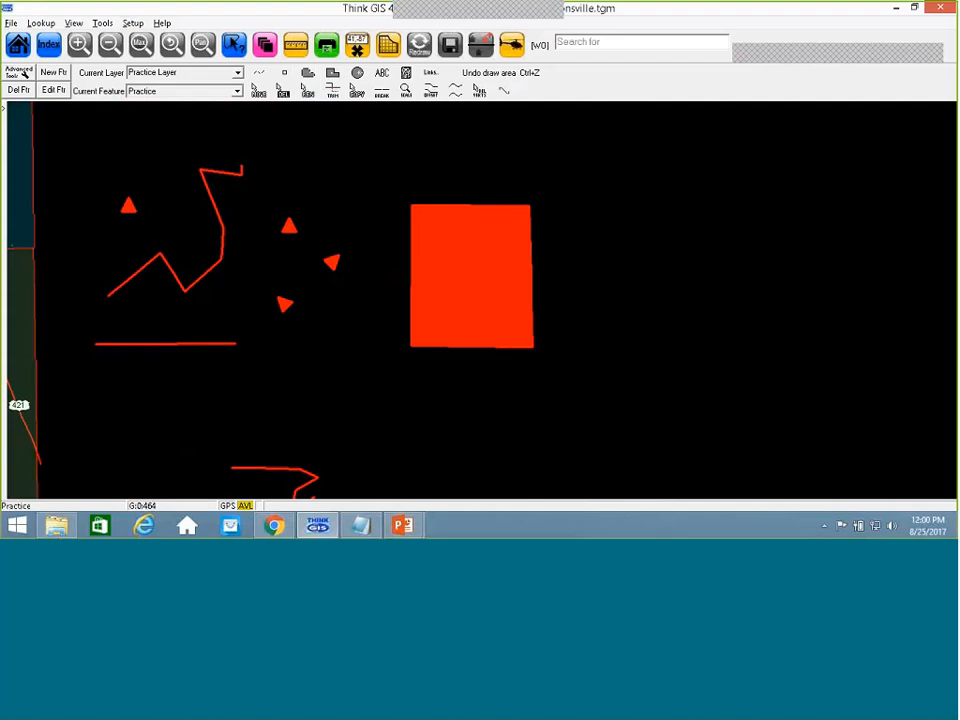
{"action": "left_click", "coordinate": [265, 45]}
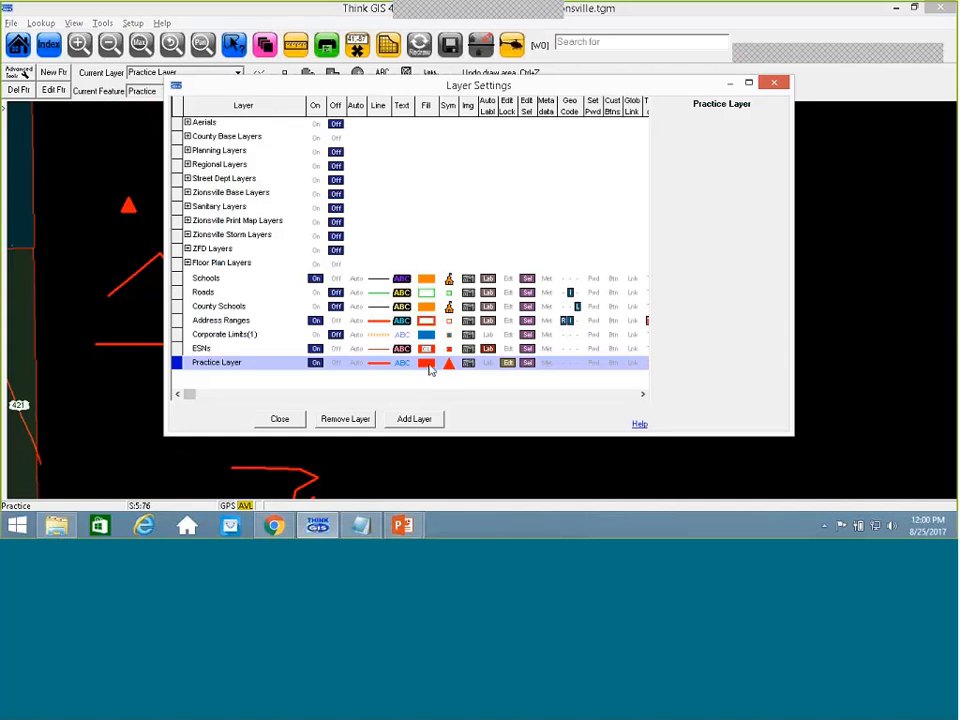
{"action": "left_click", "coordinate": [303, 418]}
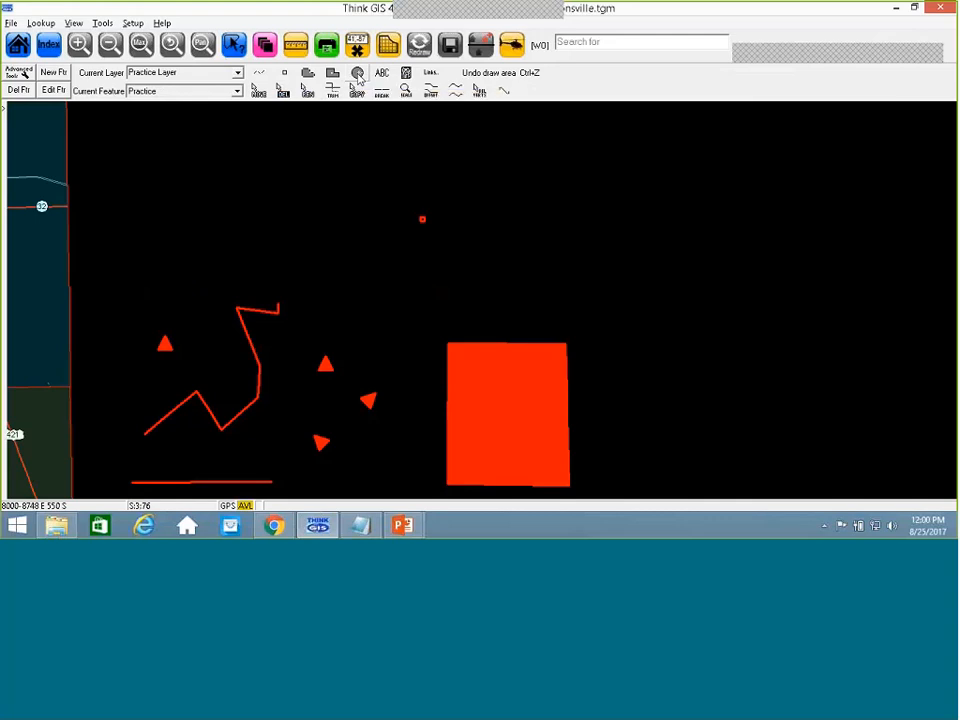
Draw a circle with a 500-foot radius as an area in the empty space above the triangle symbols.
{"action": "left_click", "coordinate": [323, 215]}
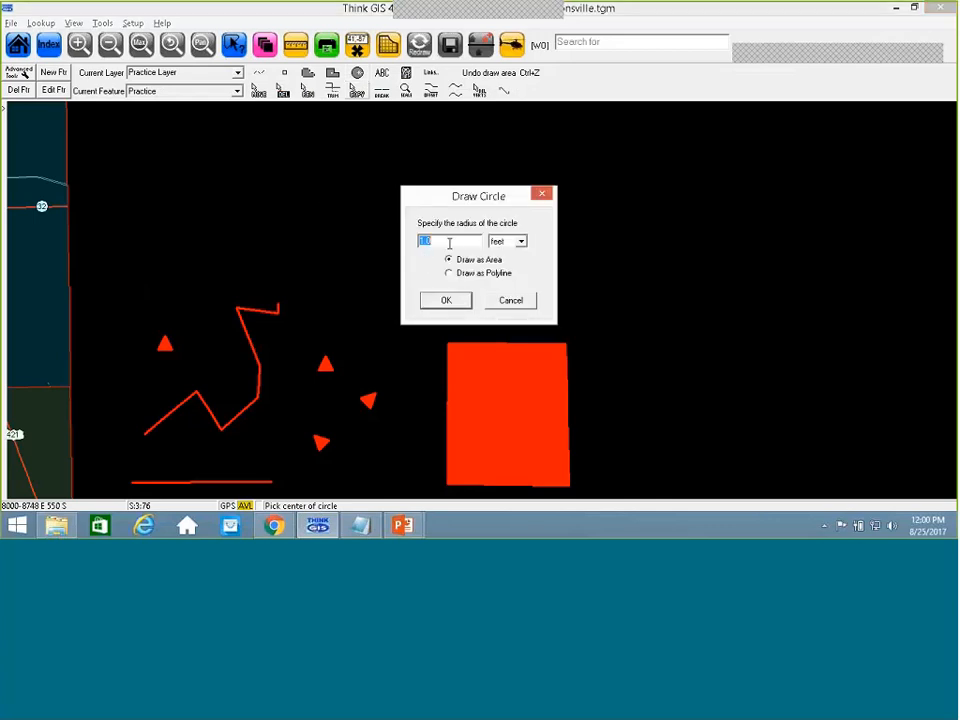
{"action": "type", "text": "500"}
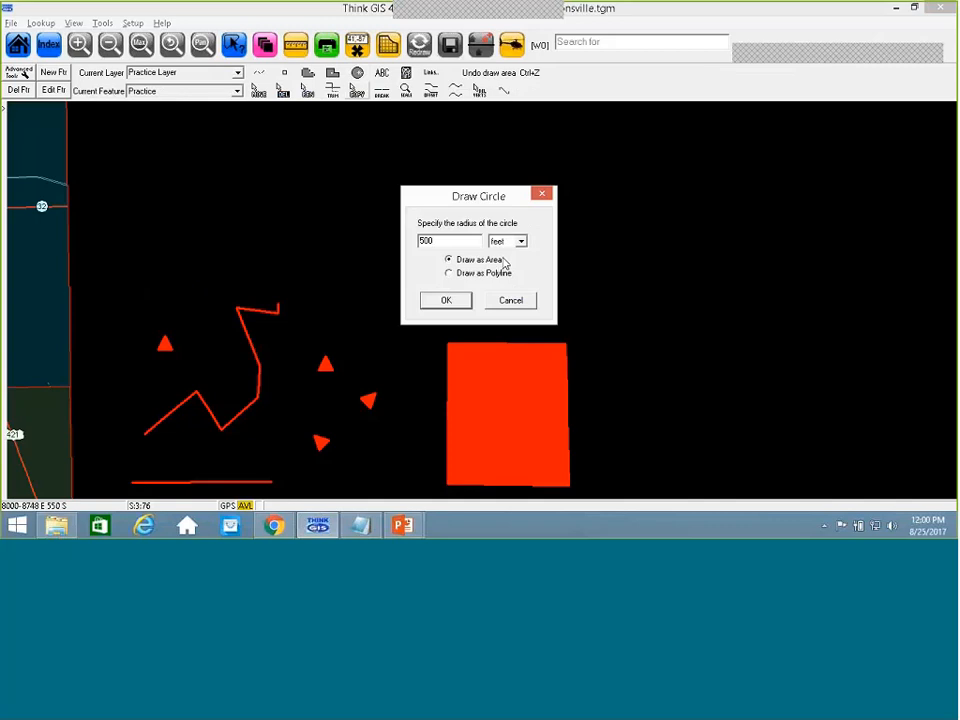
{"action": "left_click", "coordinate": [462, 302]}
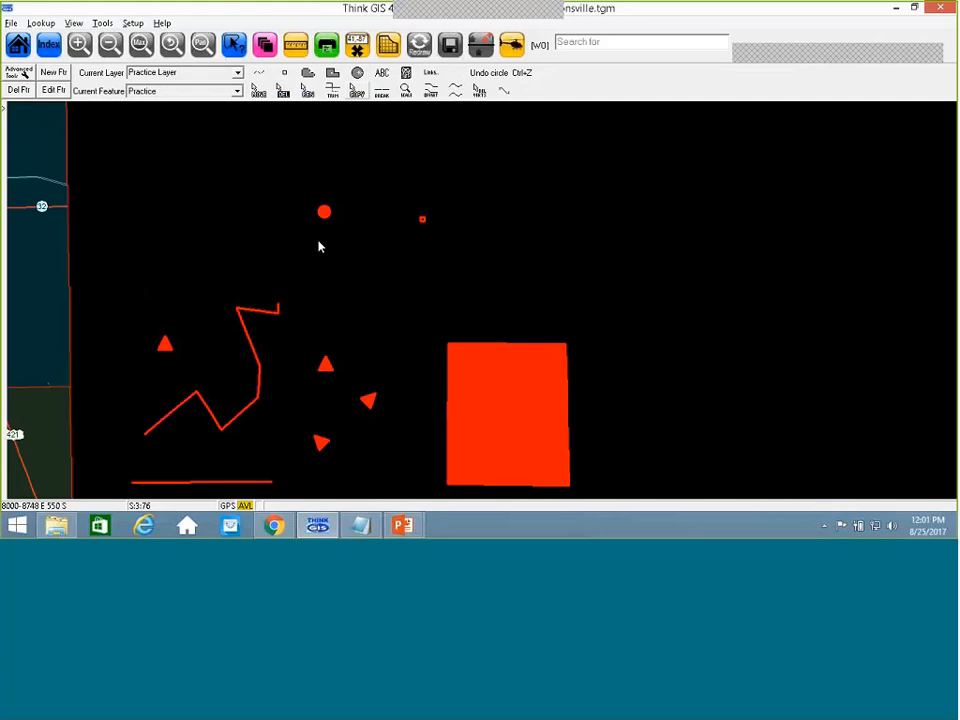
Place a horizontal "Practice" label sized 2000 ft just northwest of the circle.
{"action": "left_click_drag", "start_coordinate": [296, 249], "coordinate": [349, 290]}
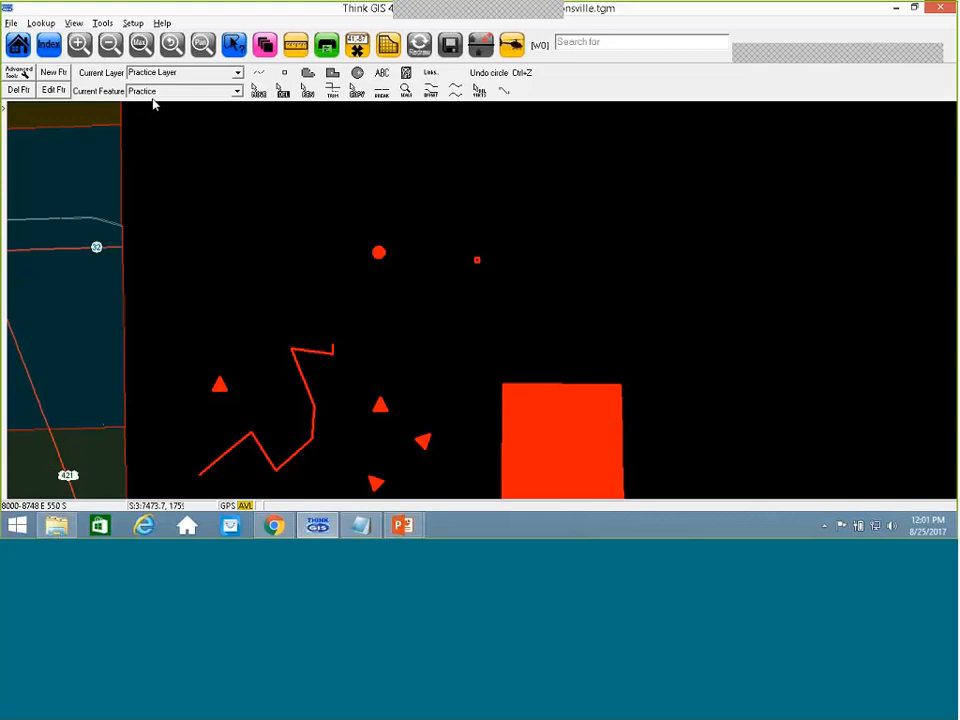
{"action": "left_click", "coordinate": [382, 72]}
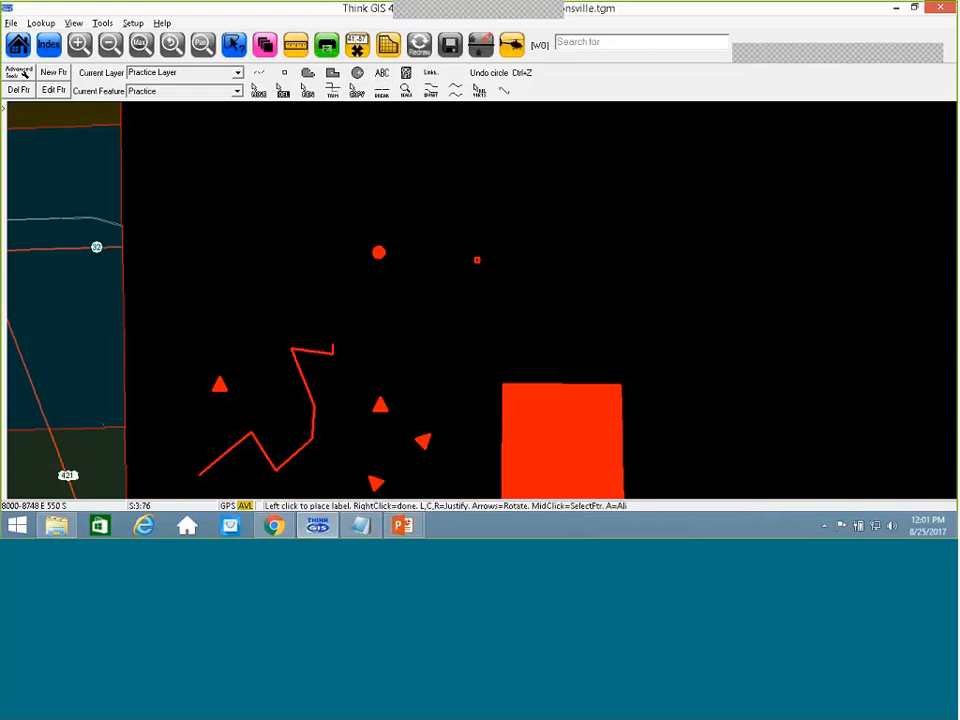
{"action": "left_click", "coordinate": [276, 245]}
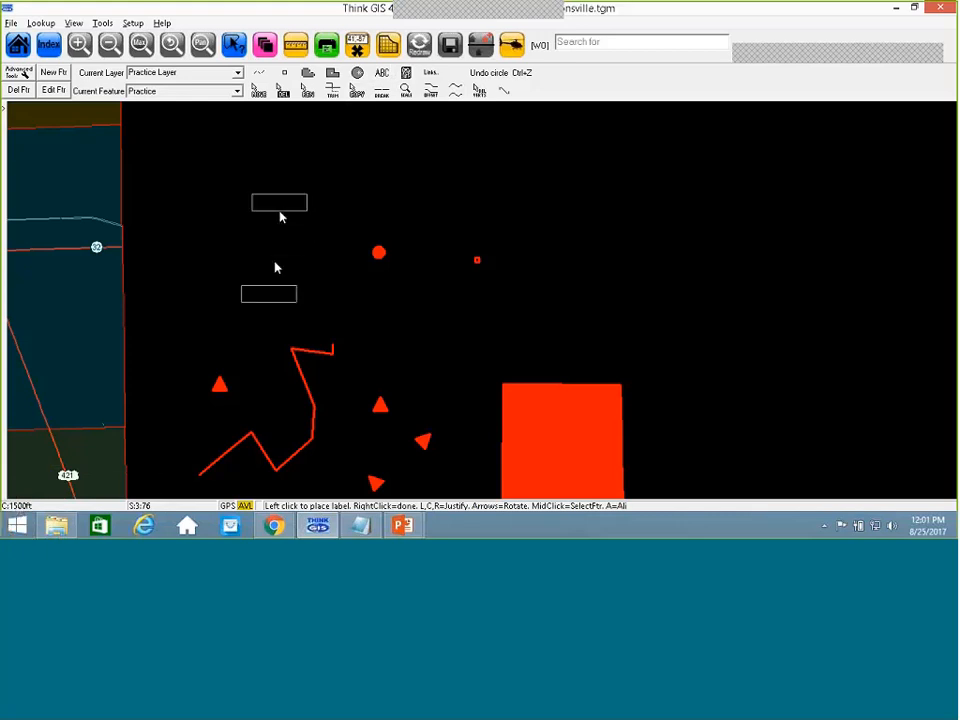
{"action": "scroll", "coordinate": [280, 213], "scroll_direction": "up", "scroll_amount": 3}
{"action": "scroll", "coordinate": [280, 224], "scroll_direction": "down", "scroll_amount": 2}
{"action": "scroll", "coordinate": [280, 224], "scroll_direction": "up", "scroll_amount": 1}
{"action": "scroll", "coordinate": [292, 234], "scroll_direction": "up", "scroll_amount": 2}
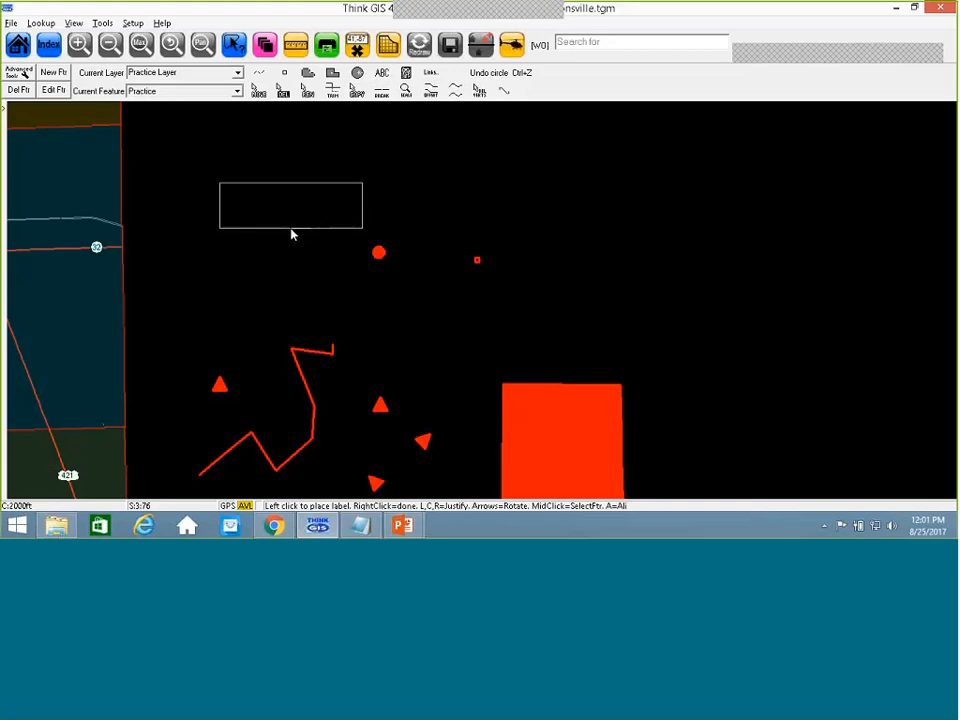
{"action": "scroll", "coordinate": [292, 234], "scroll_direction": "down", "scroll_amount": 2}
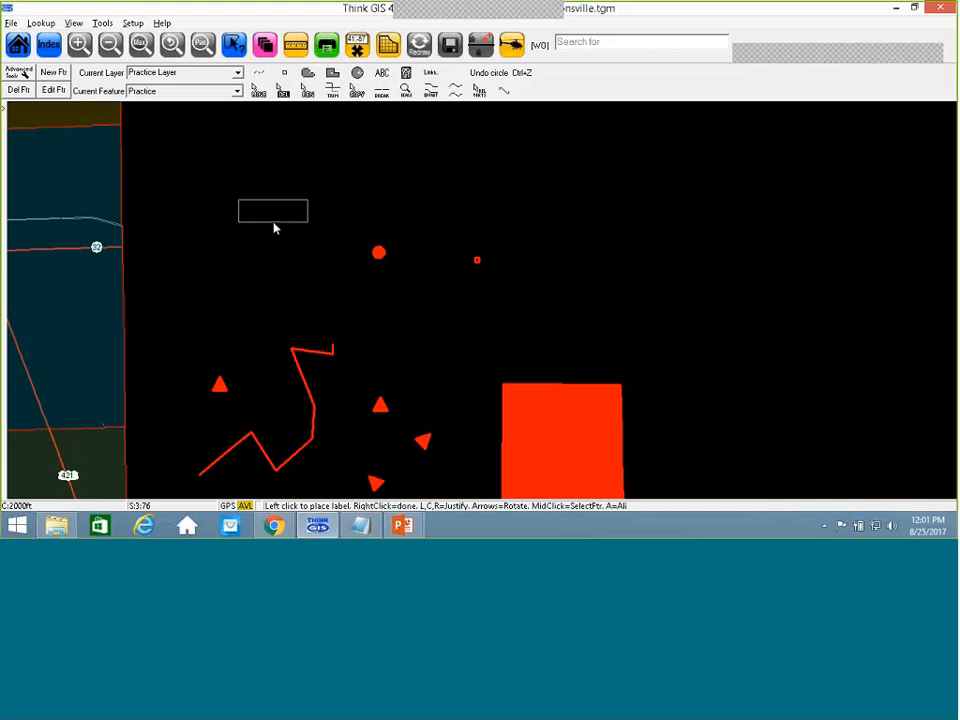
{"action": "left_click", "coordinate": [275, 228]}
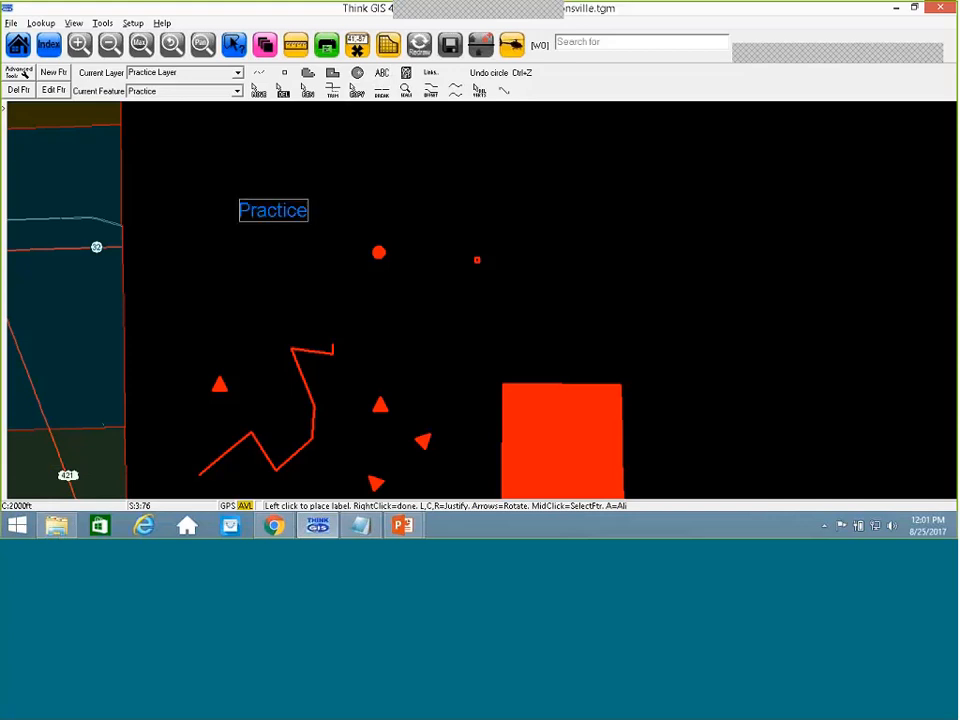
{"action": "right_click", "coordinate": [278, 314]}
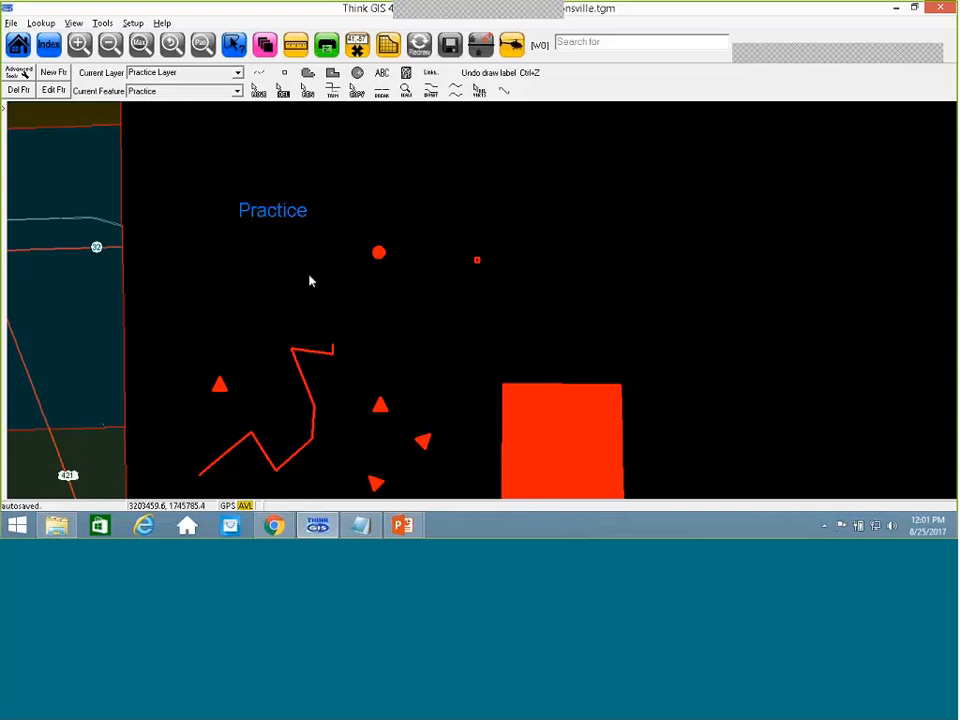
Place a second "Practice" label northeast of the circle, rotated about 45 degrees so it slants downward.
{"action": "left_click_drag", "start_coordinate": [311, 277], "coordinate": [268, 273]}
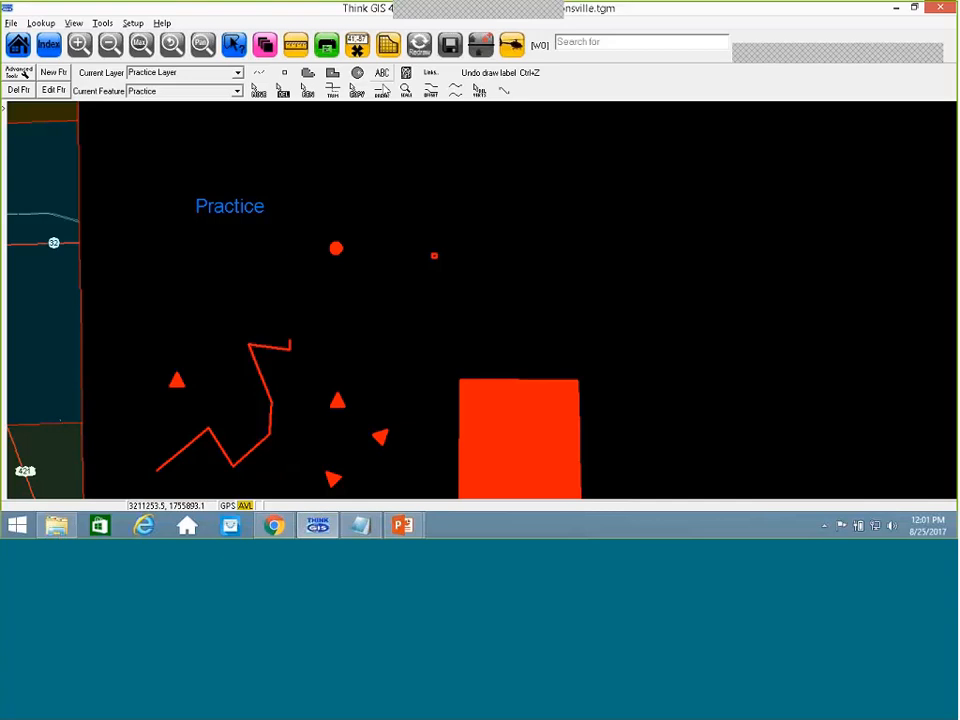
{"action": "left_click", "coordinate": [382, 77]}
{"action": "scroll", "coordinate": [393, 158], "scroll_direction": "down", "scroll_amount": 3}
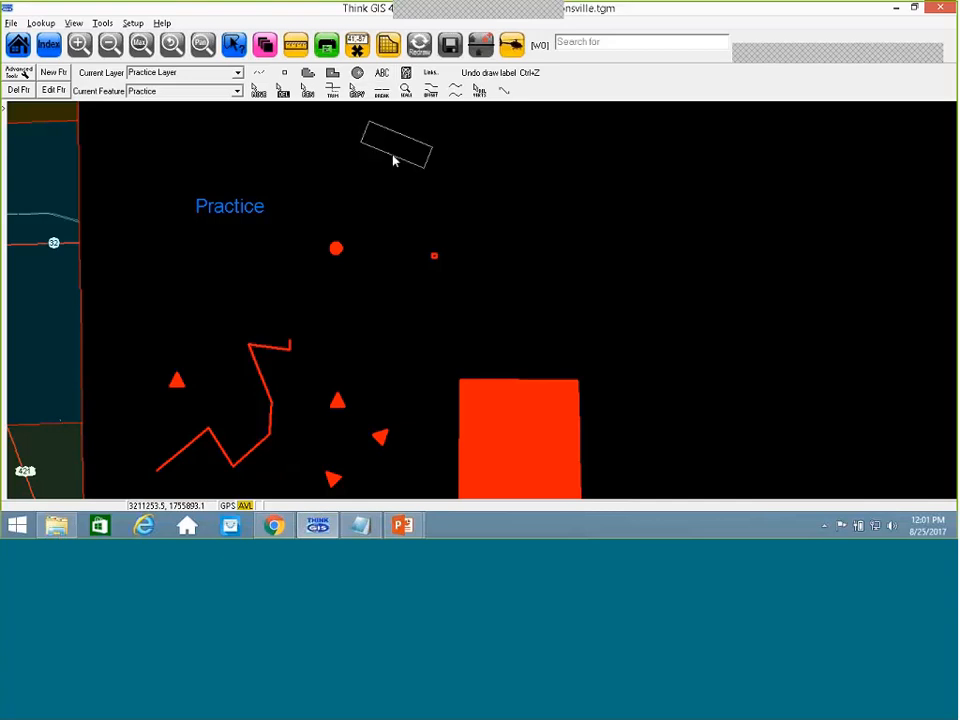
{"action": "key", "text": "Right"}
{"action": "key", "text": "Left"}
{"action": "key", "text": "Left"}
{"action": "key", "text": "Left"}
{"action": "key", "text": "Left"}
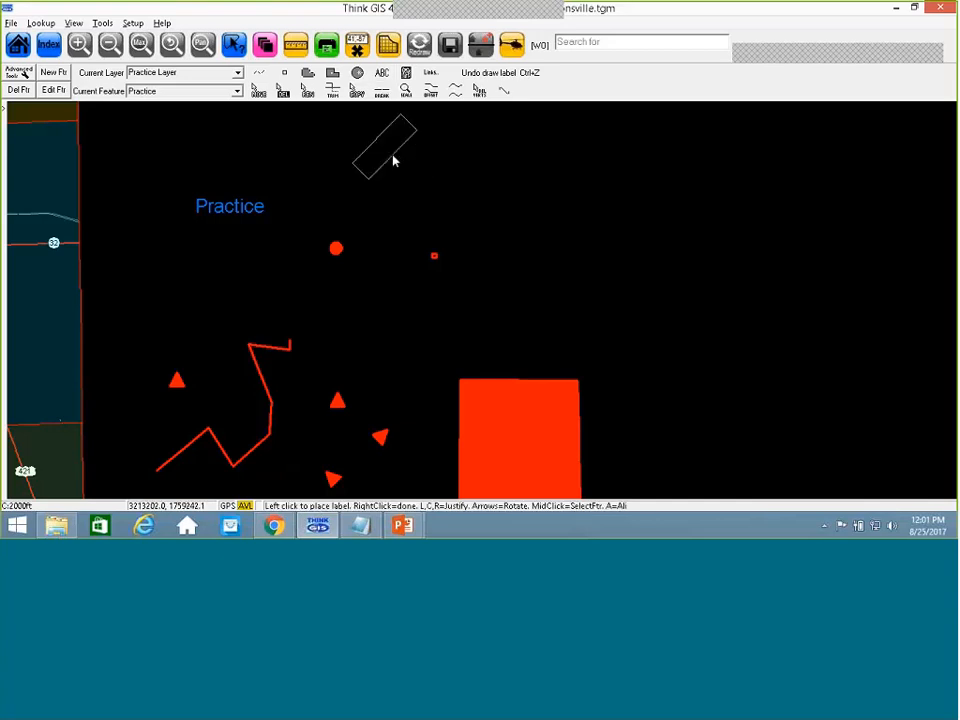
{"action": "key", "text": "Right"}
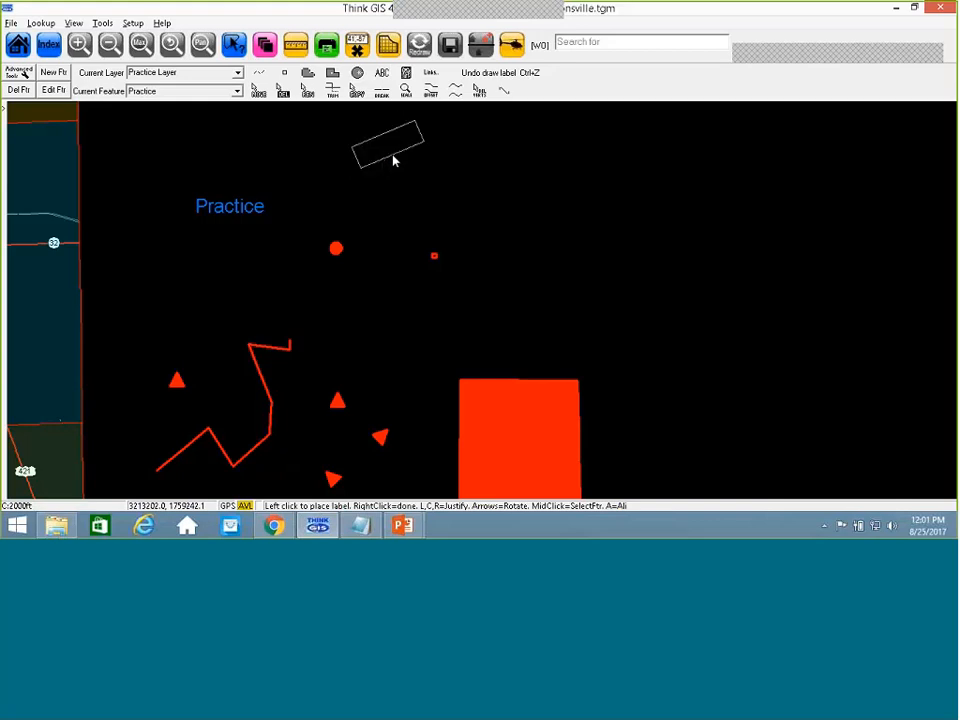
{"action": "key", "text": "Right"}
{"action": "key", "text": "Right"}
{"action": "key", "text": "Right"}
{"action": "key", "text": "Right"}
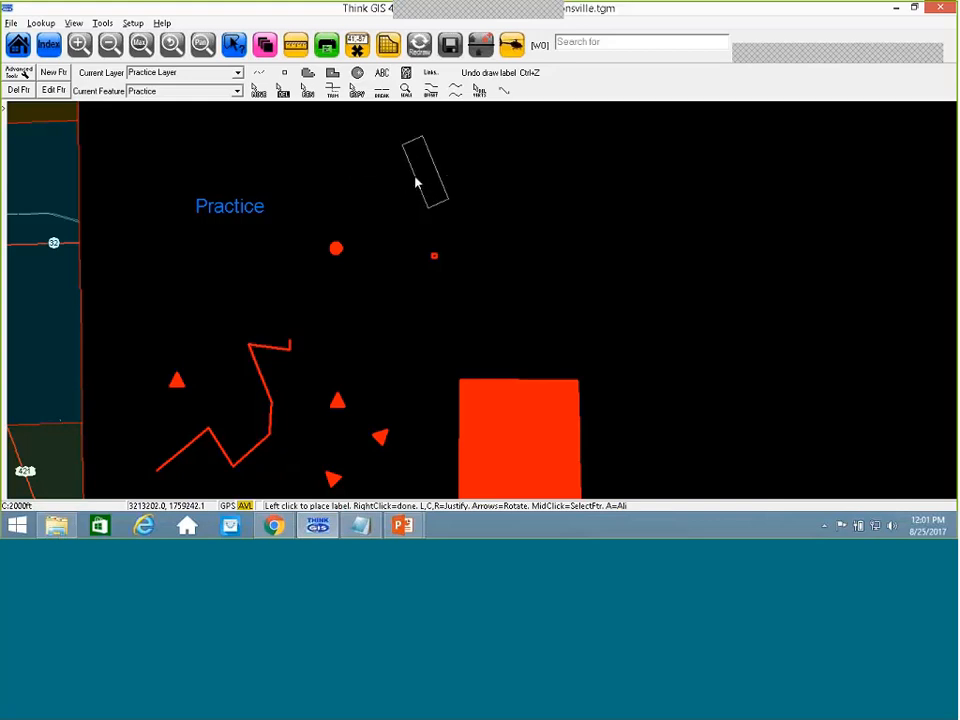
{"action": "key", "text": "Left"}
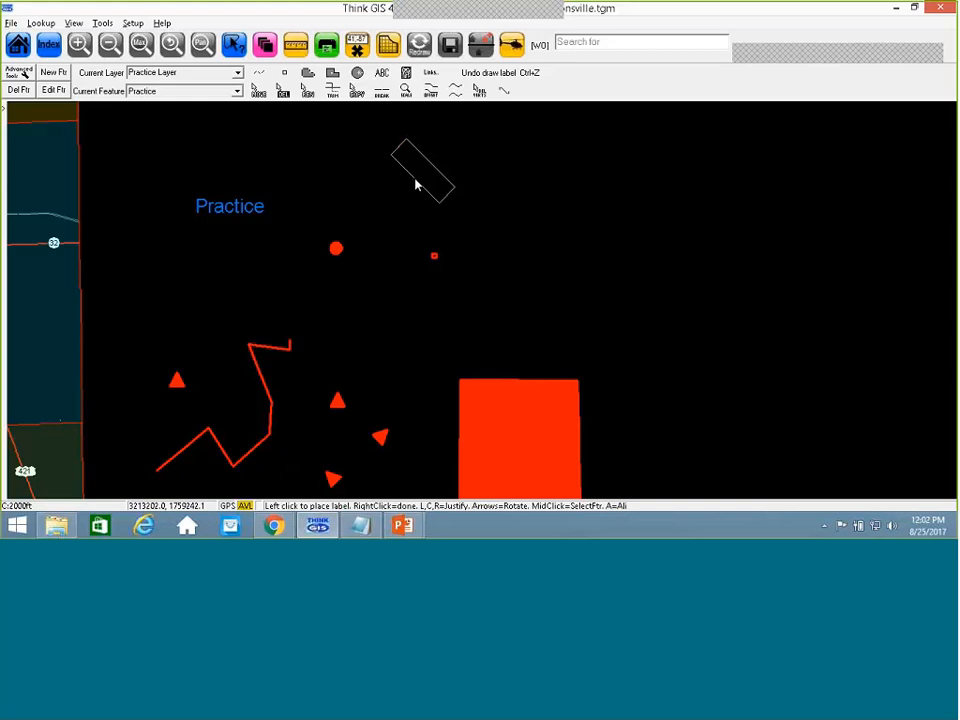
{"action": "left_click", "coordinate": [416, 185]}
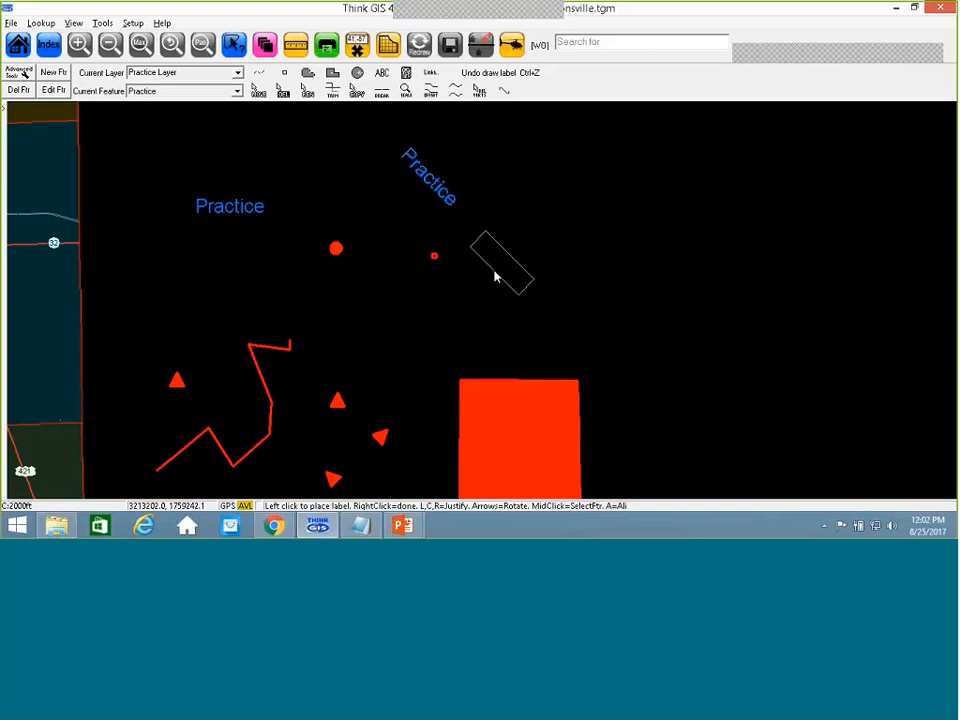
Place a third "Practice" label southeast of the second one at a shallower downward slant, ending label placement.
{"action": "key", "text": "Left"}
{"action": "key", "text": "Right"}
{"action": "key", "text": "Left"}
{"action": "left_click", "coordinate": [497, 277]}
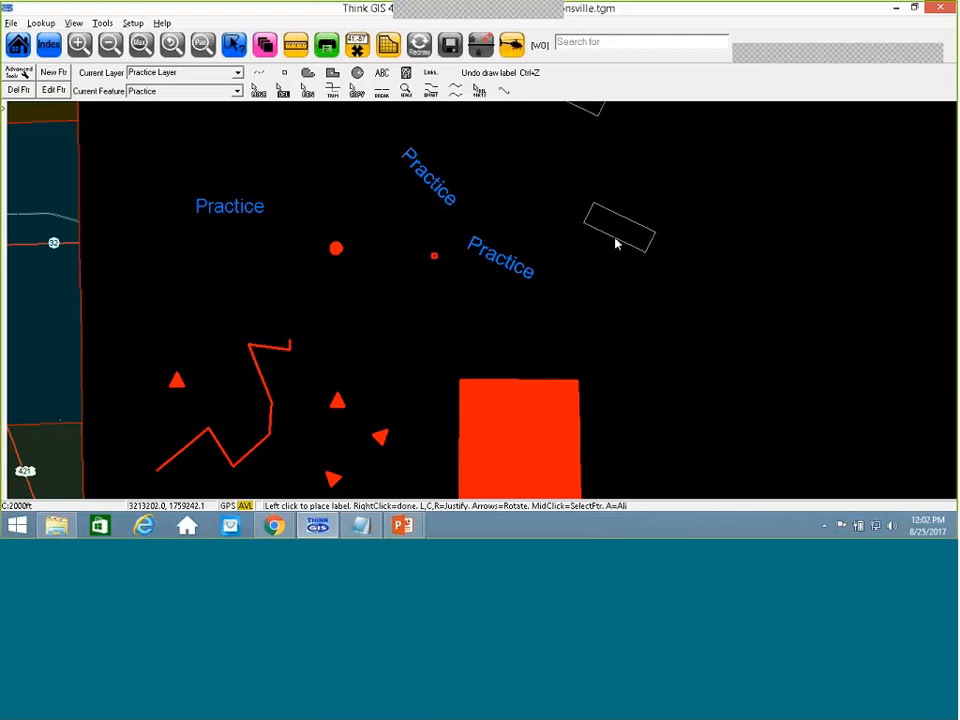
{"action": "right_click", "coordinate": [536, 211]}
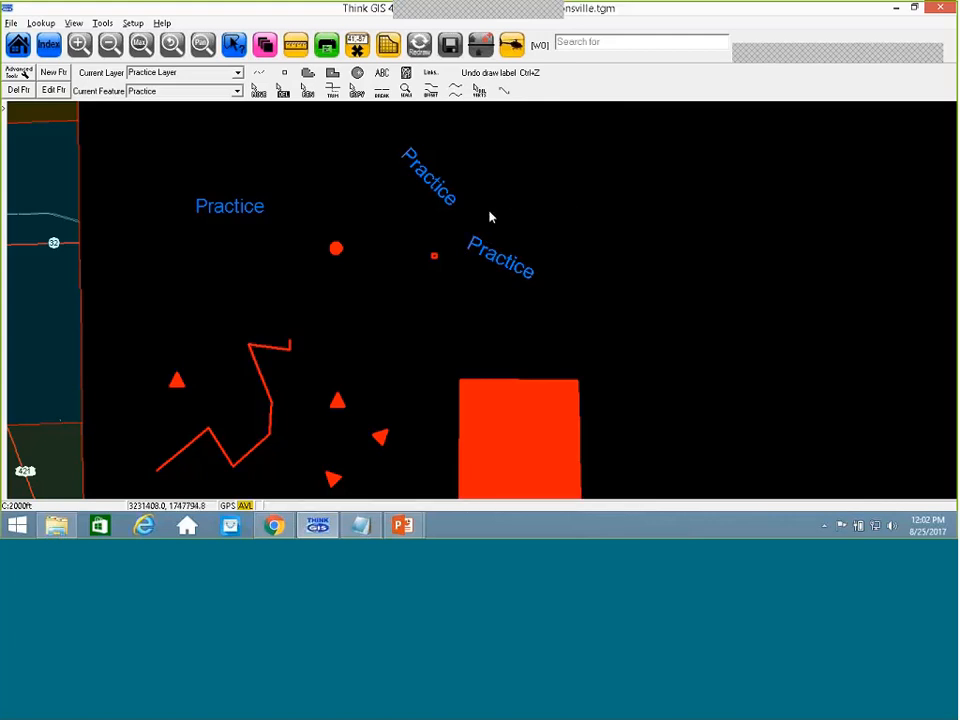
{"action": "left_click_drag", "start_coordinate": [489, 213], "coordinate": [535, 215]}
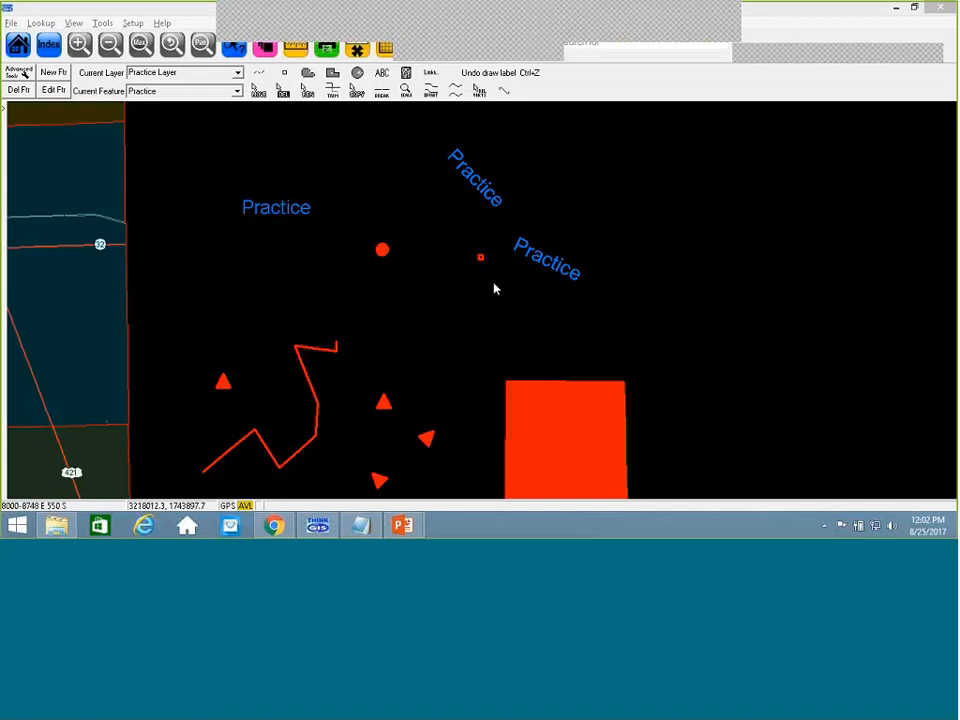
{"action": "left_click_drag", "start_coordinate": [452, 302], "coordinate": [500, 288]}
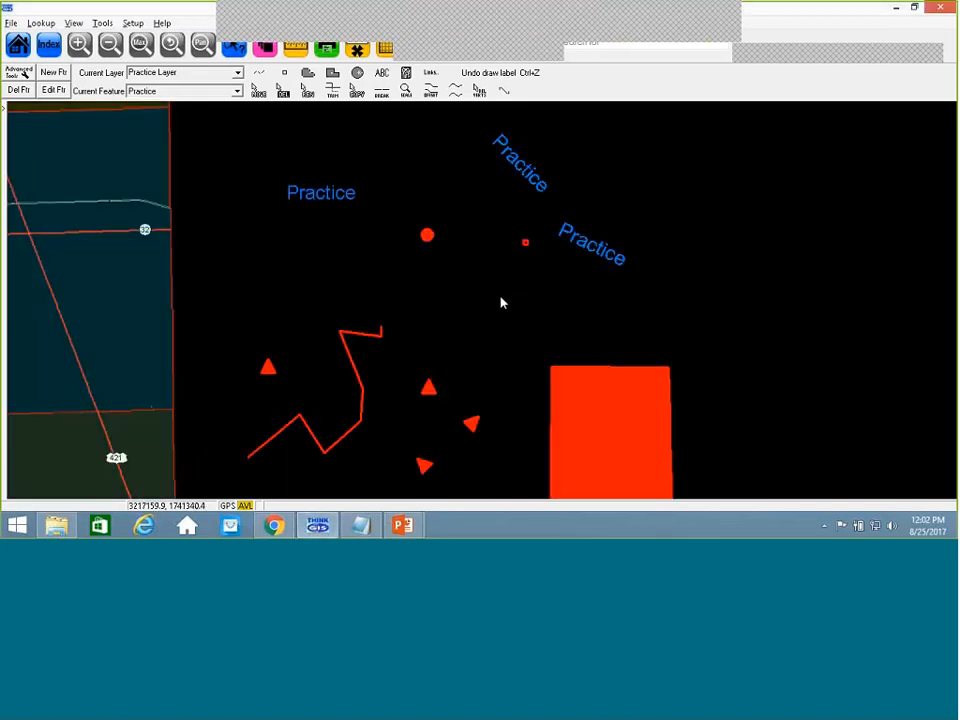
{"action": "scroll", "coordinate": [480, 300], "scroll_direction": "down", "scroll_amount": 2}
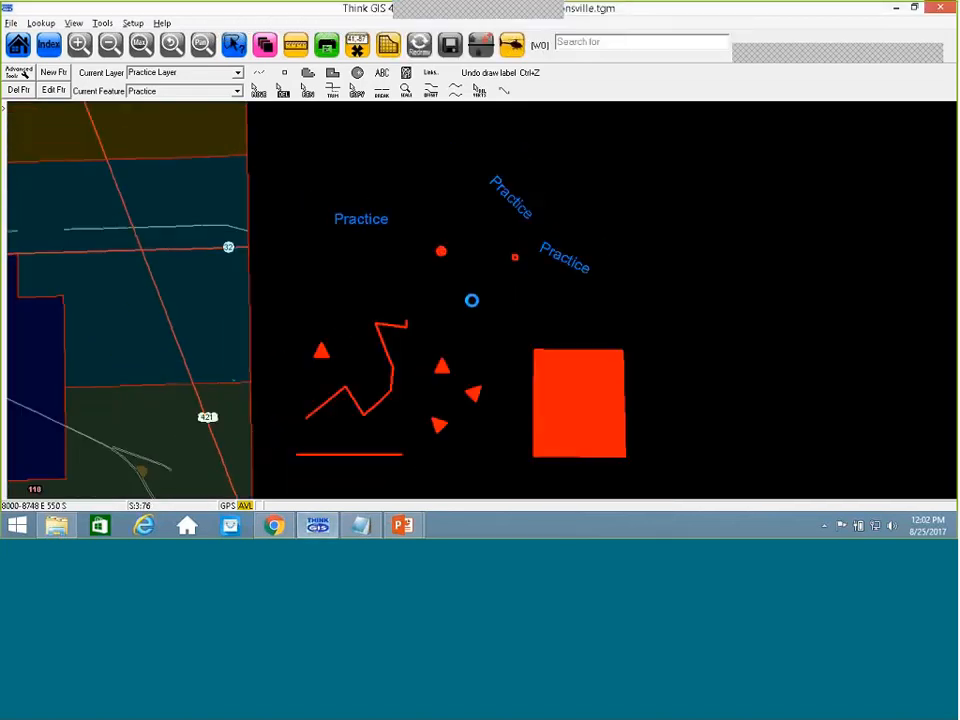
{"action": "mouse_move", "coordinate": [478, 308]}
{"action": "left_mouse_down"}
{"action": "mouse_move", "coordinate": [510, 302]}
{"action": "mouse_move", "coordinate": [482, 293]}
{"action": "left_mouse_up"}
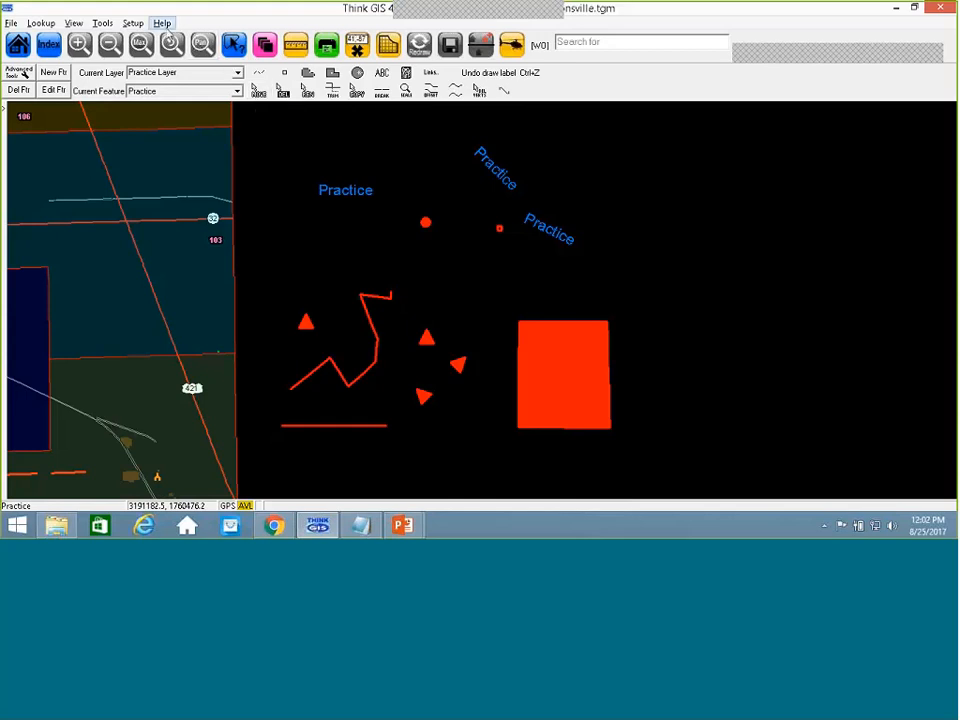
Read the help topic on the Move Entities button, including its quick reference, and close the help.
{"action": "left_click", "coordinate": [160, 26]}
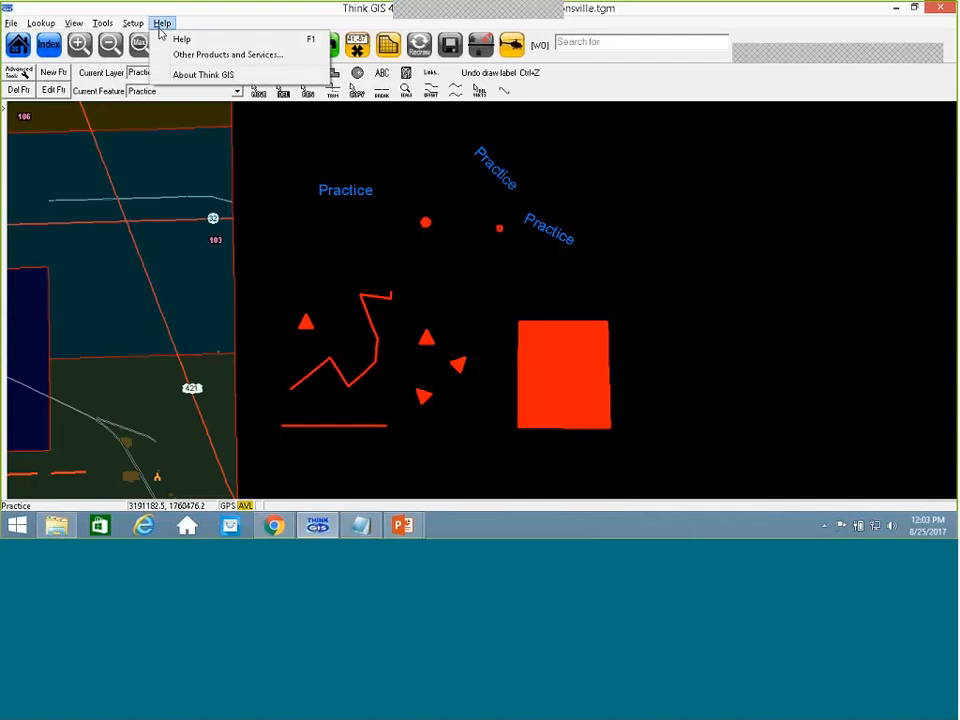
{"action": "left_click", "coordinate": [182, 39]}
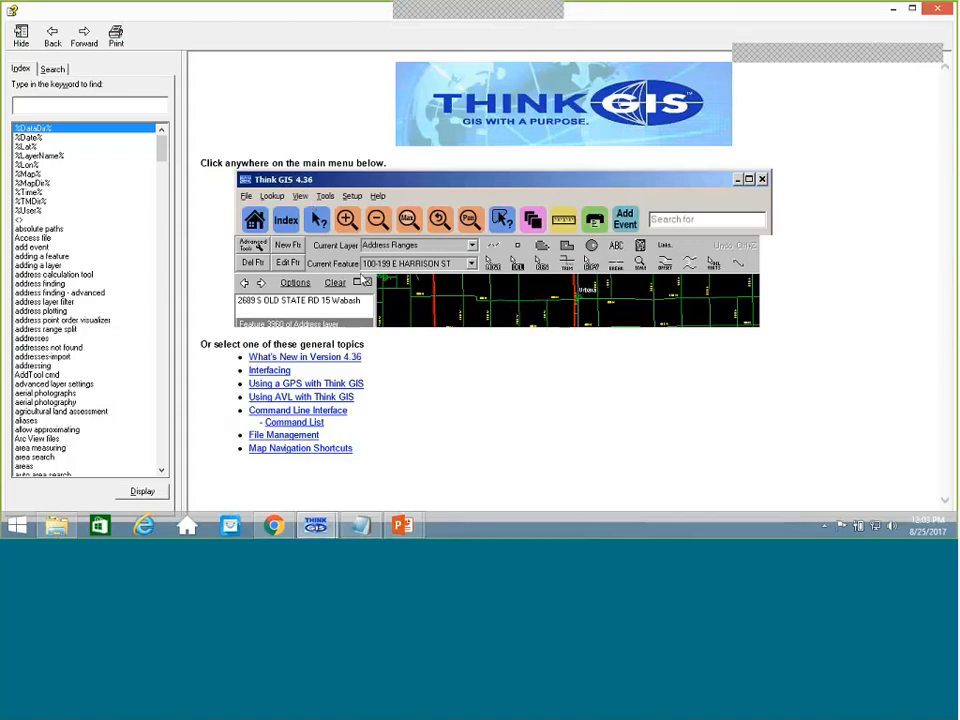
{"action": "left_click", "coordinate": [493, 268]}
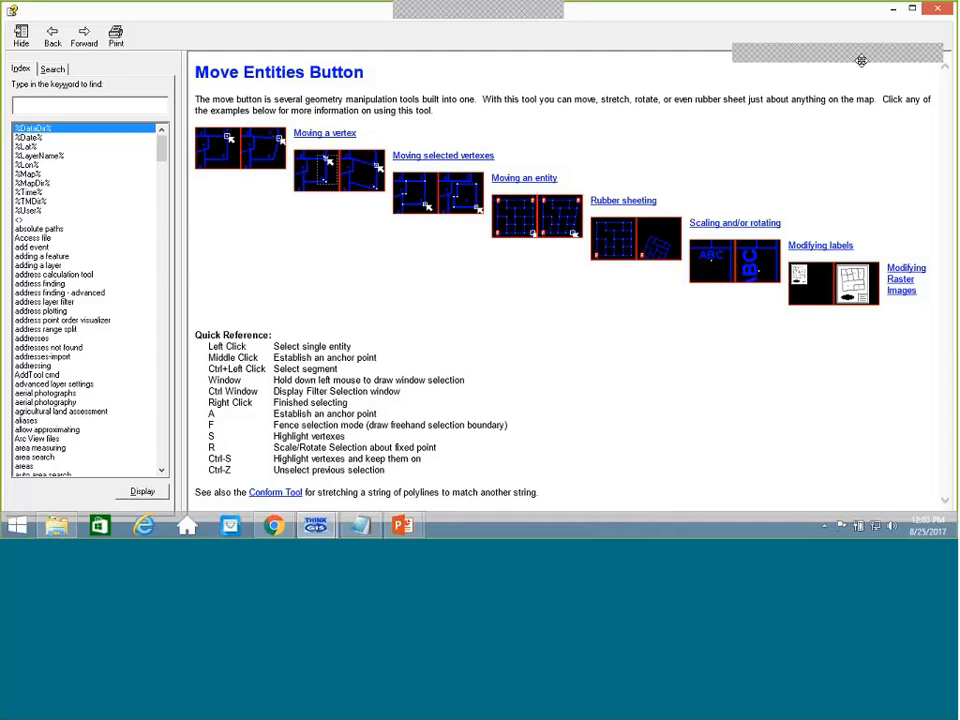
{"action": "left_click", "coordinate": [937, 8]}
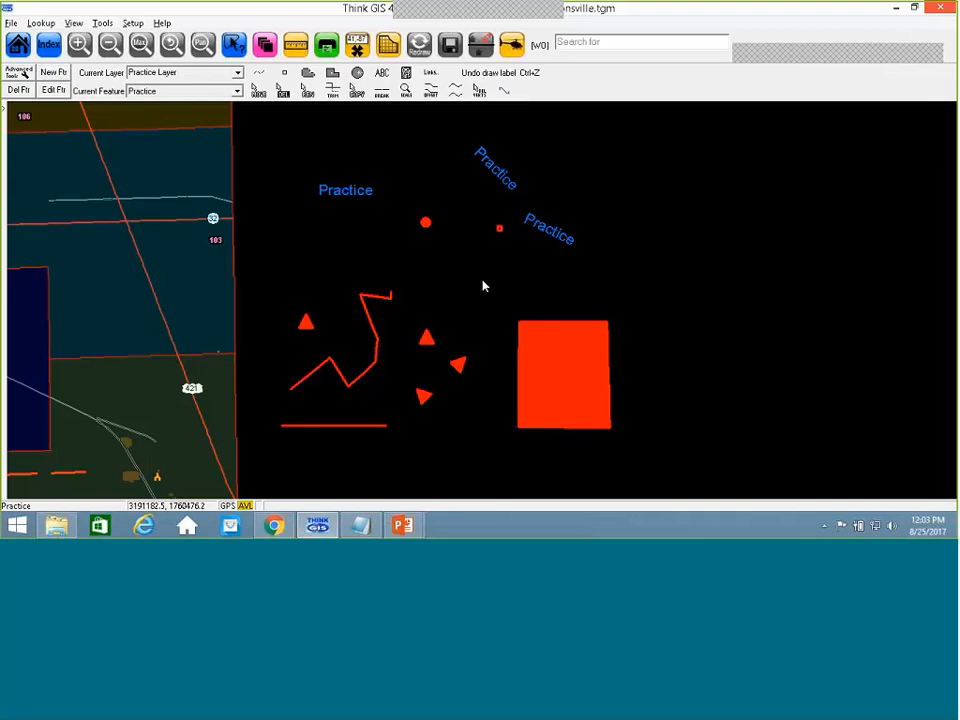
Move the upper end vertex of the zigzag polyline northward, to just southeast of the horizontal "Practice" label.
{"action": "left_click_drag", "start_coordinate": [480, 281], "coordinate": [494, 246]}
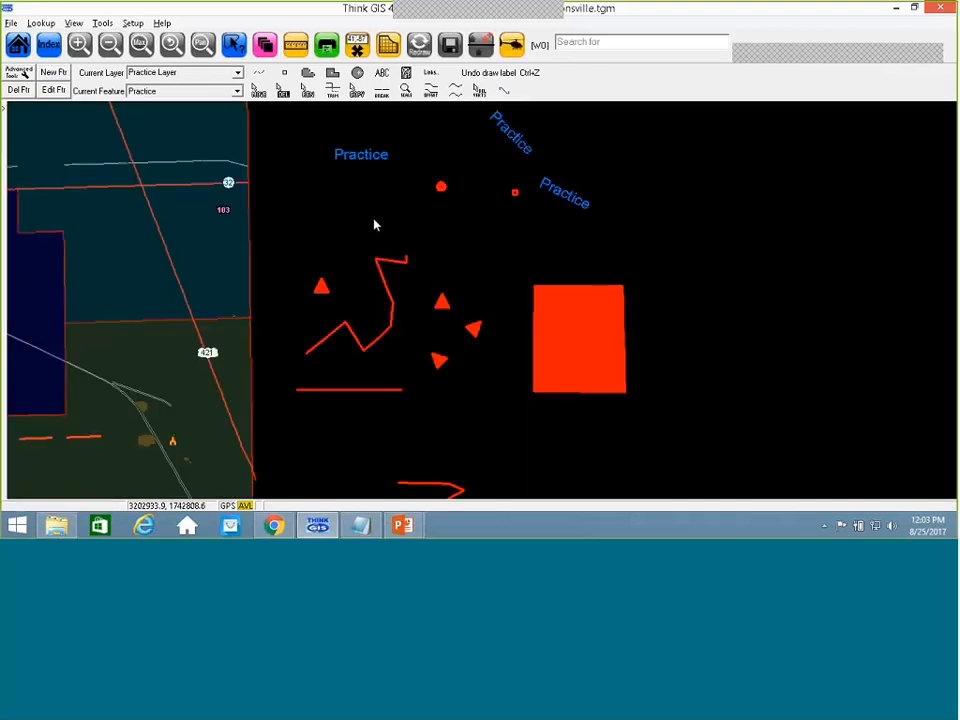
{"action": "left_click", "coordinate": [257, 94]}
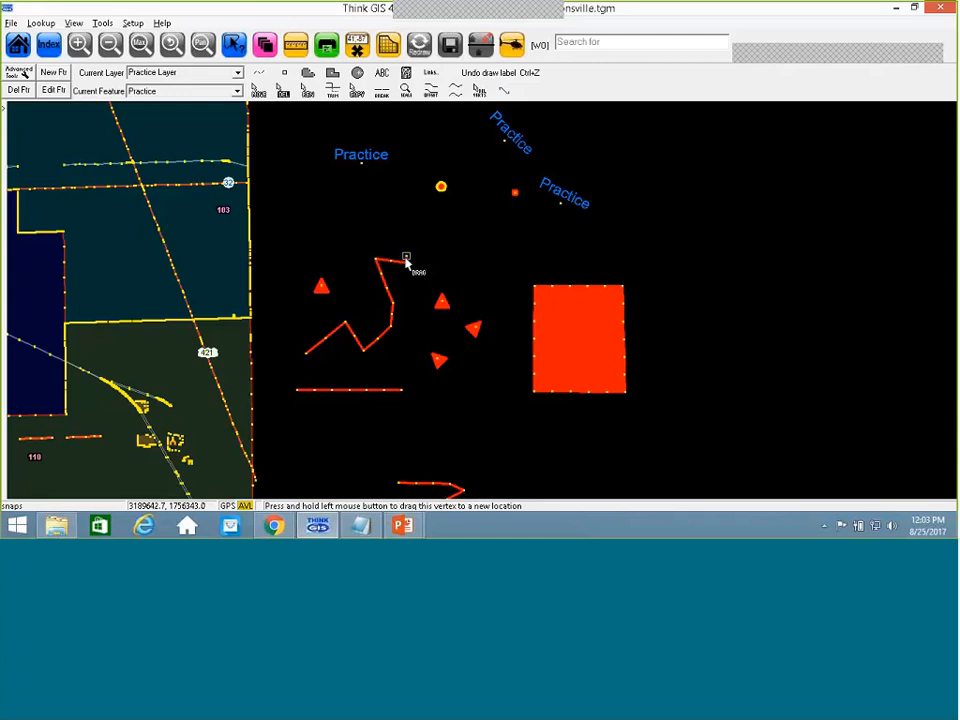
{"action": "left_click_drag", "start_coordinate": [406, 259], "coordinate": [391, 205]}
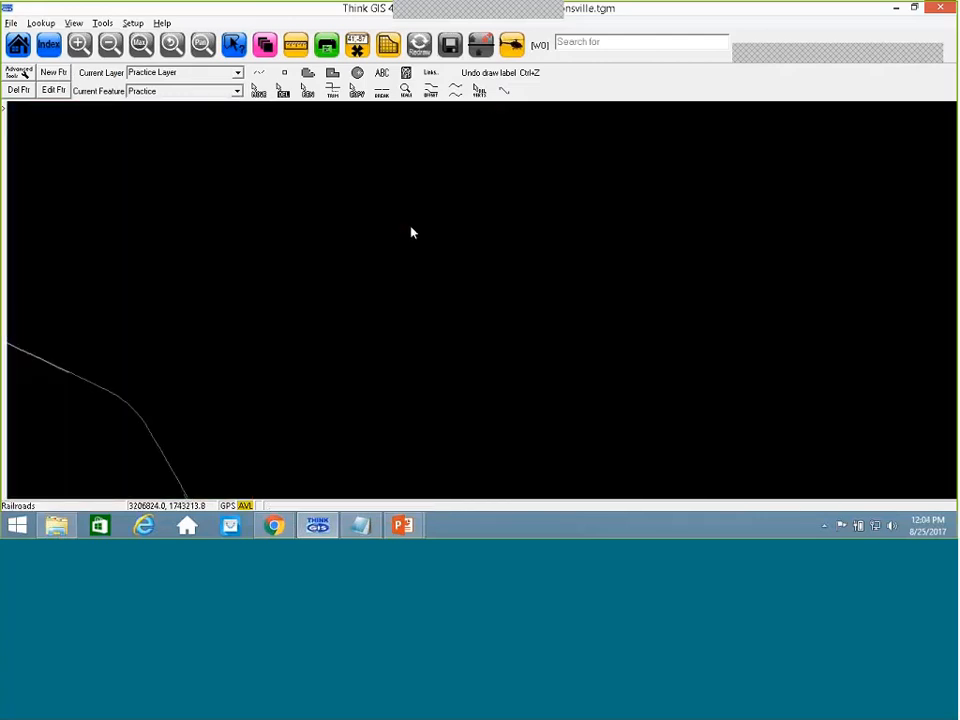
{"action": "key", "text": "v"}
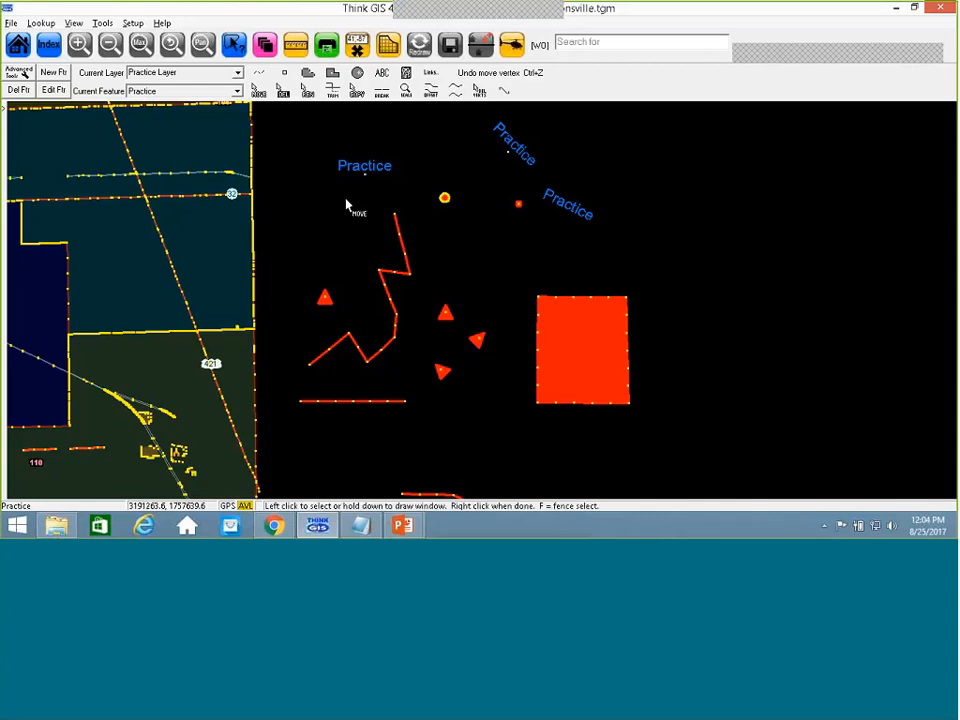
Move the window-selected horizontal "Practice" label, circle and upper zigzag vertices north together, and undo the move.
{"action": "left_click_drag", "start_coordinate": [349, 185], "coordinate": [320, 145]}
{"action": "left_click_drag", "start_coordinate": [349, 185], "coordinate": [469, 286]}
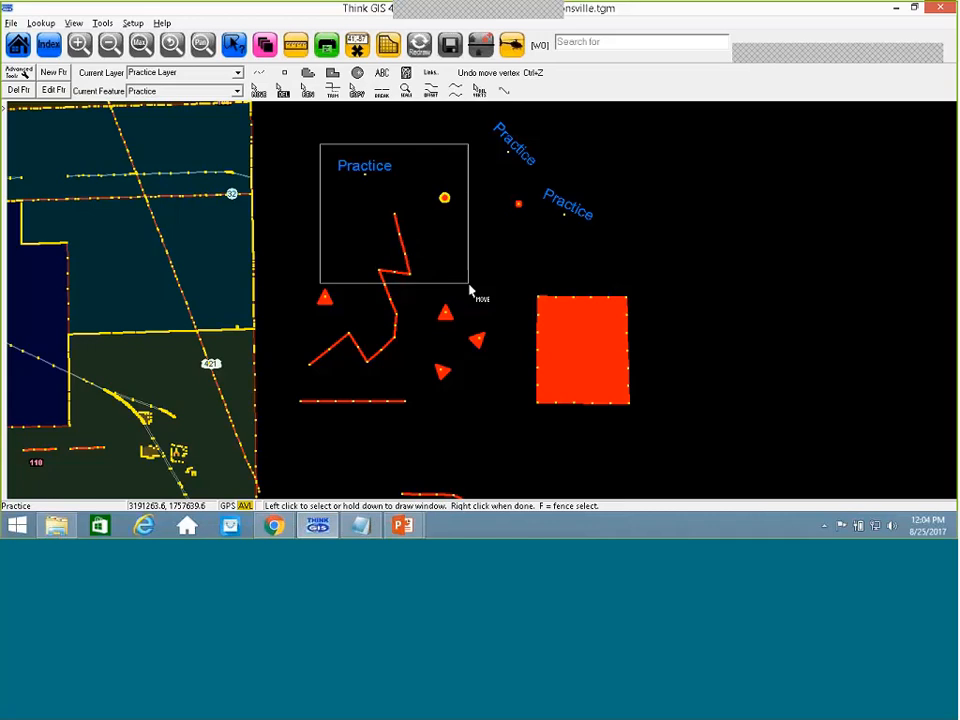
{"action": "left_click_drag", "start_coordinate": [469, 288], "coordinate": [470, 292]}
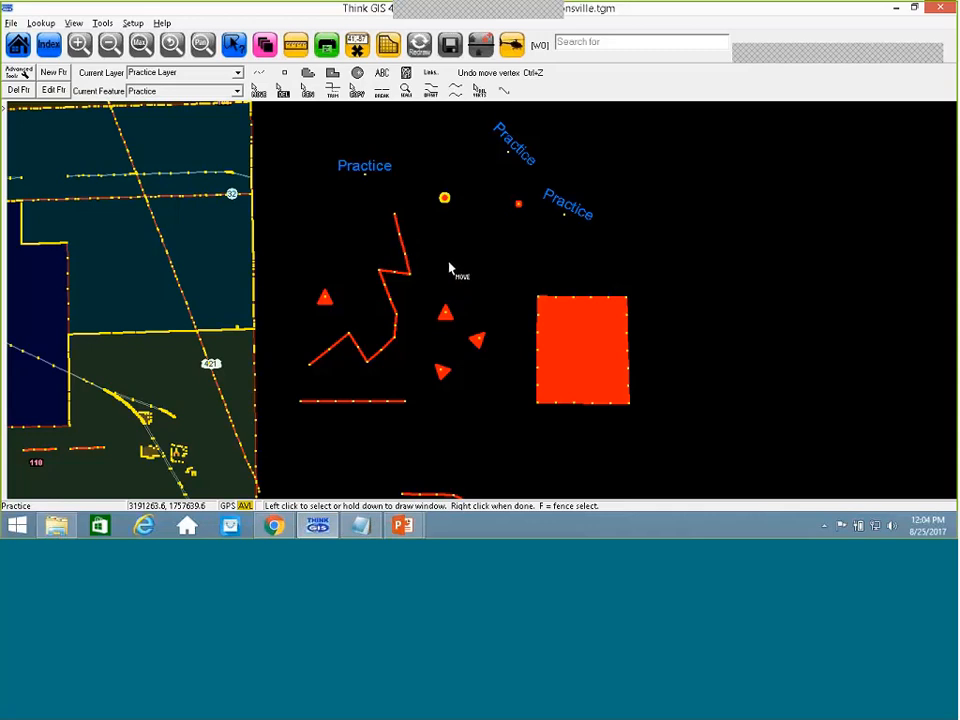
{"action": "left_click", "coordinate": [395, 215]}
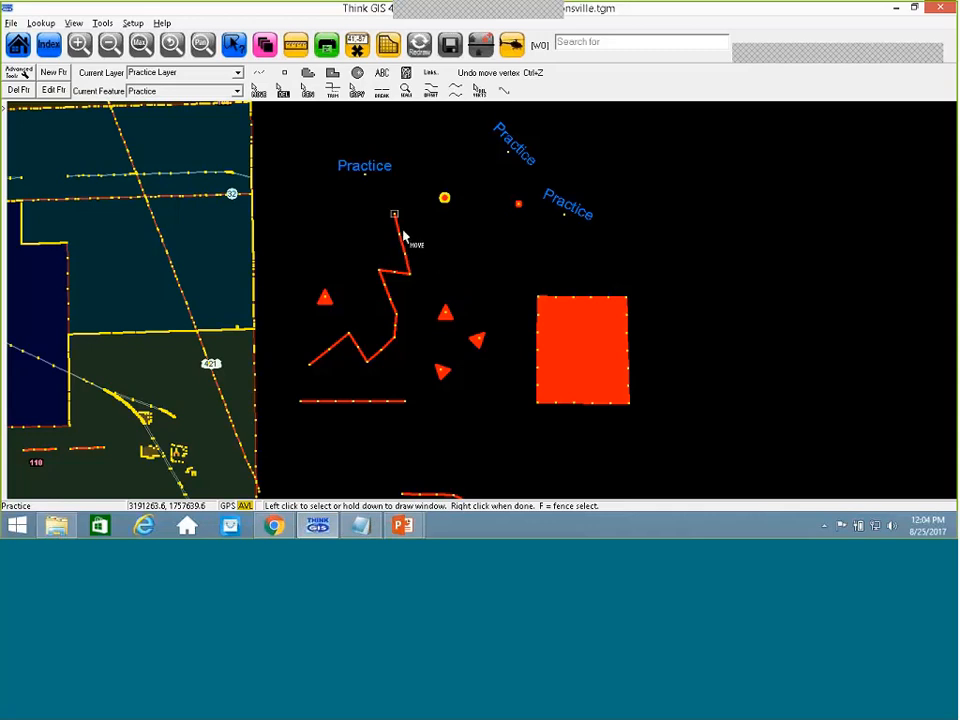
{"action": "right_click", "coordinate": [446, 263]}
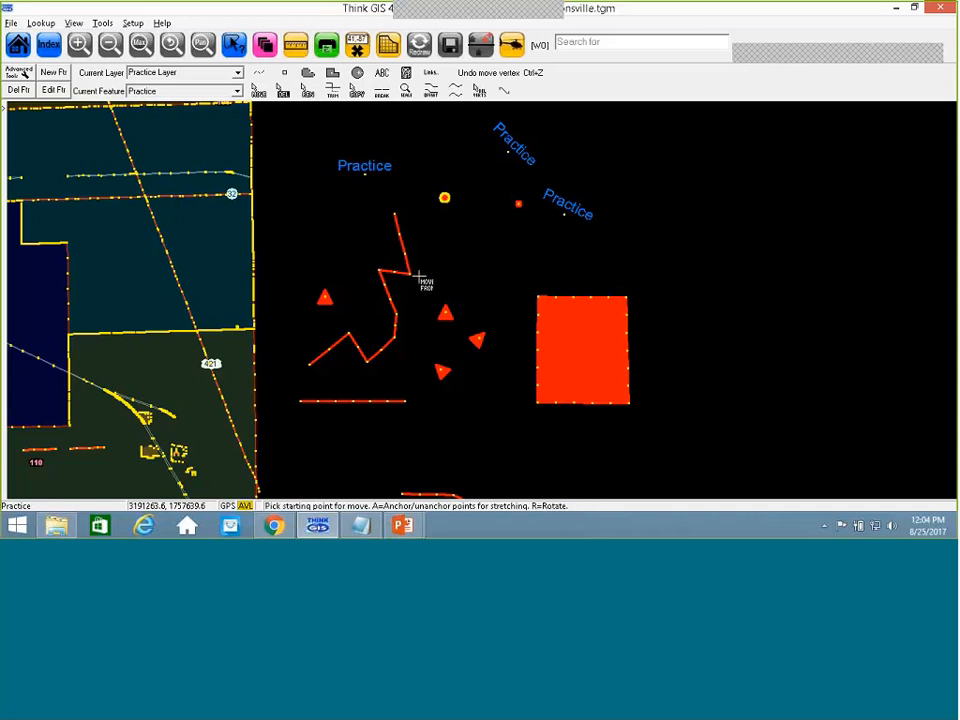
{"action": "left_click", "coordinate": [409, 273]}
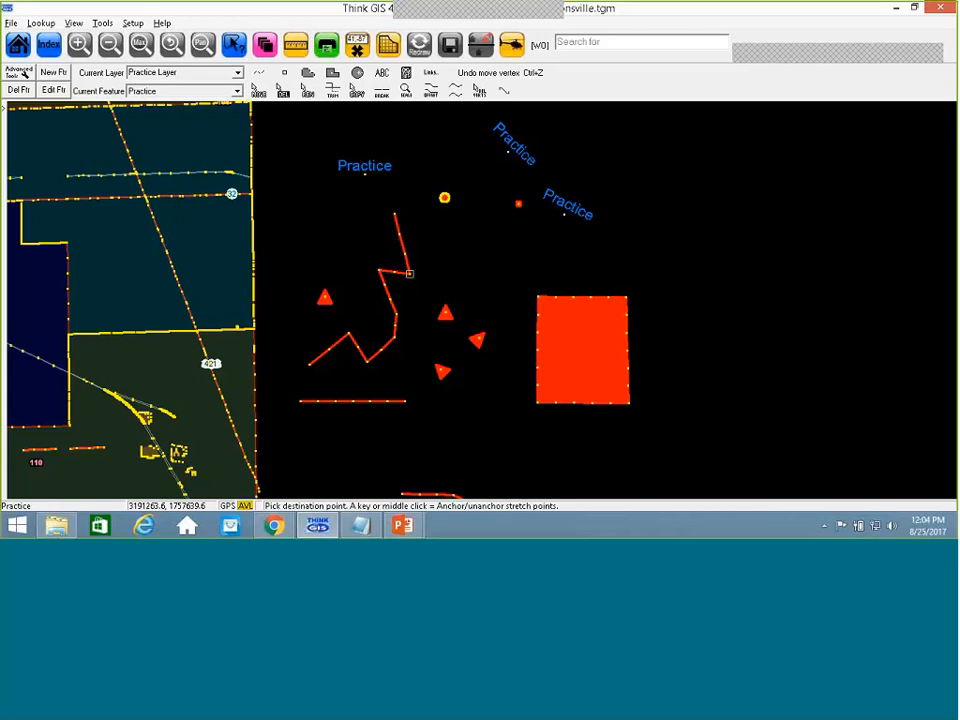
{"action": "left_click", "coordinate": [415, 200]}
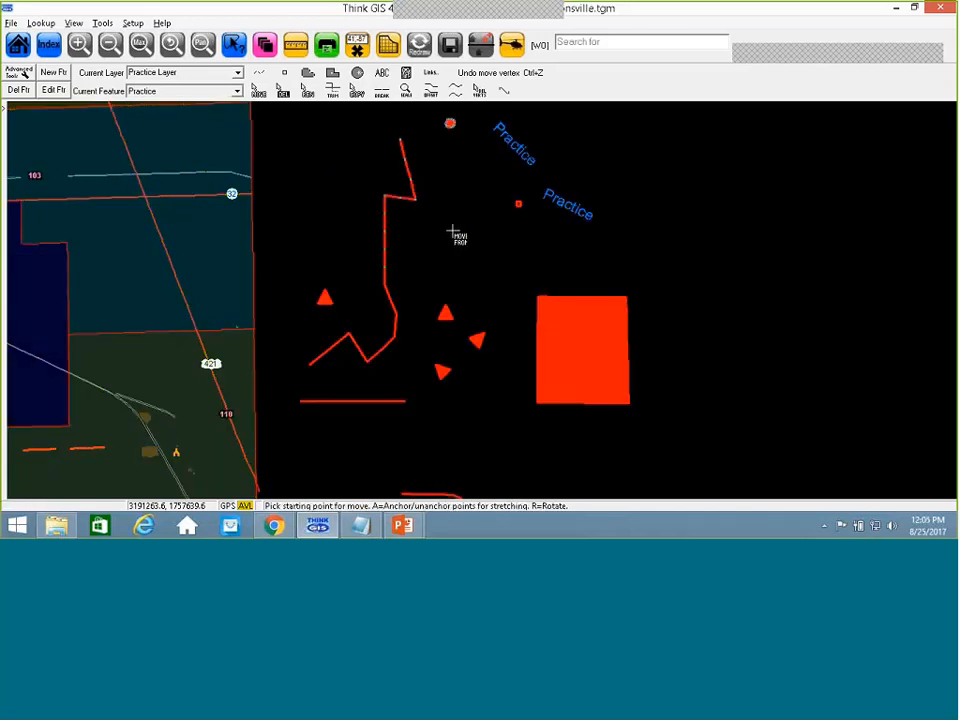
{"action": "key", "text": "ctrl+z"}
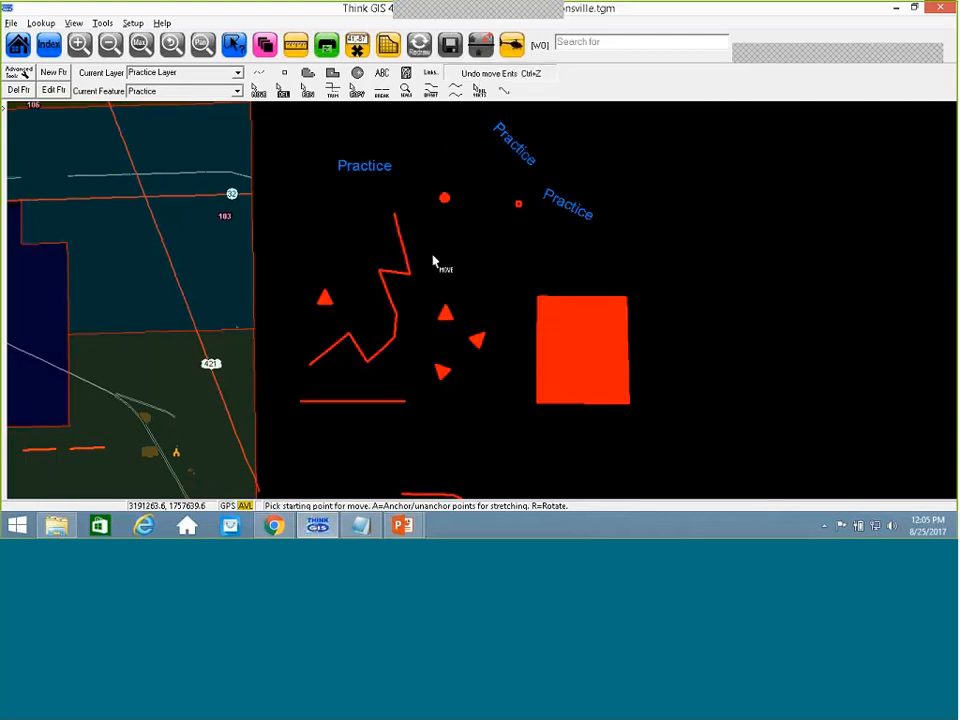
Move the horizontal "Practice" label, circle, westernmost triangle and upper zigzag vertices together a short distance northwest.
{"action": "left_click", "coordinate": [284, 91]}
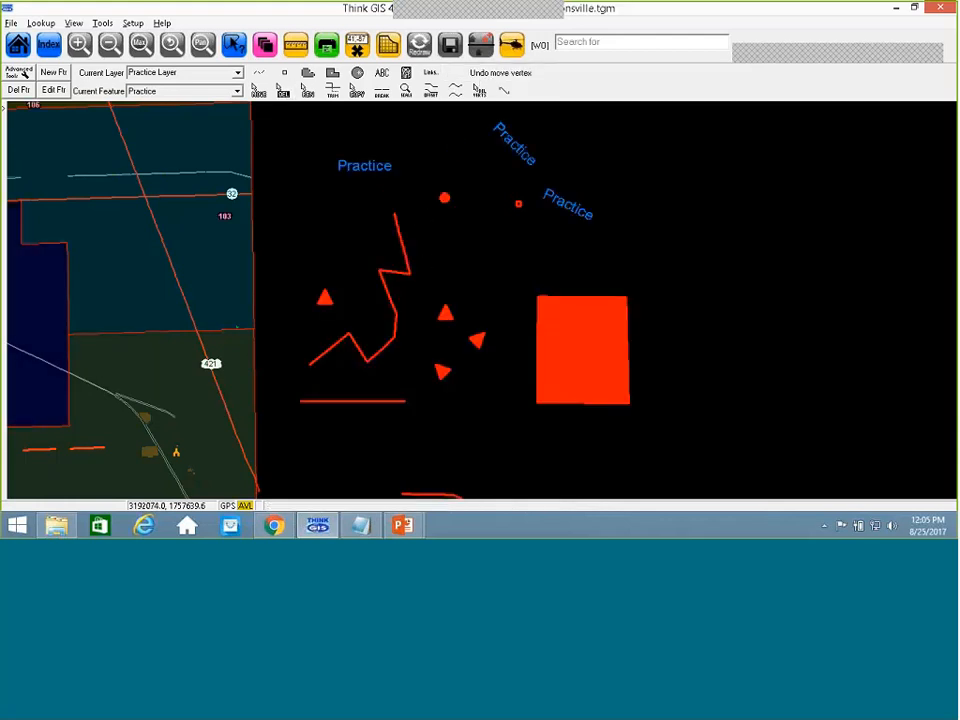
{"action": "left_click", "coordinate": [259, 91]}
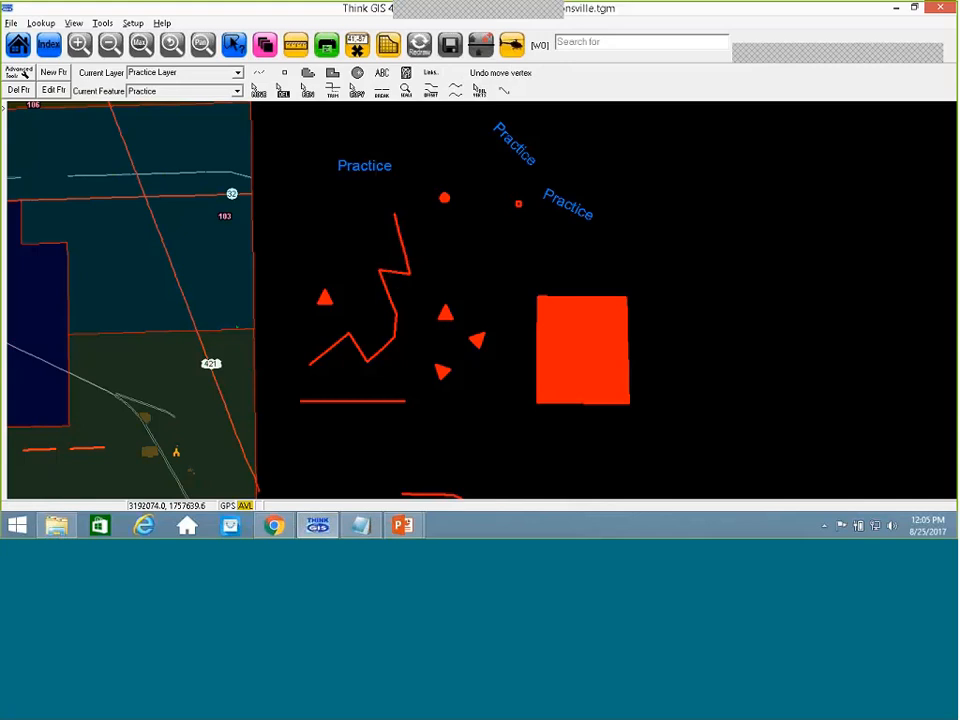
{"action": "right_click", "coordinate": [426, 279]}
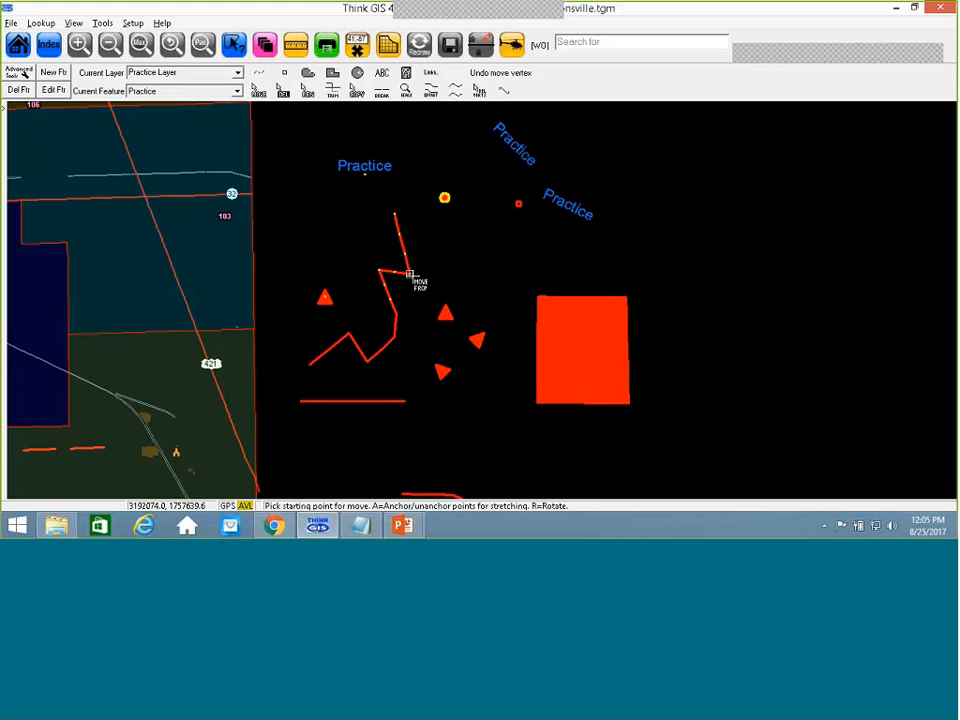
{"action": "left_click_drag", "start_coordinate": [398, 246], "coordinate": [383, 230]}
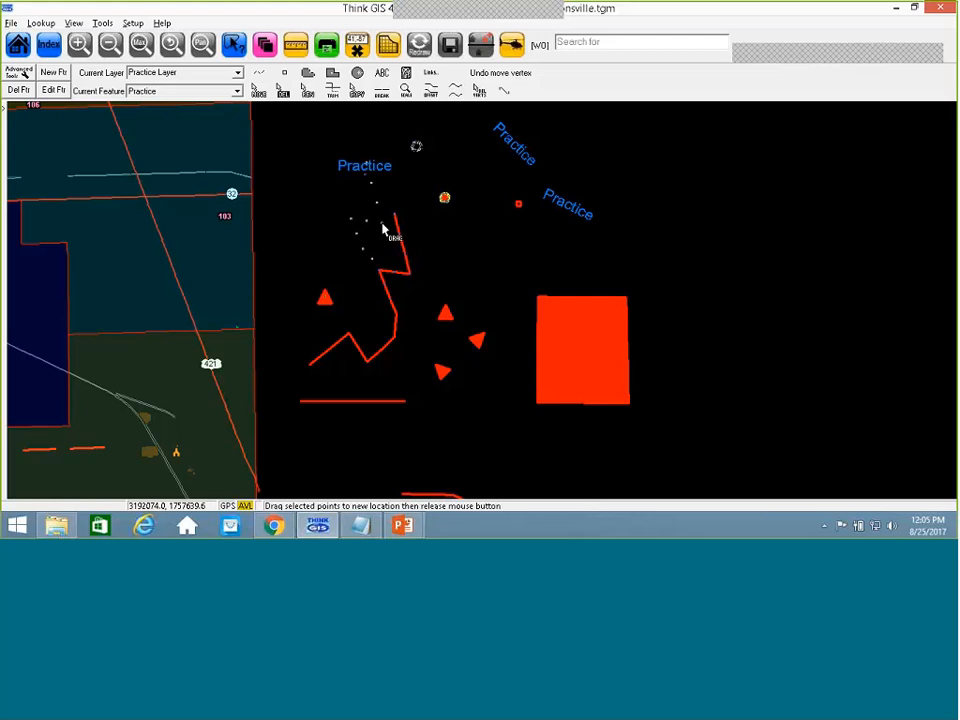
{"action": "left_click_drag", "start_coordinate": [383, 230], "coordinate": [381, 225]}
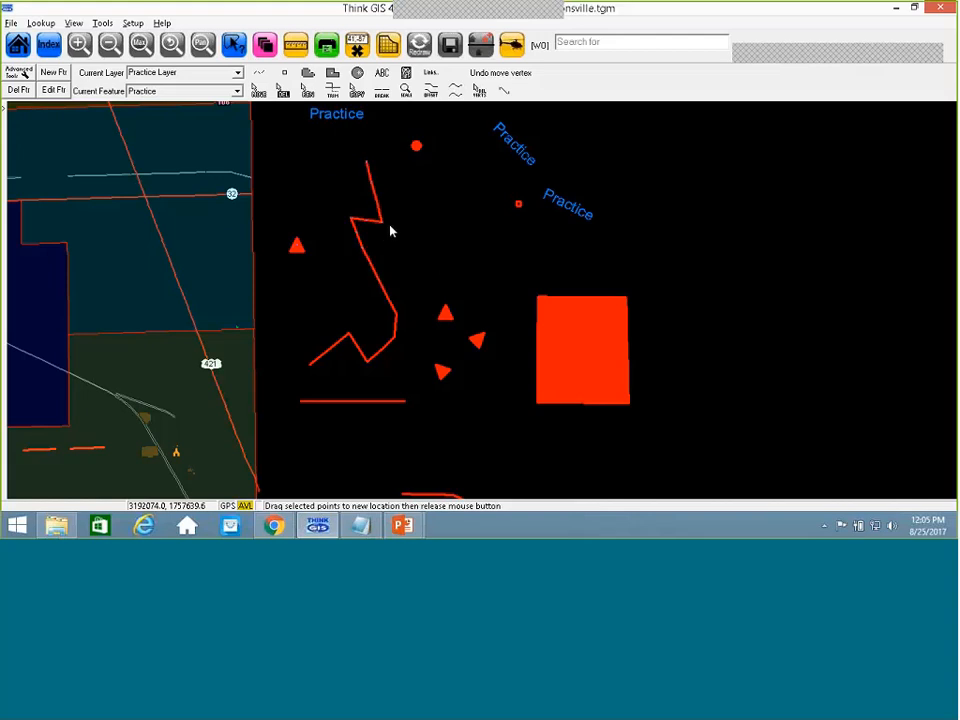
Select the whole zigzag polyline with a fence drawn around it and move it east of the filled square.
{"action": "left_click_drag", "start_coordinate": [413, 241], "coordinate": [435, 289]}
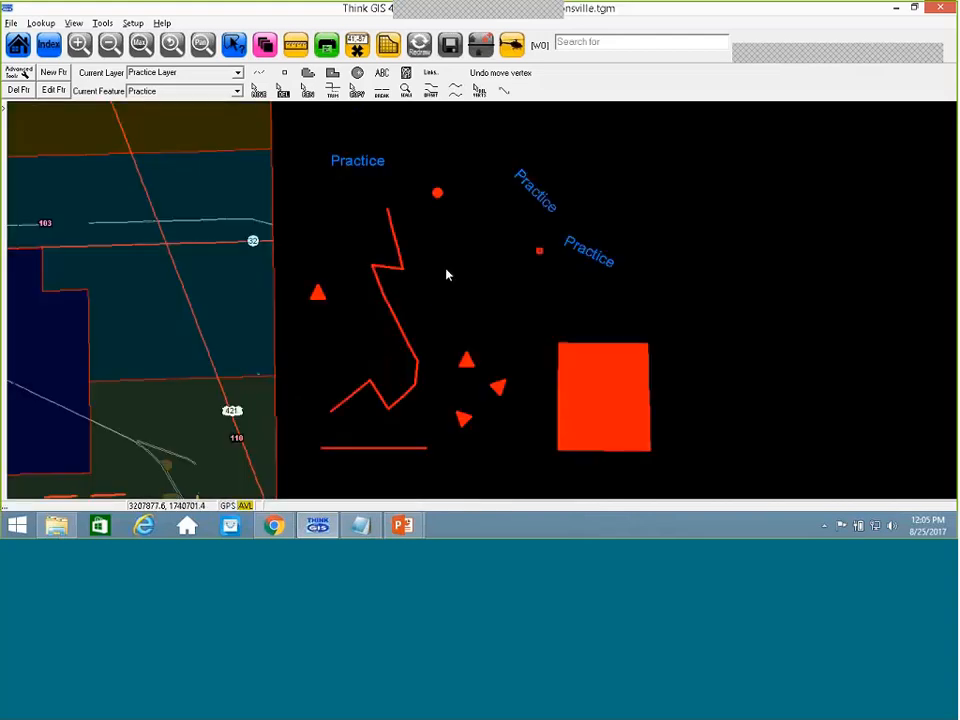
{"action": "scroll", "coordinate": [448, 273], "scroll_direction": "down", "scroll_amount": 1}
{"action": "left_click_drag", "start_coordinate": [515, 302], "coordinate": [476, 276]}
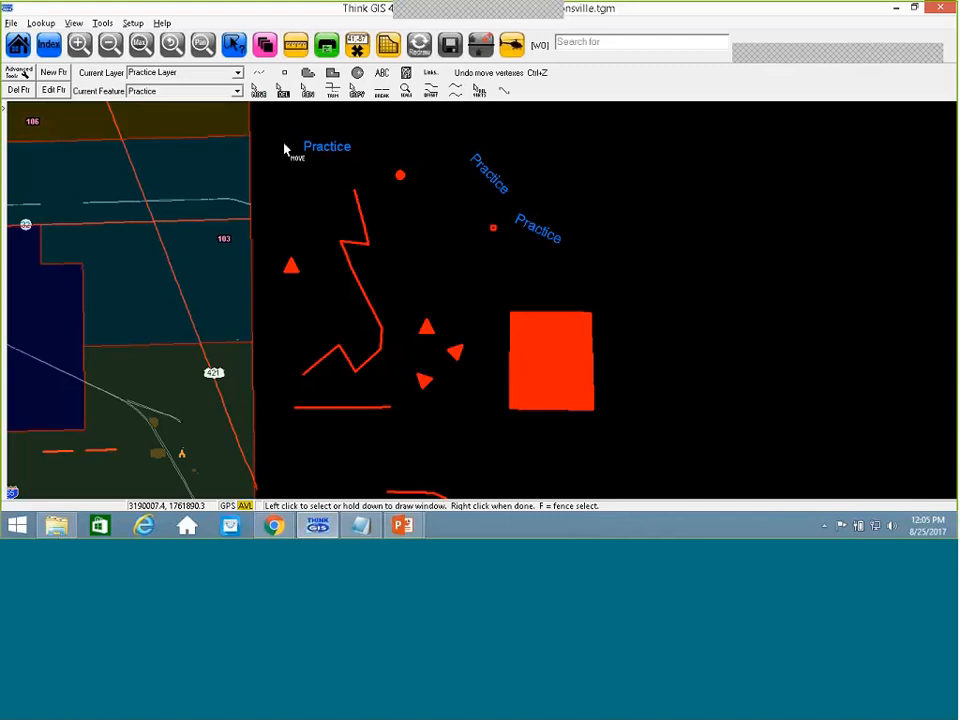
{"action": "key", "text": "f"}
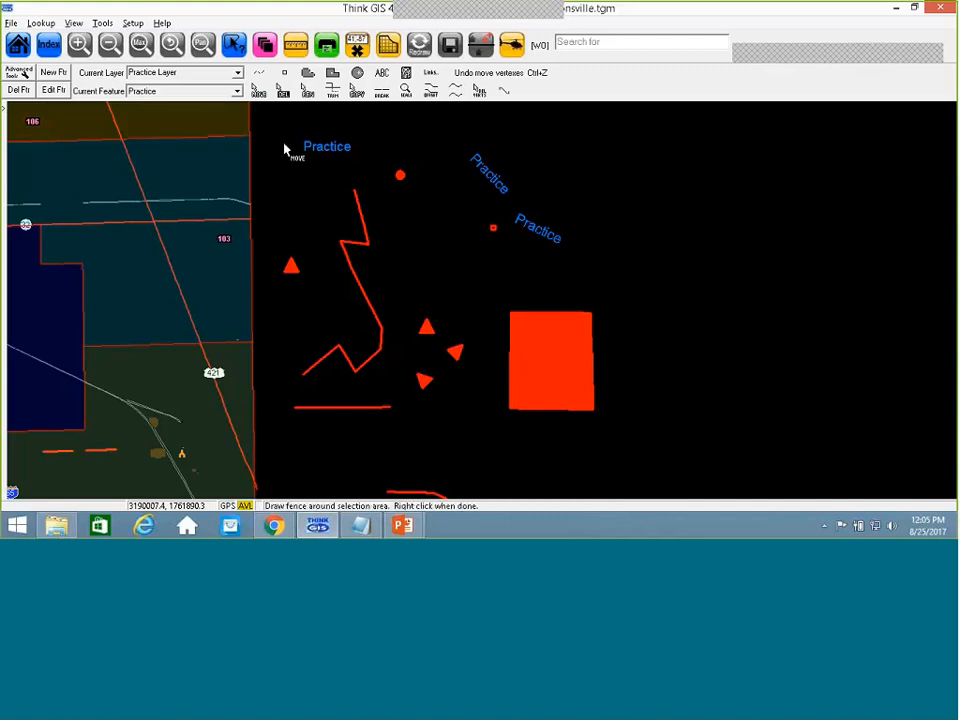
{"action": "left_click", "coordinate": [364, 164]}
{"action": "left_click", "coordinate": [323, 208]}
{"action": "left_click", "coordinate": [319, 290]}
{"action": "left_click", "coordinate": [289, 346]}
{"action": "left_click", "coordinate": [288, 380]}
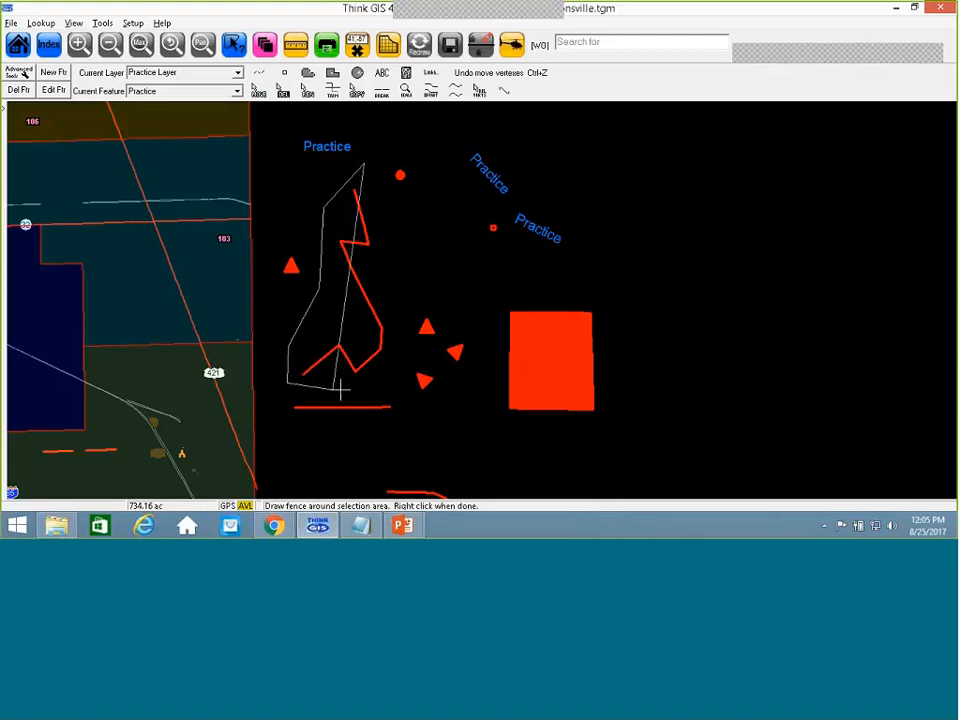
{"action": "left_click", "coordinate": [349, 390]}
{"action": "left_click", "coordinate": [397, 342]}
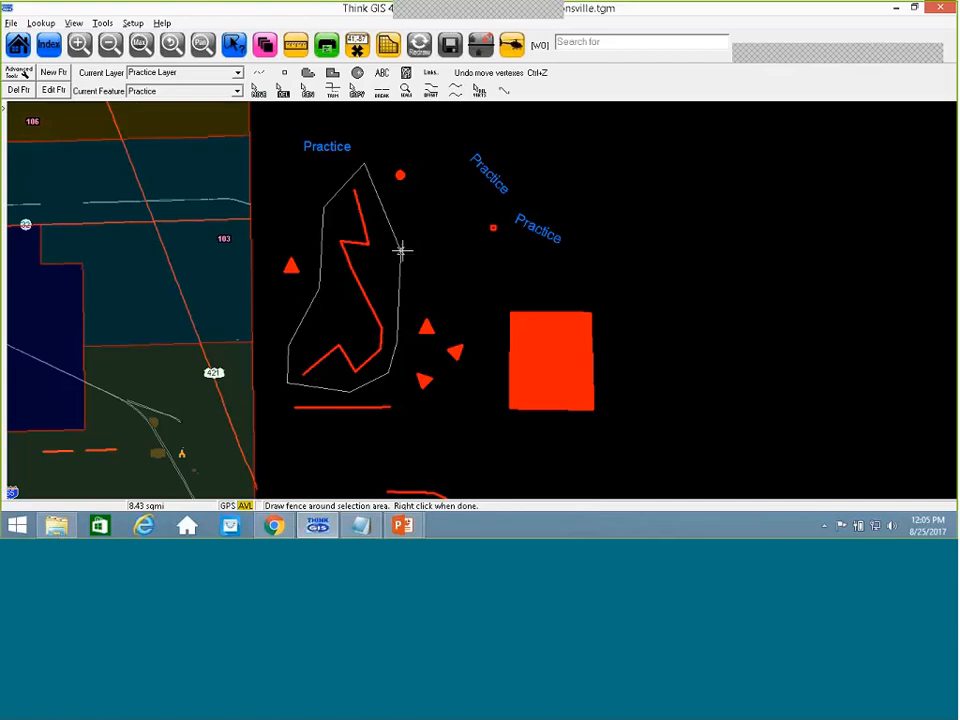
{"action": "right_click", "coordinate": [401, 248]}
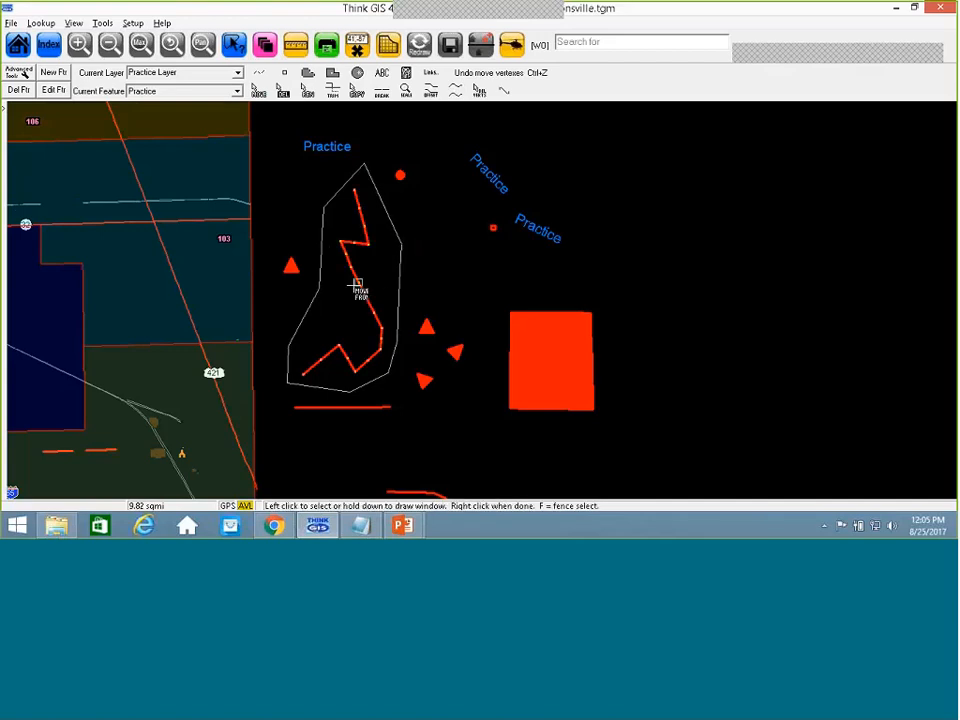
{"action": "left_click_drag", "start_coordinate": [357, 288], "coordinate": [687, 289]}
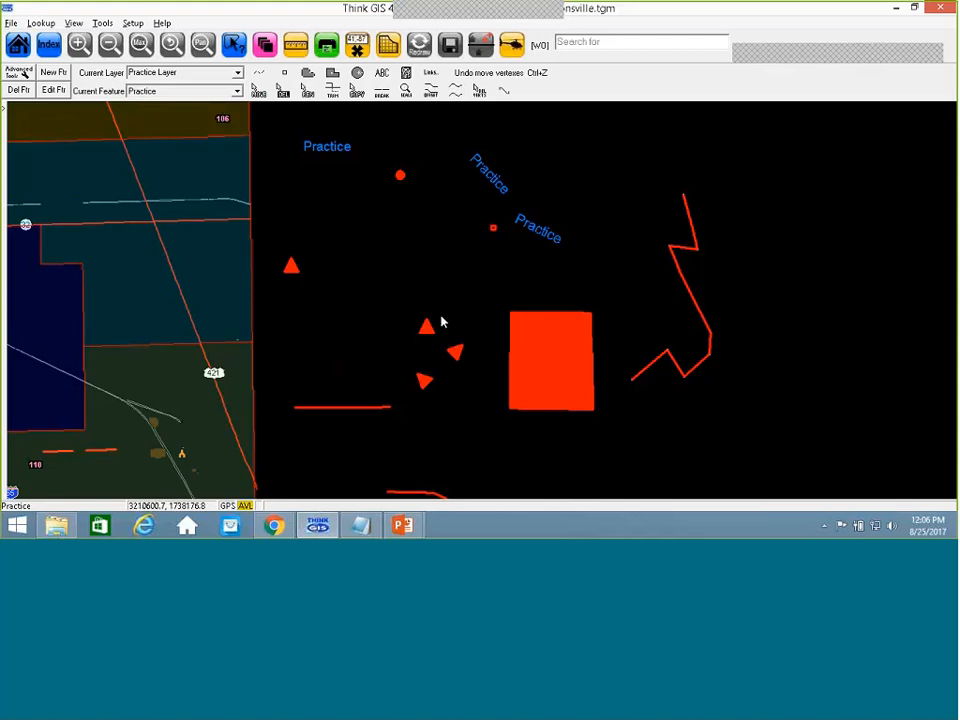
Delete the straight horizontal line southwest of the filled square and its neighbouring triangles.
{"action": "middle_click", "coordinate": [445, 304]}
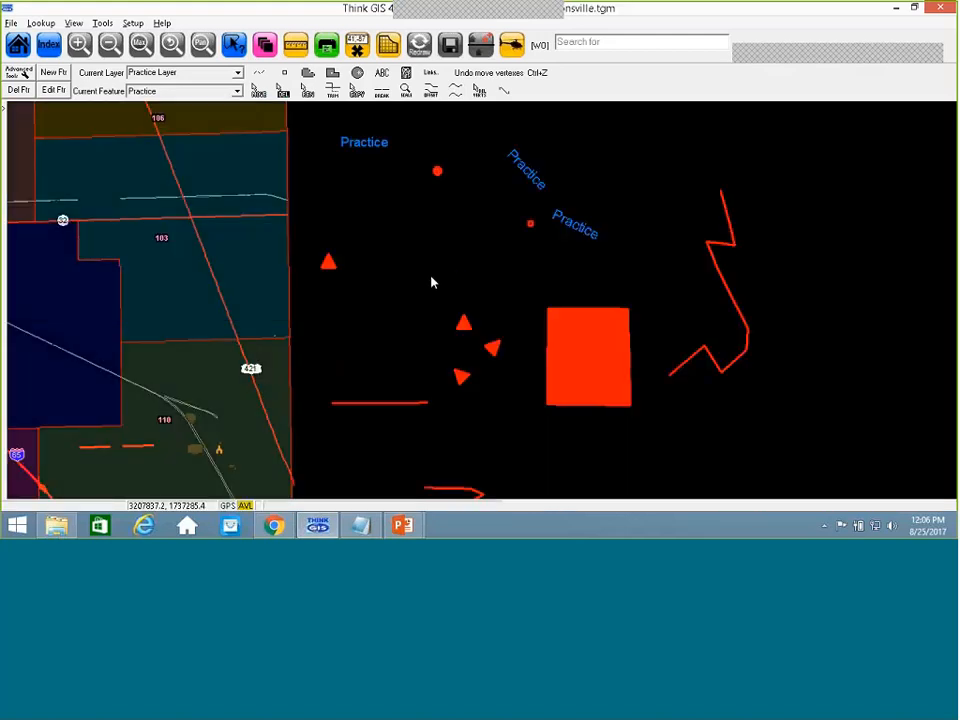
{"action": "left_click_drag", "start_coordinate": [484, 277], "coordinate": [415, 283]}
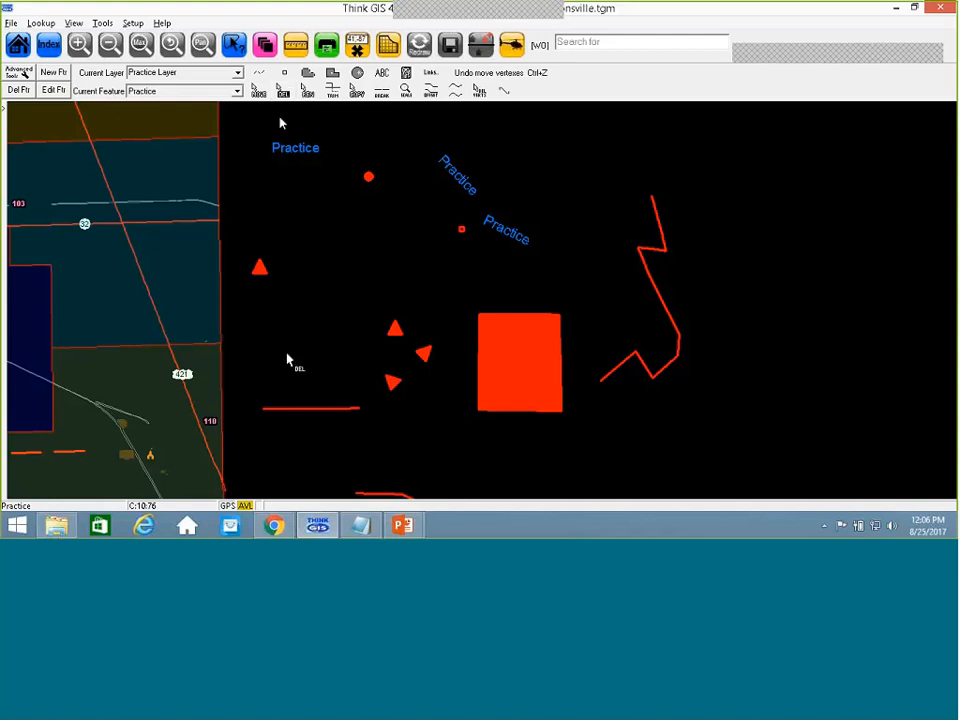
{"action": "left_click", "coordinate": [306, 408]}
{"action": "right_click", "coordinate": [305, 419]}
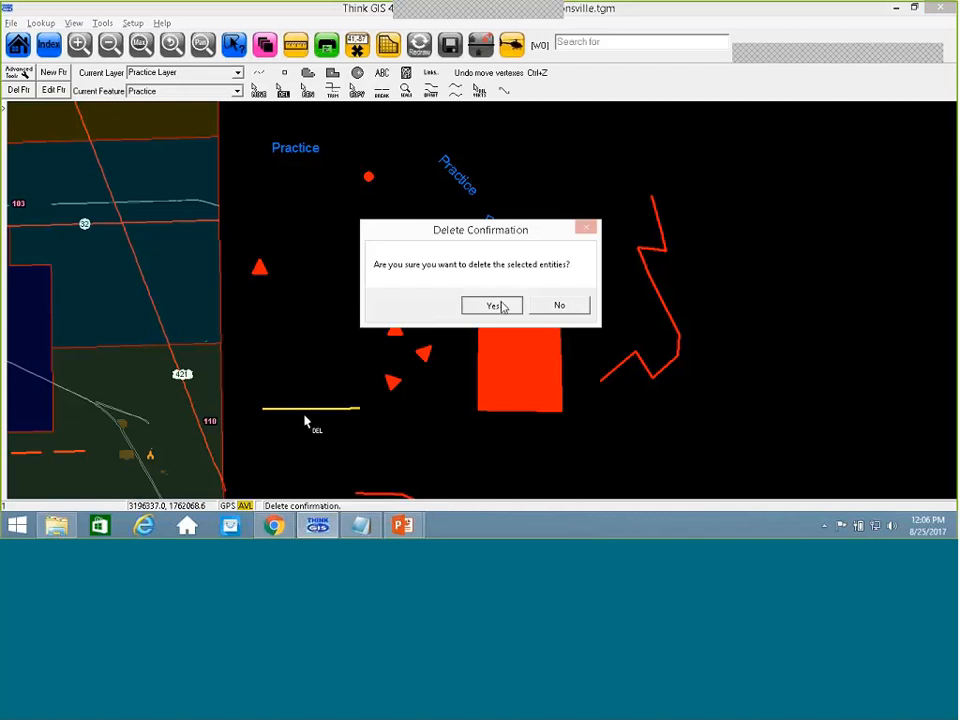
{"action": "key", "text": "Return"}
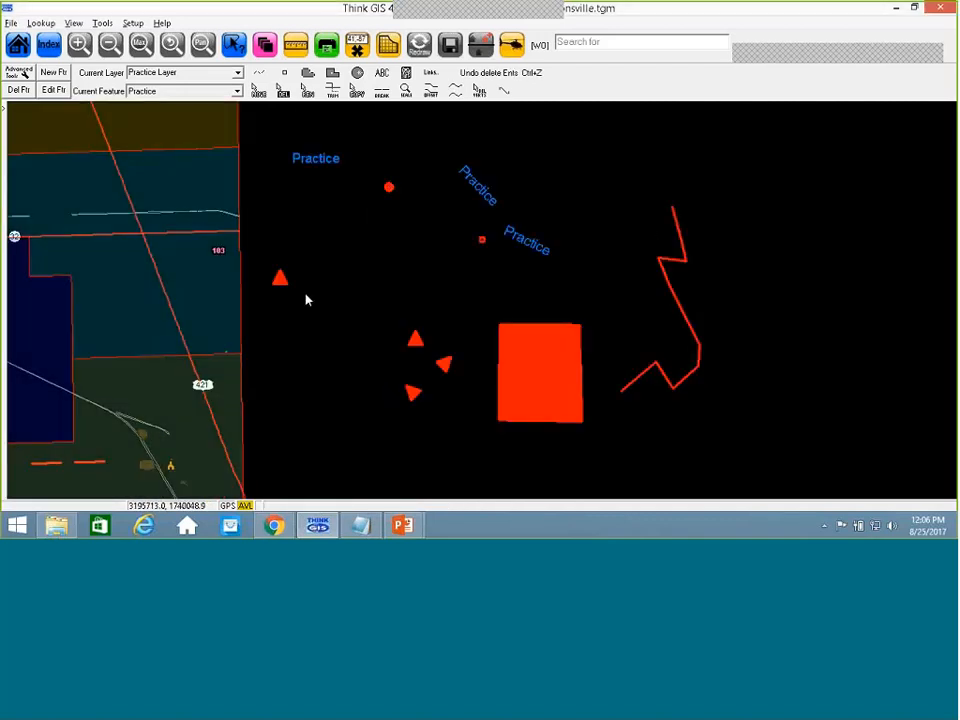
Delete the horizontal "Practice" label and undo the deletion.
{"action": "left_click", "coordinate": [287, 95]}
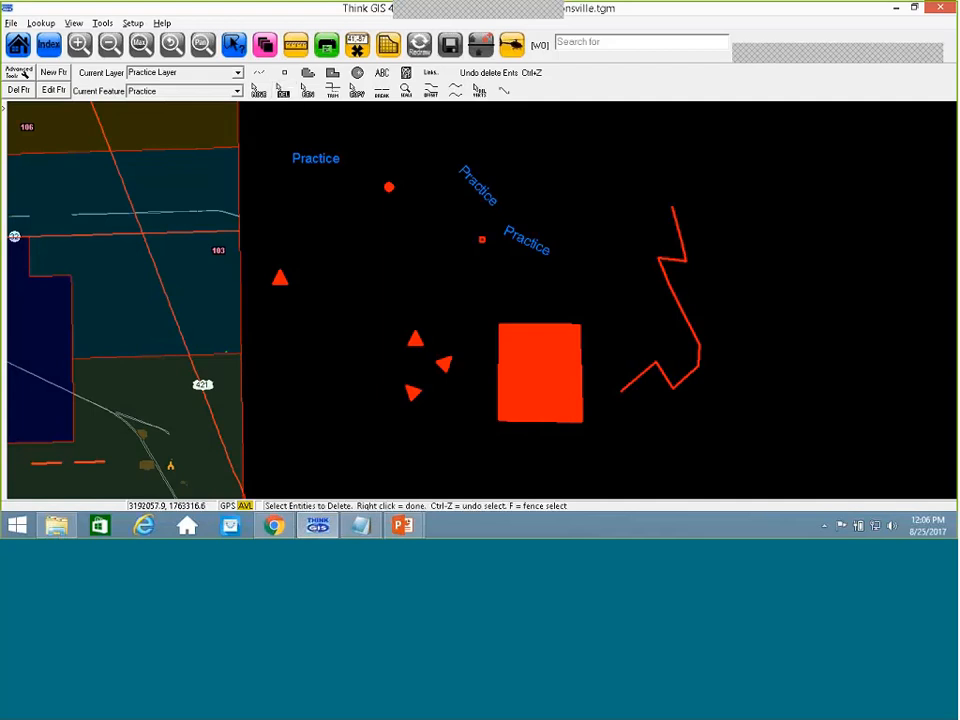
{"action": "left_click", "coordinate": [314, 163]}
{"action": "right_click", "coordinate": [318, 204]}
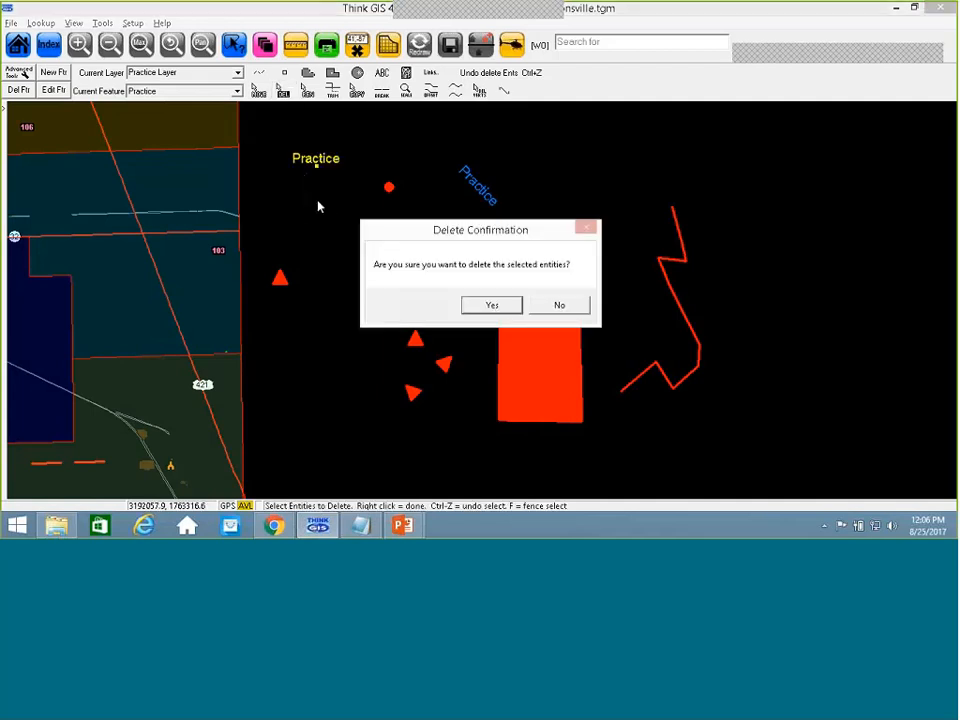
{"action": "key", "text": "Return"}
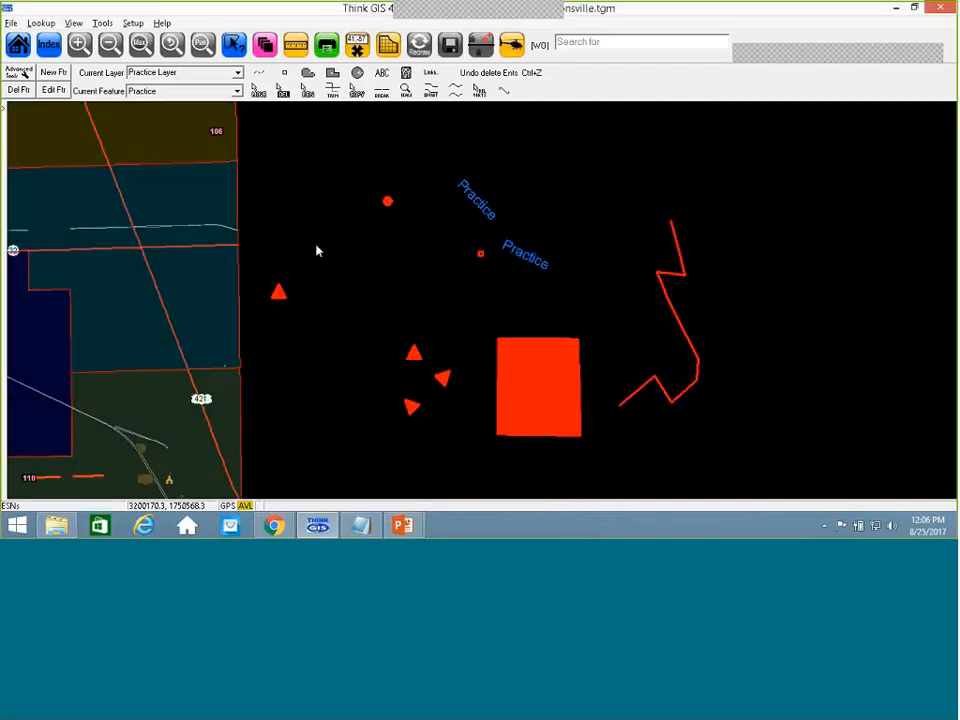
{"action": "left_click", "coordinate": [500, 76]}
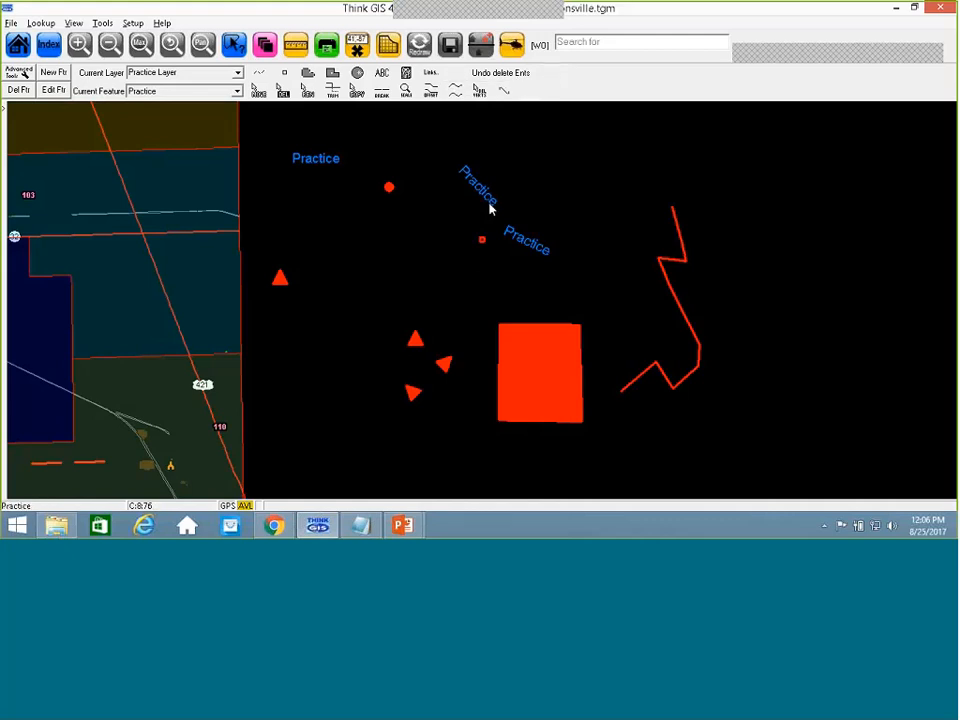
Locate the western 550 S address range segment and display its feature attributes.
{"action": "left_click", "coordinate": [426, 287]}
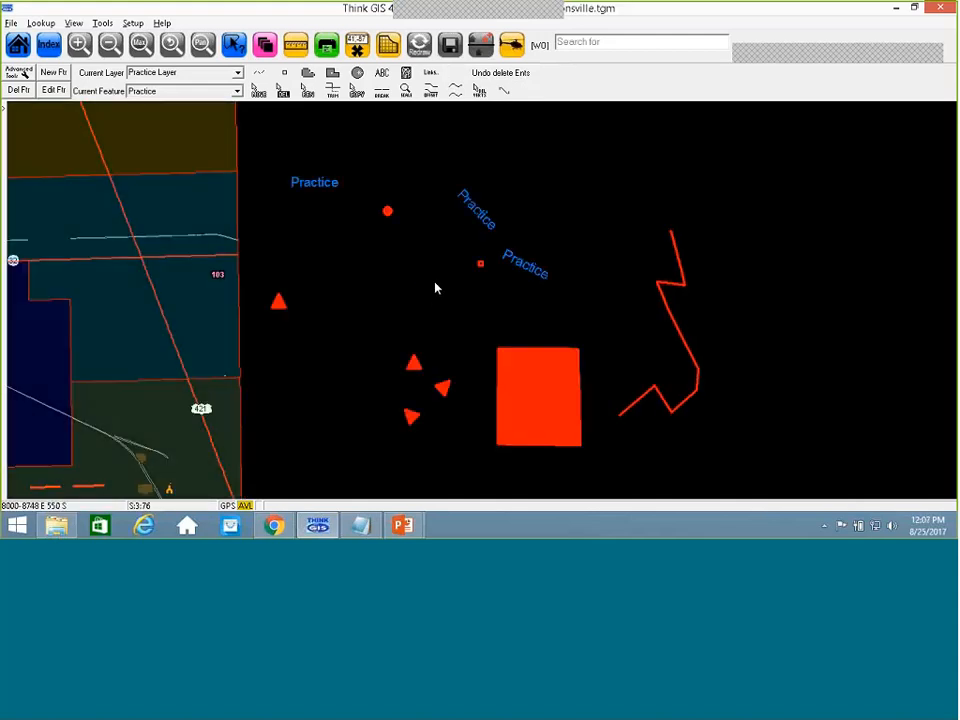
{"action": "left_click_drag", "start_coordinate": [448, 327], "coordinate": [475, 312]}
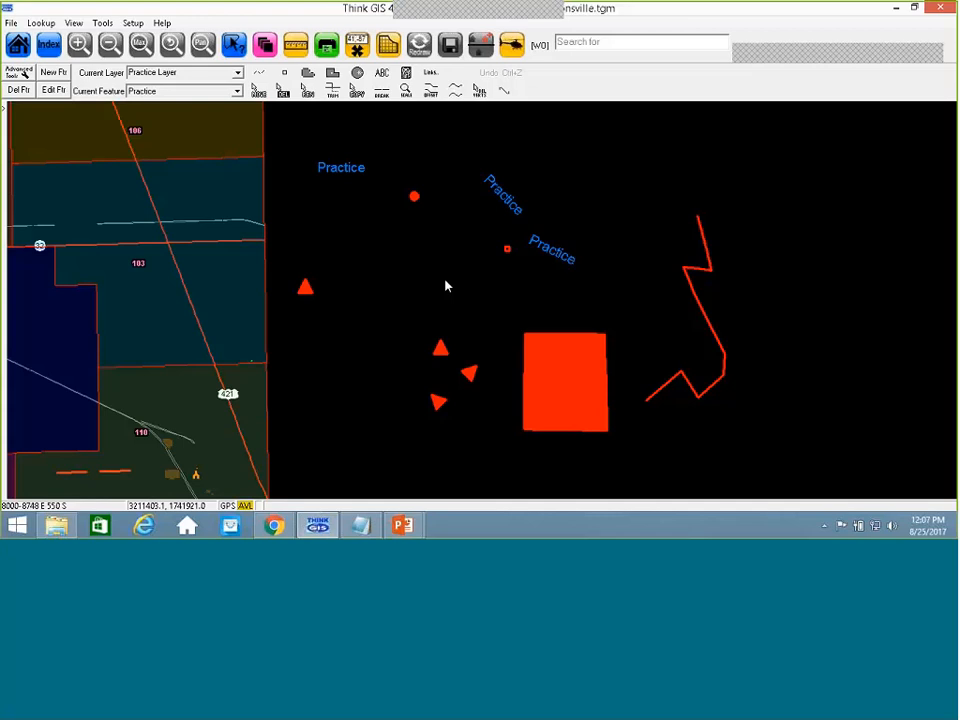
{"action": "key", "text": "p"}
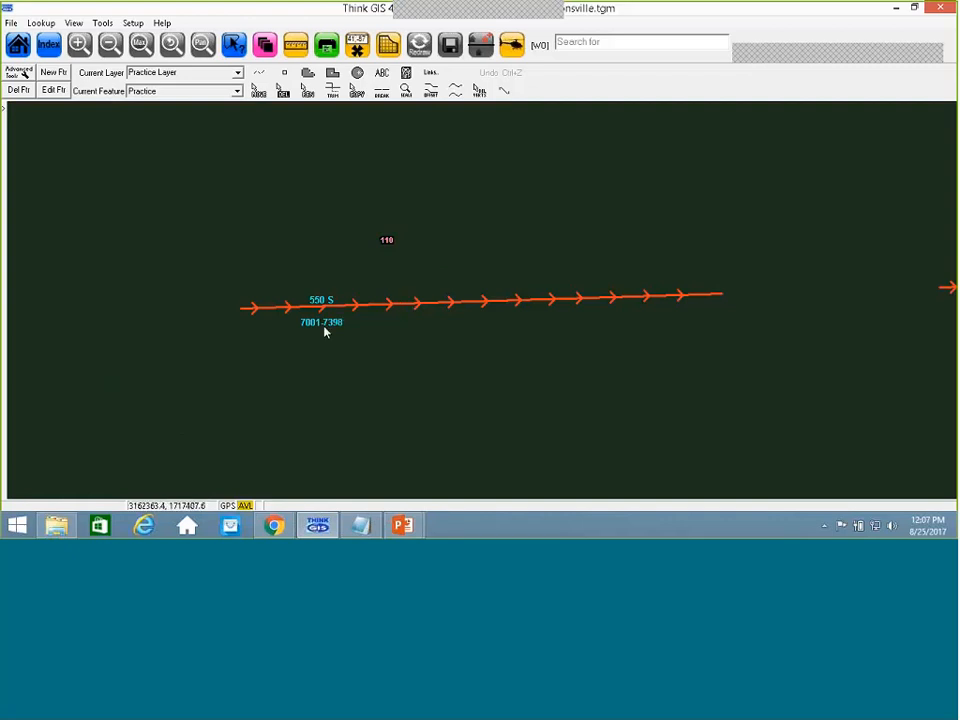
{"action": "left_click", "coordinate": [397, 317]}
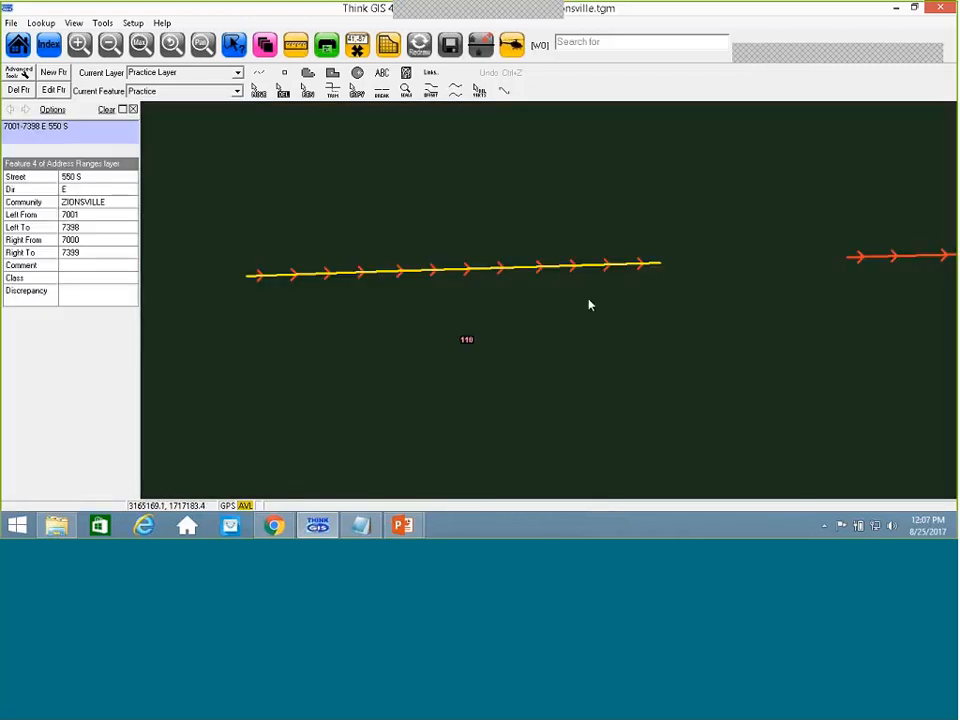
Enable editing for the Address Ranges layer in the layer settings and make it the current layer.
{"action": "left_click", "coordinate": [269, 53]}
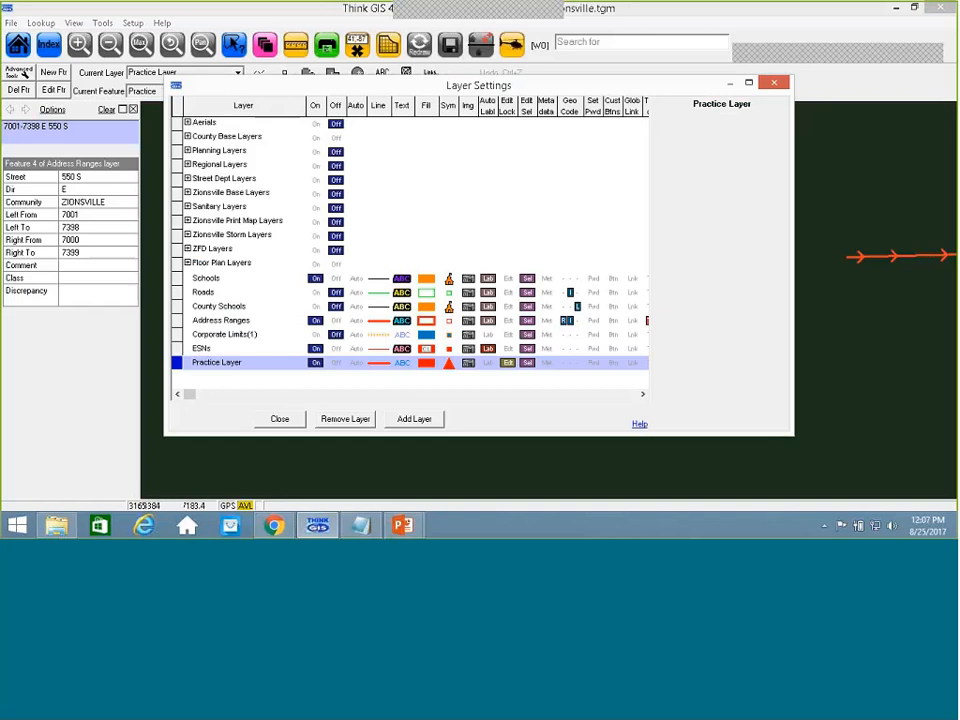
{"action": "left_click", "coordinate": [508, 321]}
{"action": "left_click", "coordinate": [280, 419]}
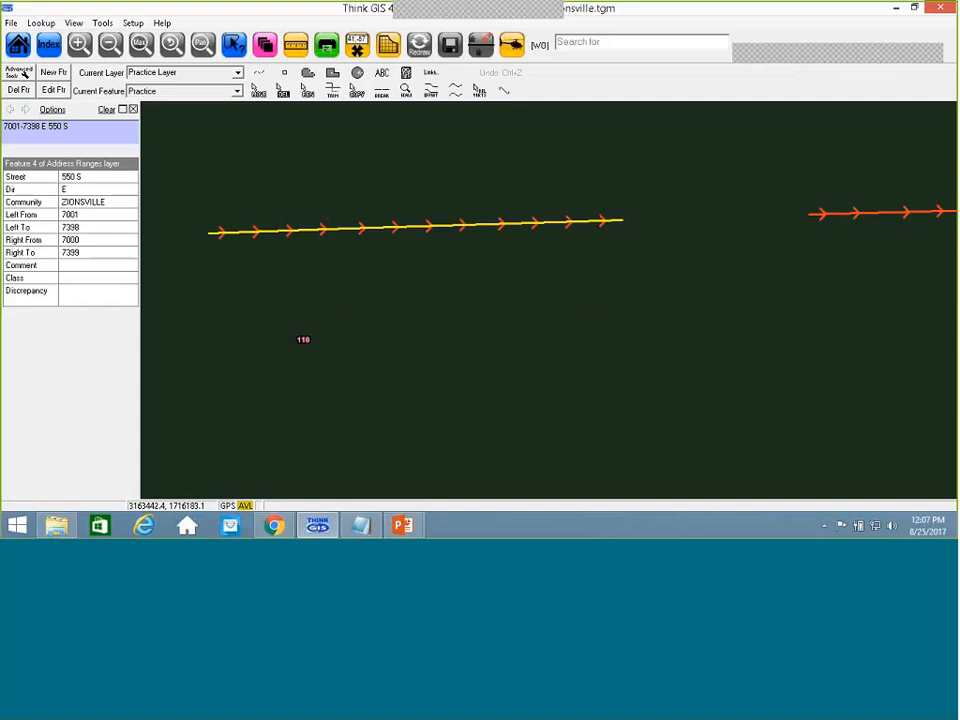
{"action": "left_click", "coordinate": [237, 73]}
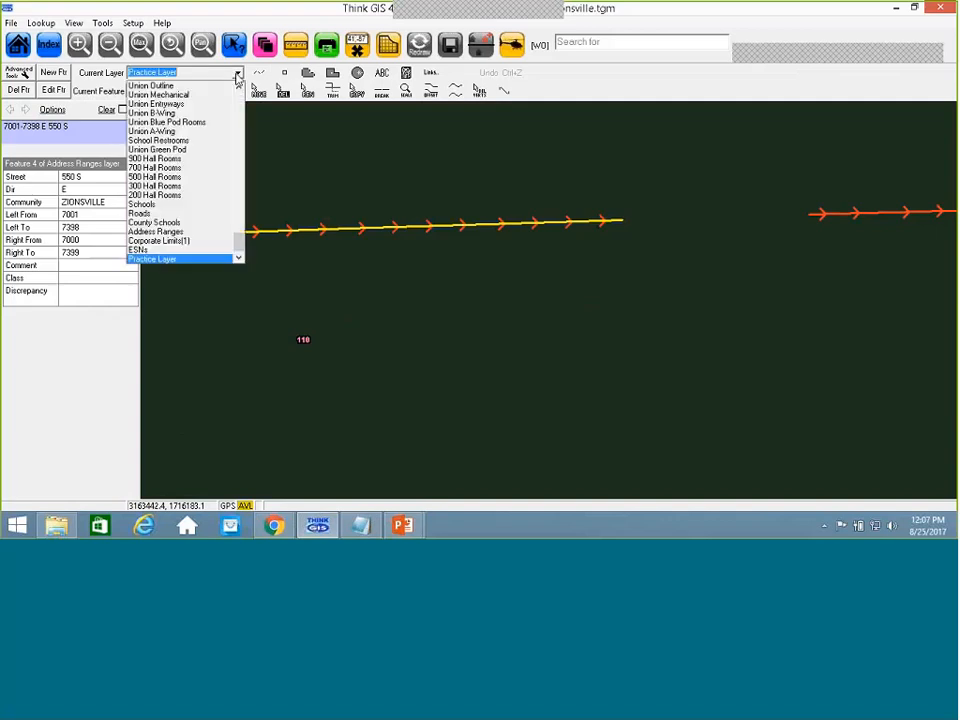
{"action": "left_click", "coordinate": [158, 231]}
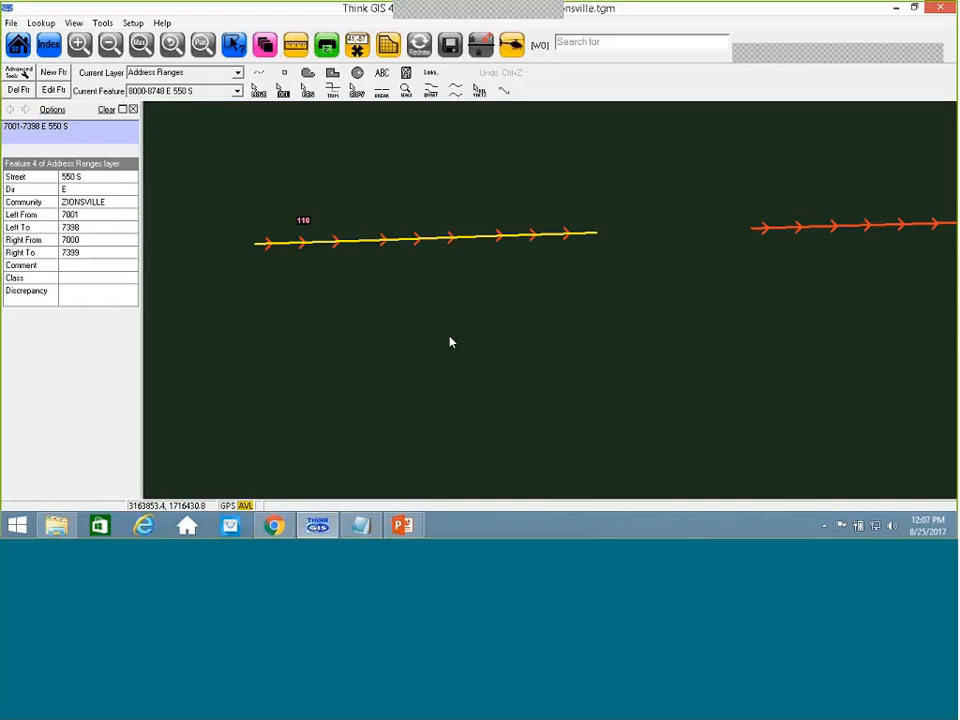
Add a new feature to the Address Ranges layer with street WTH Road, Left From 100 and Left To 199.
{"action": "left_click", "coordinate": [450, 342]}
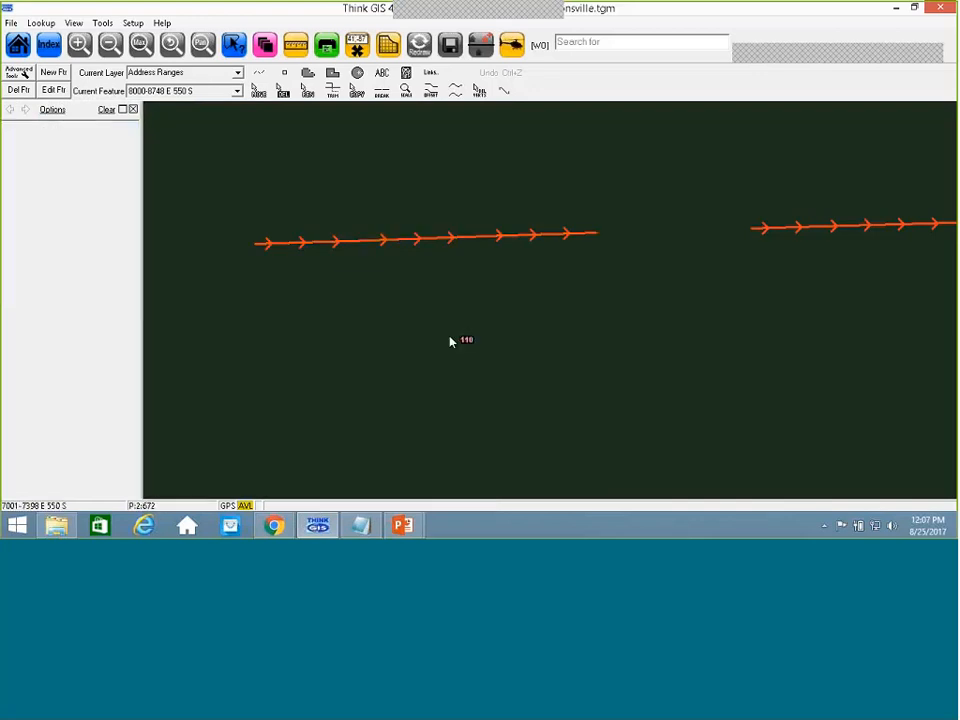
{"action": "left_click_drag", "start_coordinate": [259, 199], "coordinate": [613, 435]}
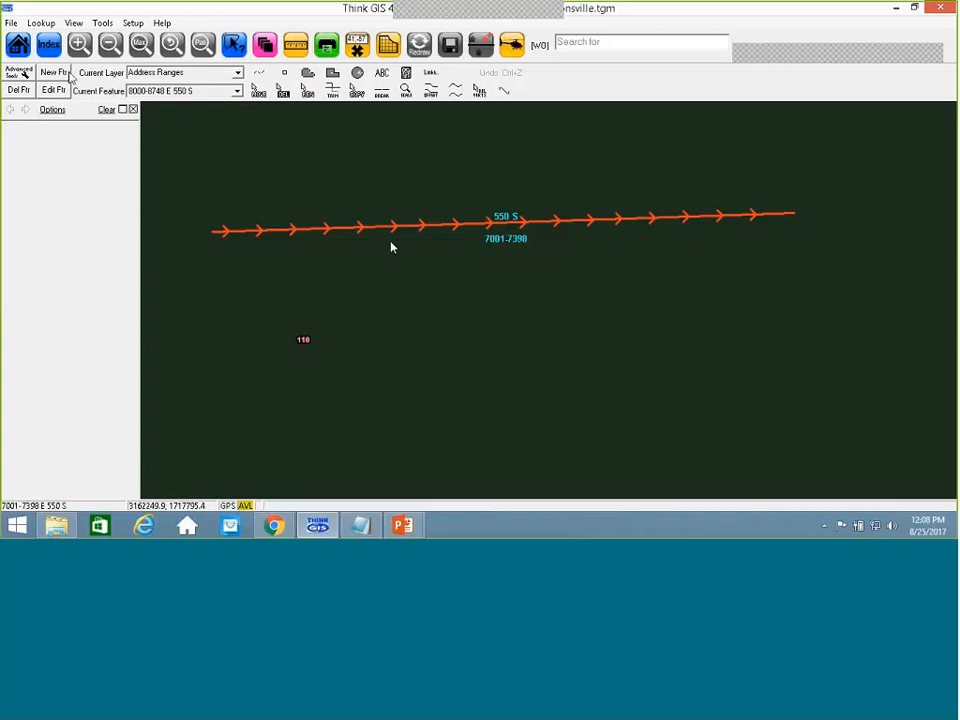
{"action": "left_click", "coordinate": [67, 73]}
{"action": "left_click_drag", "start_coordinate": [440, 114], "coordinate": [473, 175]}
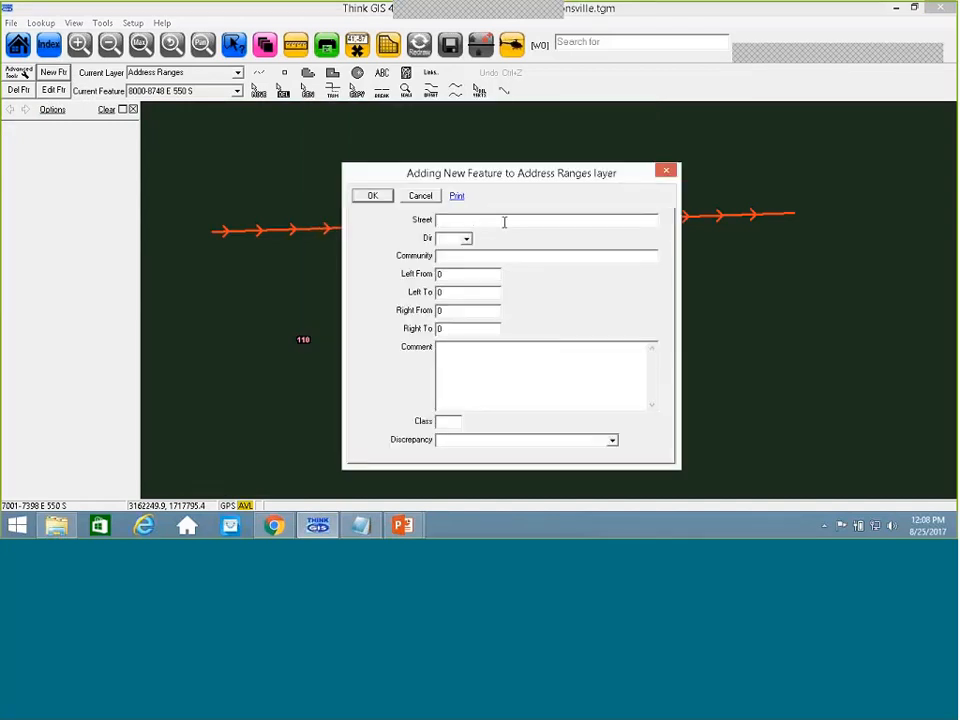
{"action": "type", "text": "WTH Road"}
{"action": "left_click", "coordinate": [460, 277]}
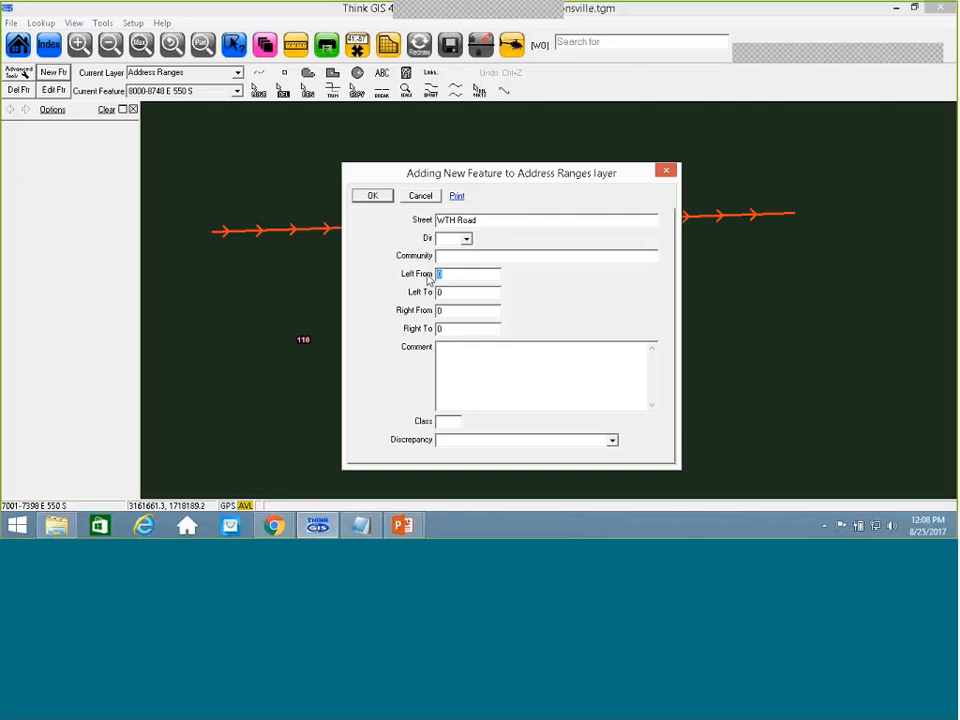
{"action": "type", "text": "100"}
{"action": "left_click", "coordinate": [456, 291]}
{"action": "type", "text": "199"}
{"action": "key", "text": "Return"}
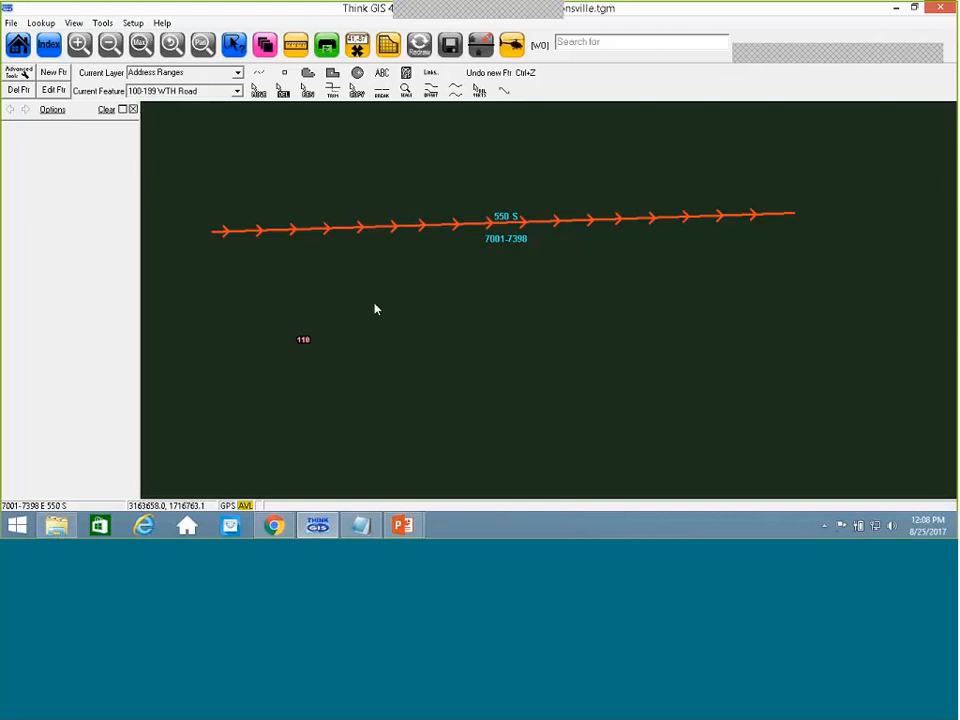
Draw the WTH Road polyline northward from south of 550 S, ending on the western part of the 7001-7398 segment.
{"action": "left_click_drag", "start_coordinate": [494, 341], "coordinate": [476, 328]}
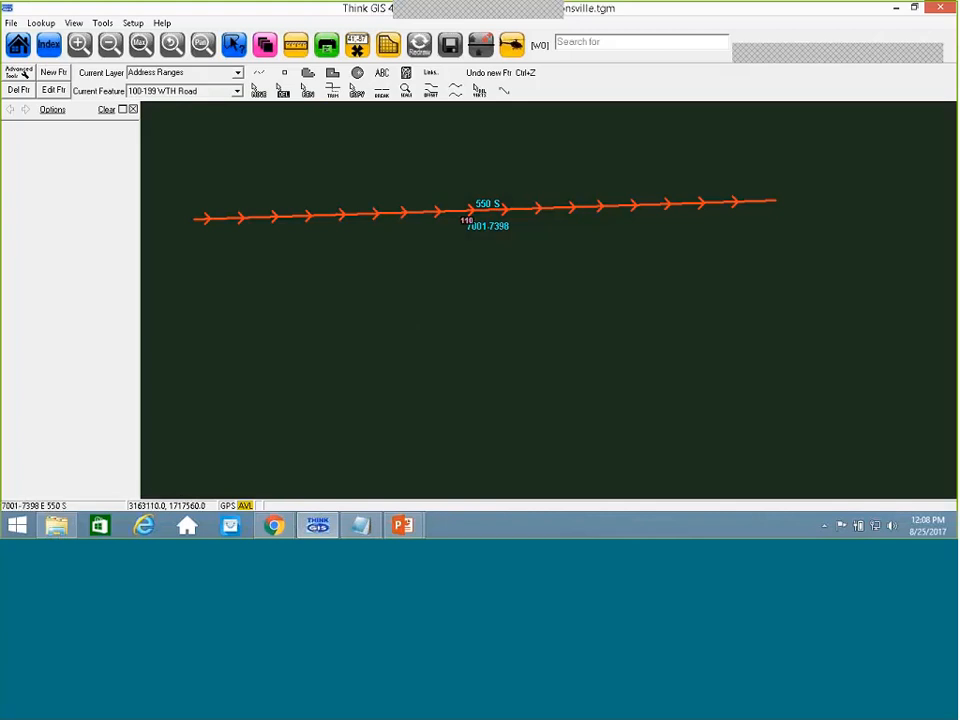
{"action": "left_click", "coordinate": [343, 399]}
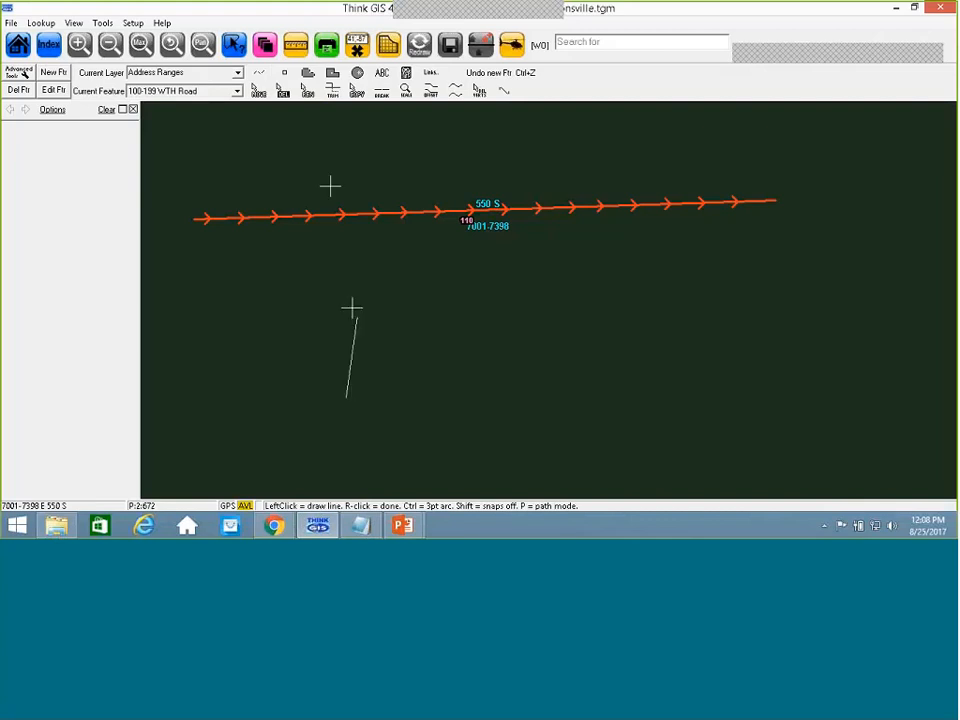
{"action": "left_click", "coordinate": [343, 214]}
{"action": "right_click", "coordinate": [343, 214]}
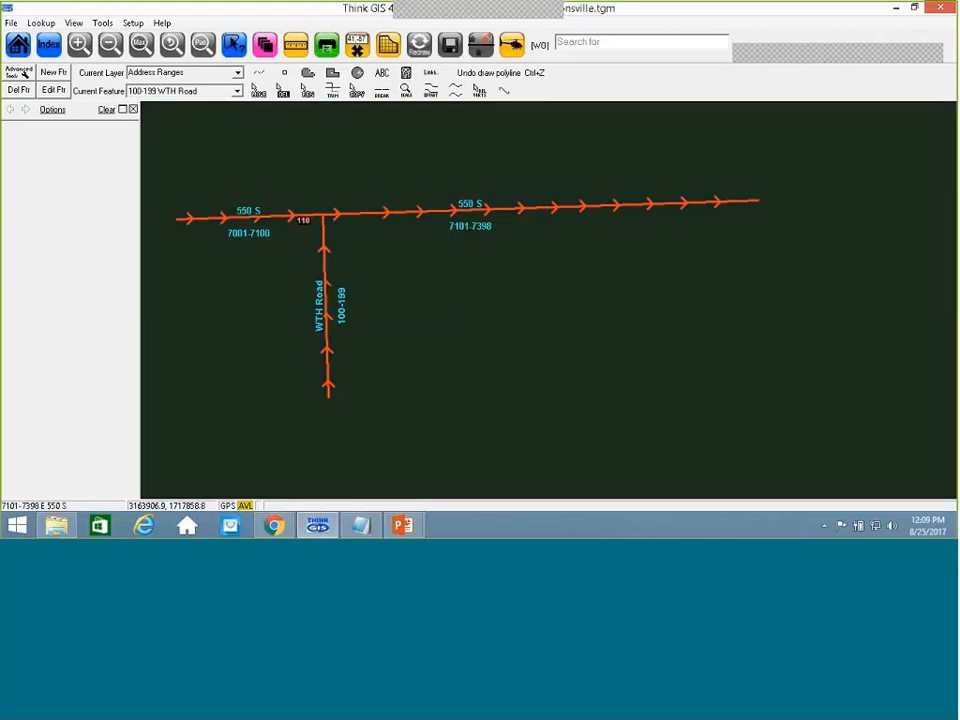
{"action": "left_click_drag", "start_coordinate": [441, 262], "coordinate": [461, 264]}
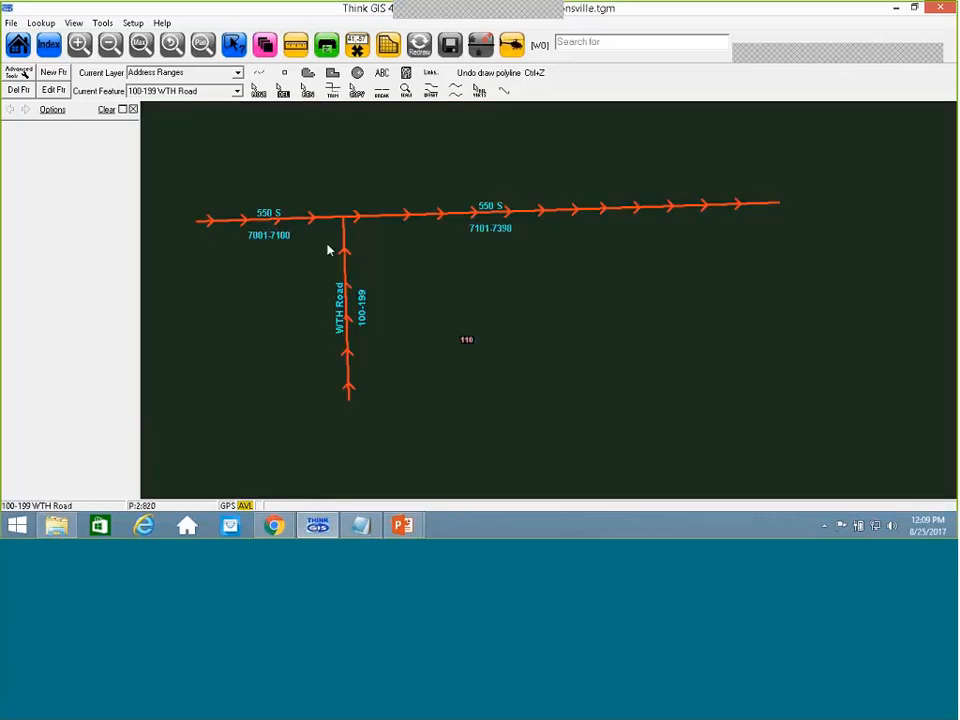
Examine the Address Ranges layer's topology rules, including the automatic polyline split option and the available topology groups.
{"action": "left_click", "coordinate": [266, 45]}
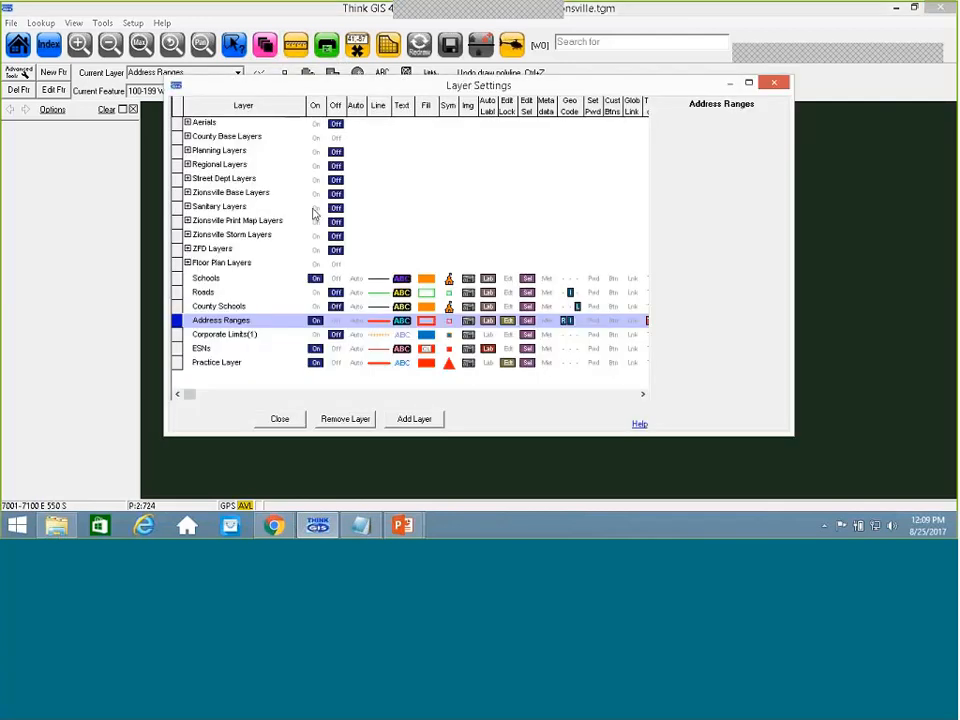
{"action": "left_click", "coordinate": [642, 394]}
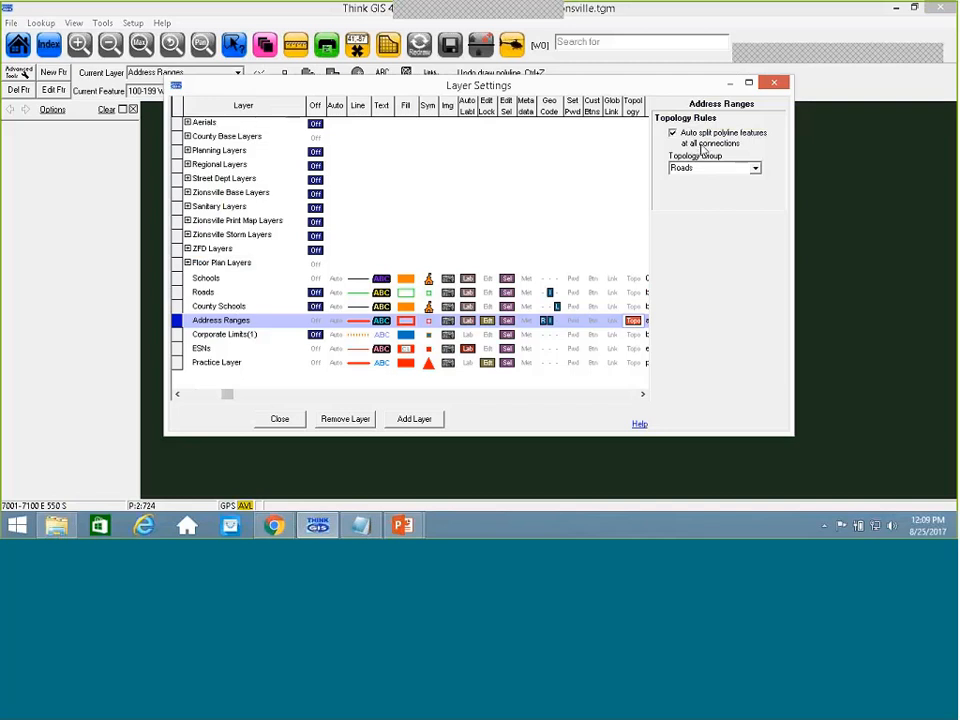
{"action": "left_click", "coordinate": [755, 169]}
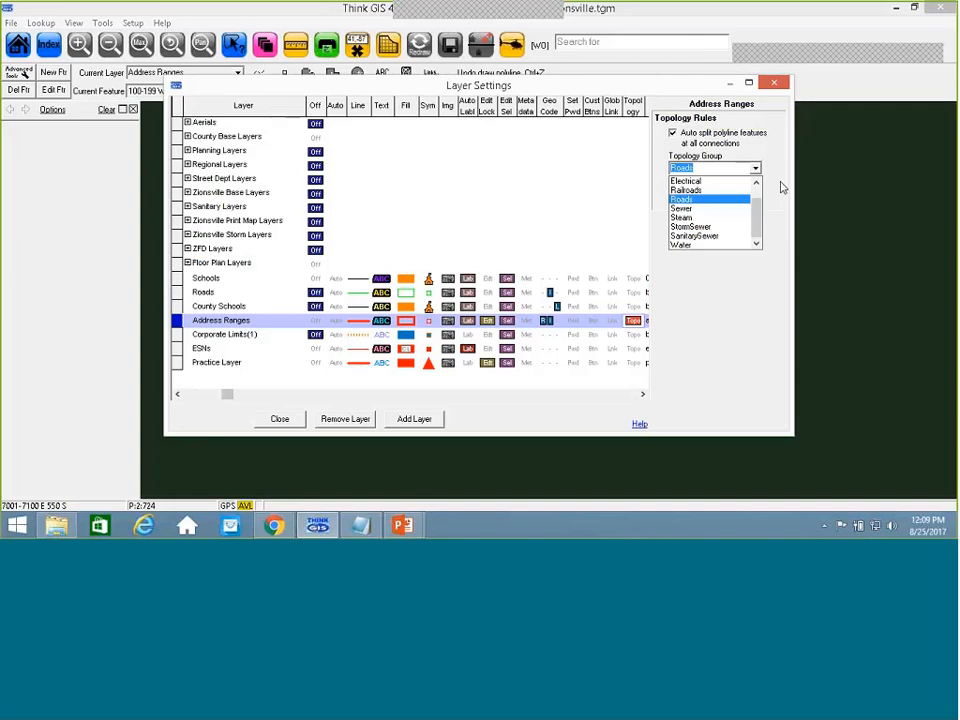
{"action": "left_click", "coordinate": [231, 434]}
{"action": "left_click", "coordinate": [283, 423]}
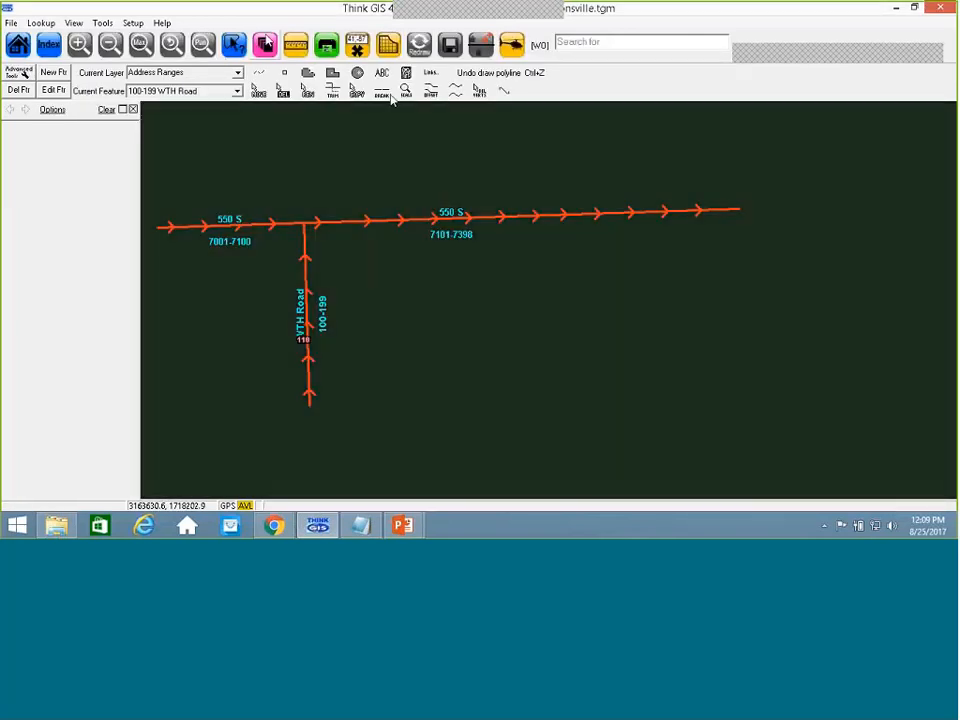
{"action": "left_click", "coordinate": [266, 41]}
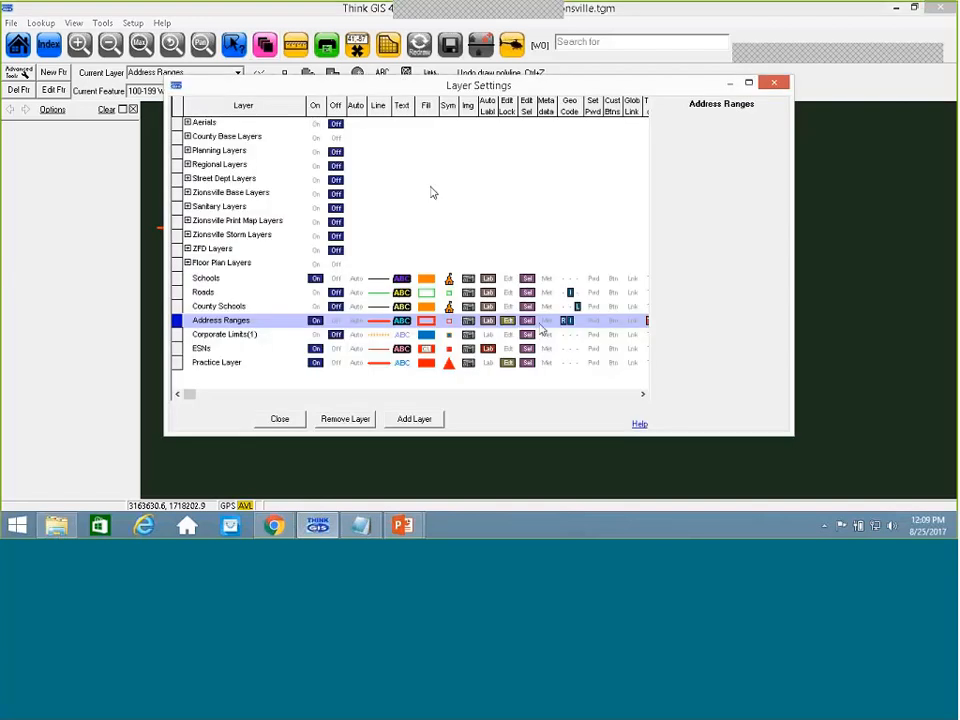
{"action": "left_click", "coordinate": [643, 394]}
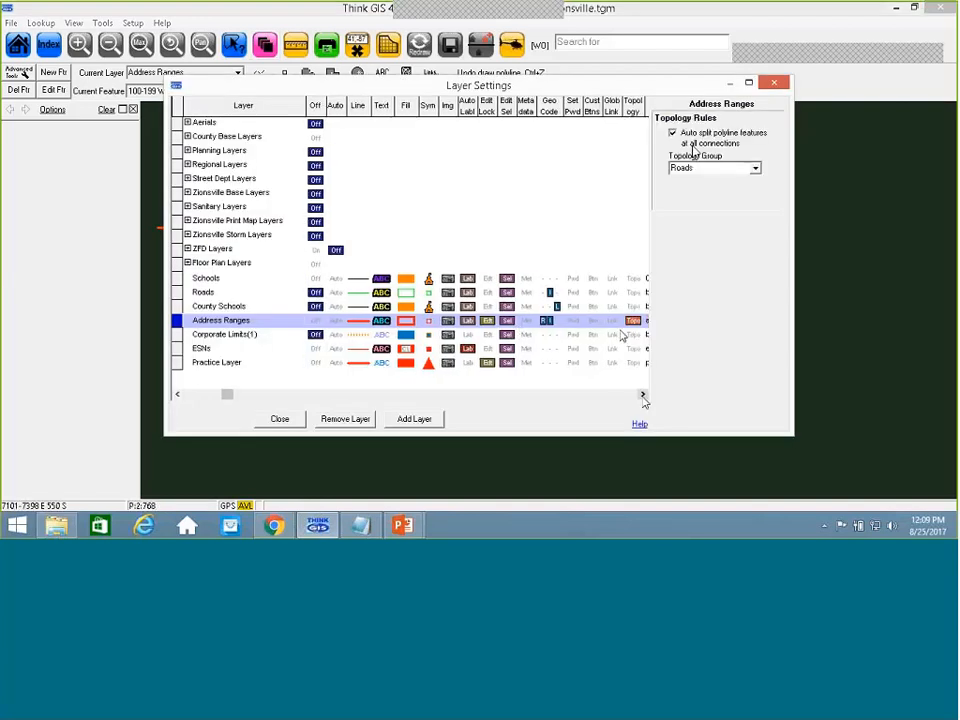
{"action": "left_click", "coordinate": [283, 420]}
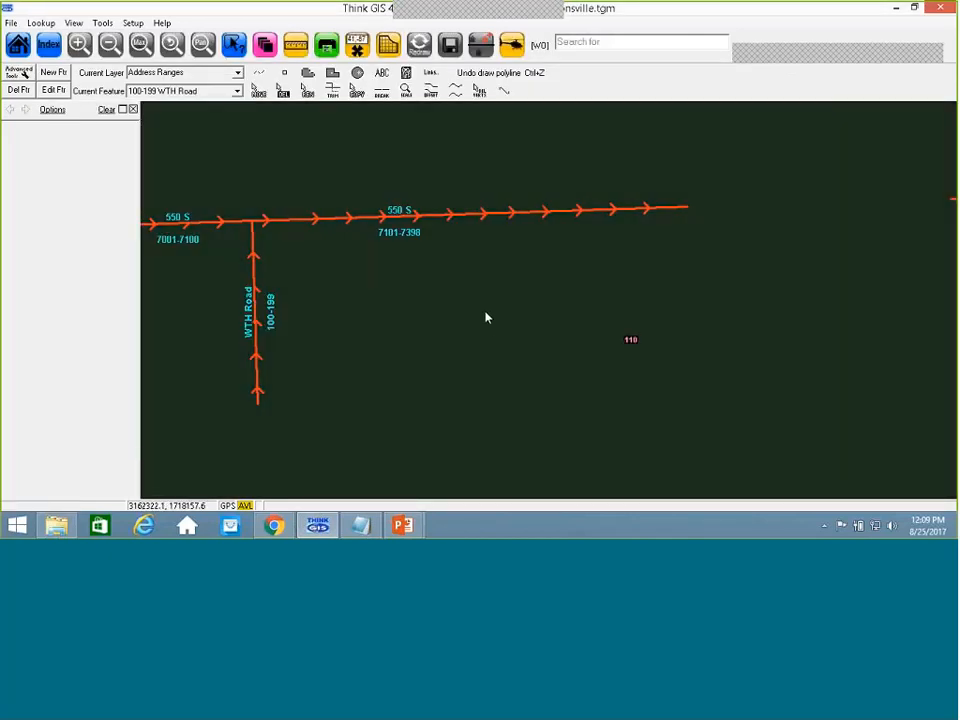
Add a new Address Ranges feature with street Illinois UC RD, Left From 100, Right From 101 and Left To 199.
{"action": "left_click", "coordinate": [54, 72]}
{"action": "left_click_drag", "start_coordinate": [460, 220], "coordinate": [435, 217]}
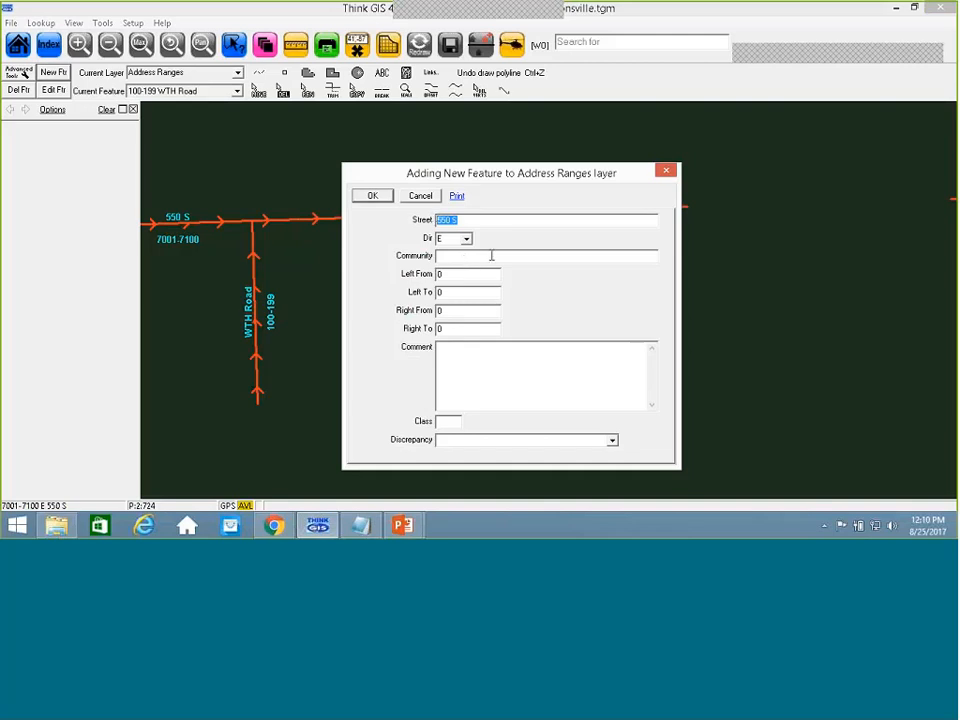
{"action": "type", "text": "Illinois UC RD"}
{"action": "left_click", "coordinate": [499, 272]}
{"action": "type", "text": "100"}
{"action": "key", "text": "Tab"}
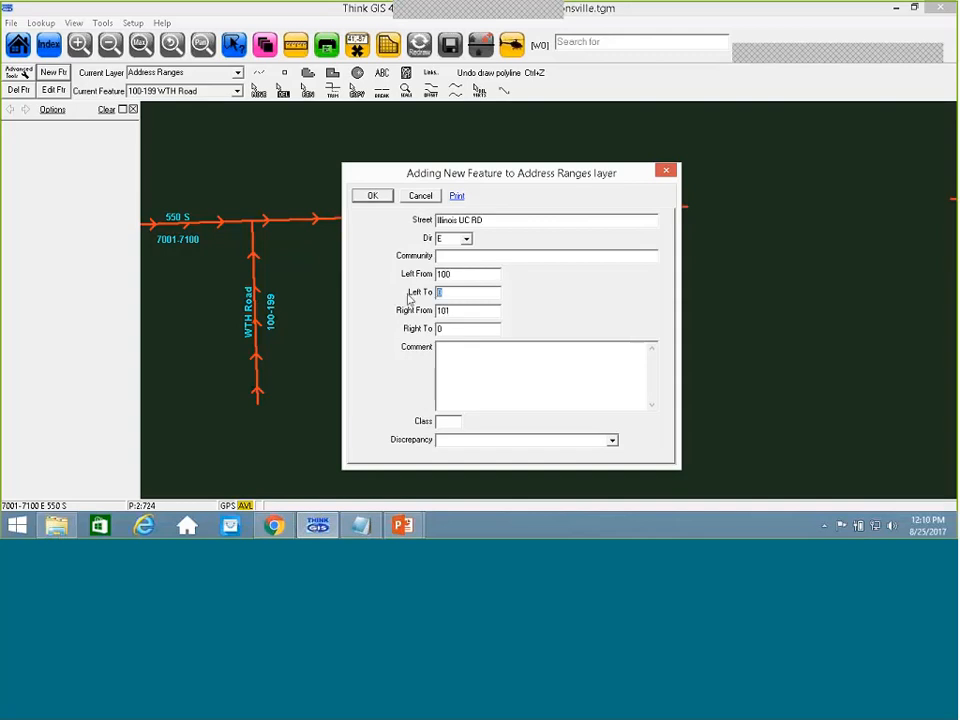
{"action": "type", "text": "199"}
{"action": "key", "text": "Return"}
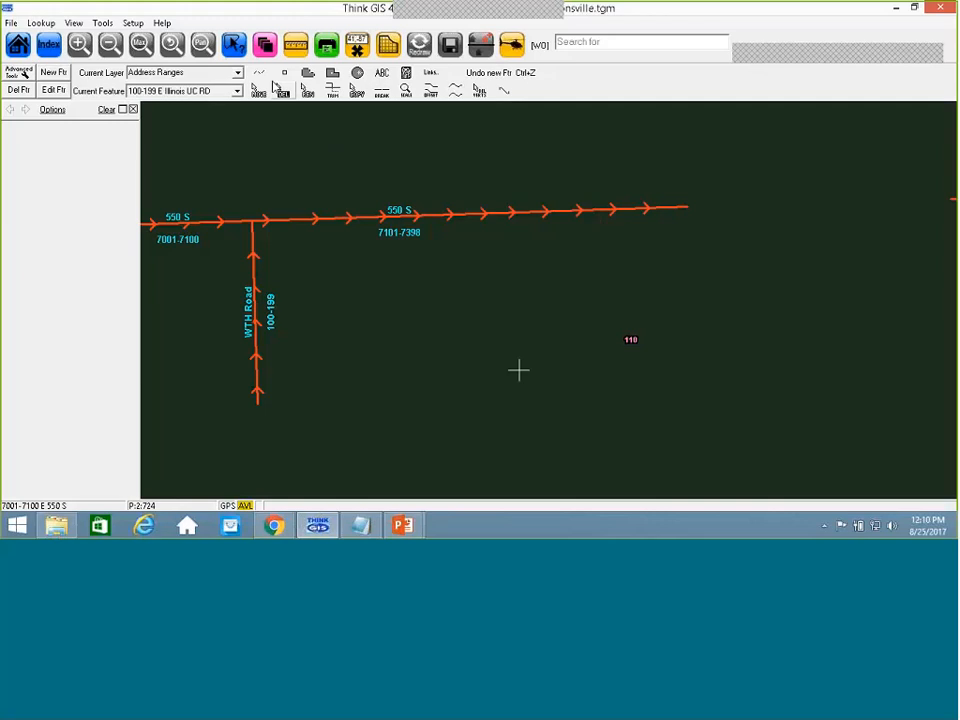
Draw the Illinois UC RD polyline northward, east of WTH Road, ending on the 7101-7398 segment of 550 S.
{"action": "left_click", "coordinate": [519, 376]}
{"action": "left_click", "coordinate": [516, 214]}
{"action": "right_click", "coordinate": [516, 214]}
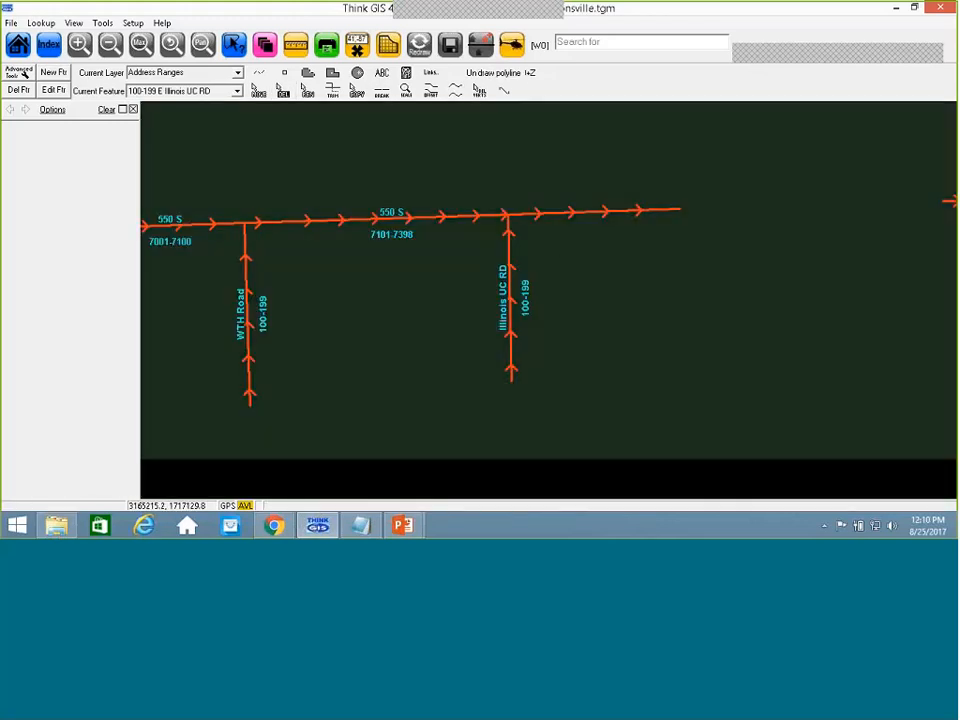
Split the 7101-7398 segment of 550 S into two features at its intersection with Illinois UC RD.
{"action": "left_click", "coordinate": [474, 217]}
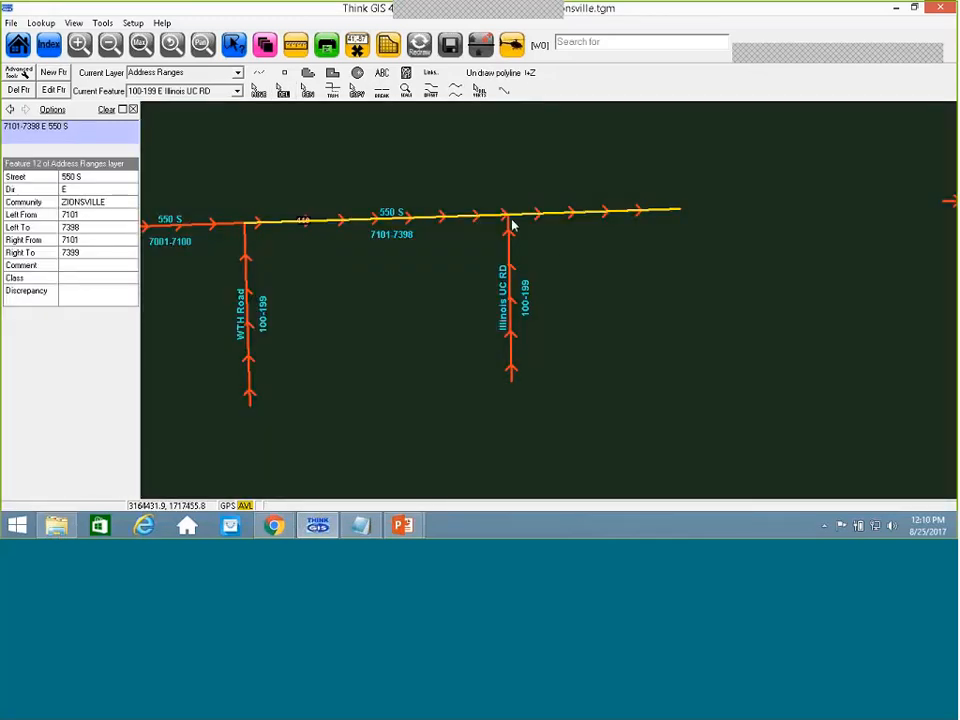
{"action": "left_click", "coordinate": [588, 275]}
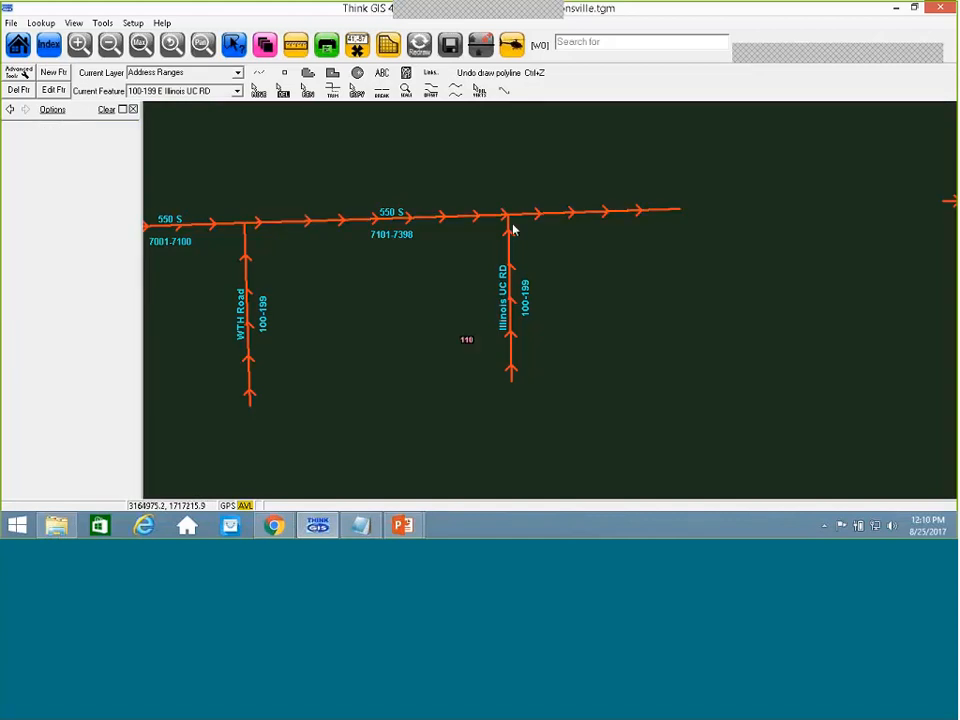
{"action": "left_click", "coordinate": [19, 76]}
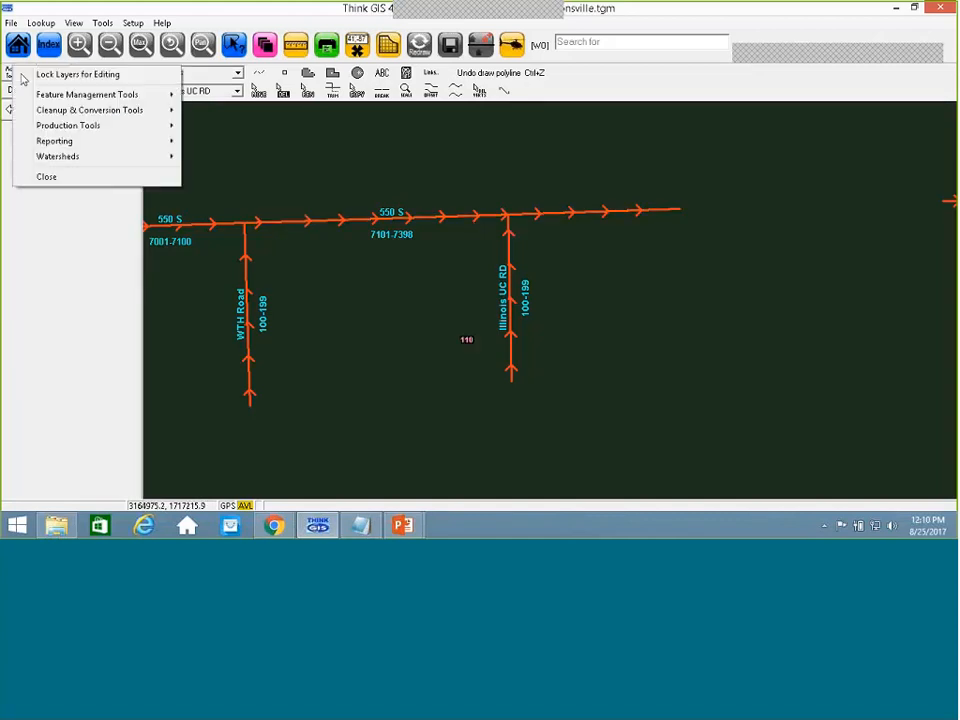
{"action": "mouse_move", "coordinate": [44, 113]}
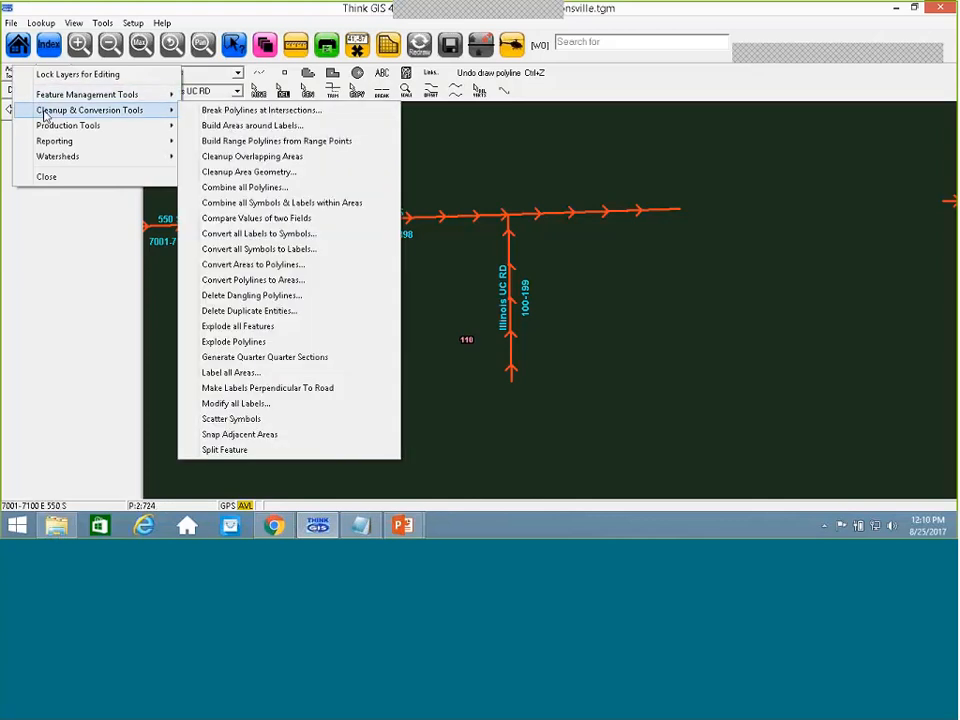
{"action": "left_click", "coordinate": [231, 453]}
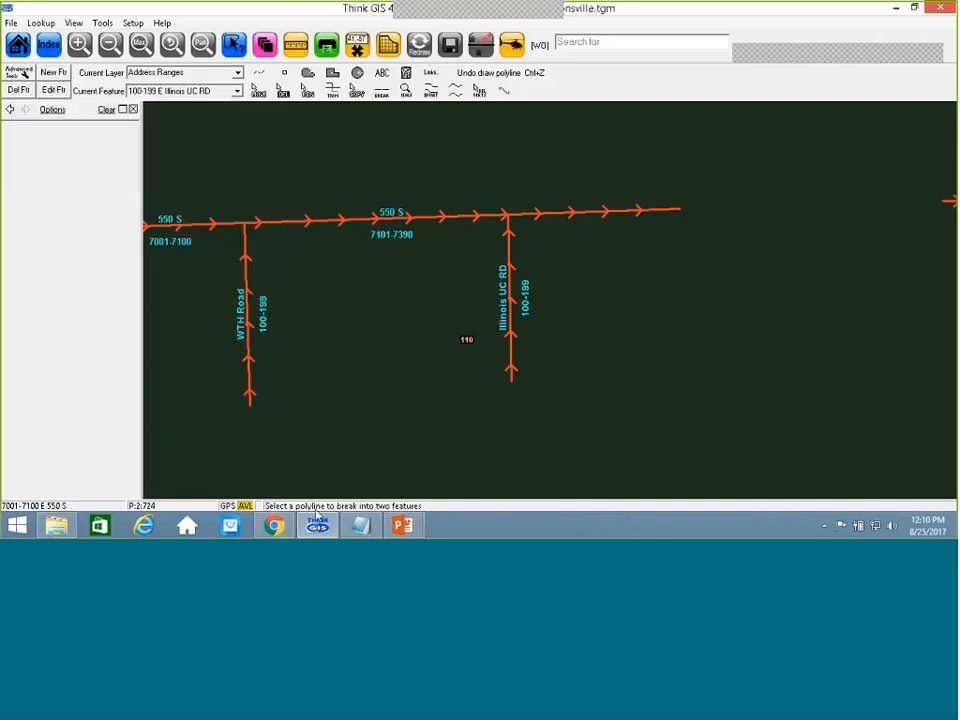
{"action": "left_click", "coordinate": [406, 222]}
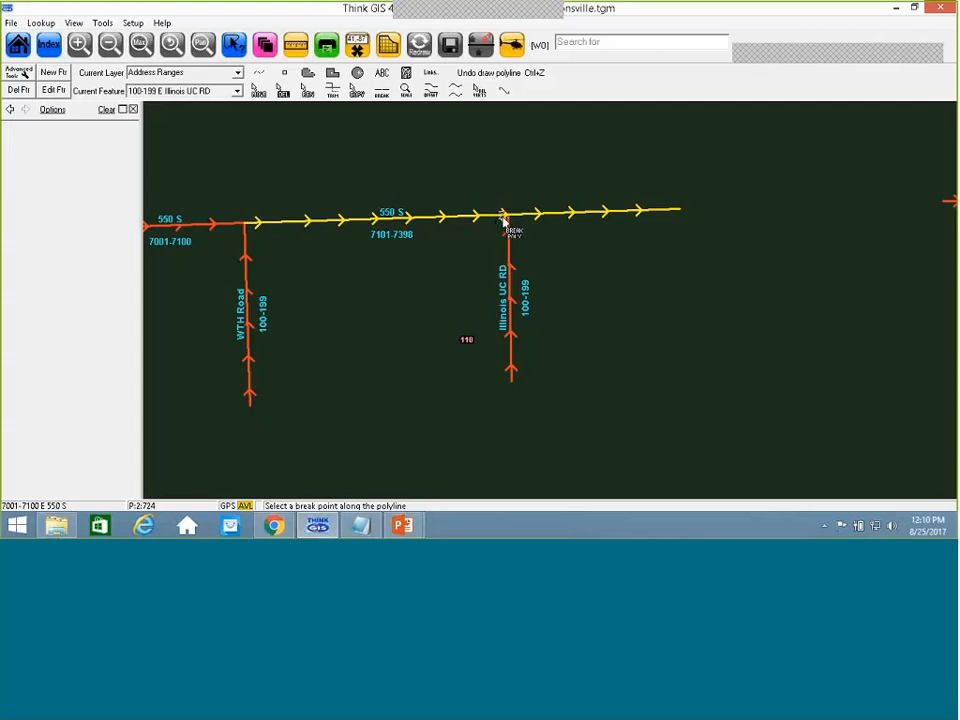
{"action": "left_click", "coordinate": [507, 218]}
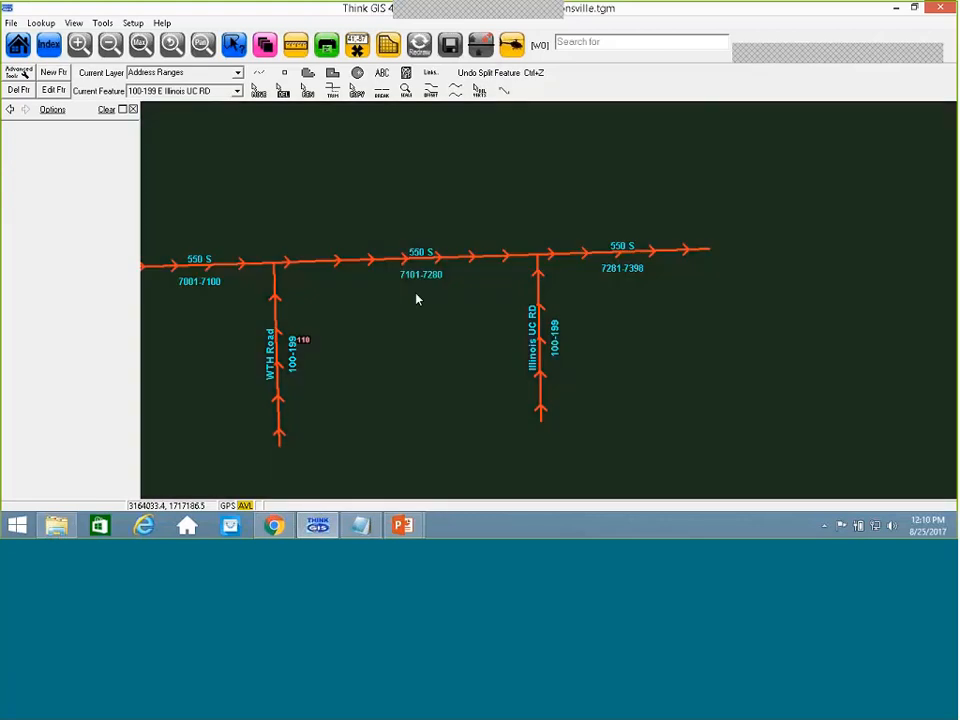
Set Left To to 7299 and Right To to 7298 for the 550 S segment between WTH Road and Illinois UC RD.
{"action": "left_click_drag", "start_coordinate": [456, 275], "coordinate": [460, 279]}
{"action": "double_click", "coordinate": [474, 266]}
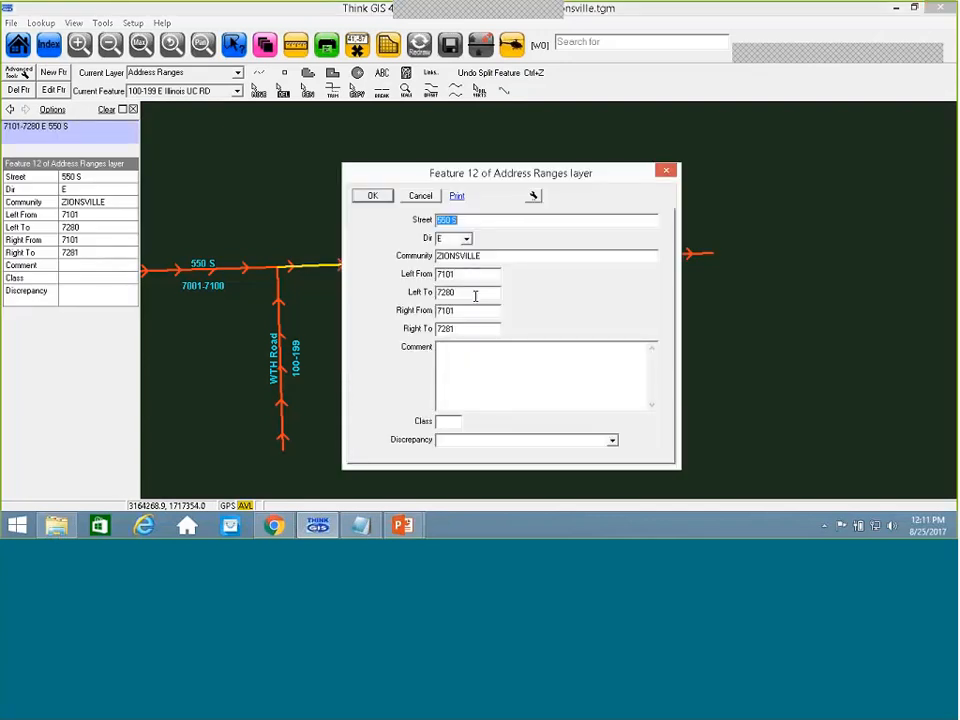
{"action": "left_click", "coordinate": [475, 295]}
{"action": "key", "text": "BackSpace"}
{"action": "key", "text": "BackSpace"}
{"action": "type", "text": "99"}
{"action": "key", "text": "Return"}
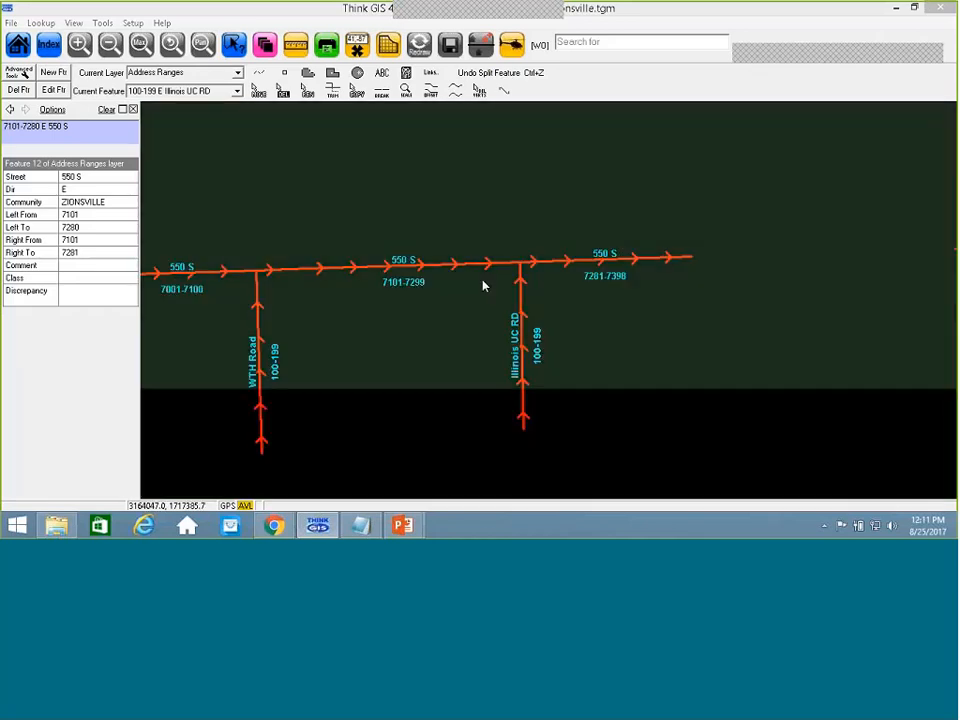
Set Left From to 7301 and Right From to 7300 for the 550 S segment east of Illinois UC RD.
{"action": "double_click", "coordinate": [557, 271]}
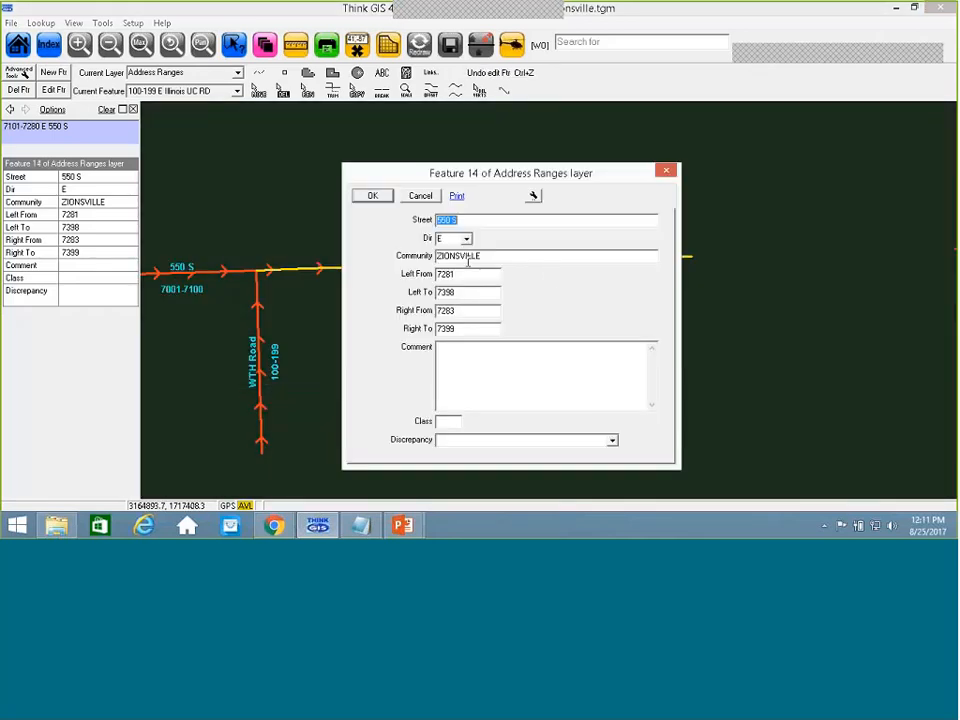
{"action": "left_click", "coordinate": [467, 271]}
{"action": "key", "text": "BackSpace"}
{"action": "key", "text": "BackSpace"}
{"action": "key", "text": "BackSpace"}
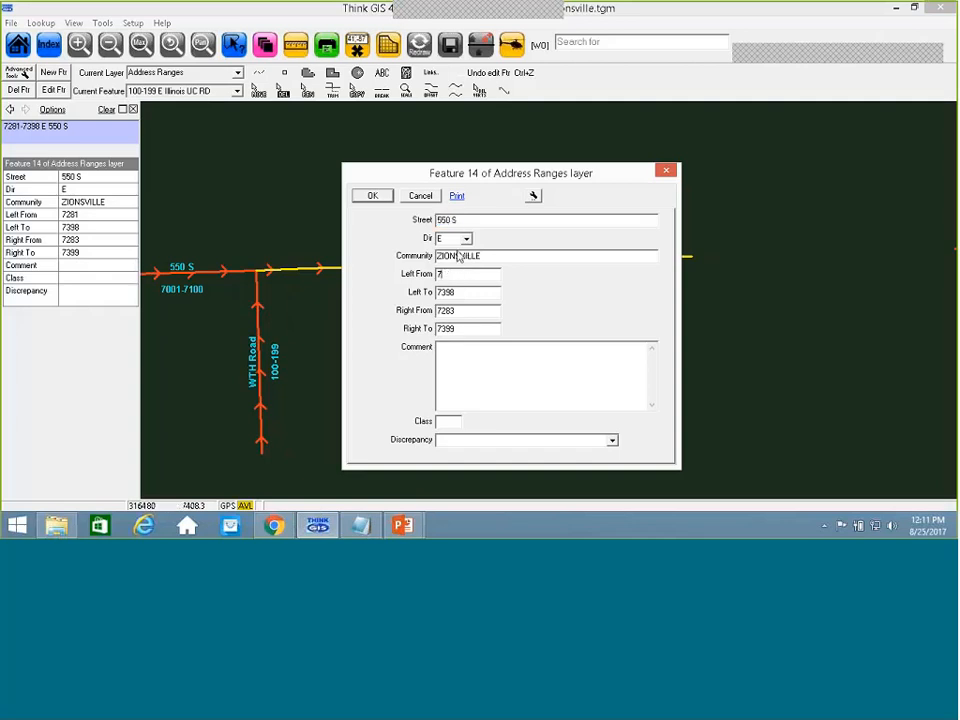
{"action": "key", "text": "Tab"}
{"action": "key", "text": "Tab"}
{"action": "type", "text": "7300"}
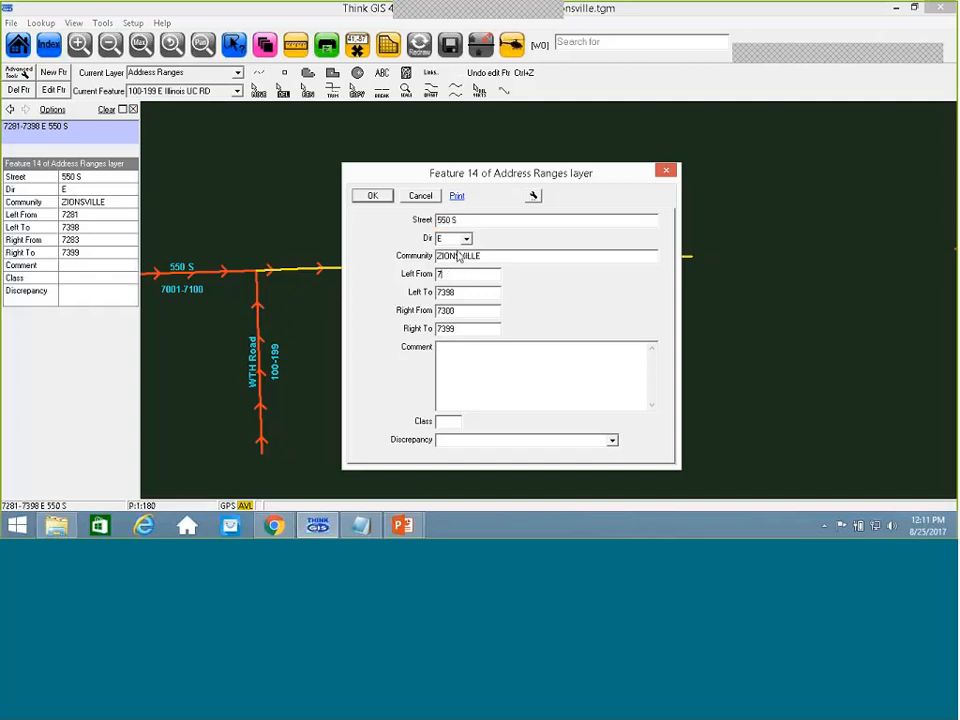
{"action": "type", "text": "101"}
{"action": "left_click", "coordinate": [368, 196]}
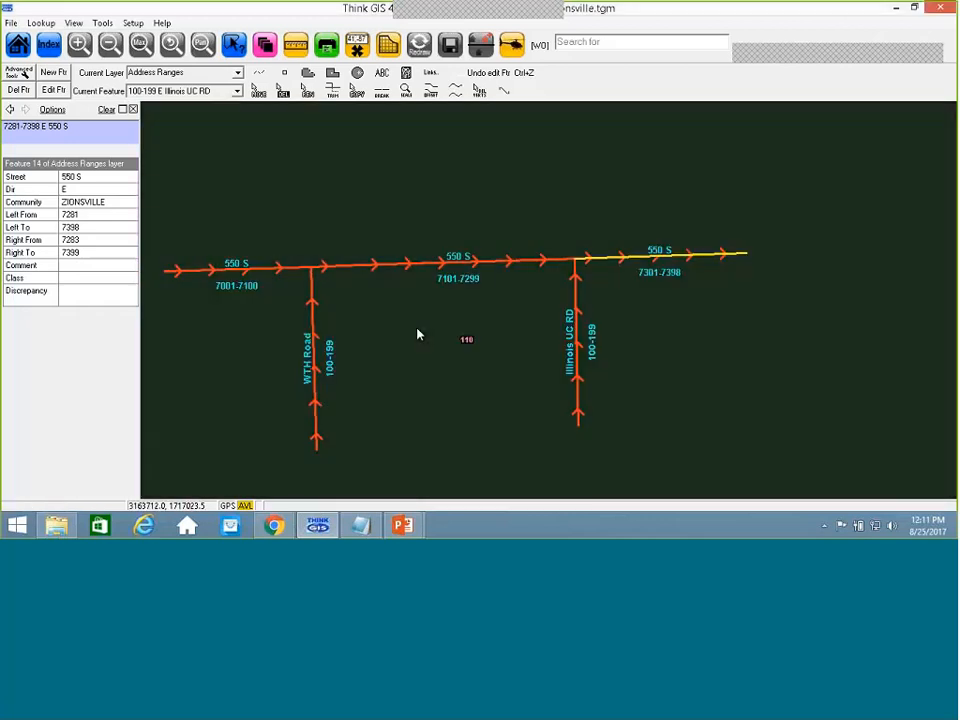
Review the feature attributes of the 550 S segment between WTH Road and Illinois UC RD.
{"action": "left_click", "coordinate": [538, 258]}
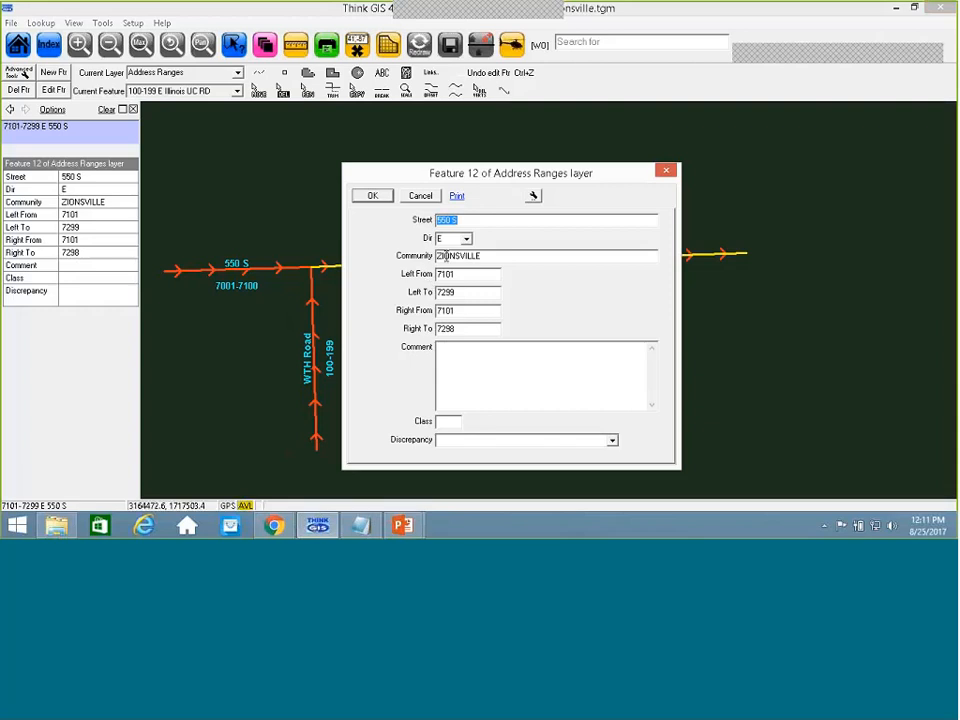
{"action": "key", "text": "Escape"}
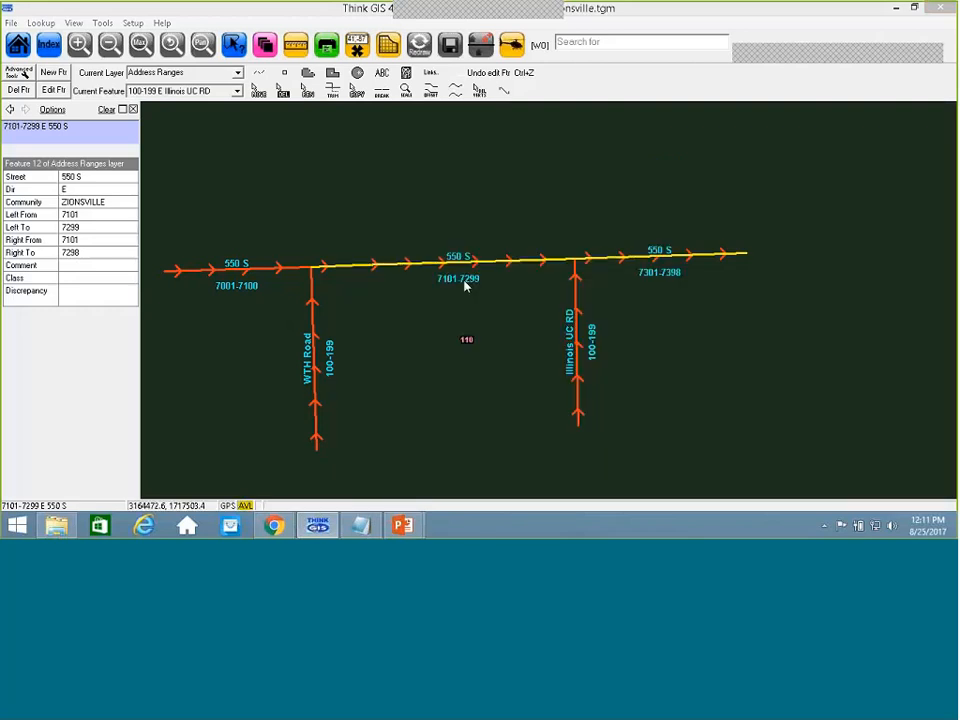
Lock the ESNs layer for editing in the layer settings.
{"action": "left_click", "coordinate": [503, 288]}
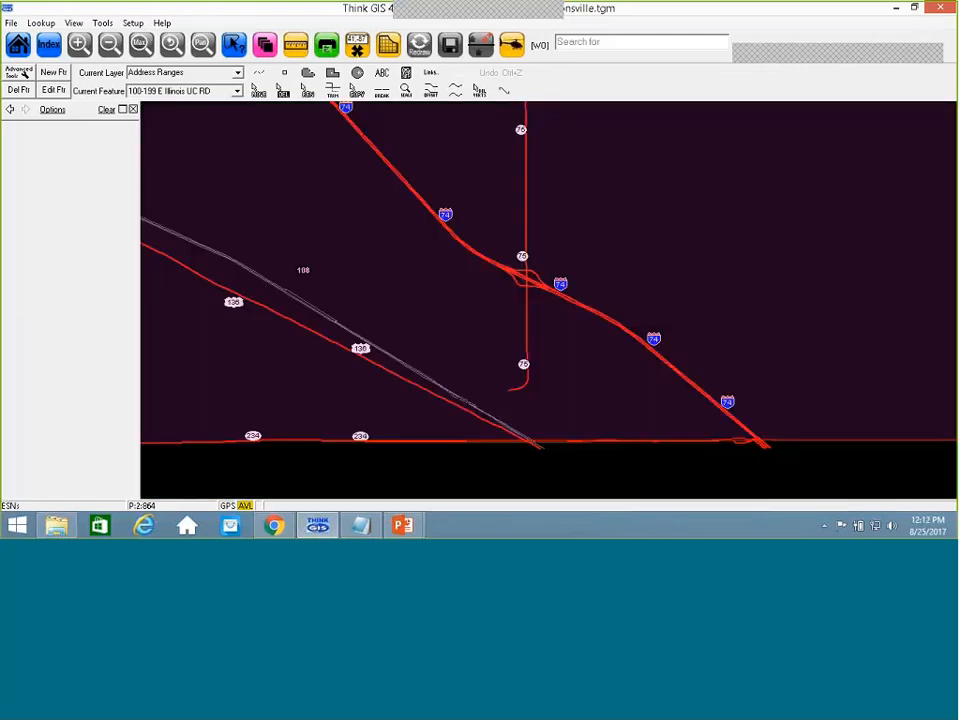
{"action": "left_click", "coordinate": [265, 45]}
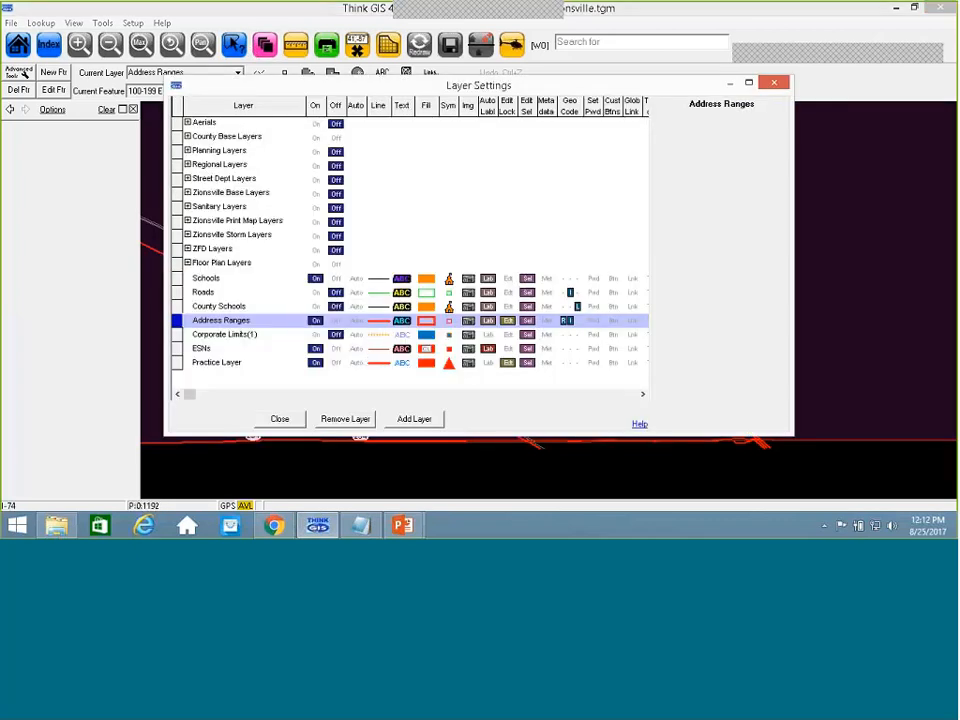
{"action": "left_click", "coordinate": [202, 348]}
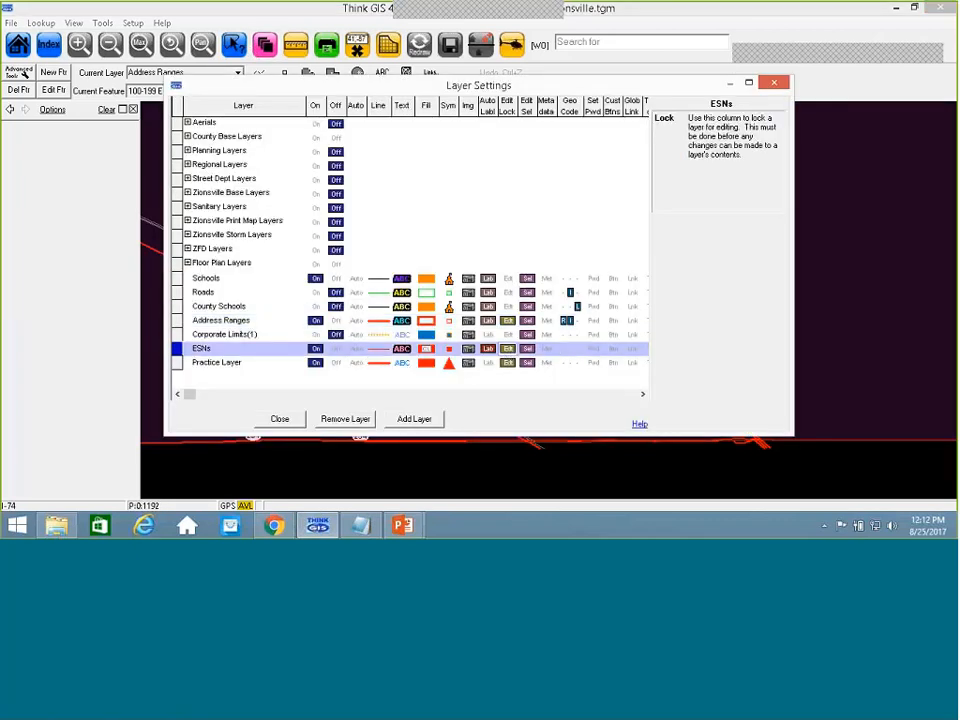
{"action": "left_click", "coordinate": [279, 418]}
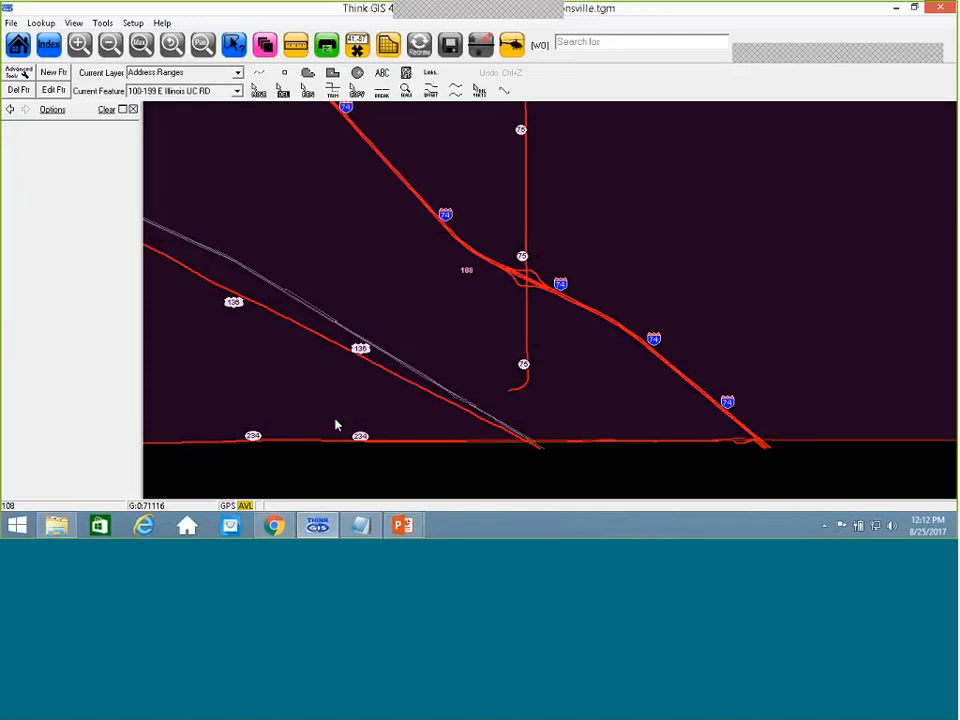
Turn on the 2016 Photos aerial layer so imagery shows beneath the map.
{"action": "left_click", "coordinate": [265, 46]}
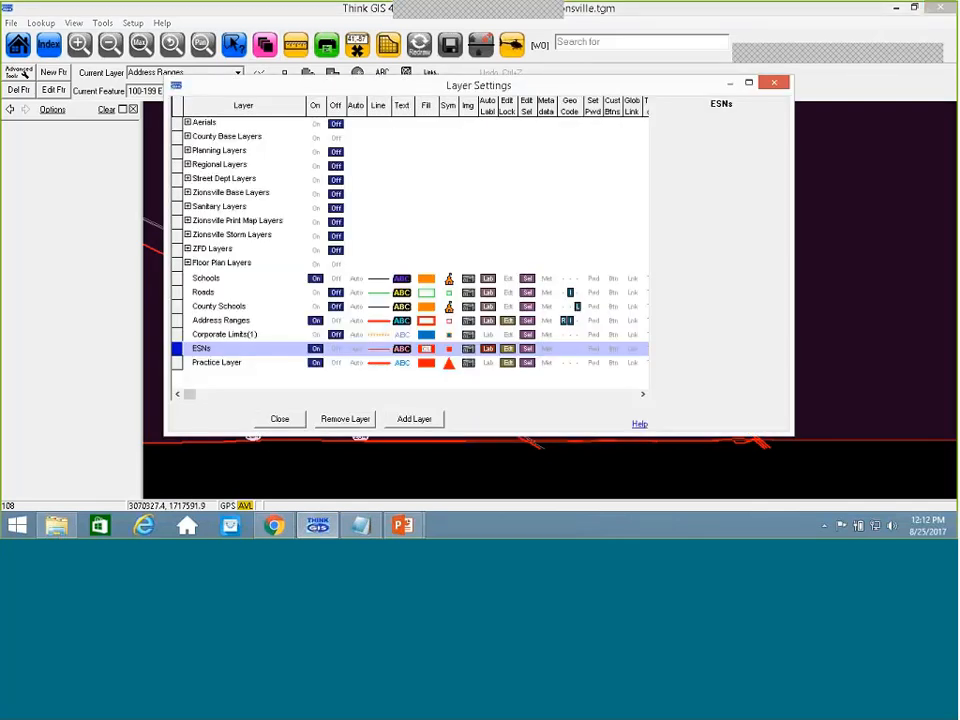
{"action": "left_click", "coordinate": [186, 122]}
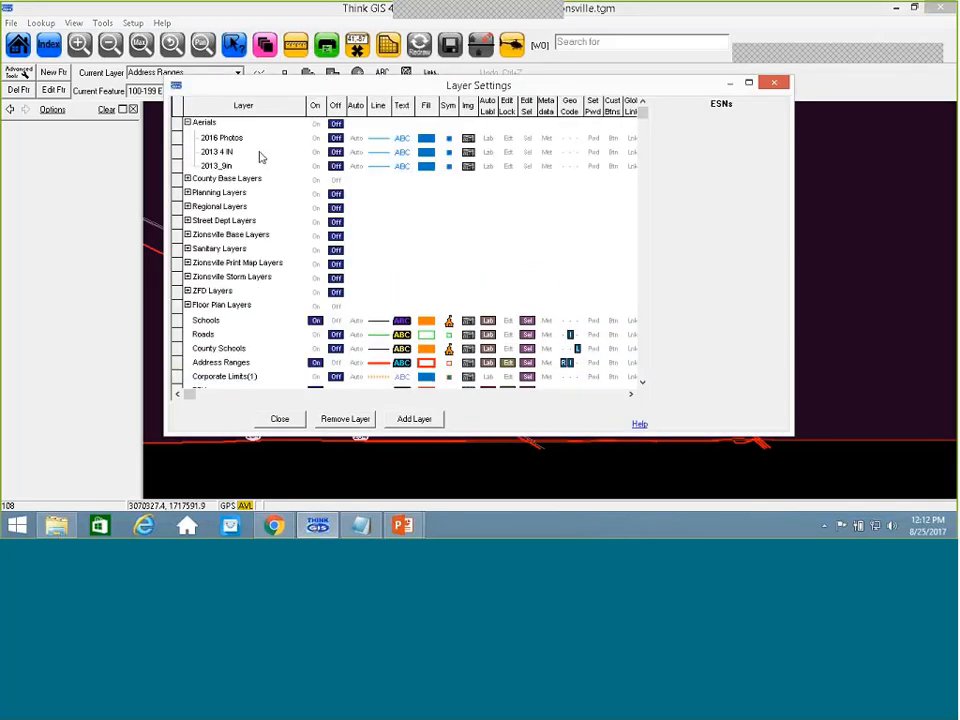
{"action": "left_click", "coordinate": [222, 137]}
{"action": "left_click", "coordinate": [283, 419]}
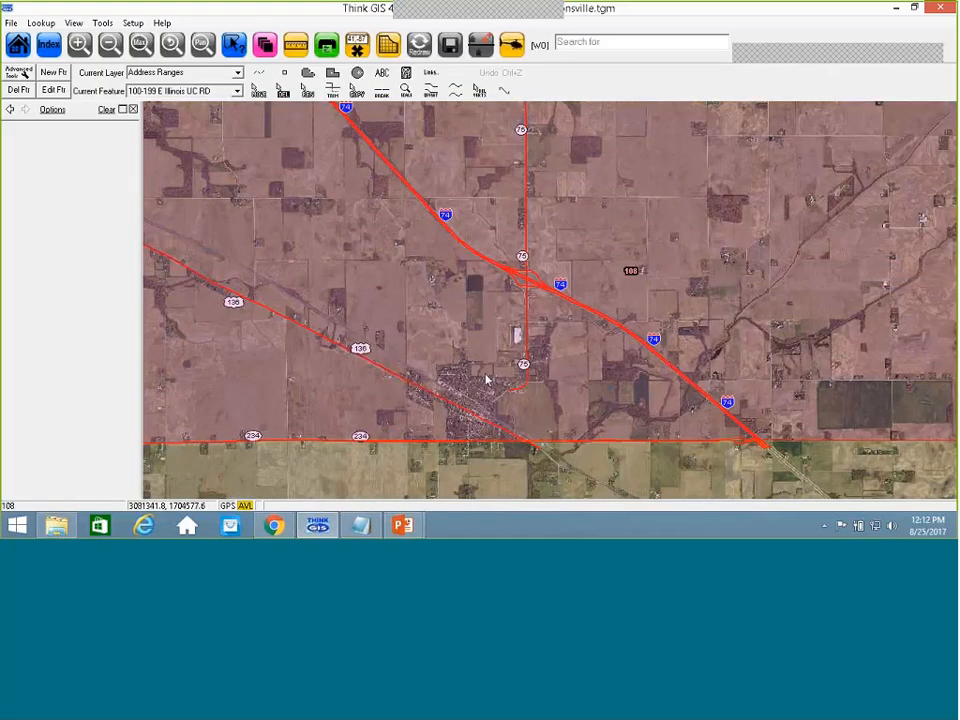
Start a new feature on the ESNs layer with ESN 118 and Jamestown PD for both Fire and Police.
{"action": "left_click", "coordinate": [182, 72]}
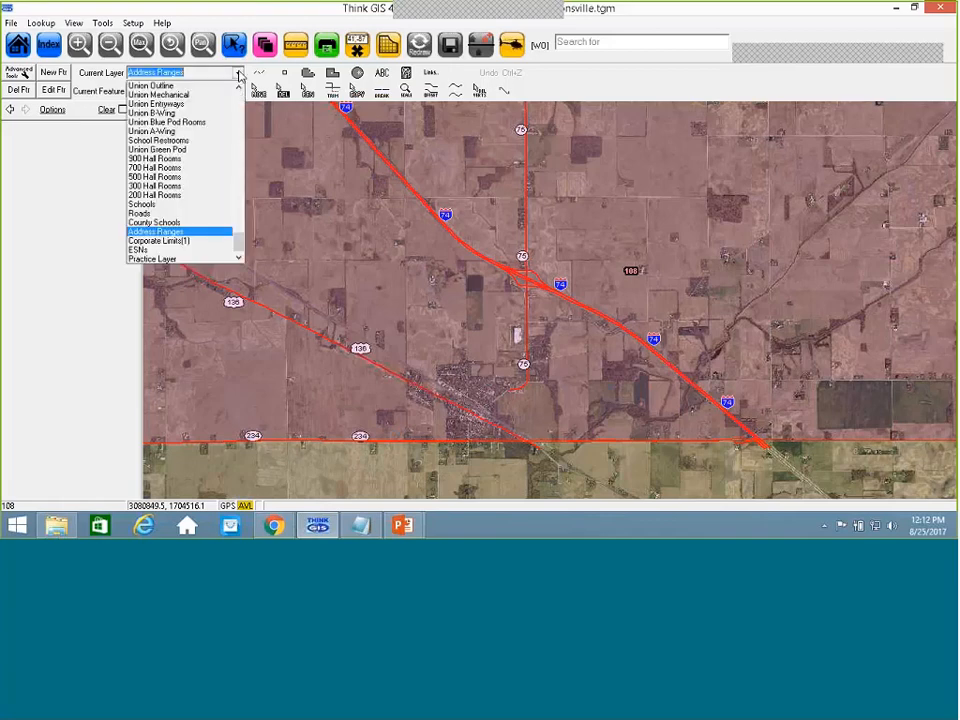
{"action": "left_click", "coordinate": [168, 250]}
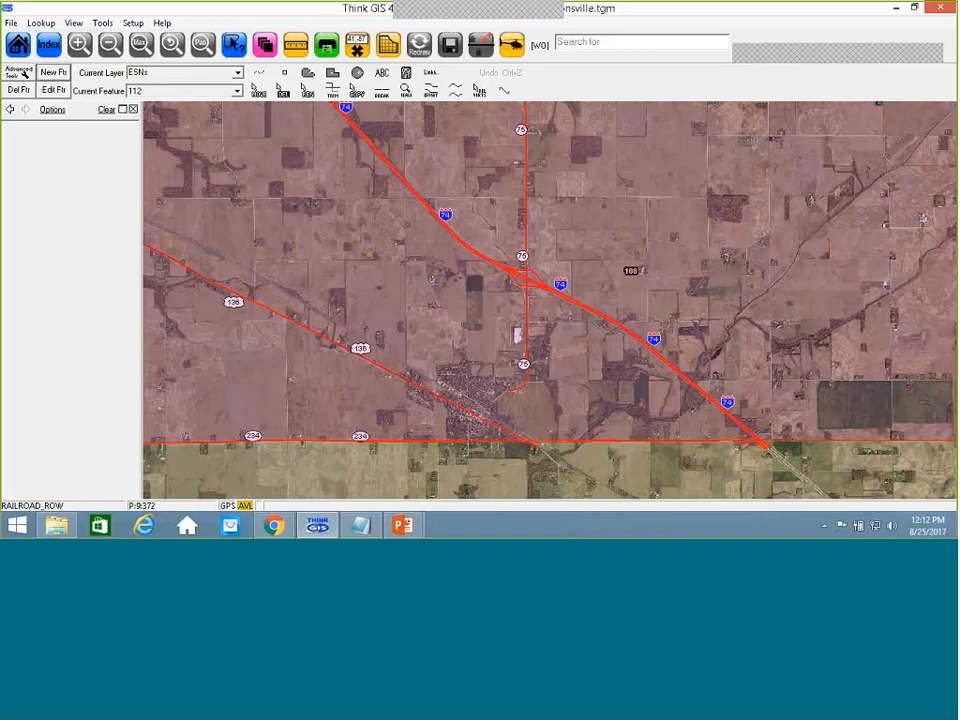
{"action": "left_click", "coordinate": [53, 72]}
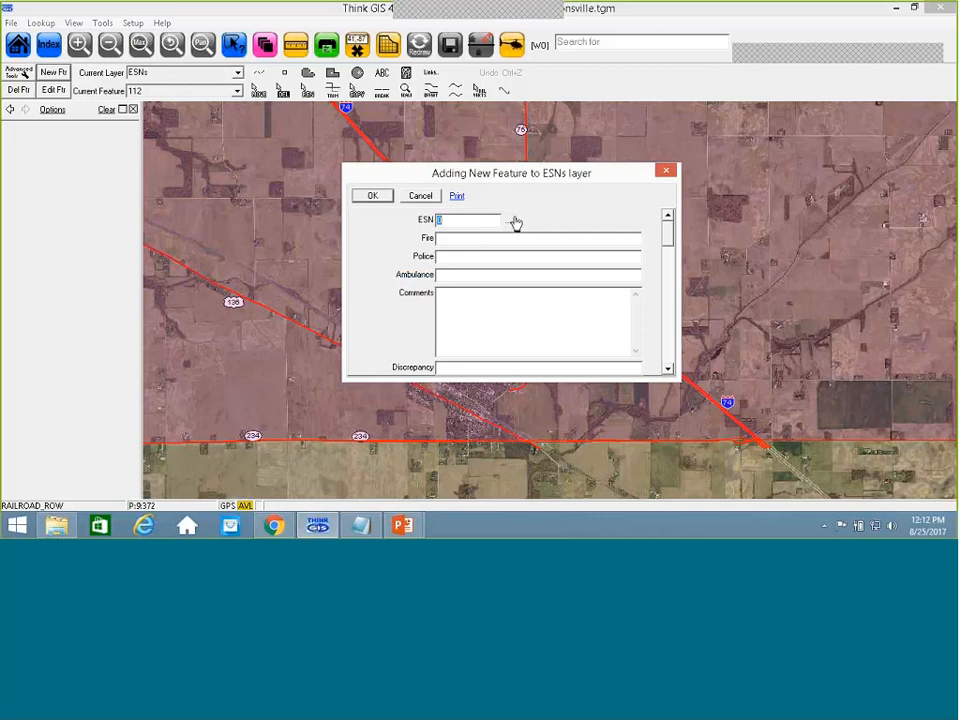
{"action": "type", "text": "118."}
{"action": "key", "text": "BackSpace"}
{"action": "left_click", "coordinate": [516, 235]}
{"action": "type", "text": "Jamestown PD"}
{"action": "left_click", "coordinate": [476, 257]}
{"action": "type", "text": "Jamestown PD"}
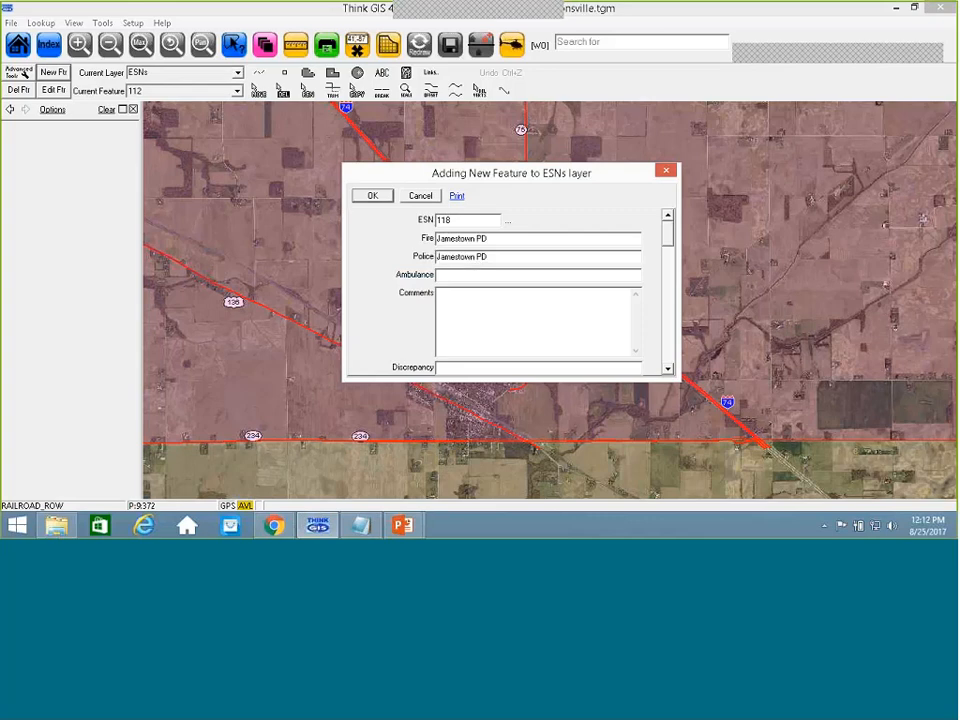
Fill in Ambulance as Jamestown EMS, correct Fire to Jamestown FD, and accept the new ESN 118 feature.
{"action": "left_click_drag", "start_coordinate": [492, 258], "coordinate": [419, 262]}
{"action": "key", "text": "ctrl+c"}
{"action": "left_click", "coordinate": [487, 277]}
{"action": "key", "text": "ctrl+v"}
{"action": "double_click", "coordinate": [484, 276]}
{"action": "type", "text": "EMS"}
{"action": "left_click", "coordinate": [503, 241]}
{"action": "key", "text": "BackSpace"}
{"action": "key", "text": "BackSpace"}
{"action": "key", "text": "BackSpace"}
{"action": "type", "text": "FD"}
{"action": "left_click", "coordinate": [367, 199]}
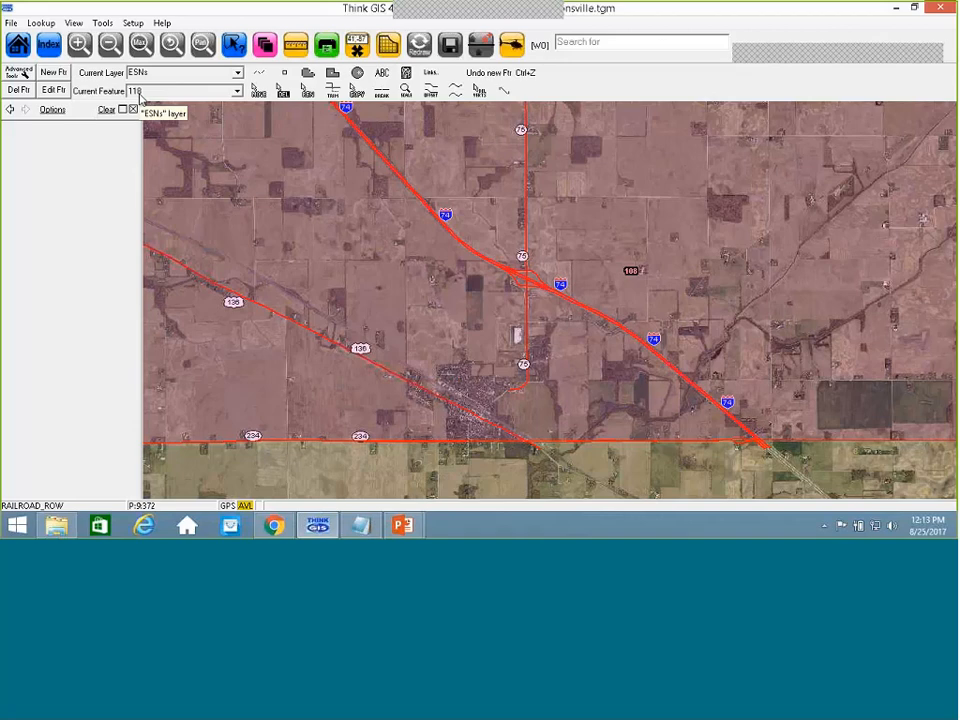
Draw the ESN 118 area of about 304 acres around the town down to SR 234, removing the overlap from other areas.
{"action": "left_click", "coordinate": [308, 76]}
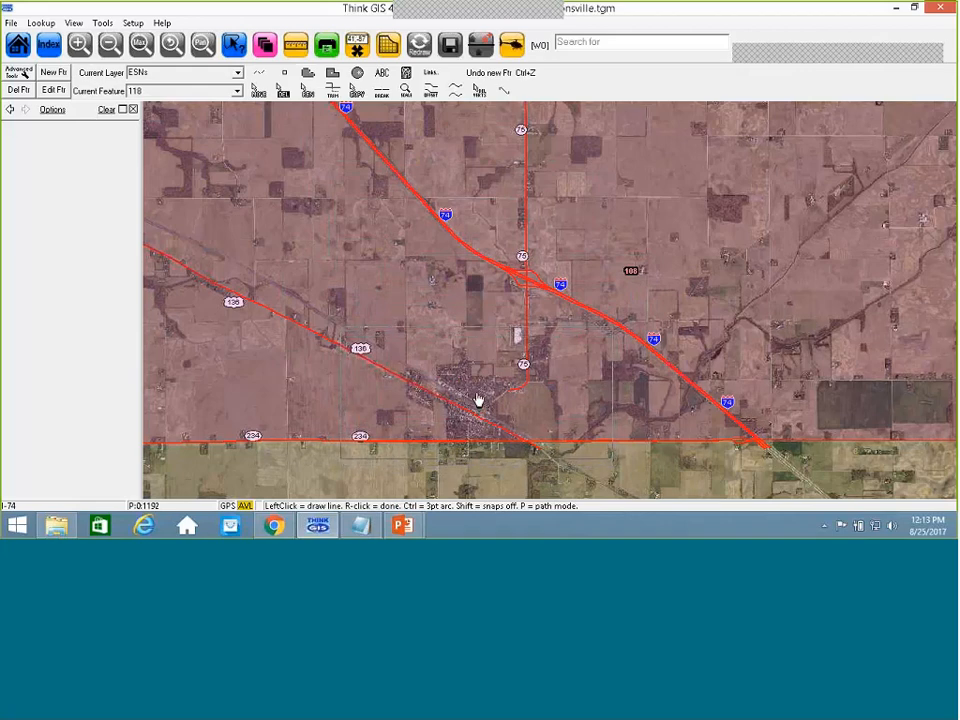
{"action": "scroll", "coordinate": [478, 396], "scroll_direction": "up", "scroll_amount": 2}
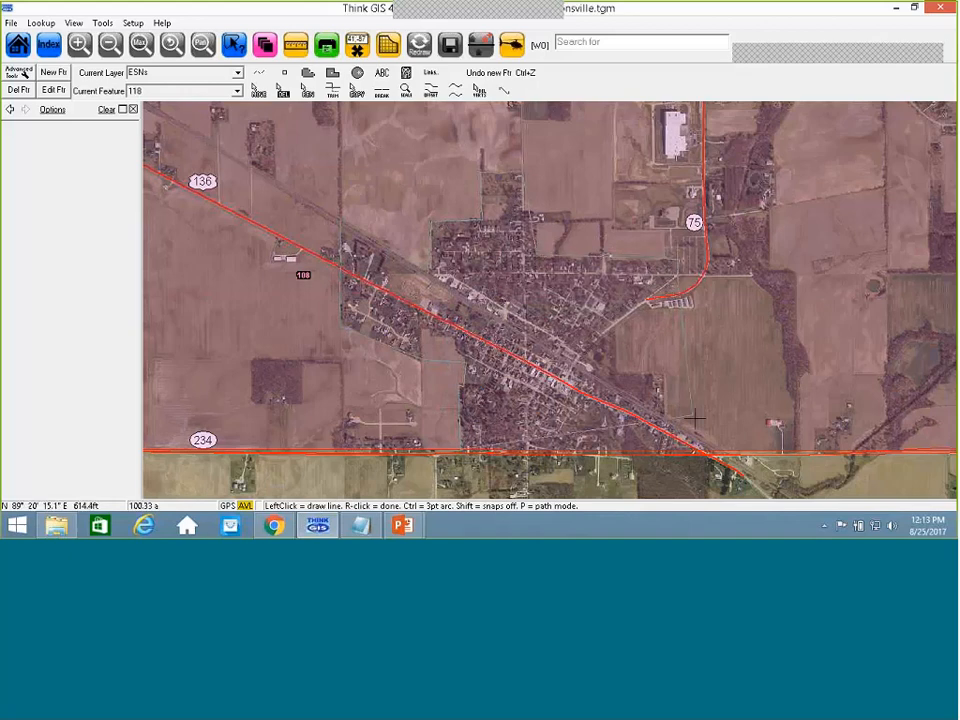
{"action": "left_click", "coordinate": [704, 451]}
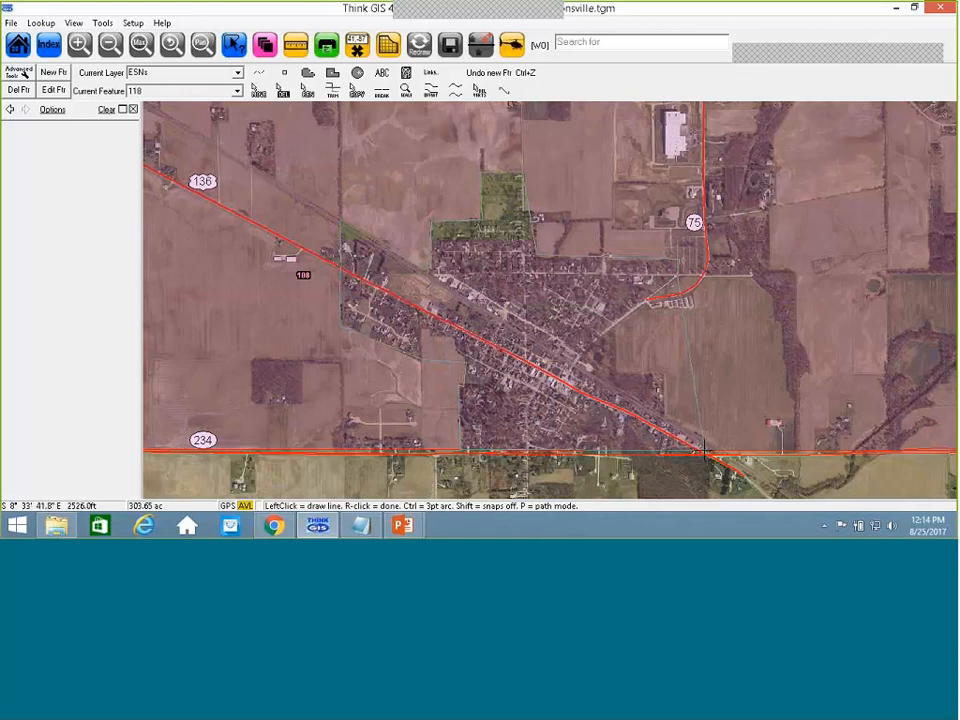
{"action": "right_click", "coordinate": [704, 451]}
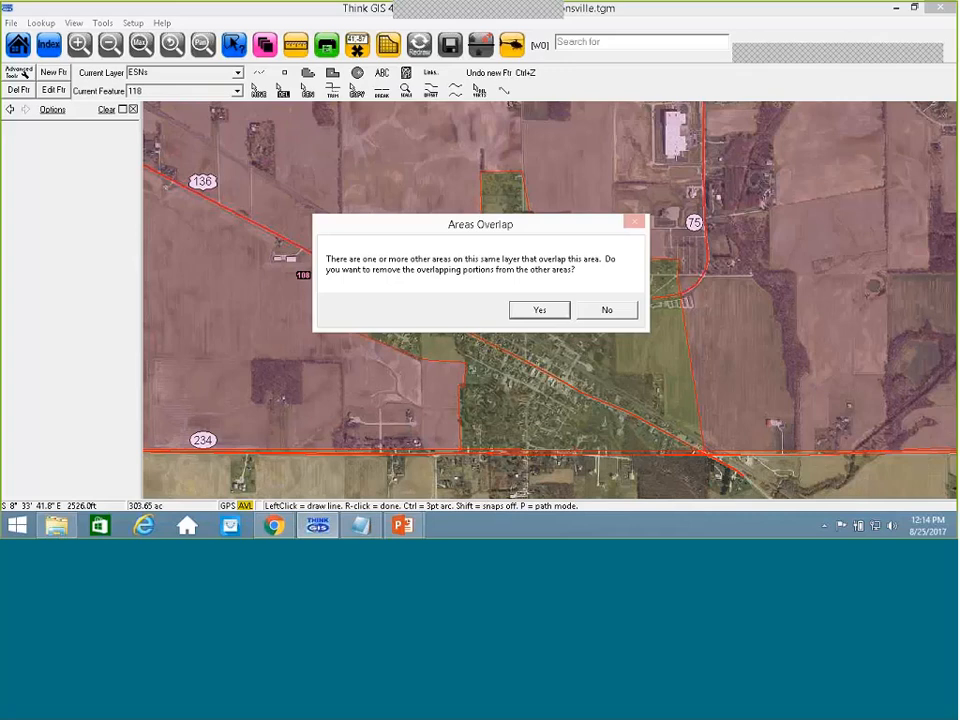
{"action": "left_click", "coordinate": [542, 314]}
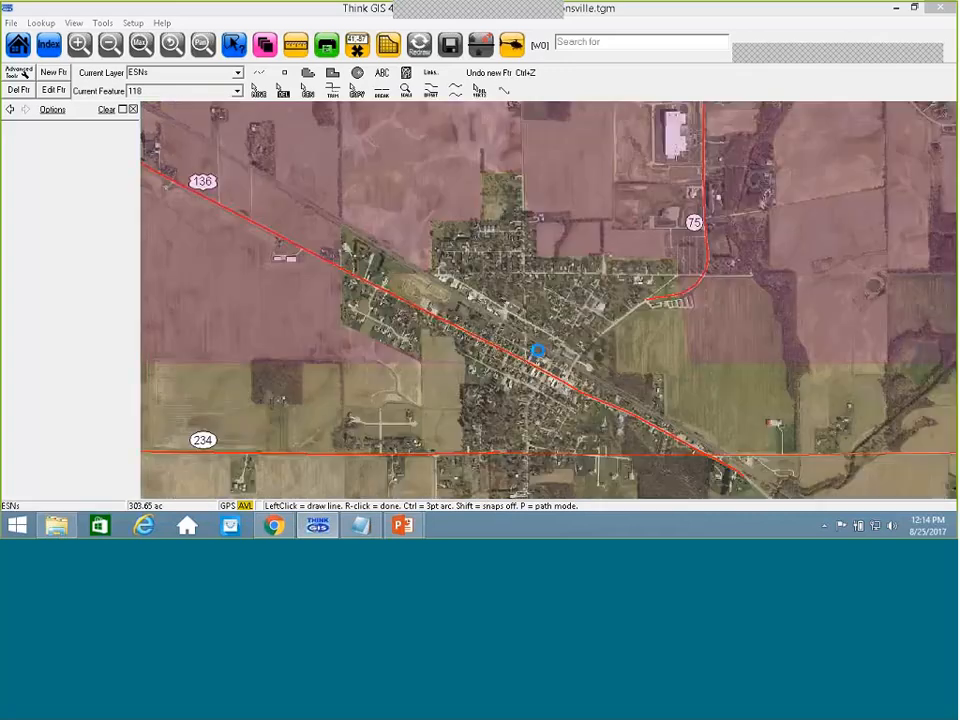
{"action": "left_click_drag", "start_coordinate": [598, 376], "coordinate": [537, 367]}
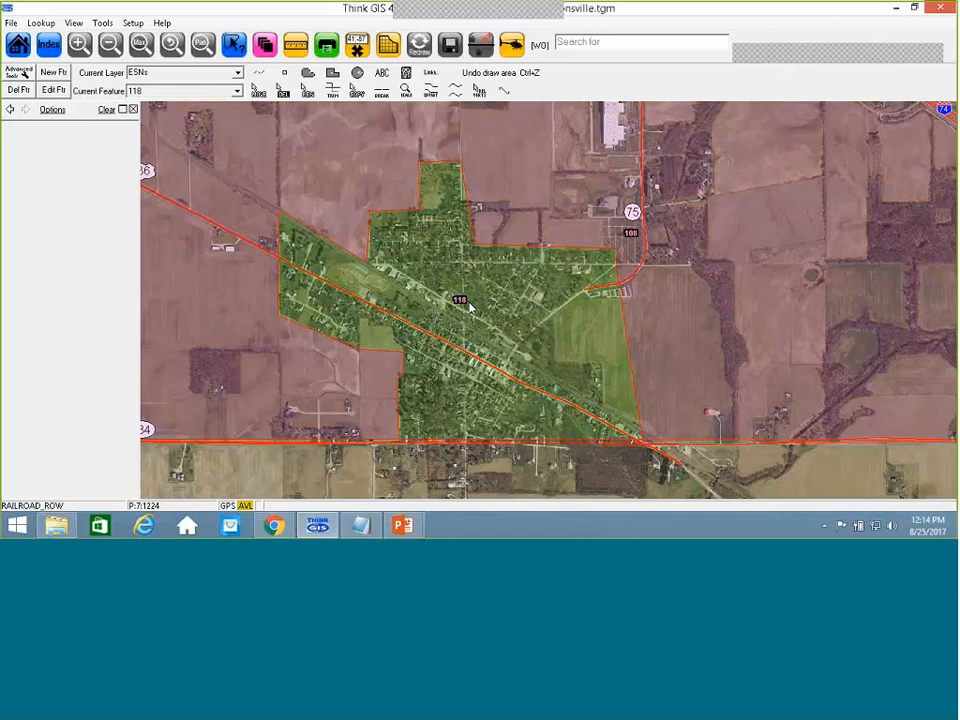
Check the attributes in the ESNs layer's index and locate feature 118 on the map.
{"action": "left_click", "coordinate": [110, 44]}
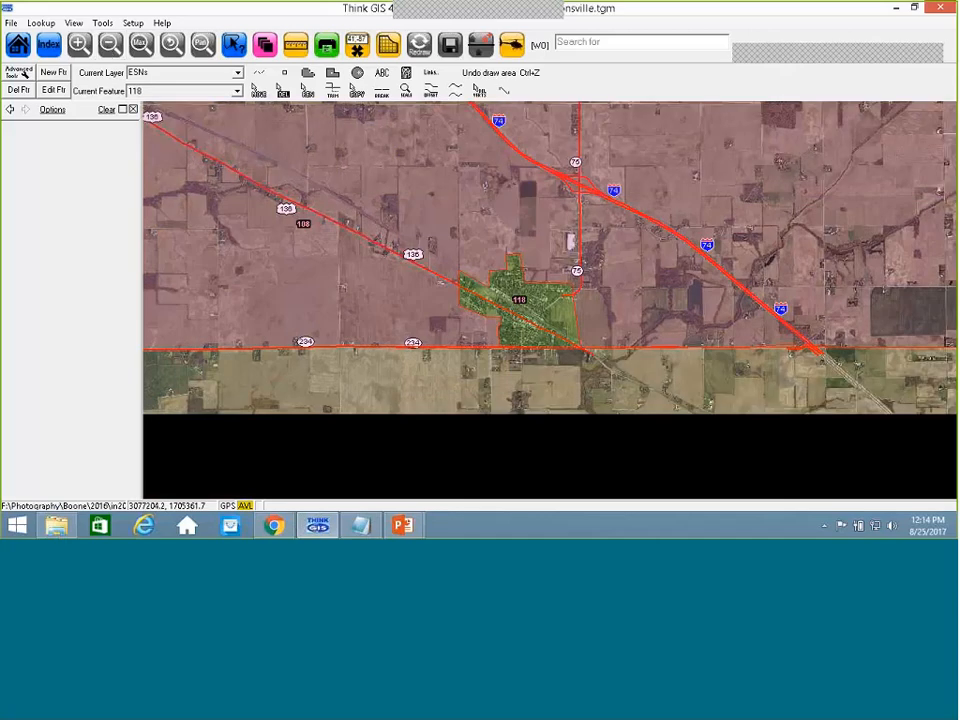
{"action": "left_click", "coordinate": [48, 44]}
{"action": "left_click", "coordinate": [281, 365]}
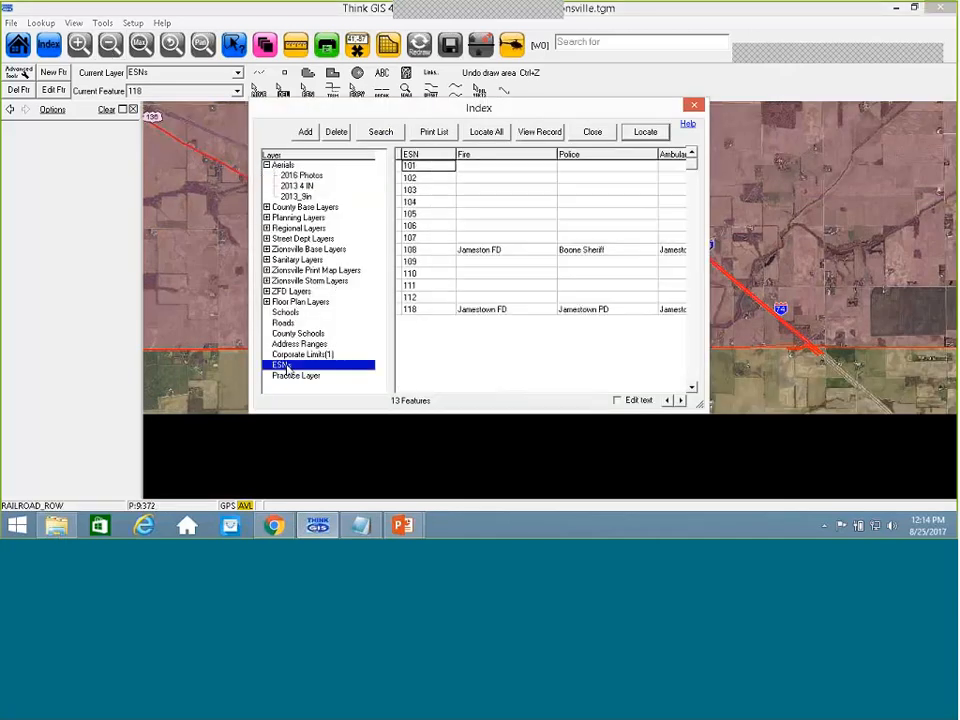
{"action": "double_click", "coordinate": [426, 312]}
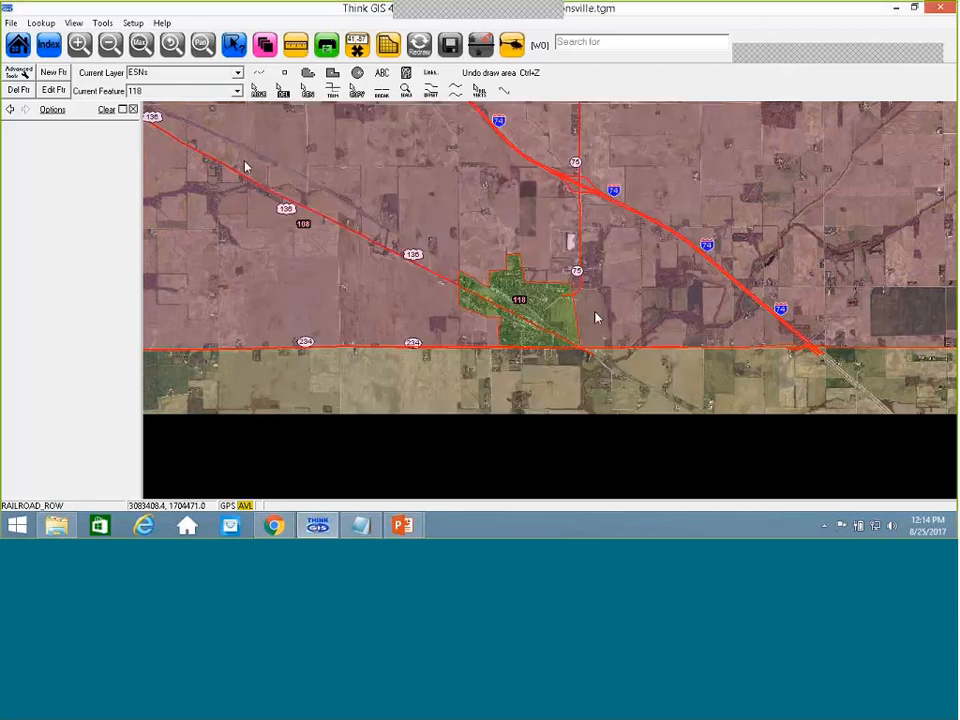
Lock the Schools layer for editing in the layer settings.
{"action": "left_click", "coordinate": [265, 45]}
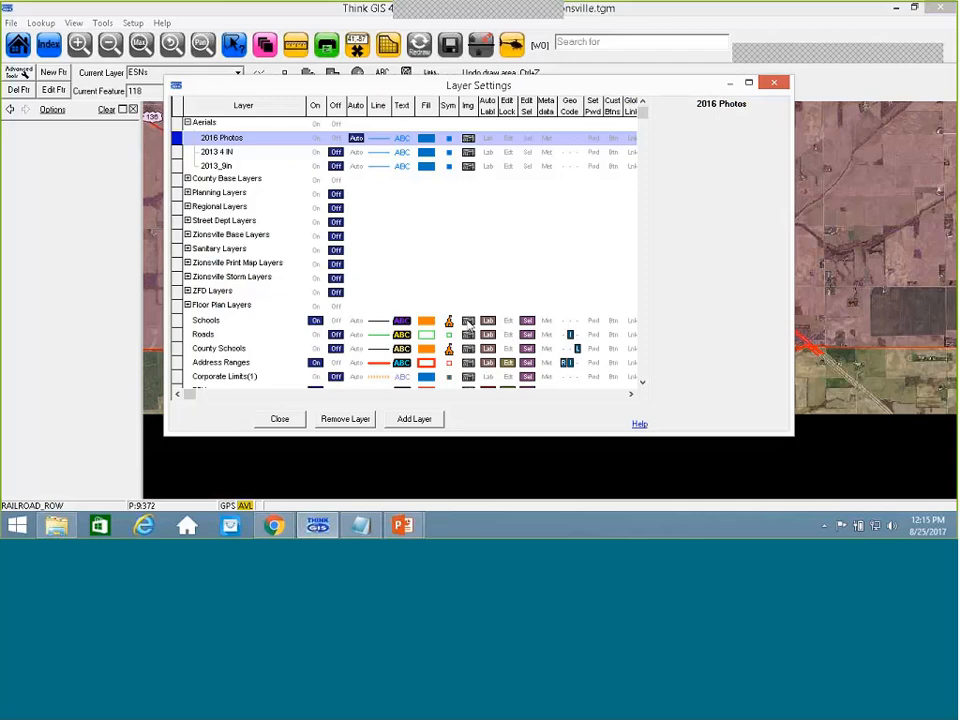
{"action": "left_click", "coordinate": [508, 321]}
{"action": "left_click", "coordinate": [280, 419]}
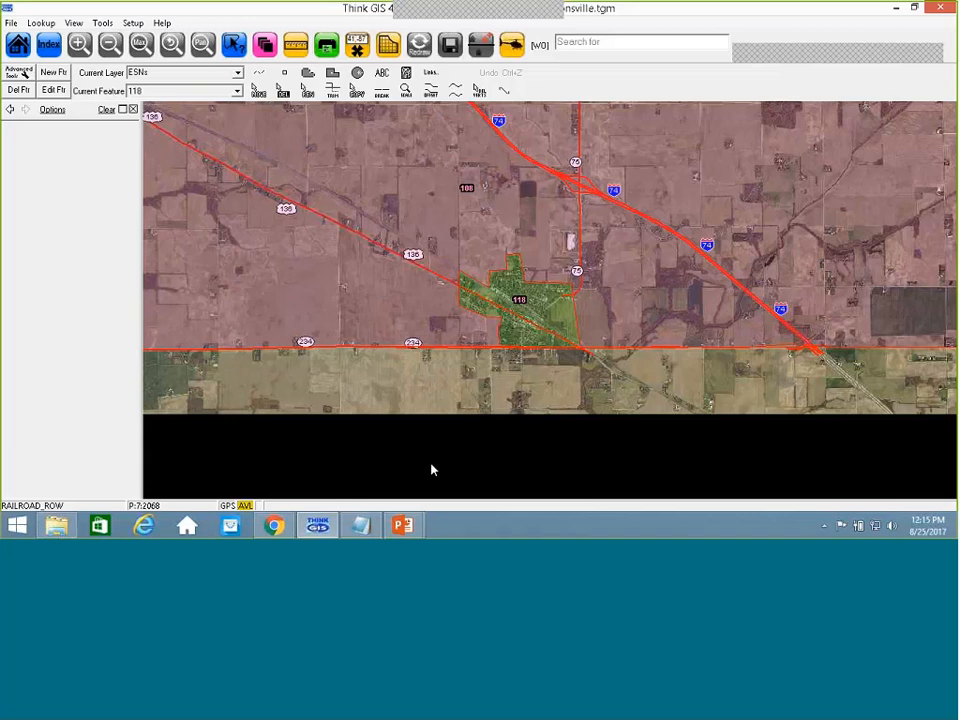
Switch to File Explorer and examine the files in the C: drive's ThinkGIS\Data folder.
{"action": "left_click", "coordinate": [57, 525]}
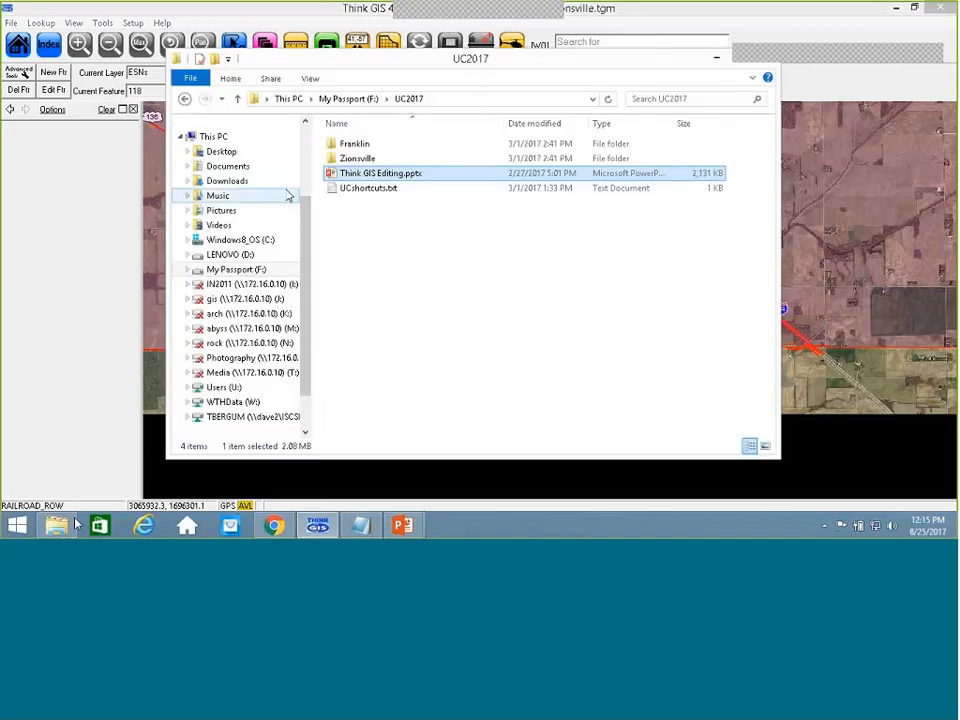
{"action": "left_click", "coordinate": [240, 241]}
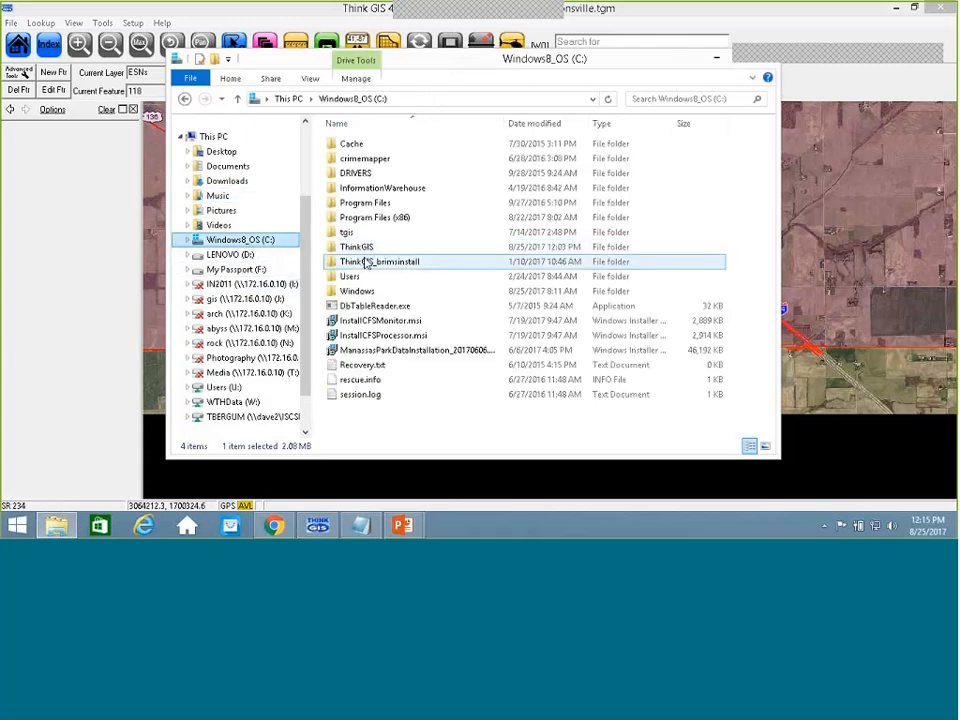
{"action": "double_click", "coordinate": [360, 248]}
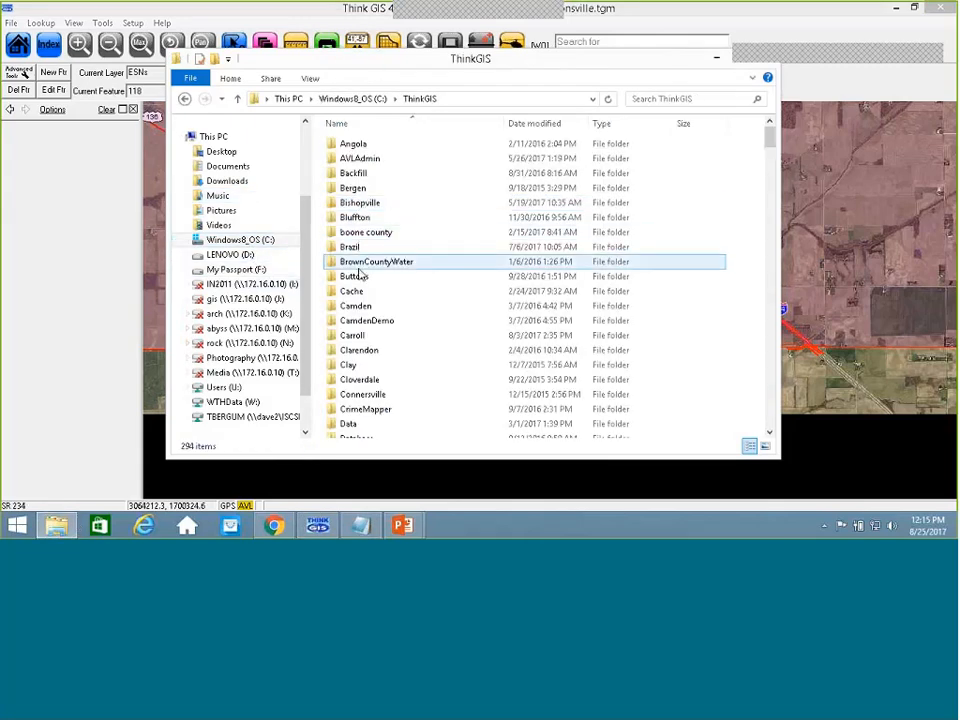
{"action": "double_click", "coordinate": [358, 423]}
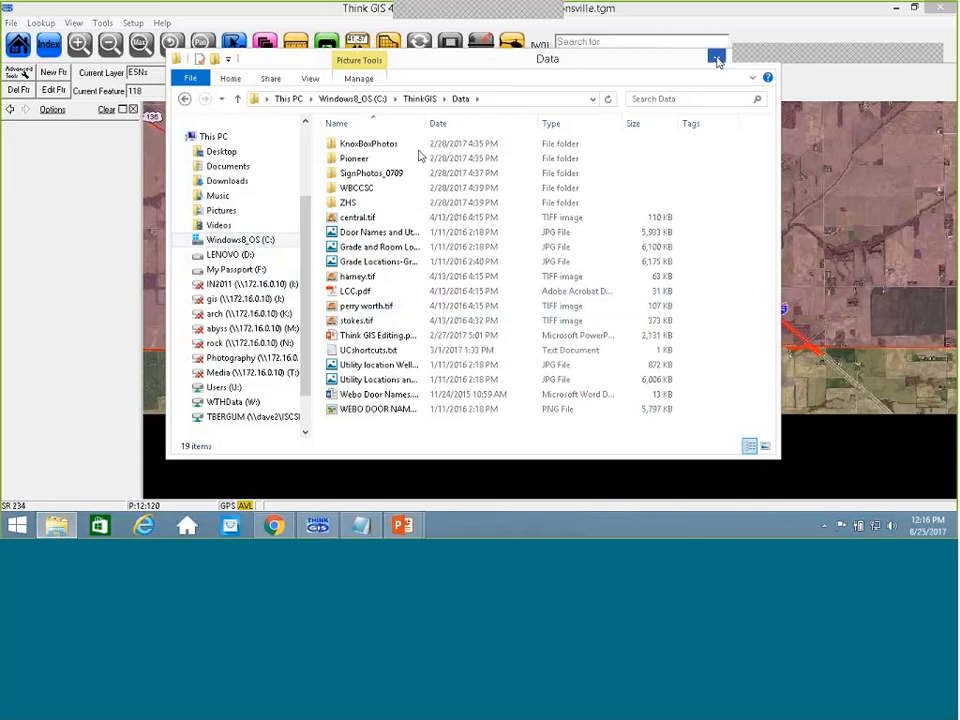
{"action": "left_click", "coordinate": [716, 59]}
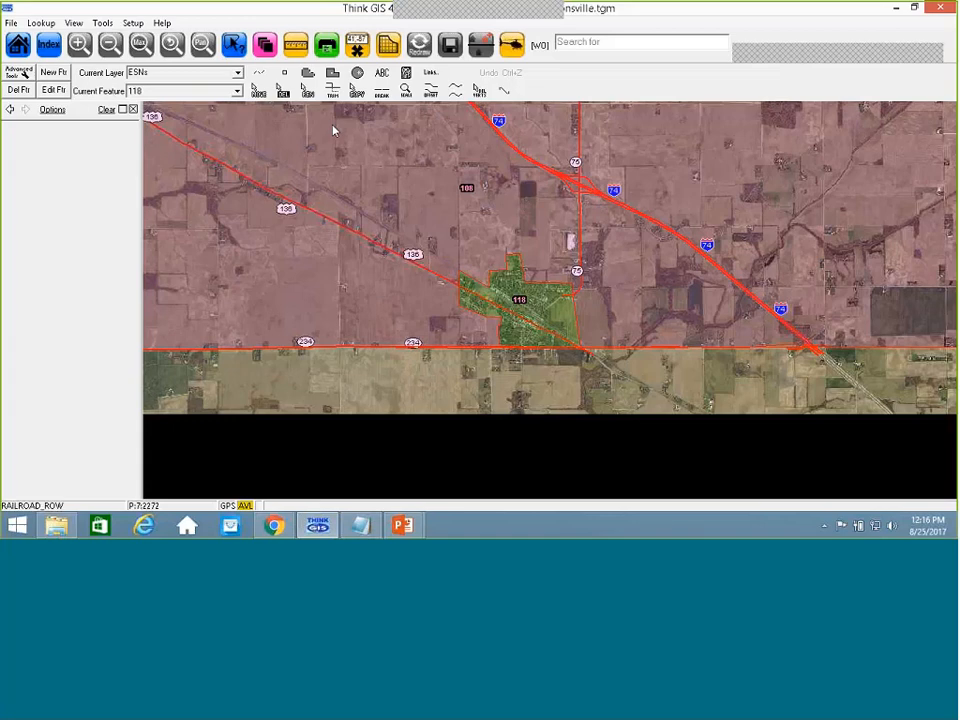
Save the map changes without closing the program.
{"action": "key", "text": "alt+F4"}
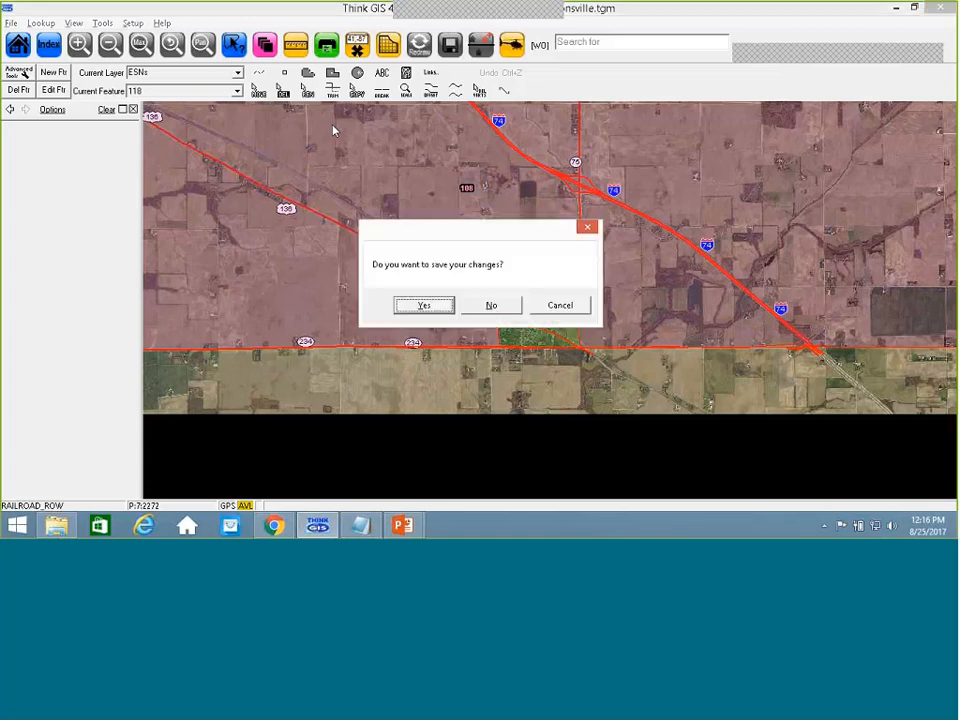
{"action": "key", "text": "Escape"}
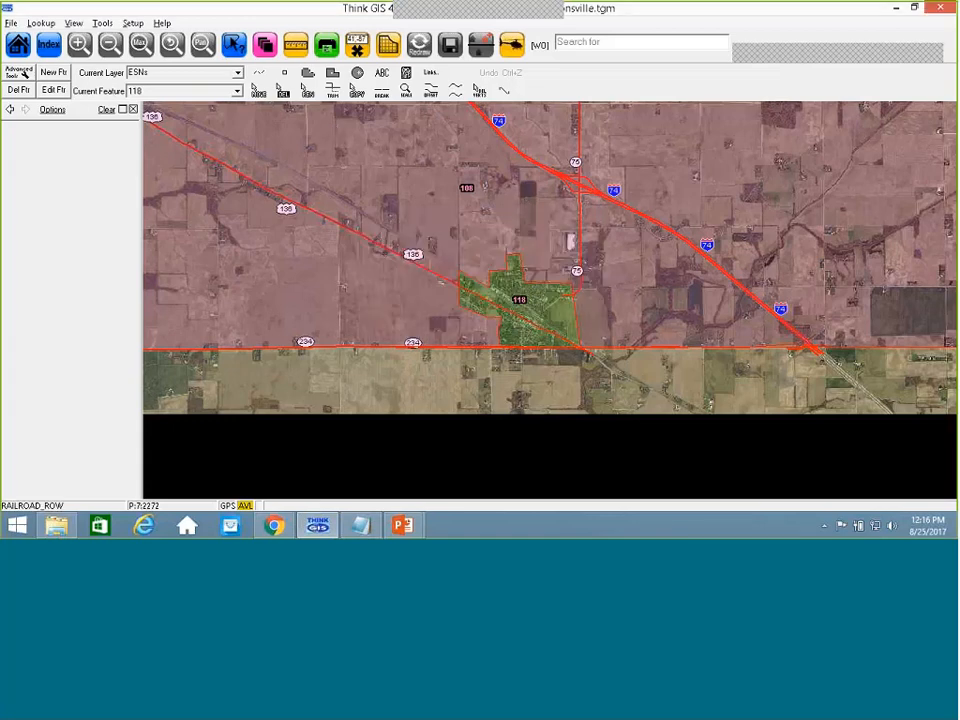
{"action": "left_click", "coordinate": [10, 22]}
{"action": "left_click", "coordinate": [88, 71]}
Locate Zionsville Middle School and then Zionsville Community High School from the Schools layer's index.
{"action": "left_click", "coordinate": [48, 45]}
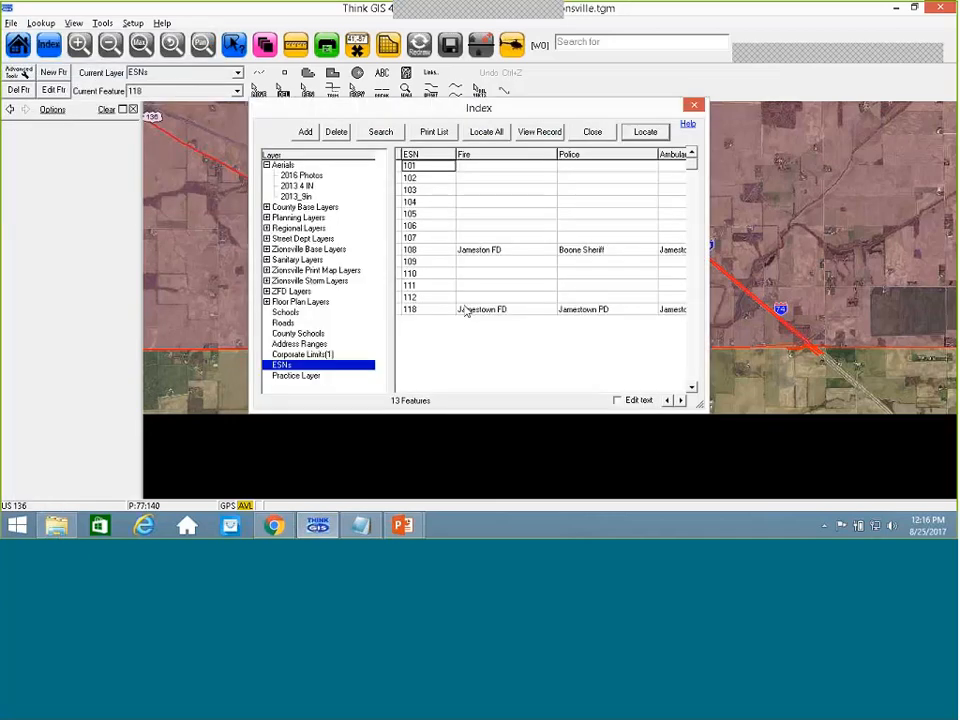
{"action": "left_click", "coordinate": [284, 312]}
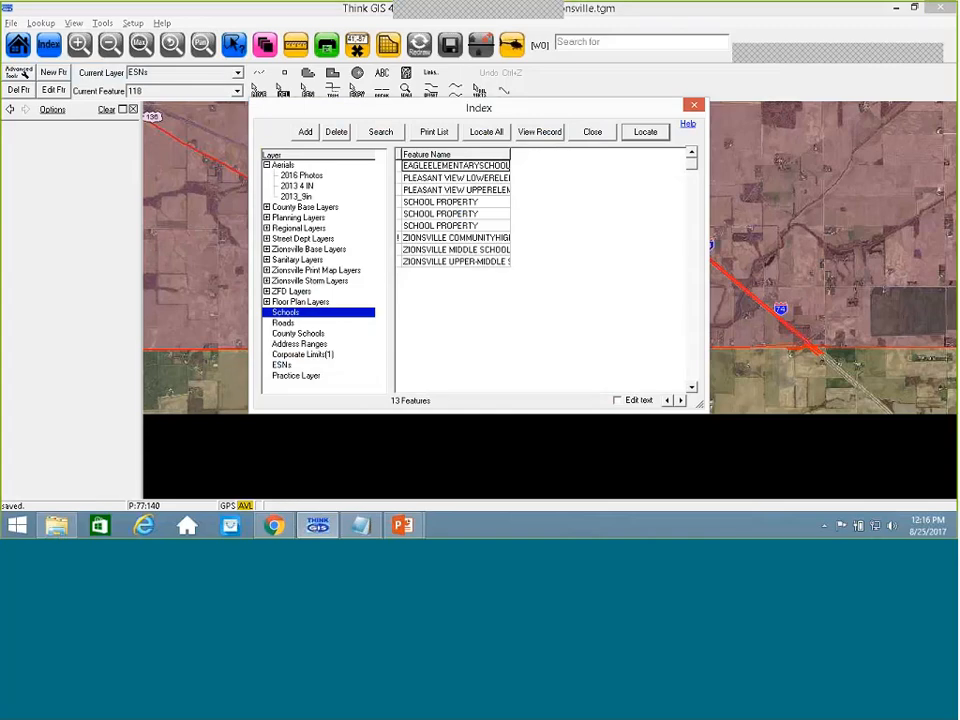
{"action": "double_click", "coordinate": [470, 250]}
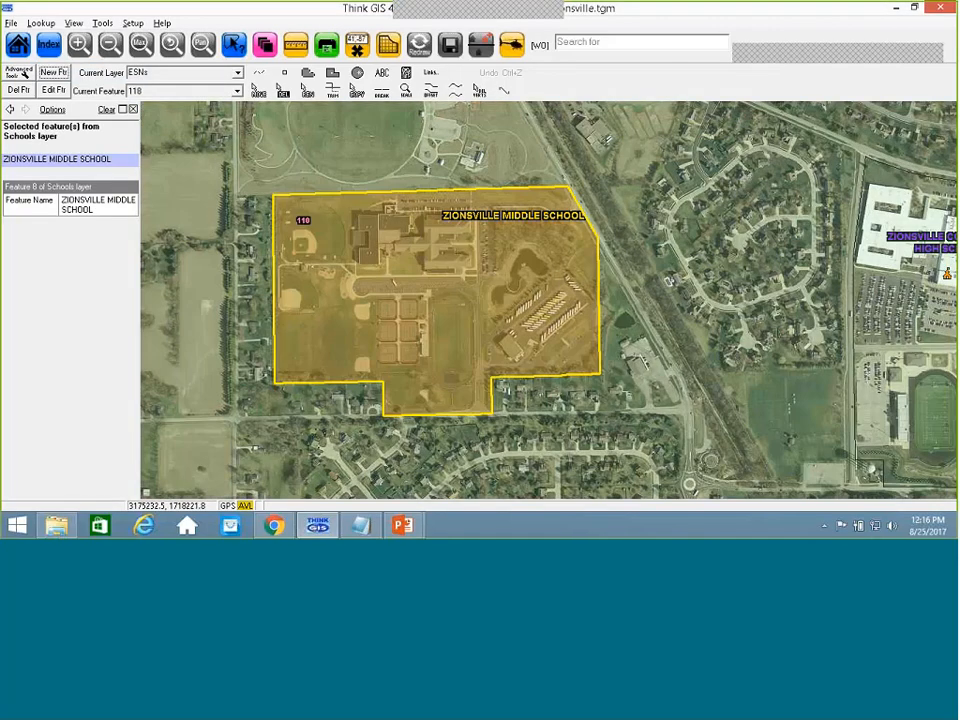
{"action": "left_click", "coordinate": [50, 46]}
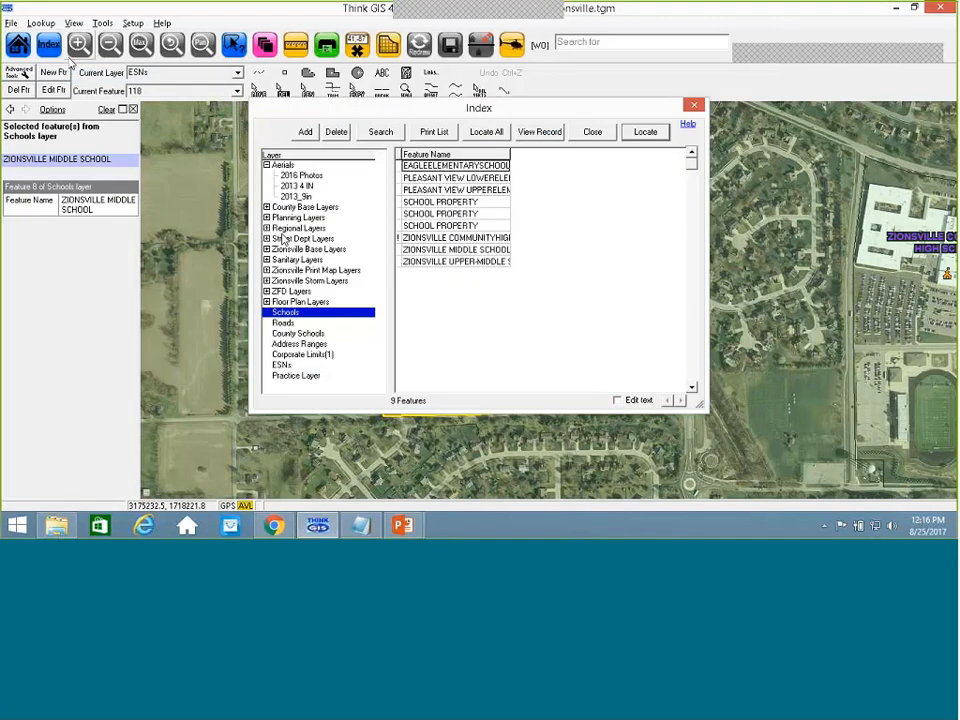
{"action": "double_click", "coordinate": [455, 238]}
{"action": "scroll", "coordinate": [690, 330], "scroll_direction": "up", "scroll_amount": 1}
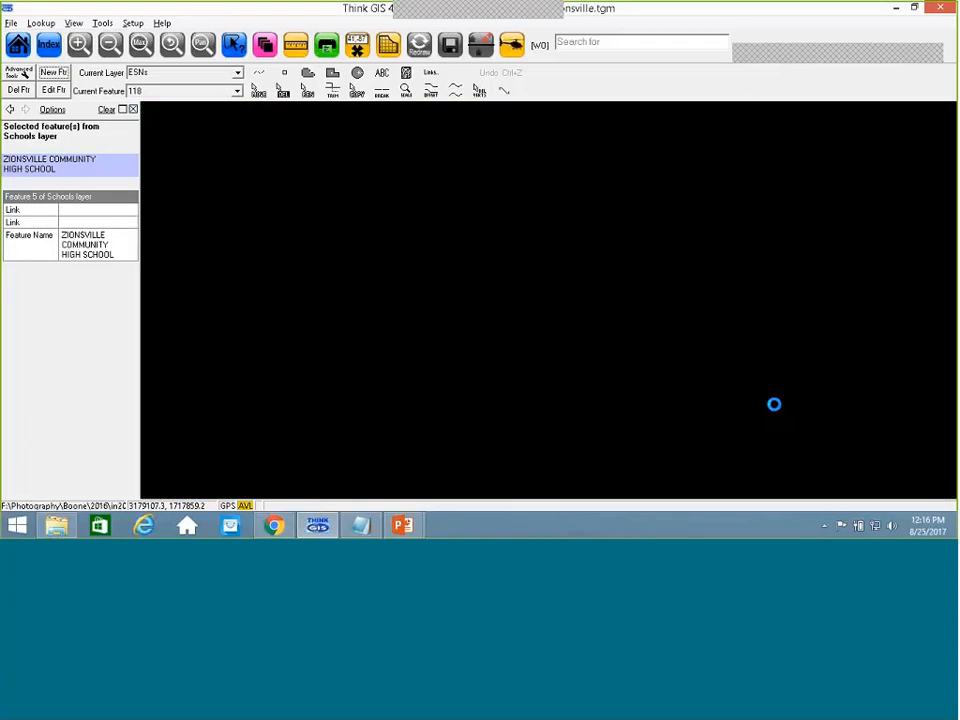
Start a new feature link named "Floor Plan" for Zionsville Community High School in the Schools layer.
{"action": "double_click", "coordinate": [378, 305]}
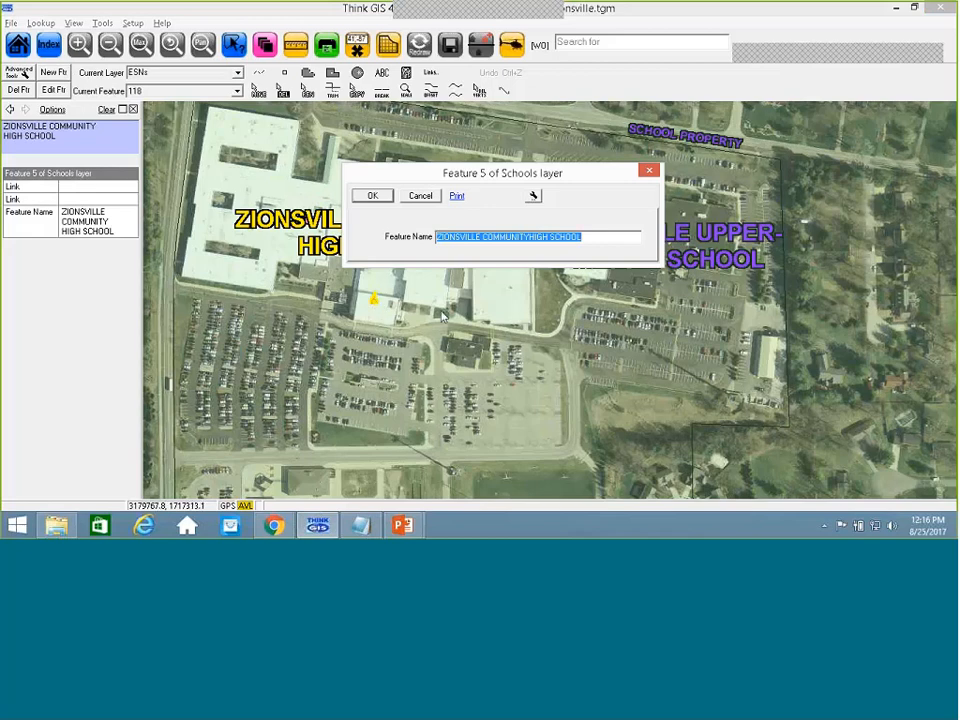
{"action": "left_click", "coordinate": [534, 197]}
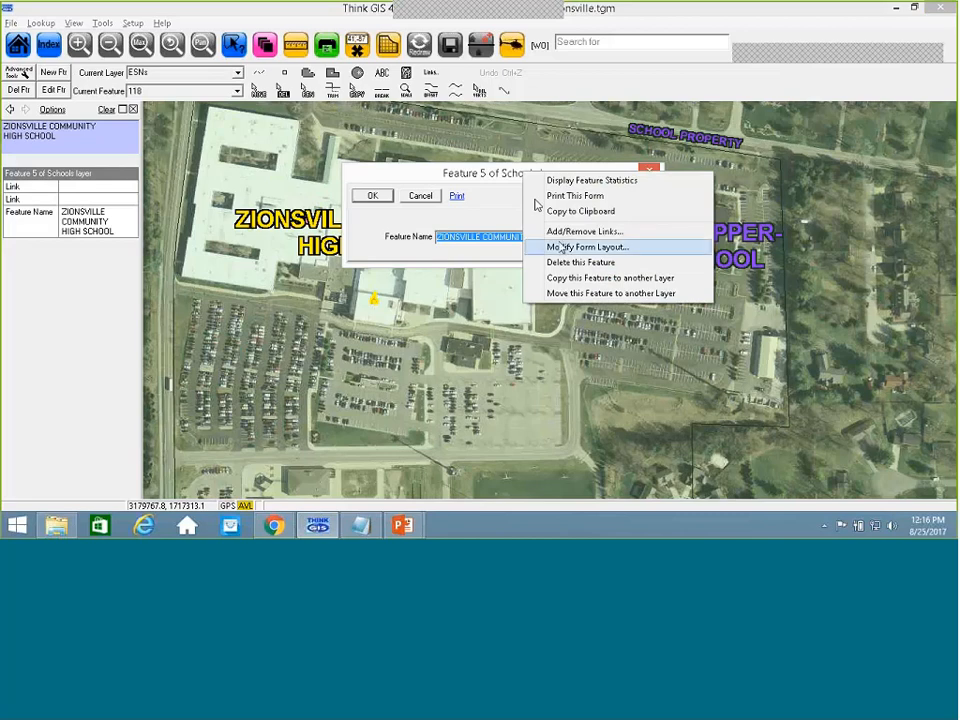
{"action": "left_click", "coordinate": [570, 231]}
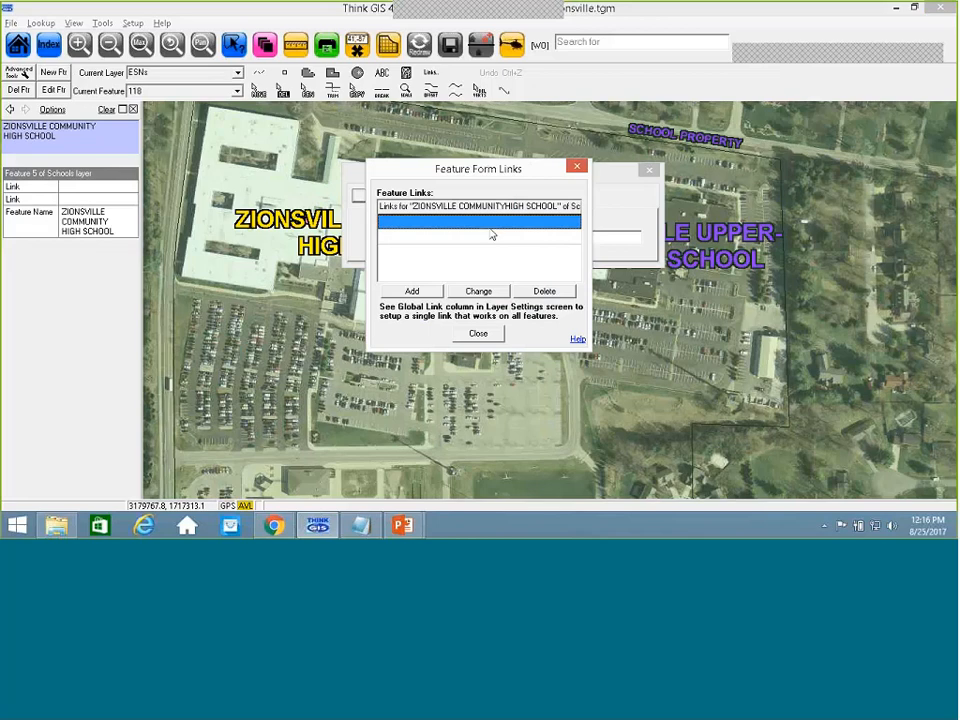
{"action": "left_click", "coordinate": [428, 293]}
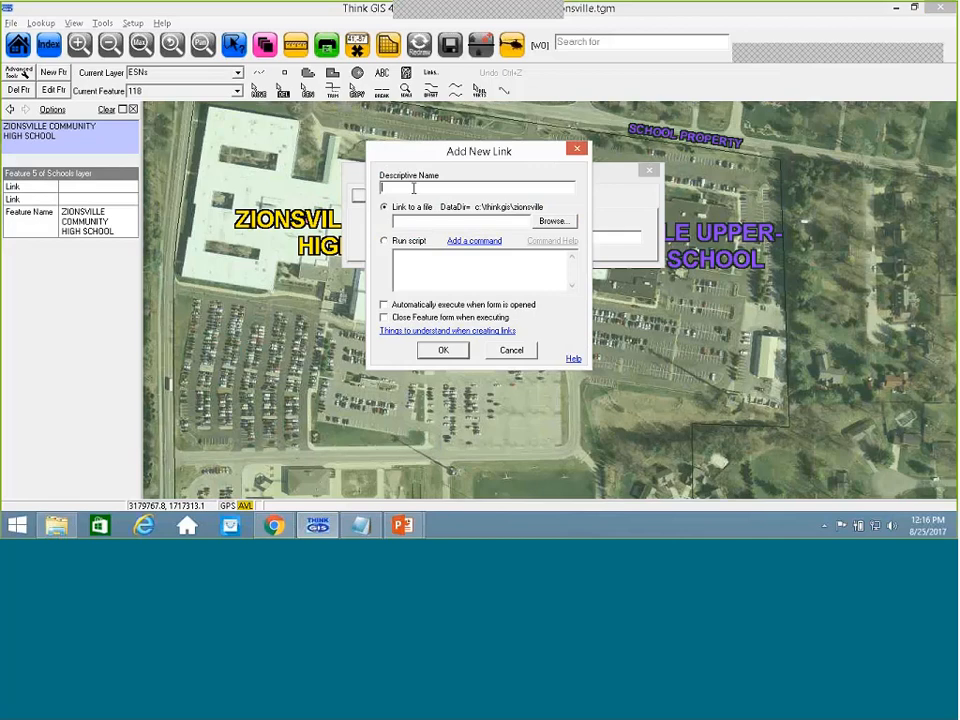
{"action": "type", "text": "Floor"}
{"action": "type", "text": " Pa"}
{"action": "type", "text": "an"}
Point the Floor Plan link to ZHS_1st_floor.pdf in the ThinkGIS\Data\ZHS folder and add it to the feature.
{"action": "left_click", "coordinate": [548, 222]}
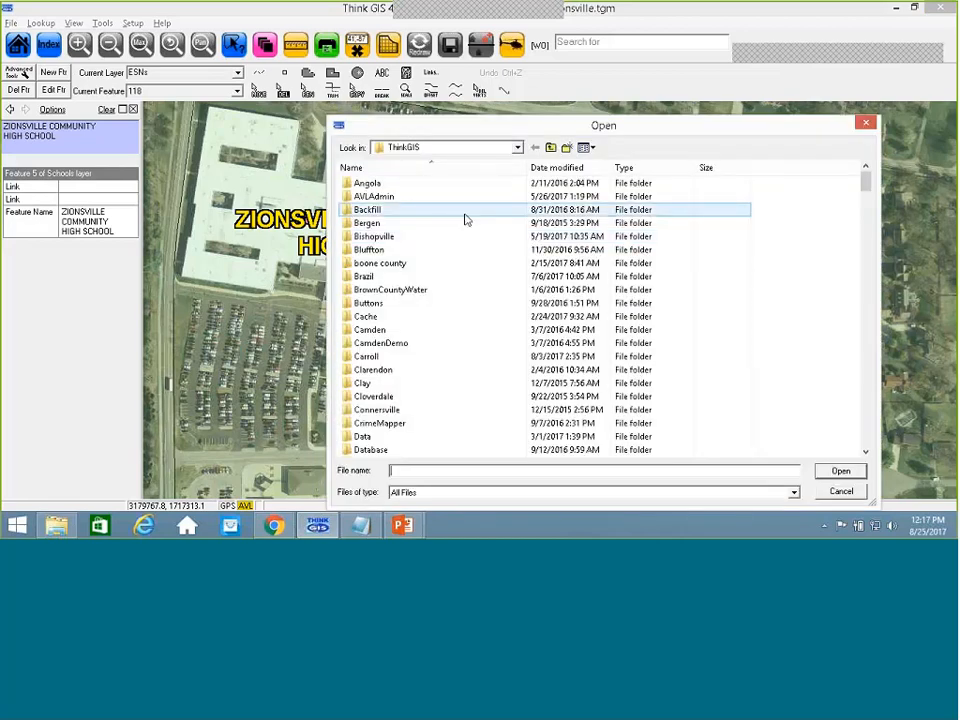
{"action": "double_click", "coordinate": [368, 437]}
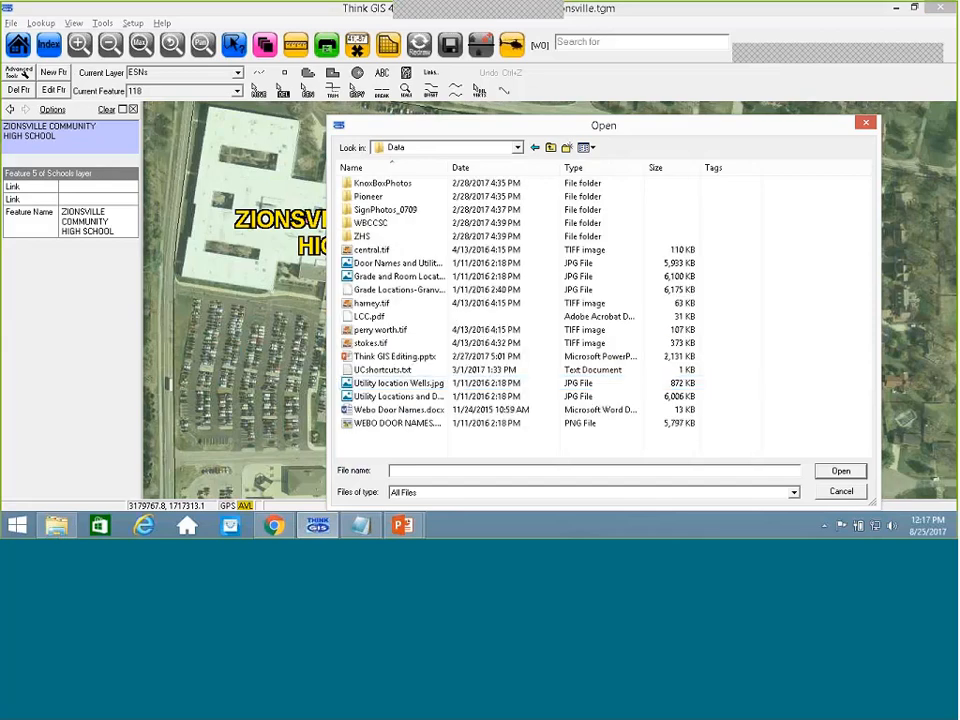
{"action": "double_click", "coordinate": [362, 236]}
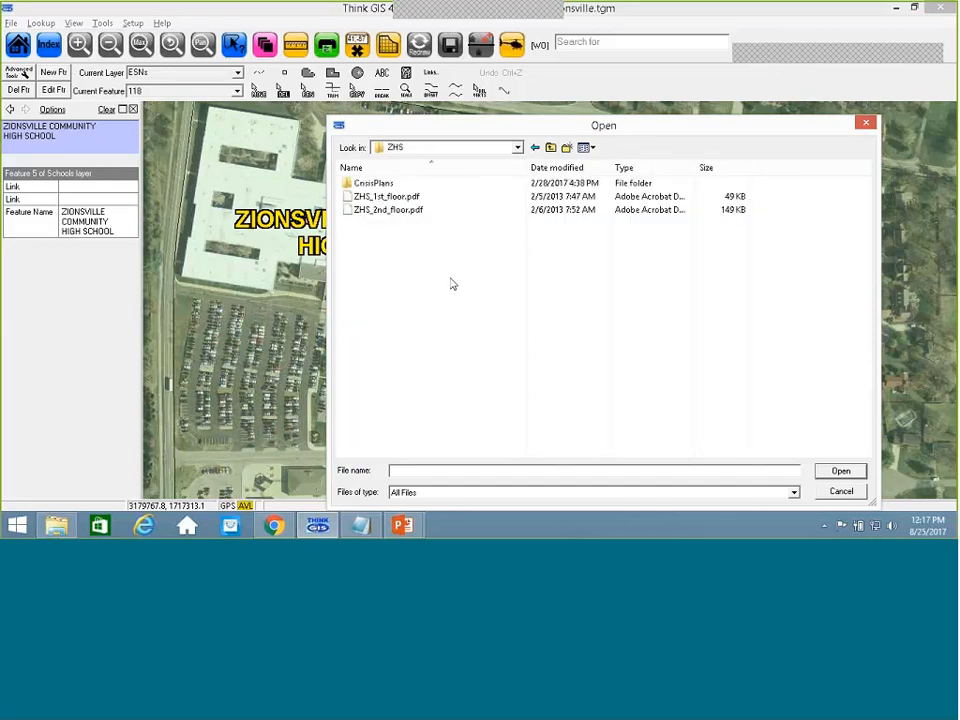
{"action": "left_click", "coordinate": [386, 196]}
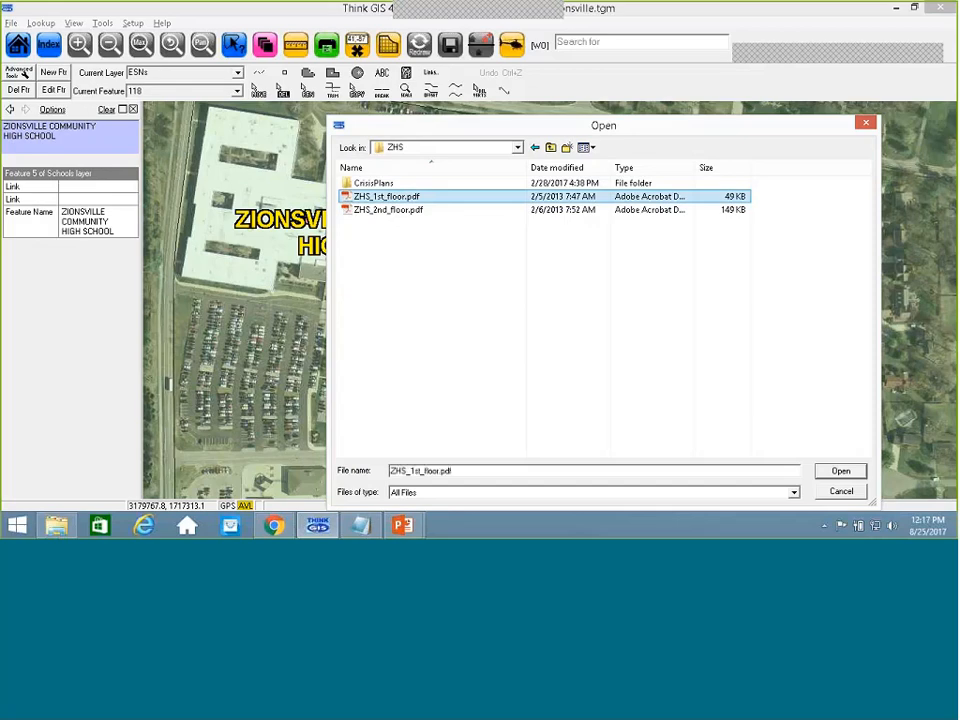
{"action": "left_click", "coordinate": [841, 471]}
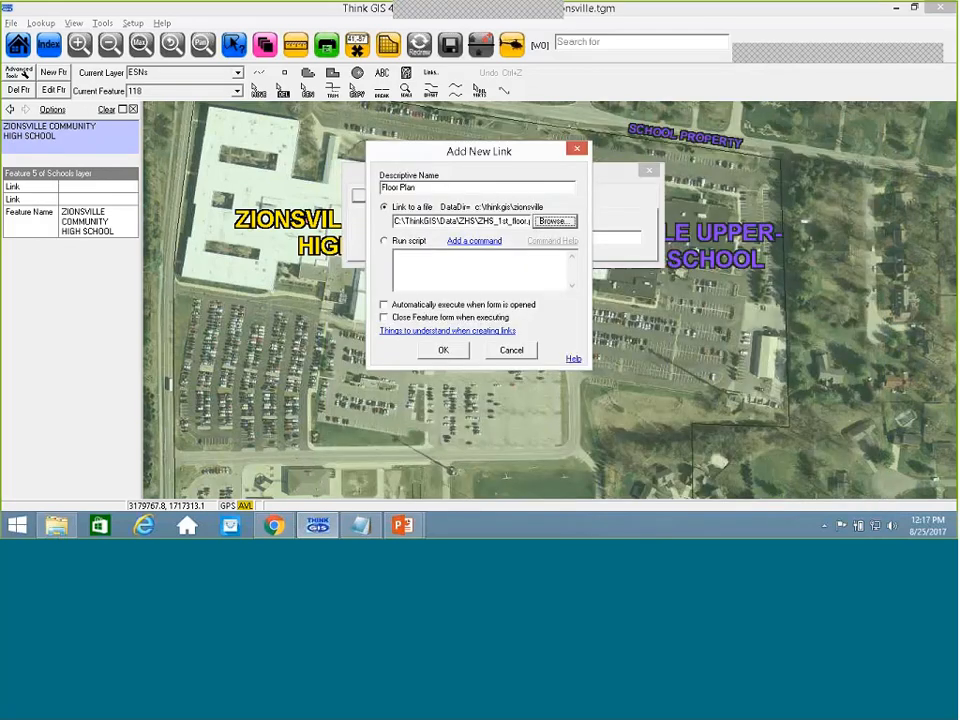
{"action": "left_click", "coordinate": [444, 350]}
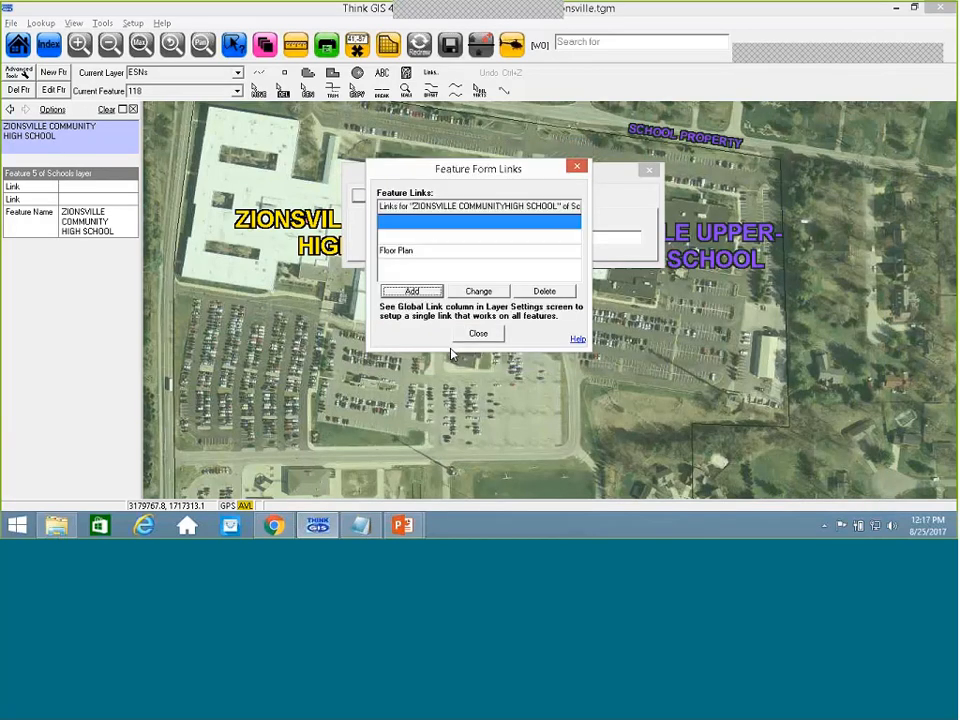
Delete the high school's blank feature link, accept the feature form and save the map.
{"action": "left_click", "coordinate": [438, 226]}
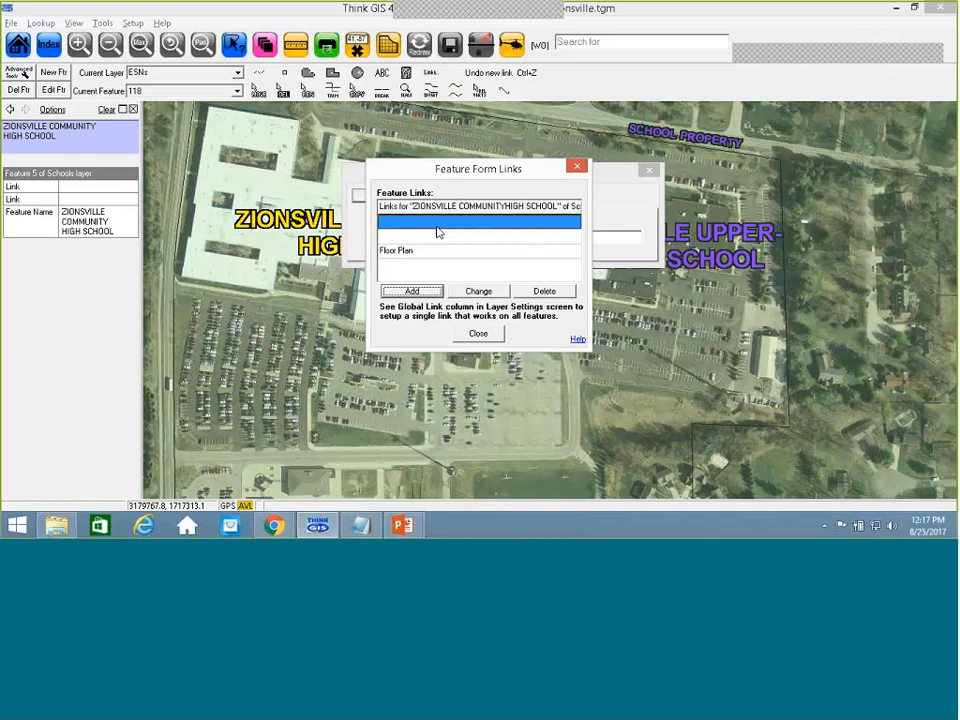
{"action": "left_click", "coordinate": [544, 291]}
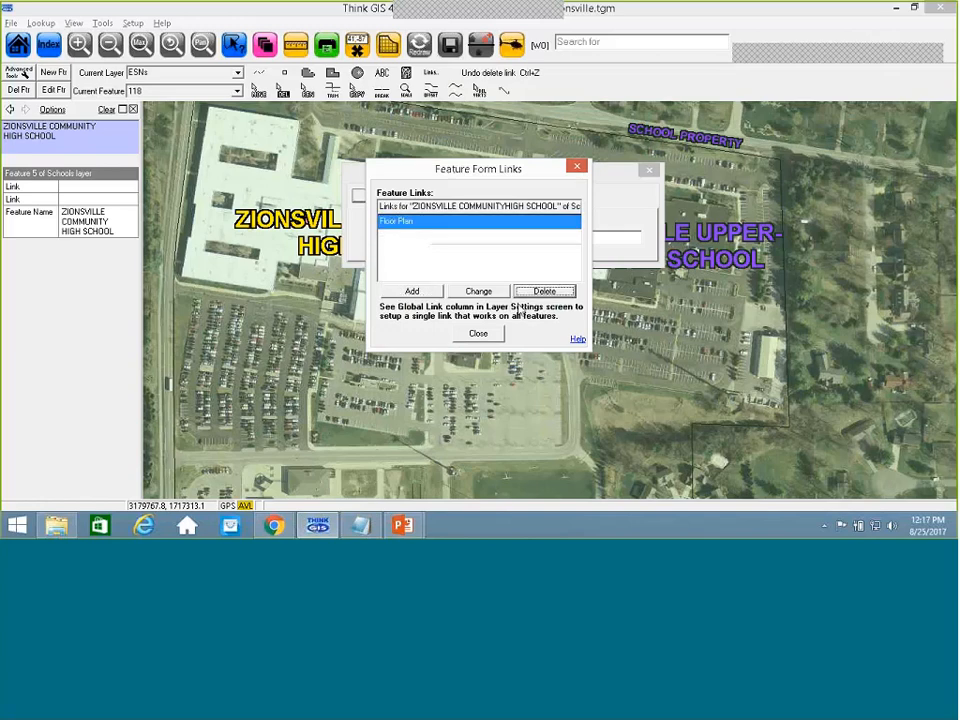
{"action": "left_click", "coordinate": [478, 333]}
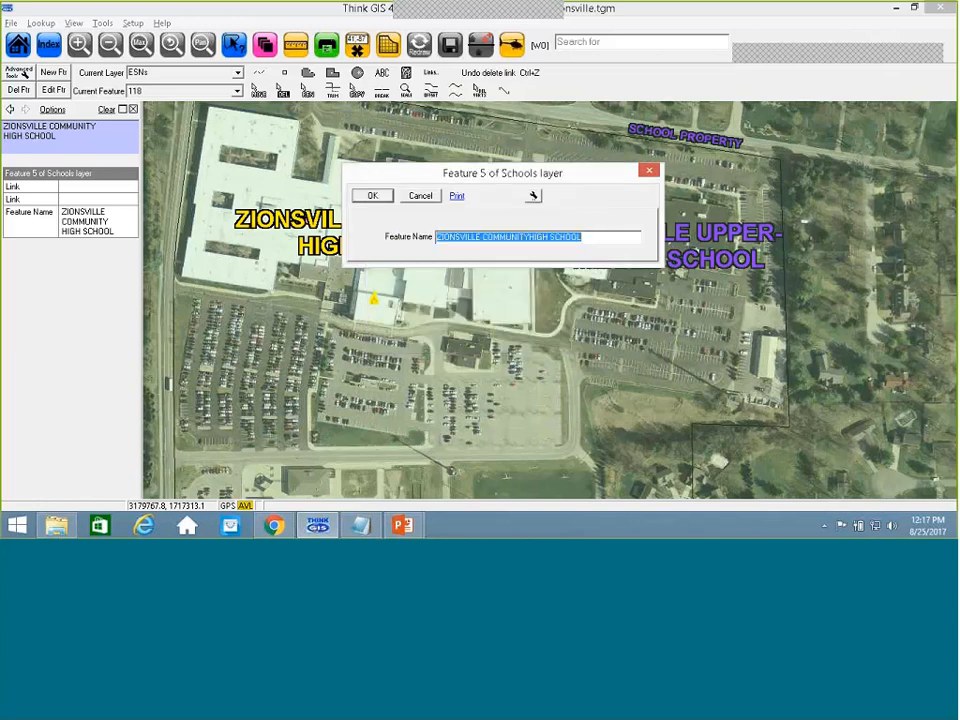
{"action": "key", "text": "Return"}
{"action": "left_click", "coordinate": [12, 23]}
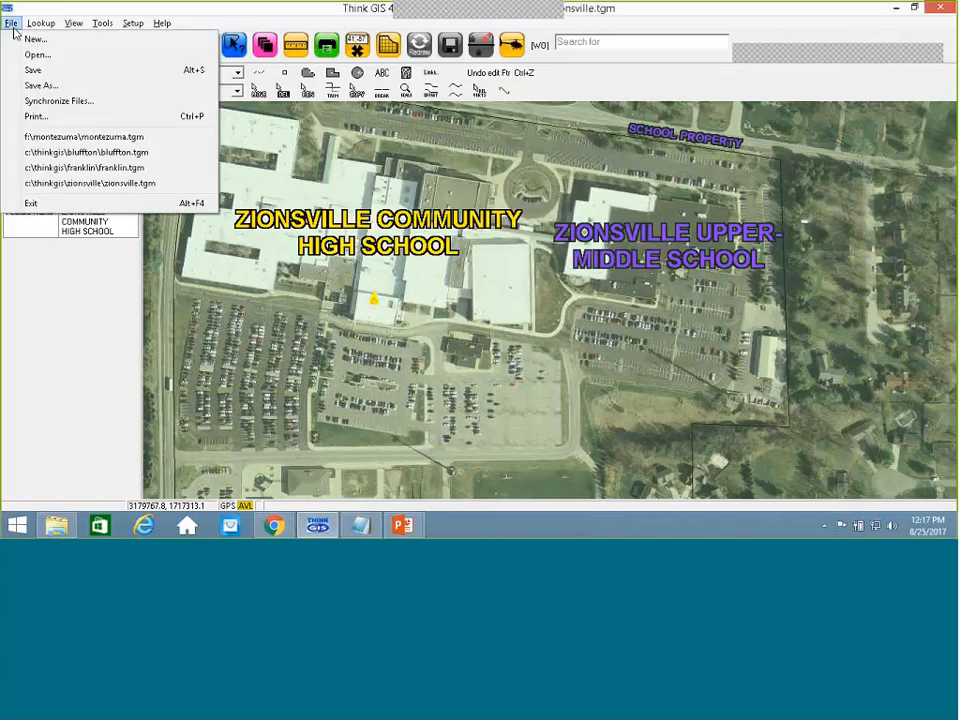
{"action": "left_click", "coordinate": [33, 70]}
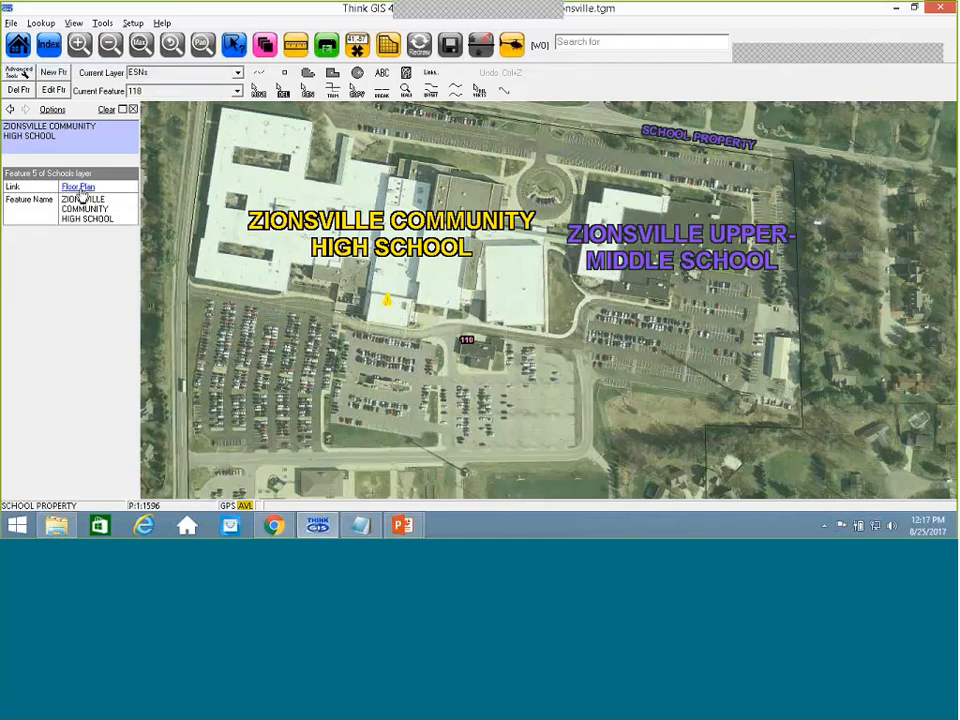
Open the high school's Floor Plan link, examine the first-floor PDF and return to the map.
{"action": "left_click", "coordinate": [322, 328]}
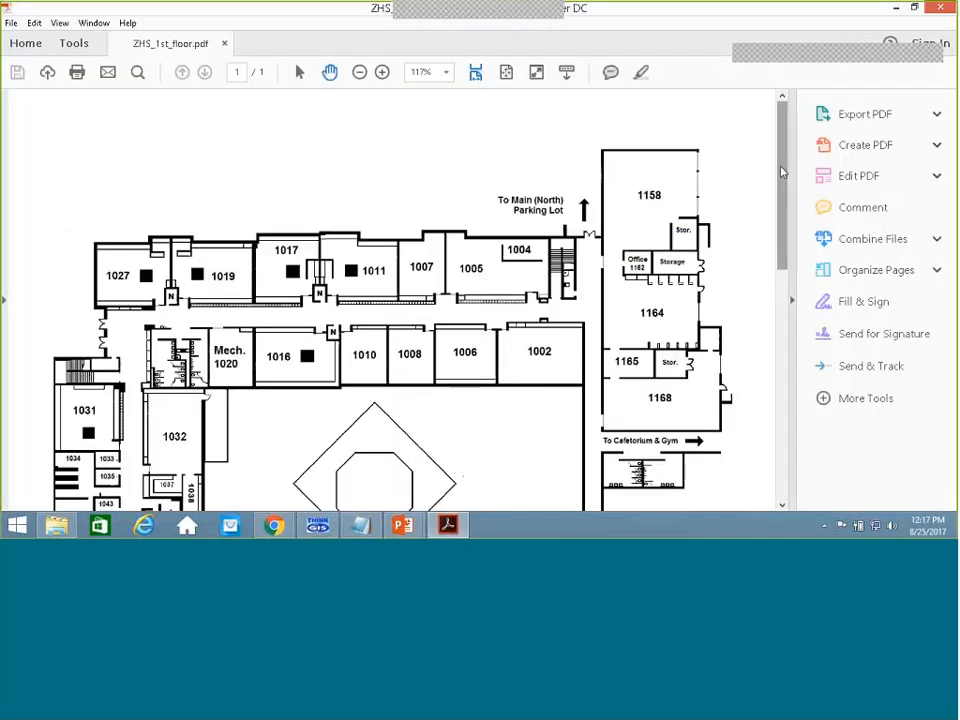
{"action": "mouse_move", "coordinate": [783, 173]}
{"action": "left_mouse_down"}
{"action": "mouse_move", "coordinate": [780, 395]}
{"action": "mouse_move", "coordinate": [782, 180]}
{"action": "left_mouse_up"}
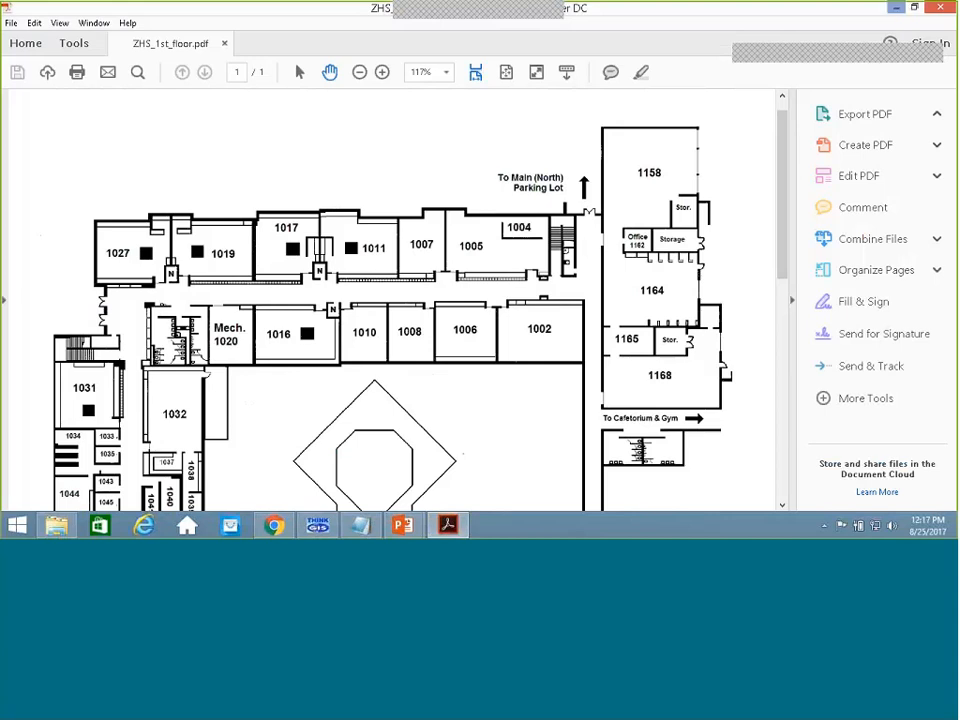
{"action": "left_click", "coordinate": [896, 7]}
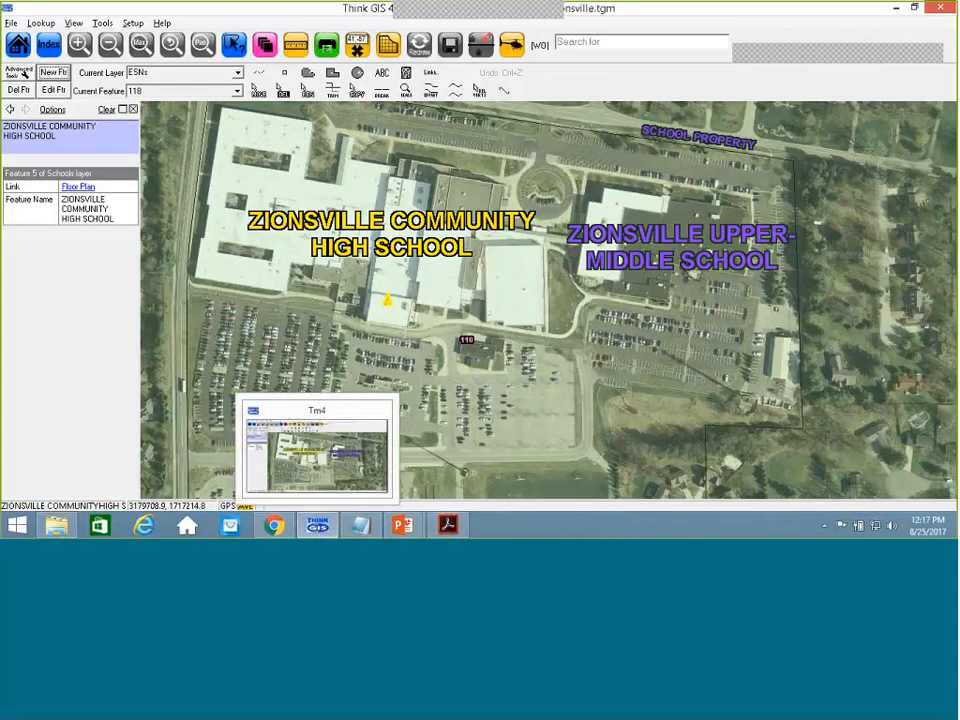
{"action": "double_click", "coordinate": [392, 306]}
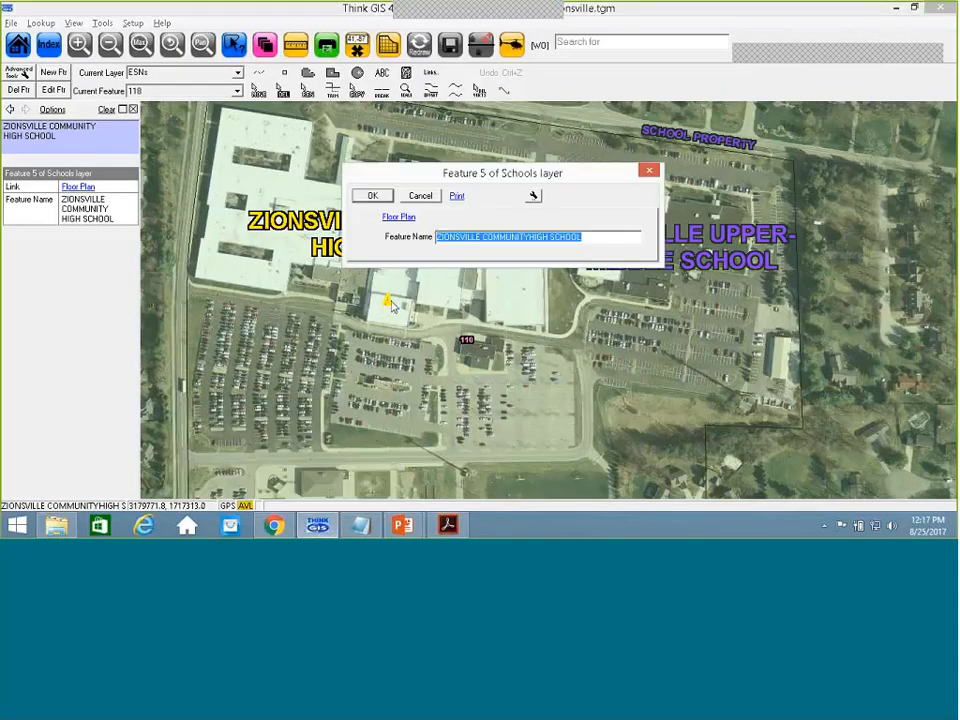
{"action": "left_click", "coordinate": [533, 196]}
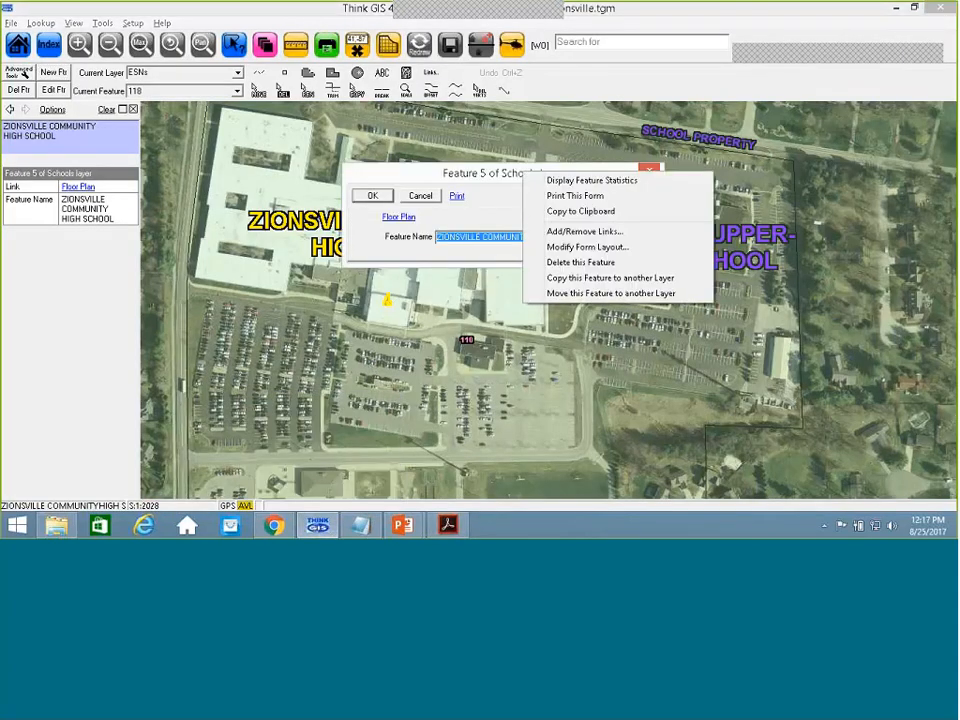
{"action": "left_click", "coordinate": [536, 246]}
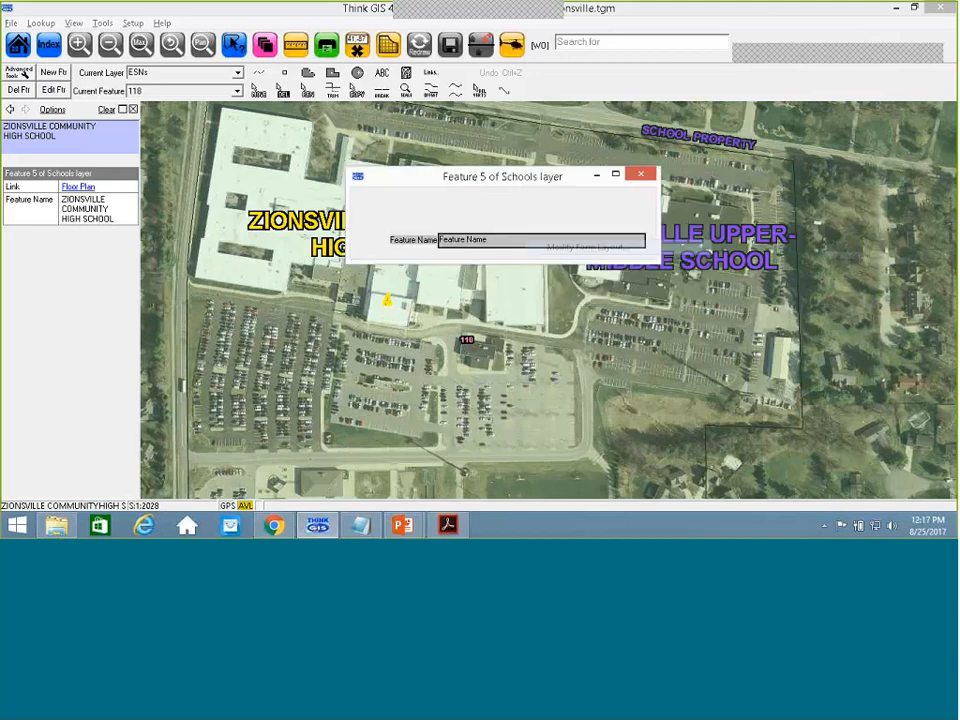
{"action": "left_click", "coordinate": [640, 174]}
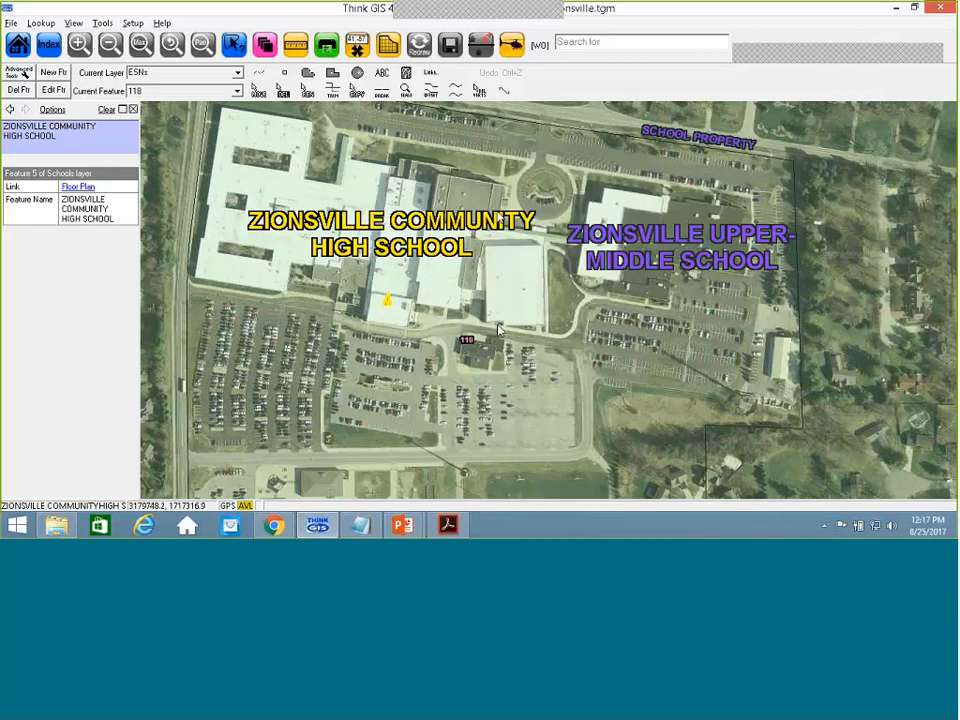
{"action": "left_click", "coordinate": [500, 330]}
Start another feature link for Zionsville Community High School, named "2nd Floor Floor Plan".
{"action": "left_click", "coordinate": [533, 196]}
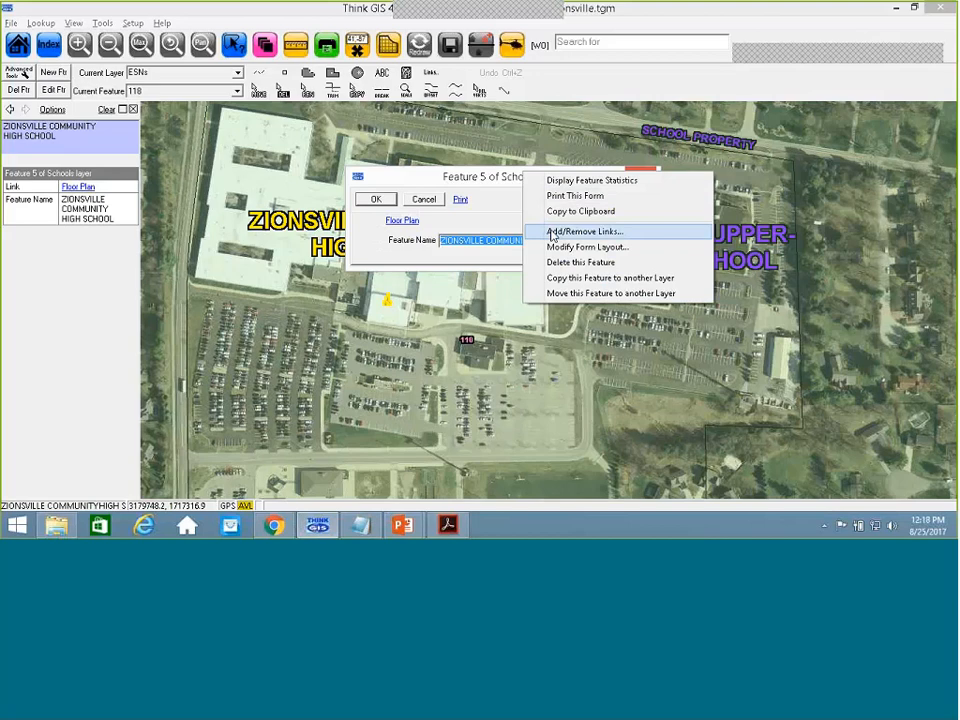
{"action": "left_click", "coordinate": [552, 233]}
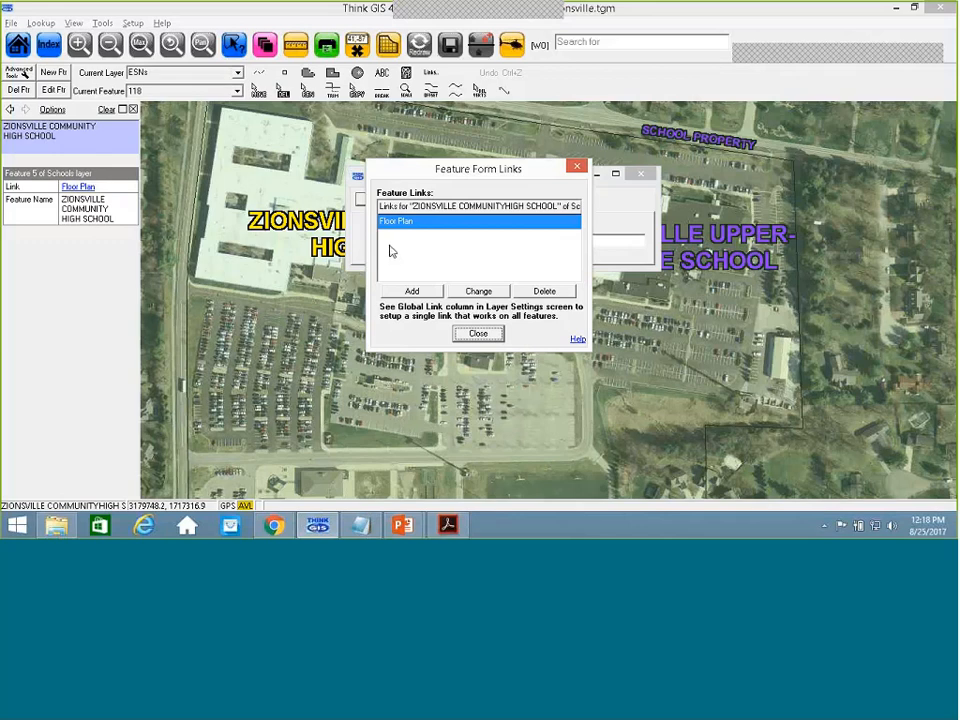
{"action": "left_click", "coordinate": [415, 292]}
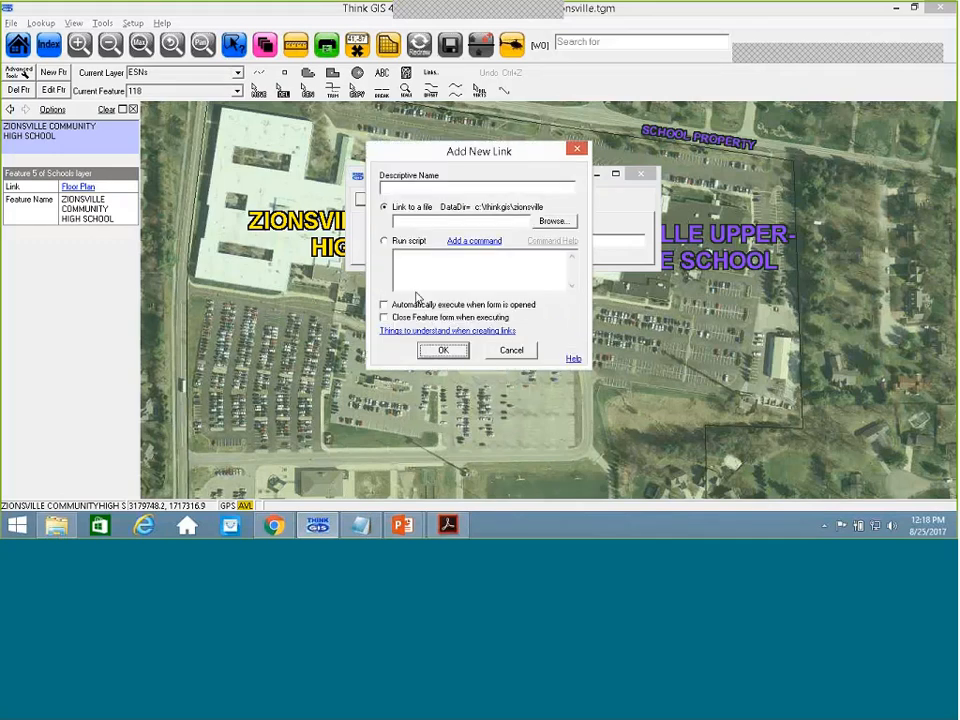
{"action": "left_click", "coordinate": [427, 187]}
{"action": "type", "text": "2nd Flor"}
{"action": "key", "text": "BackSpace"}
{"action": "type", "text": "o"}
{"action": "type", "text": "r Floor Plan"}
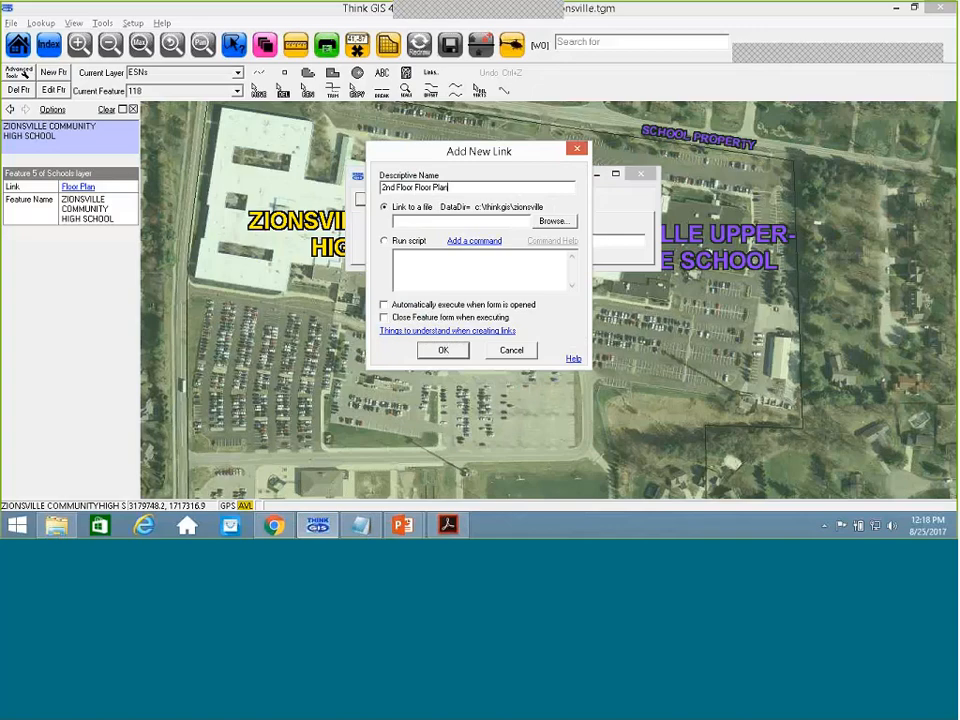
Attach ZHS_2nd_floor.pdf to the 2nd Floor Floor Plan link, accept the feature form and save the map.
{"action": "left_click", "coordinate": [535, 222]}
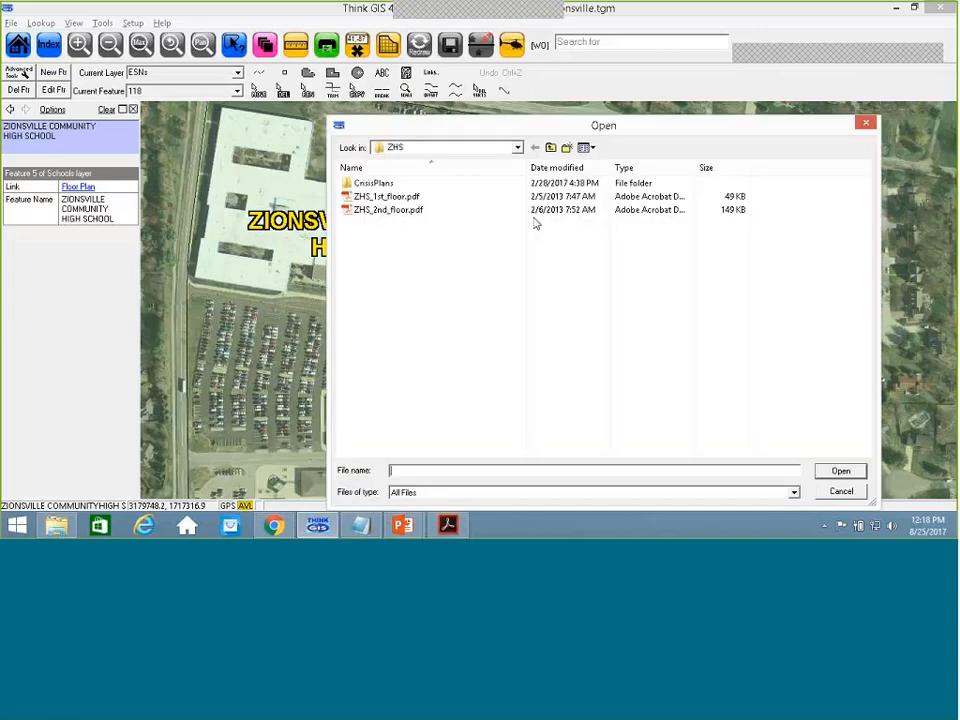
{"action": "left_click", "coordinate": [540, 210]}
{"action": "left_click", "coordinate": [840, 470]}
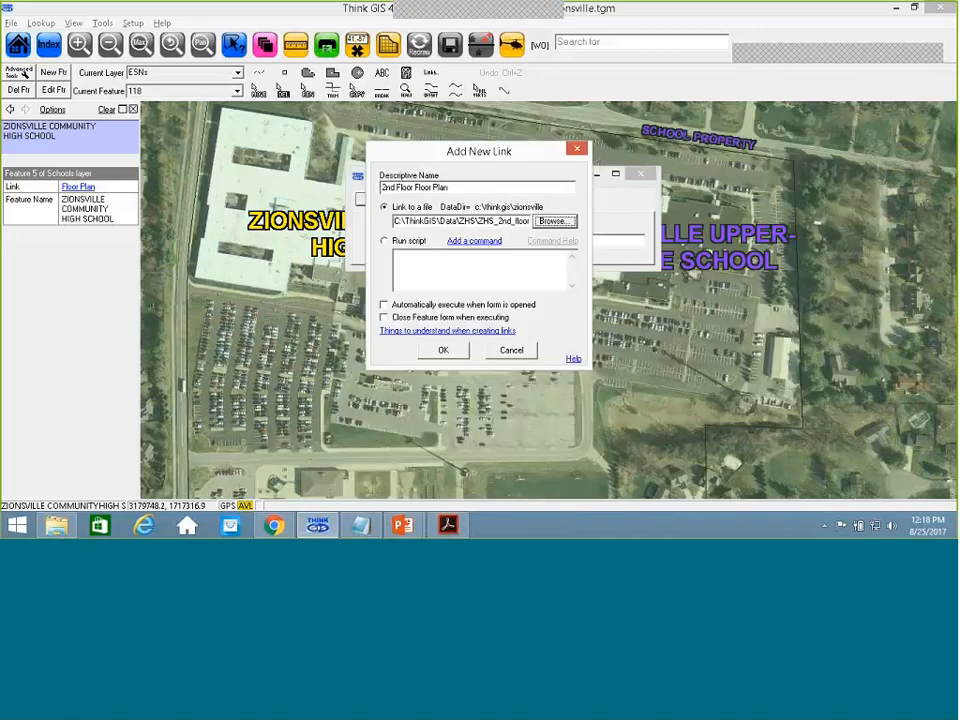
{"action": "left_click", "coordinate": [445, 351]}
{"action": "left_click", "coordinate": [478, 333]}
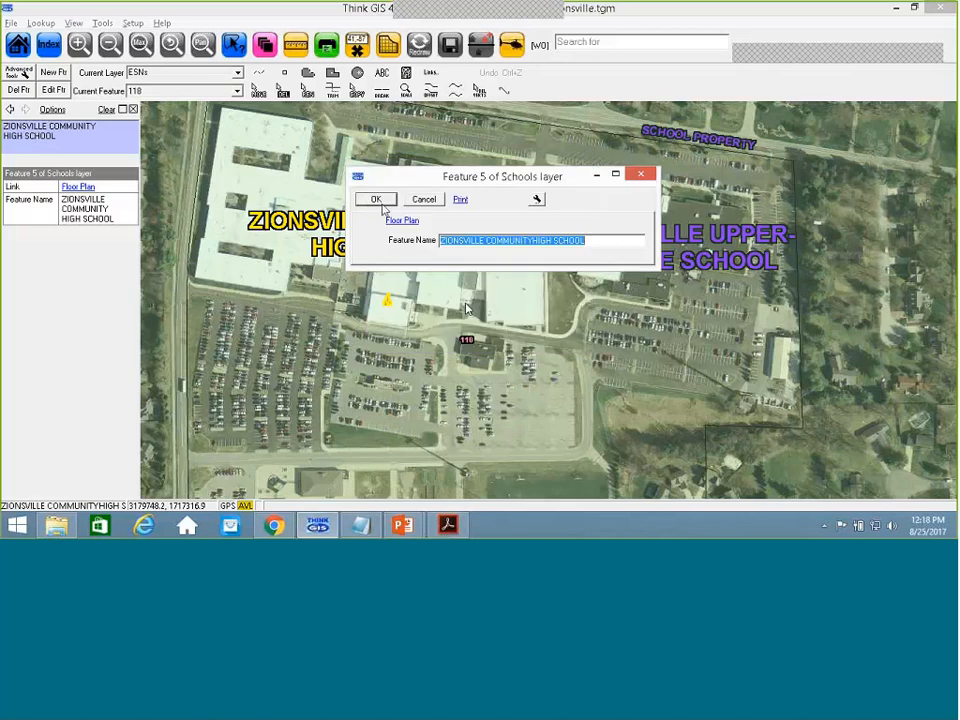
{"action": "left_click", "coordinate": [371, 197]}
{"action": "left_click", "coordinate": [10, 22]}
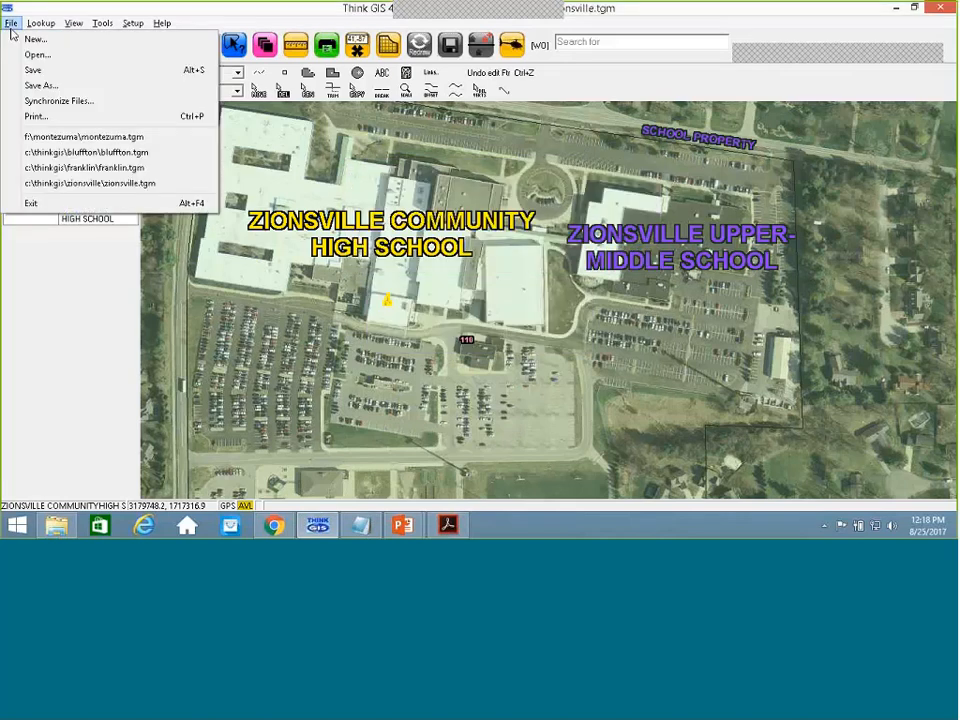
{"action": "left_click", "coordinate": [30, 71]}
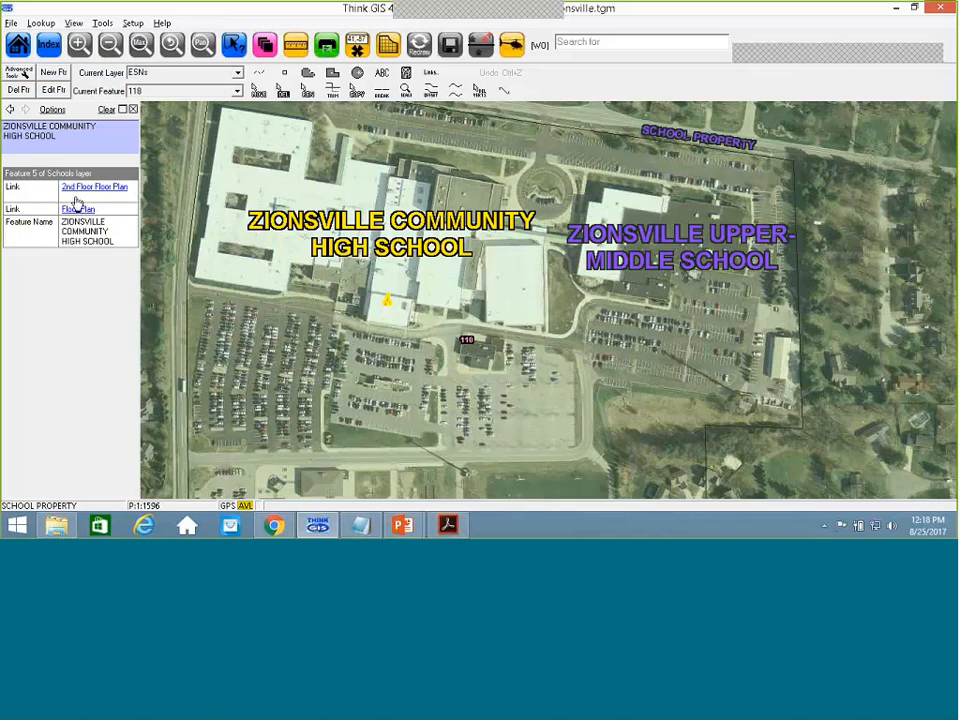
Check the links on the high school's feature form and close it without changes.
{"action": "double_click", "coordinate": [387, 298]}
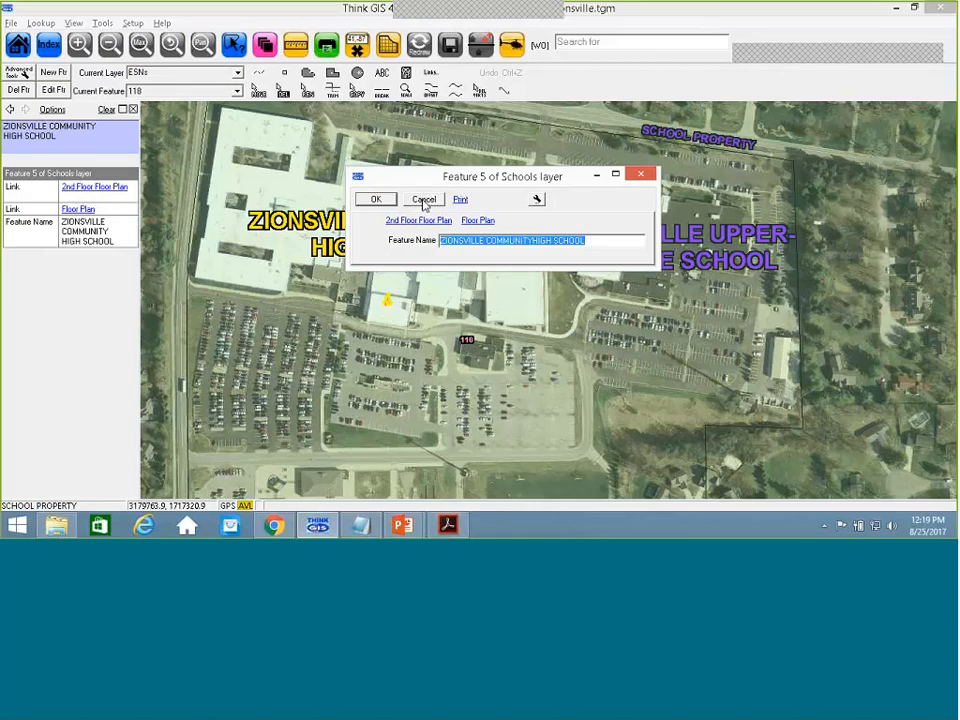
{"action": "left_click", "coordinate": [424, 202]}
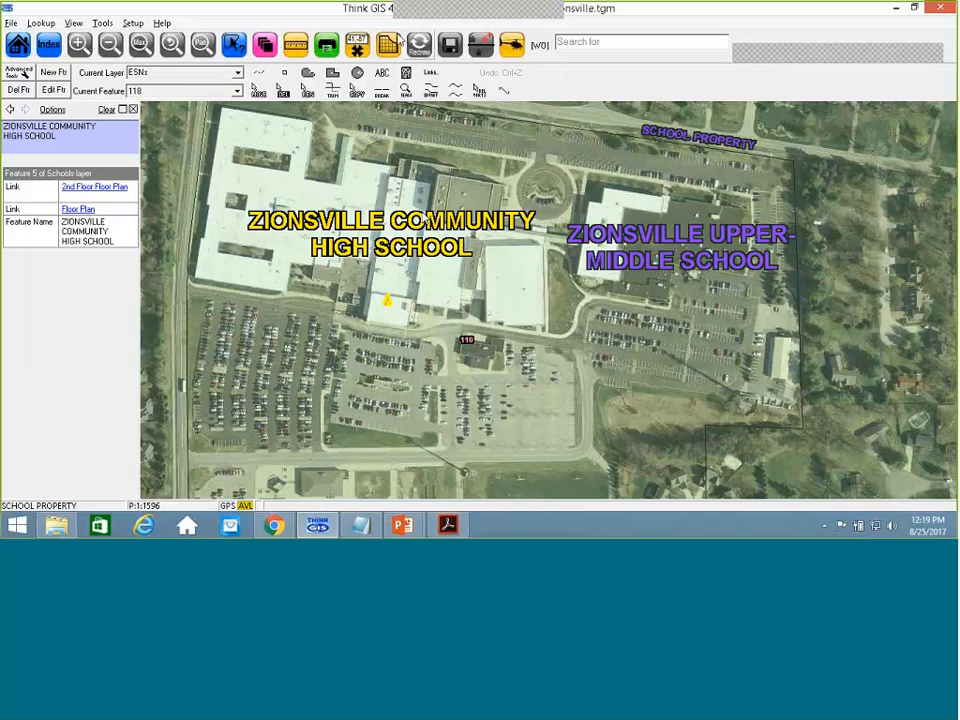
Start a new custom toolbar button in the workstation settings, with Floating Menu as its action type.
{"action": "left_click", "coordinate": [133, 23]}
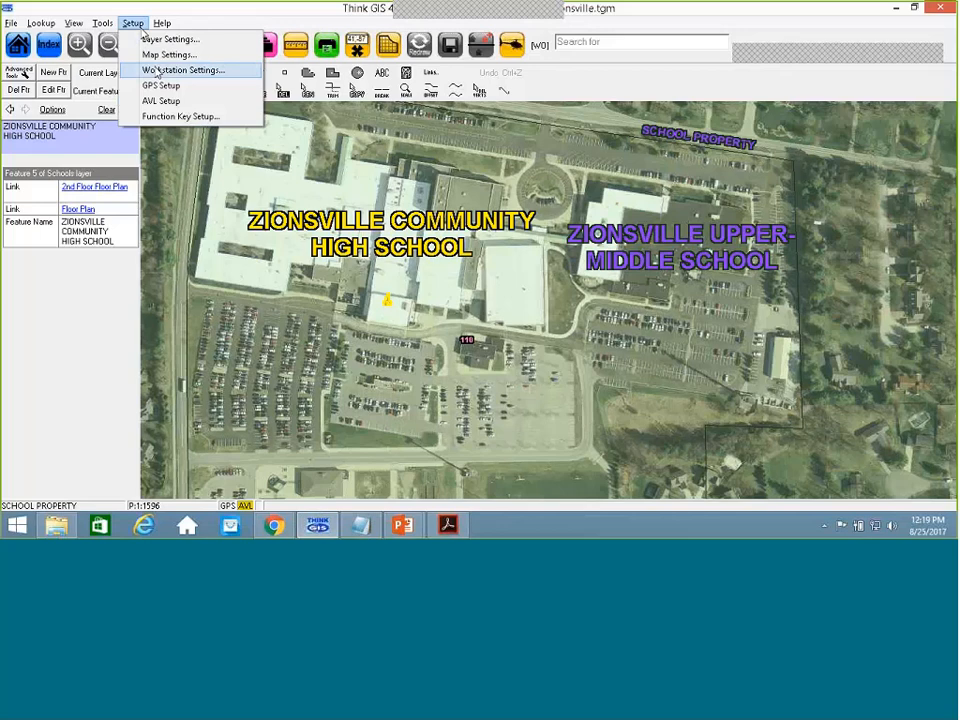
{"action": "left_click", "coordinate": [190, 70]}
{"action": "left_click", "coordinate": [476, 72]}
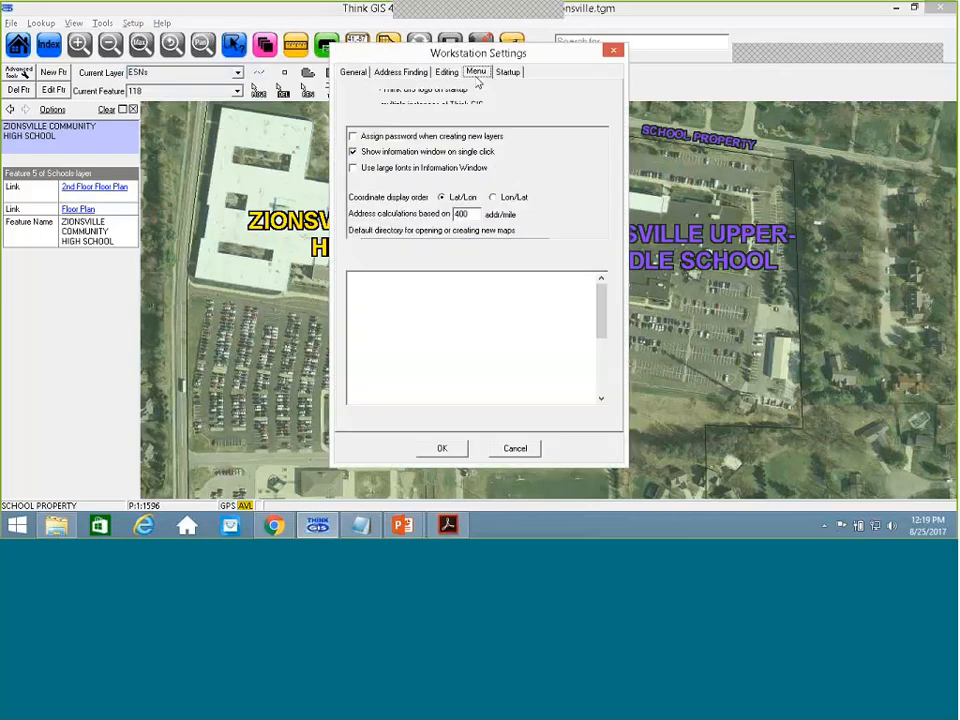
{"action": "left_click", "coordinate": [368, 411]}
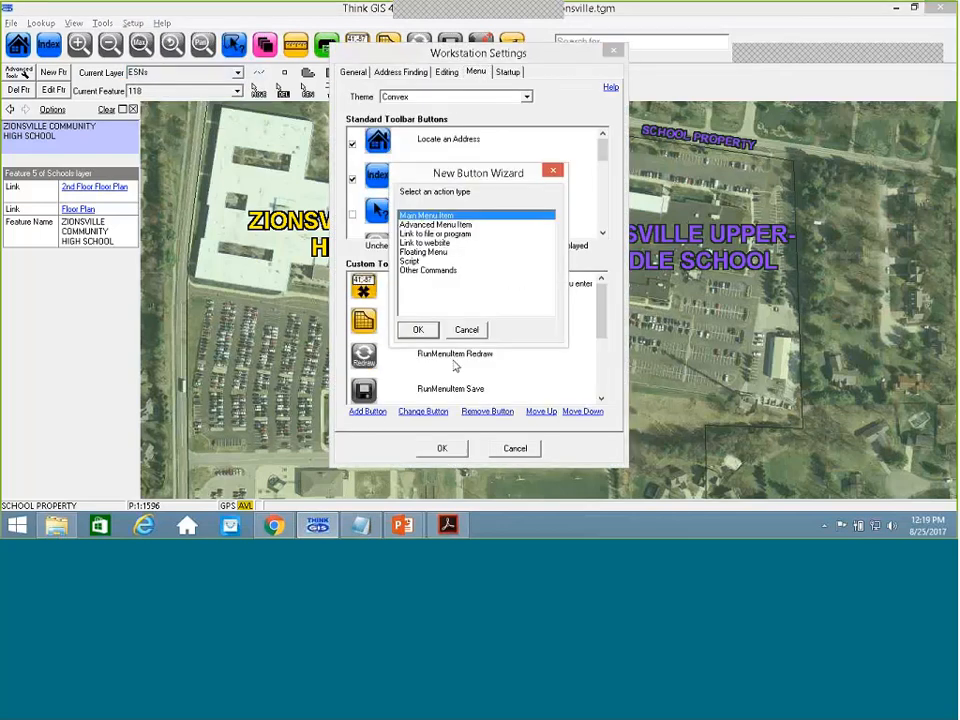
{"action": "double_click", "coordinate": [429, 252]}
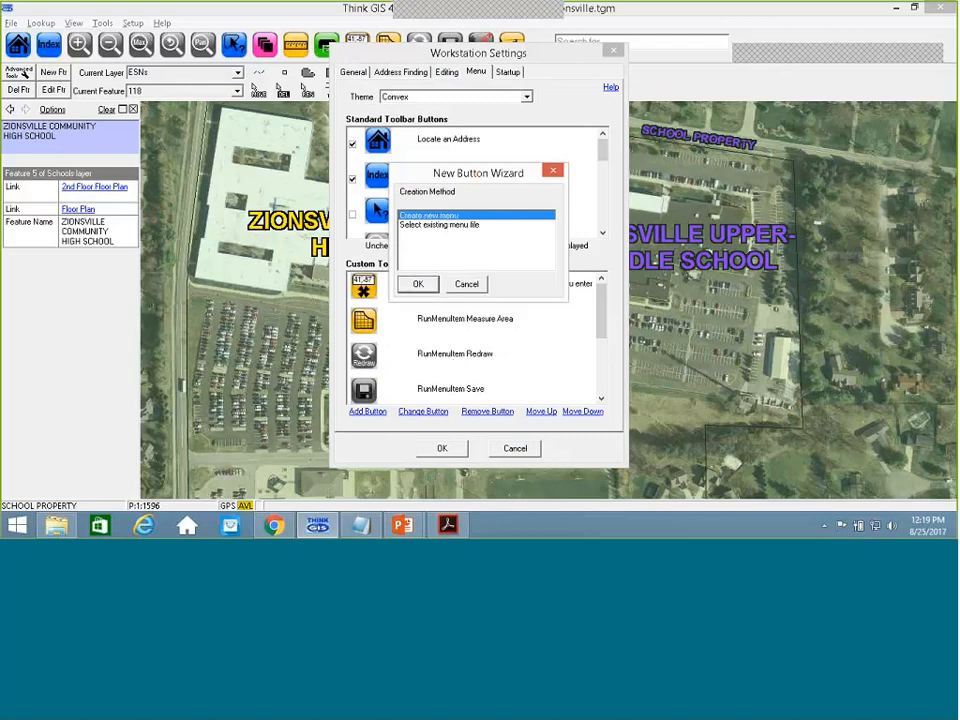
Use the existing menu file CougarElementary.tfm for the new button, and accept the button and the workstation settings.
{"action": "double_click", "coordinate": [450, 226]}
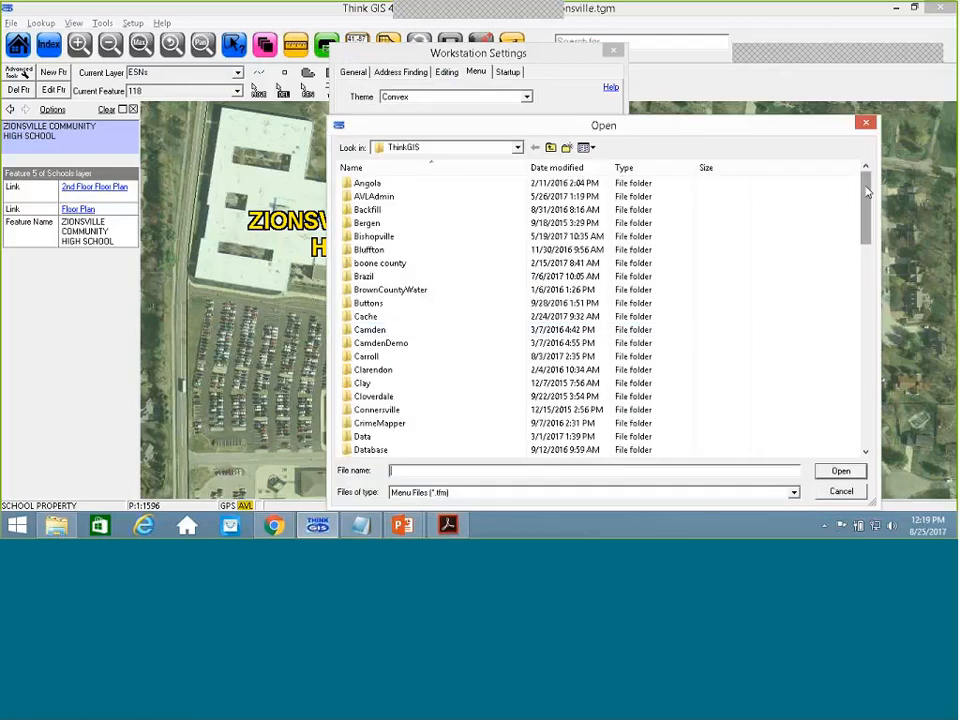
{"action": "left_click_drag", "start_coordinate": [868, 192], "coordinate": [868, 392]}
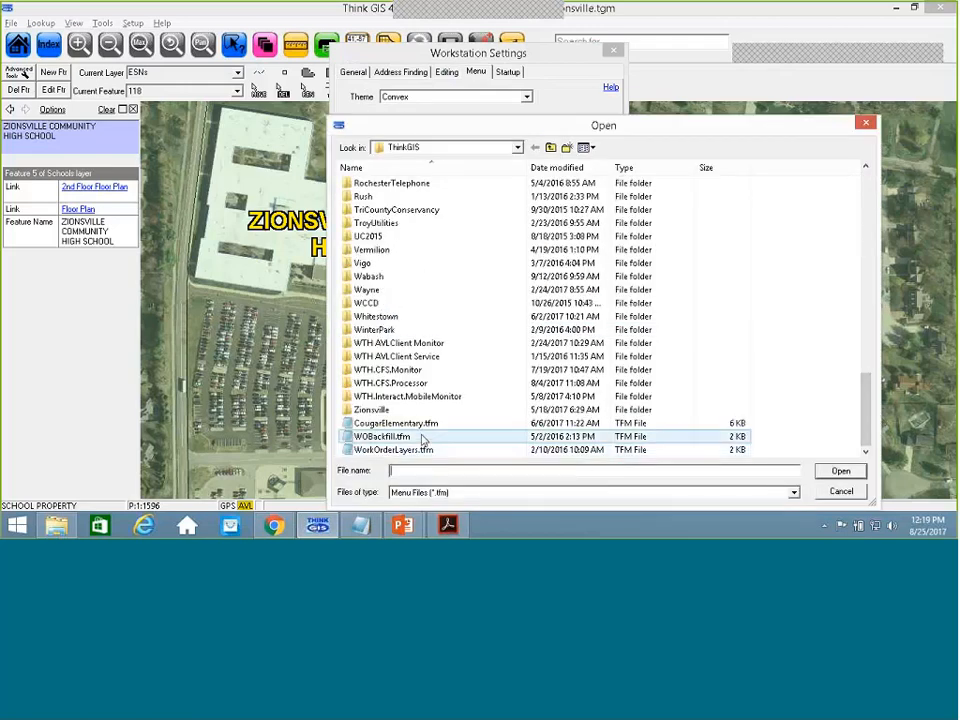
{"action": "left_click", "coordinate": [396, 423]}
{"action": "left_click", "coordinate": [840, 470]}
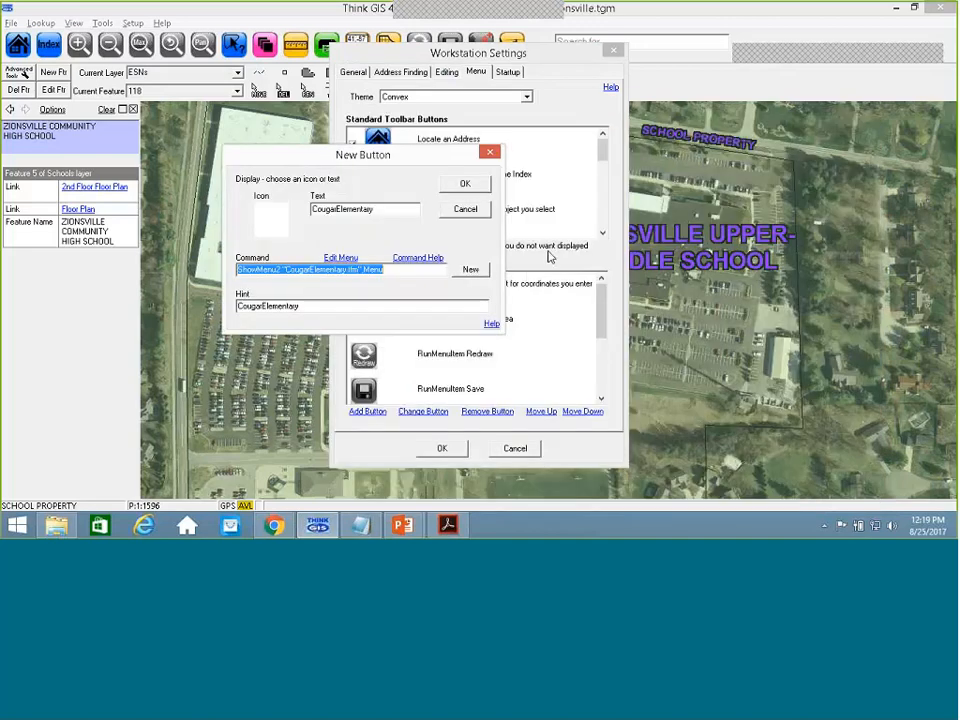
{"action": "left_click", "coordinate": [465, 183]}
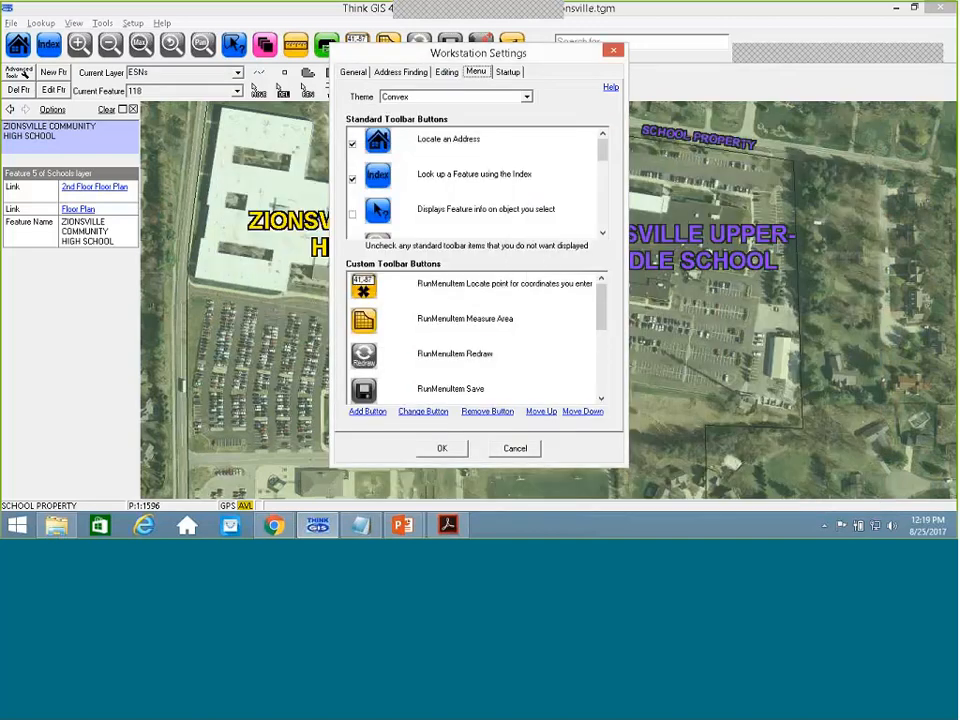
{"action": "left_click", "coordinate": [460, 446]}
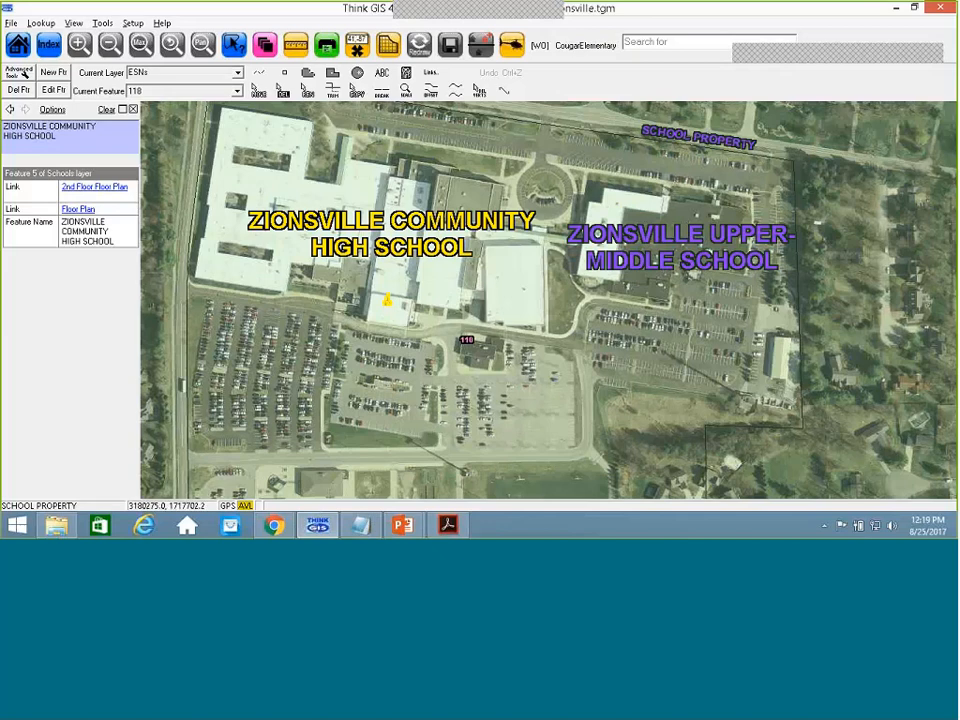
Open the CougarElementary floating menu, examine its school floor plan entries and close it.
{"action": "left_click", "coordinate": [587, 46]}
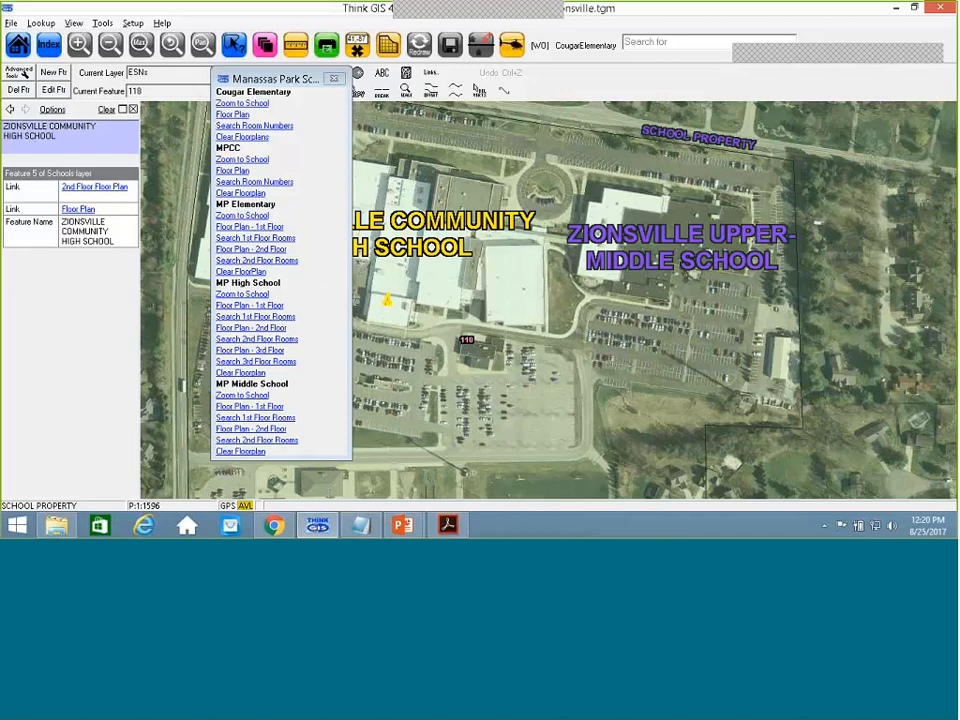
{"action": "left_click", "coordinate": [334, 79]}
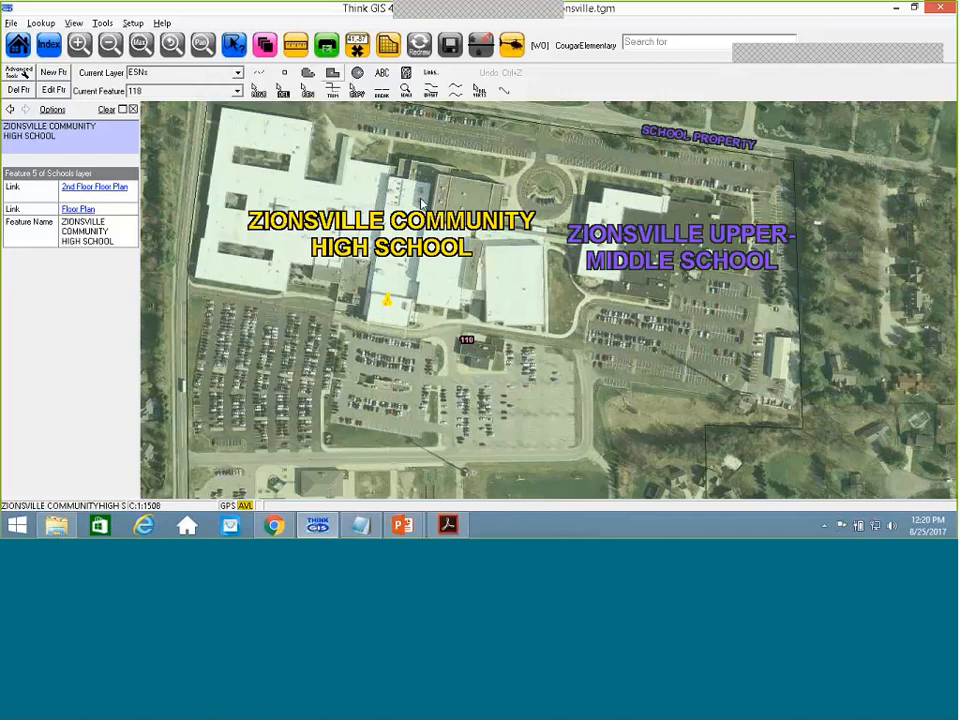
Start a new feature form link for Zionsville Community High School, named "Zionsille Map".
{"action": "double_click", "coordinate": [393, 305]}
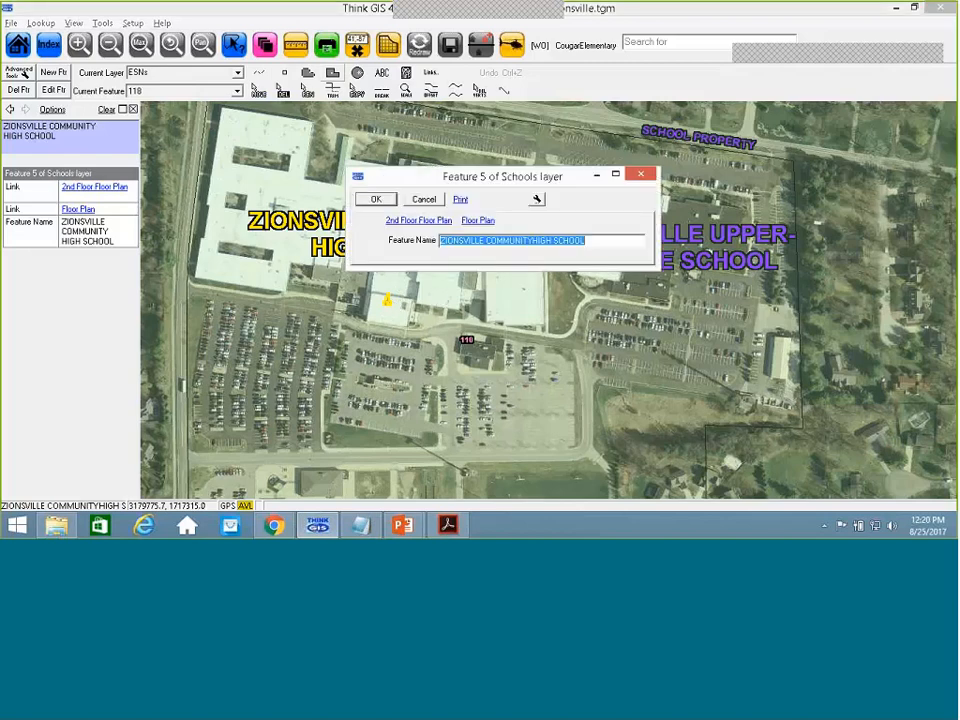
{"action": "right_click", "coordinate": [523, 173]}
{"action": "left_click", "coordinate": [557, 234]}
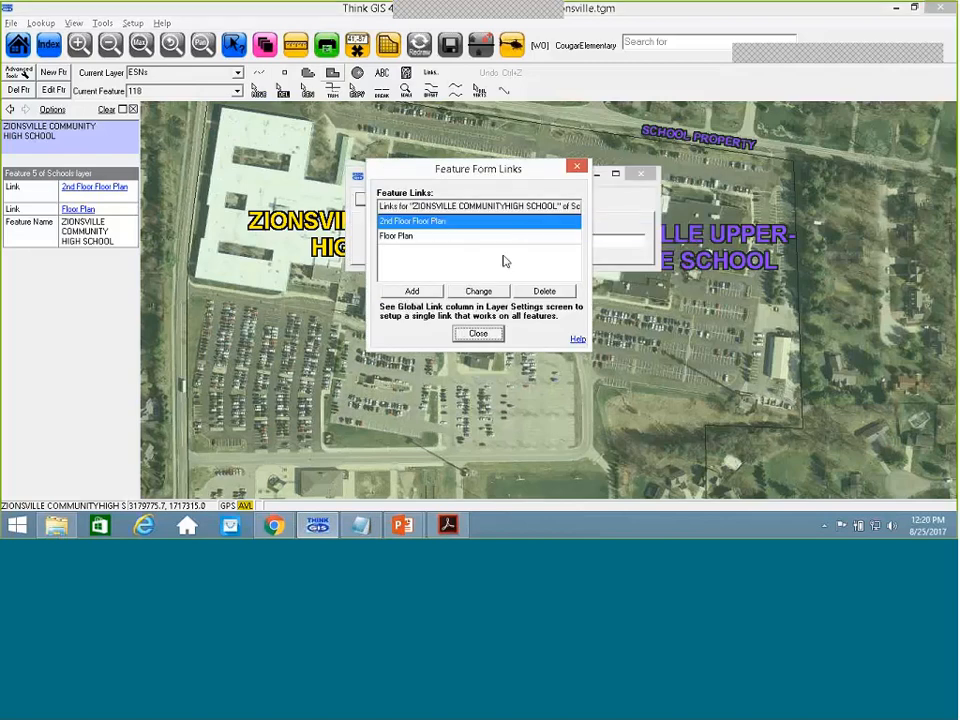
{"action": "left_click", "coordinate": [430, 291]}
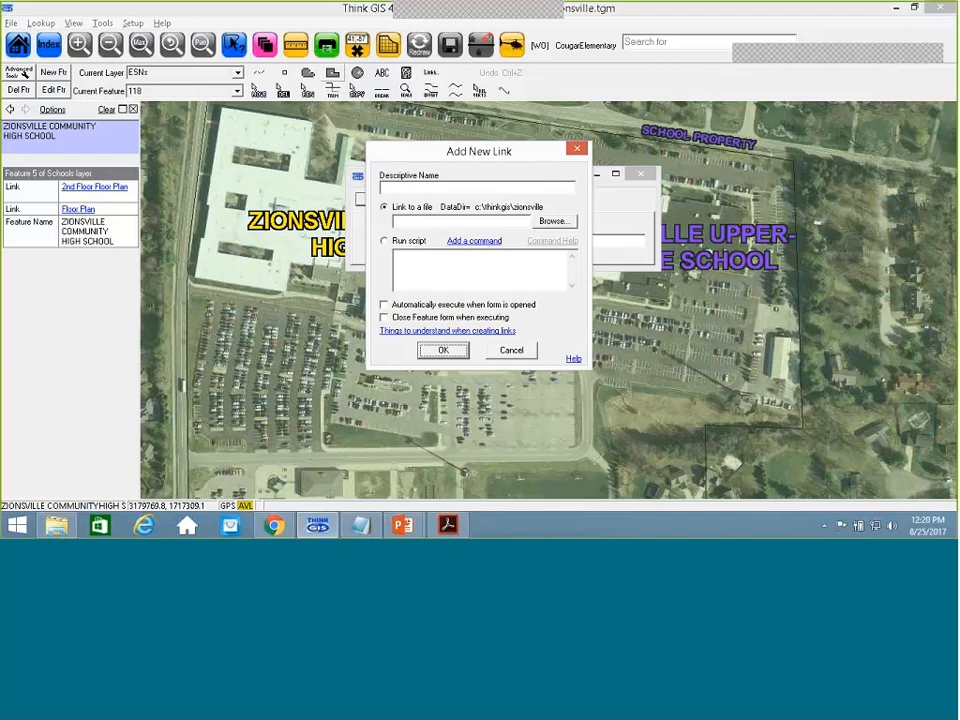
{"action": "left_click", "coordinate": [412, 186]}
{"action": "type", "text": "Zionsville Map"}
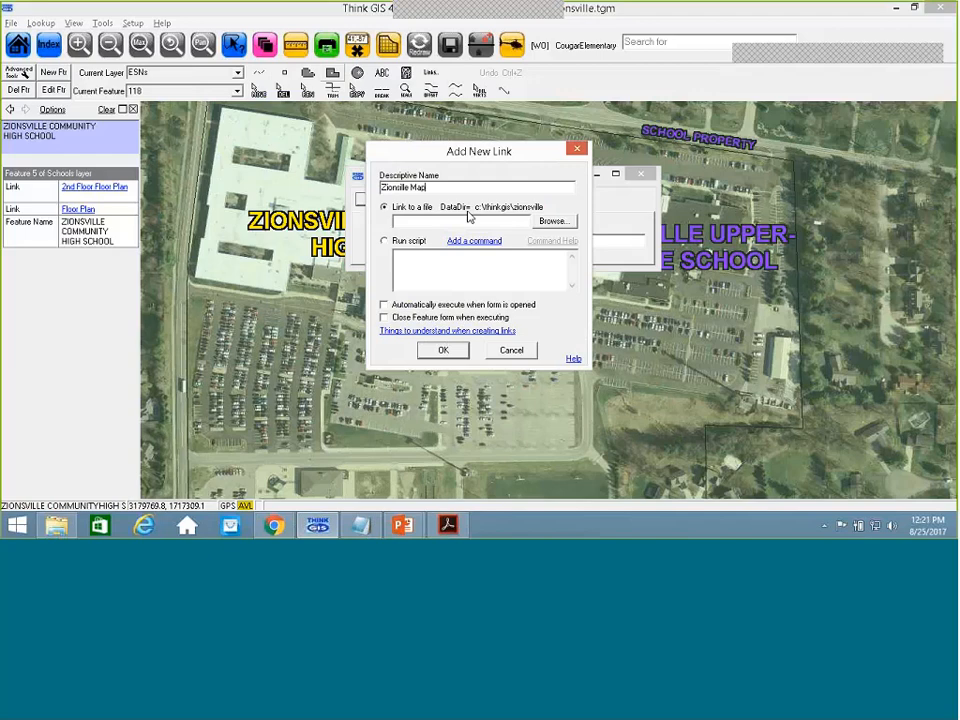
Copy the line "Run C:\ThinkGIS\Data\Pioneer\PioneerFloorPlan.tma" from UCshortcuts.txt in Notepad and return to the new link in Think GIS.
{"action": "key", "text": "alt+Tab"}
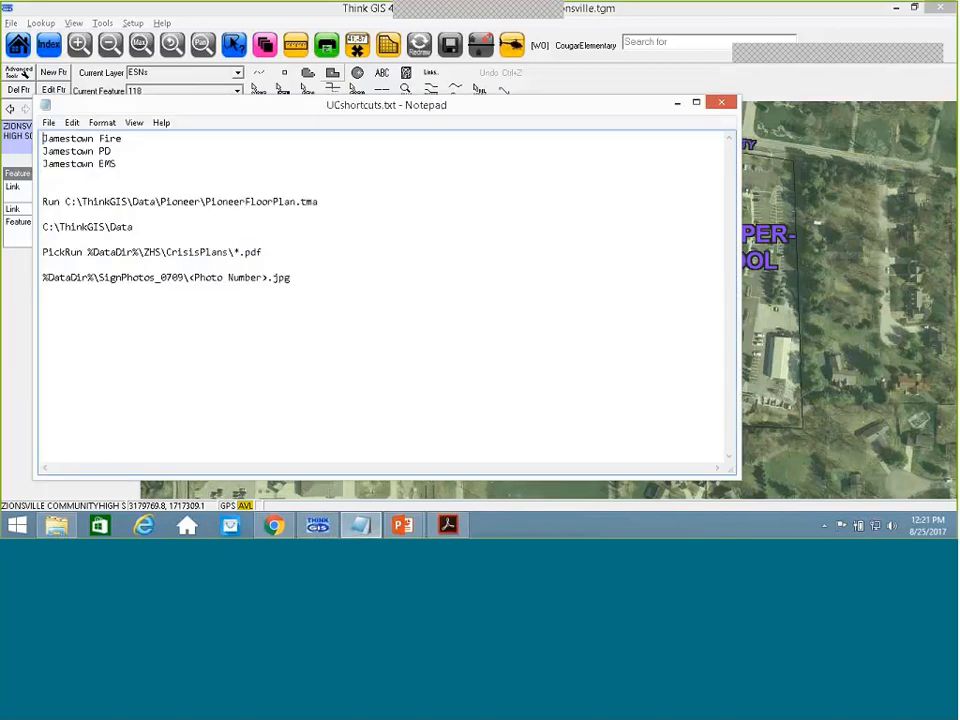
{"action": "left_click_drag", "start_coordinate": [318, 202], "coordinate": [38, 203]}
{"action": "key", "text": "ctrl+c"}
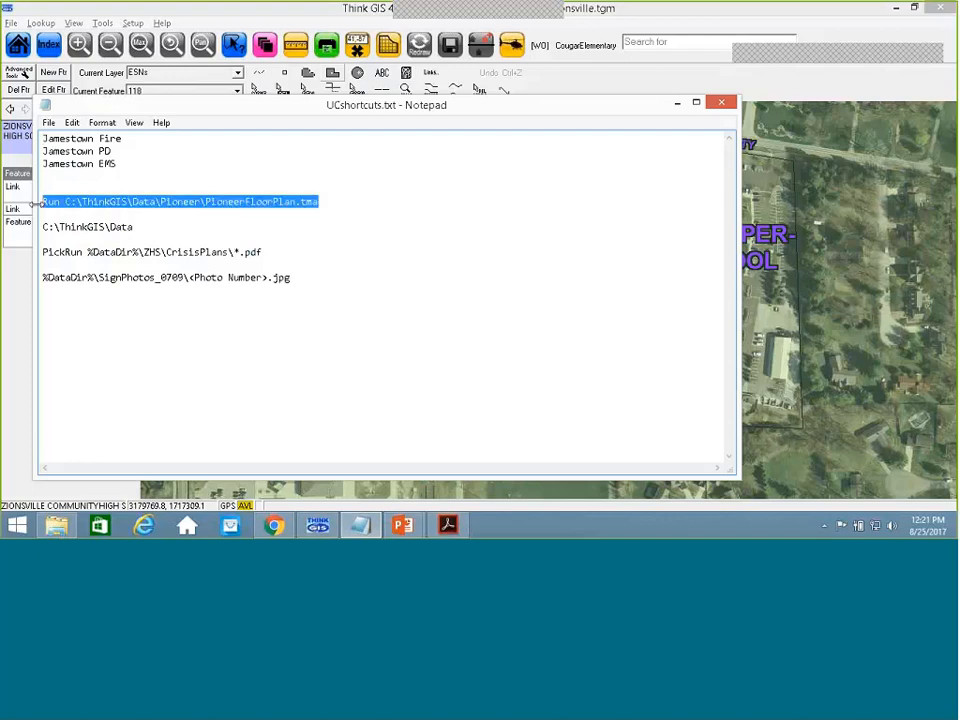
{"action": "key", "text": "alt+Tab"}
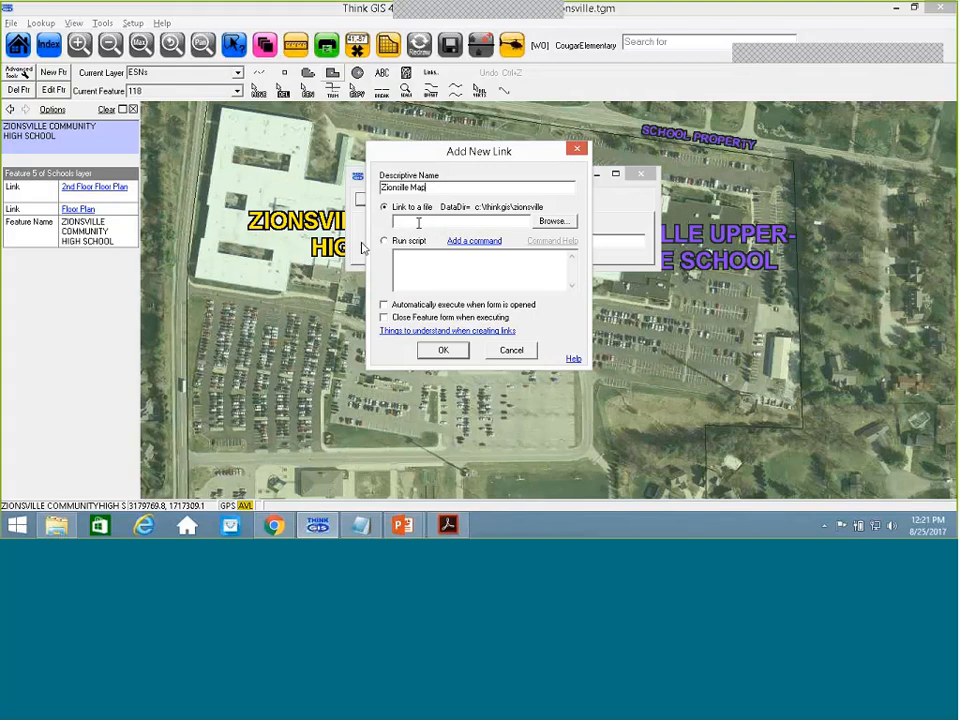
Make the link run a script with the copied PioneerFloorPlan.tma command, add it and finish editing the feature links.
{"action": "left_click", "coordinate": [392, 252]}
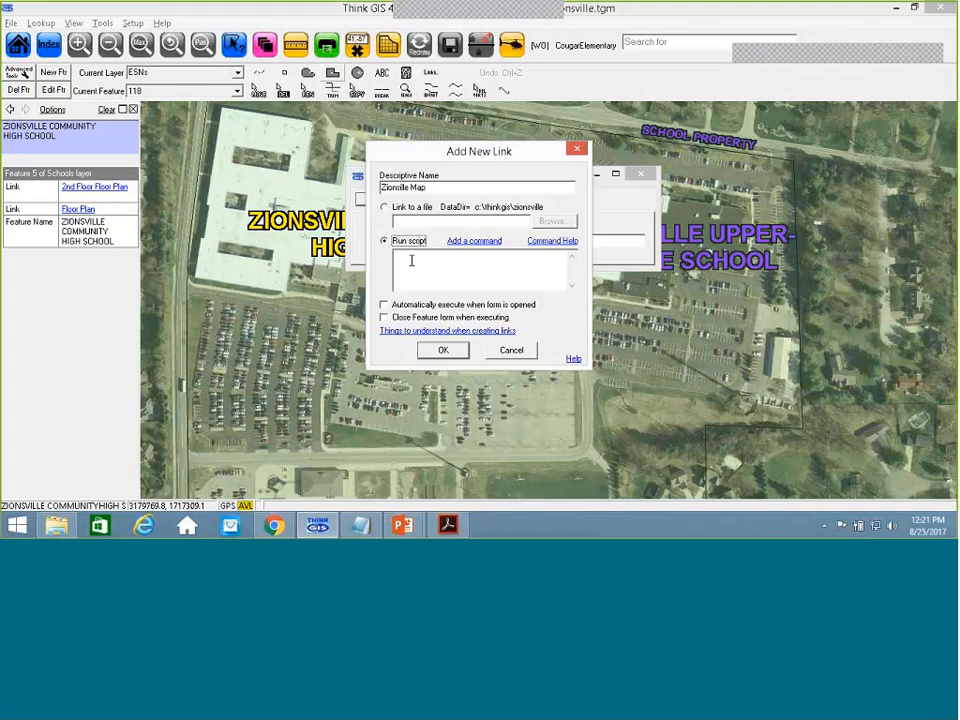
{"action": "left_click", "coordinate": [411, 259]}
{"action": "key", "text": "ctrl+v"}
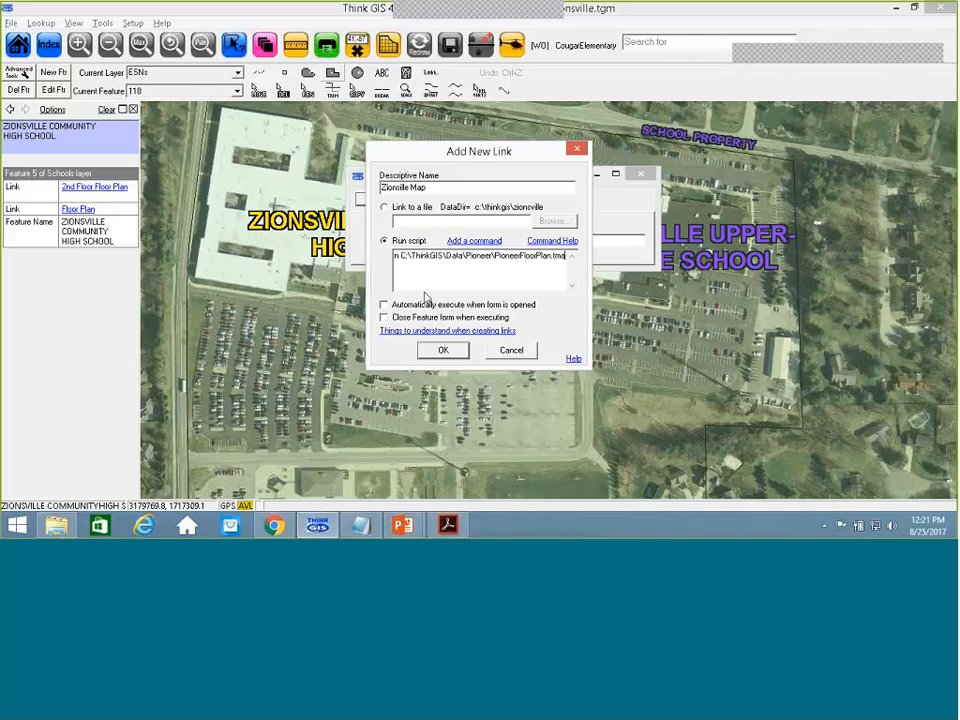
{"action": "left_click", "coordinate": [443, 351]}
{"action": "left_click", "coordinate": [478, 333]}
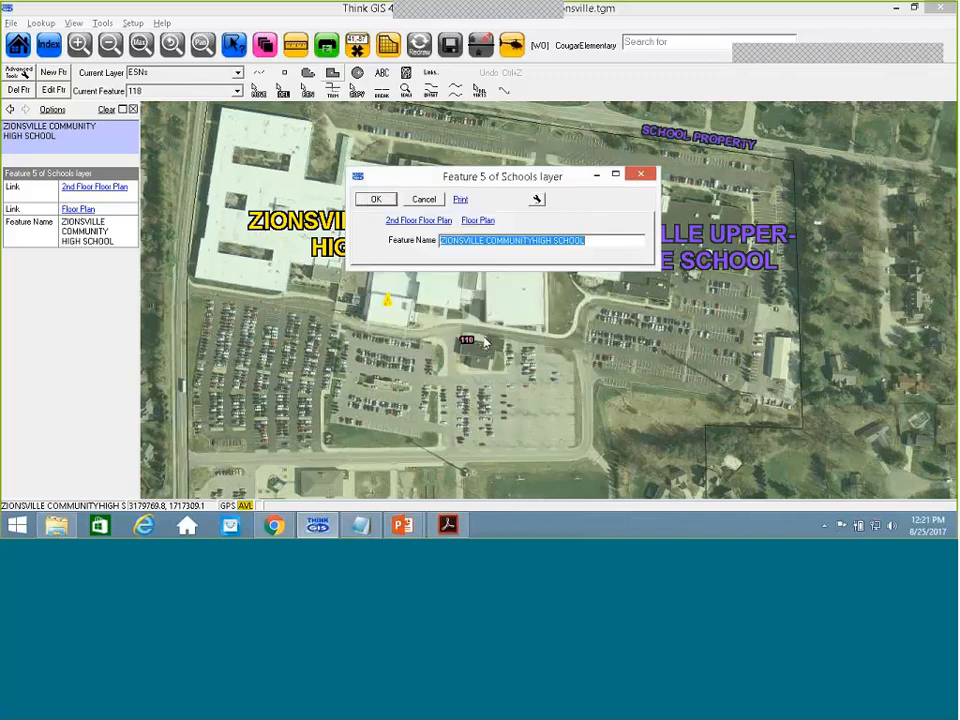
Accept the high school's feature form and save the map.
{"action": "key", "text": "Return"}
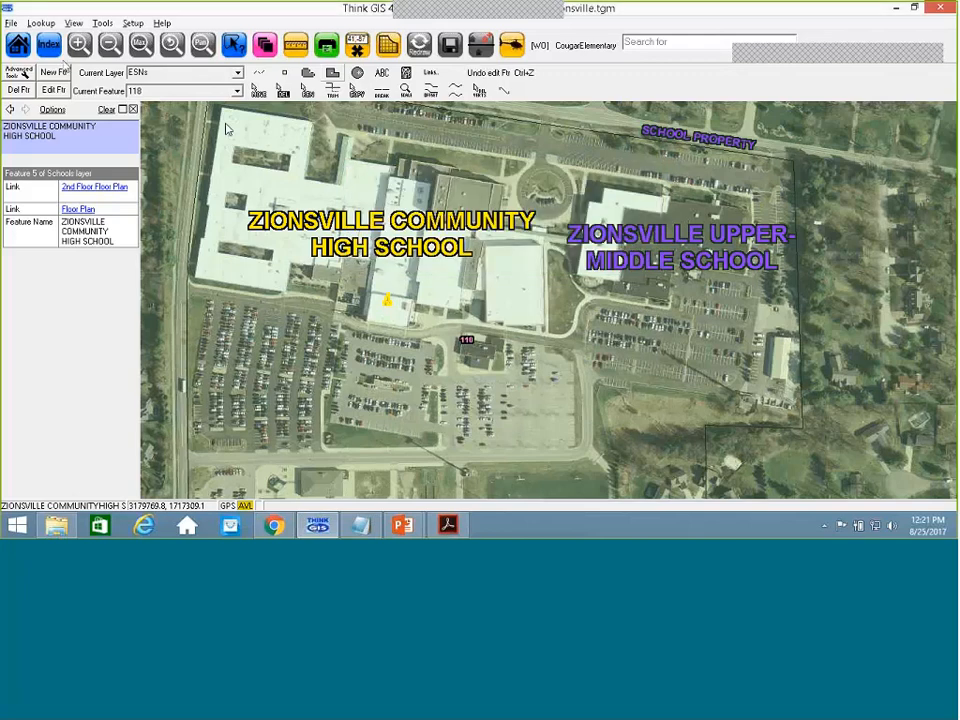
{"action": "left_click", "coordinate": [11, 23]}
{"action": "left_click", "coordinate": [33, 70]}
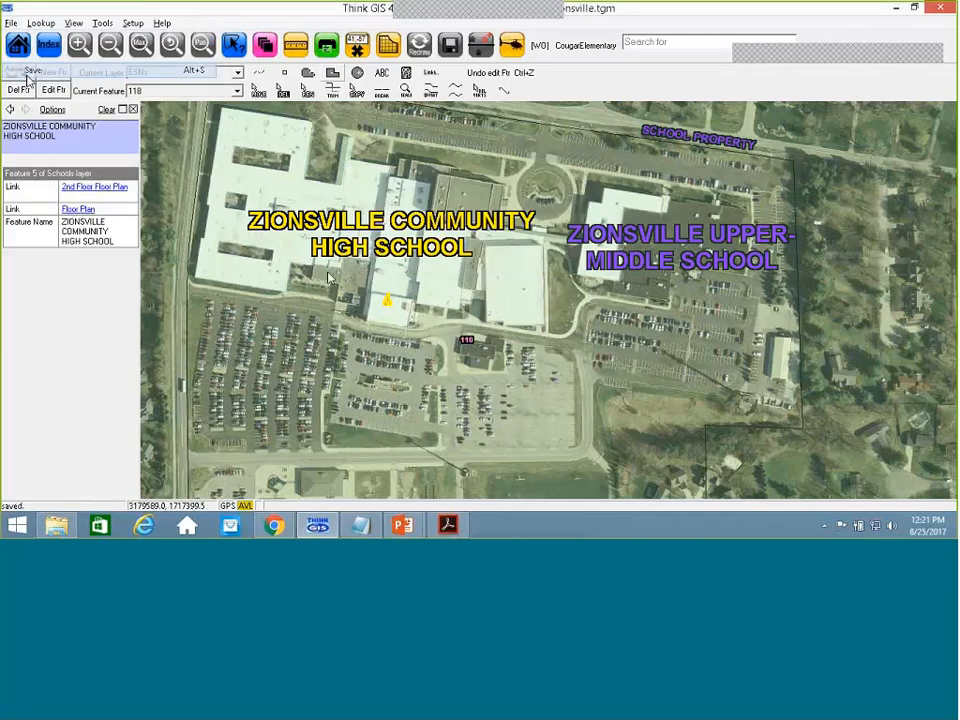
Open the high school's Zionsille Map link and measure the corridor along the light blue first-floor rooms.
{"action": "left_click", "coordinate": [385, 302]}
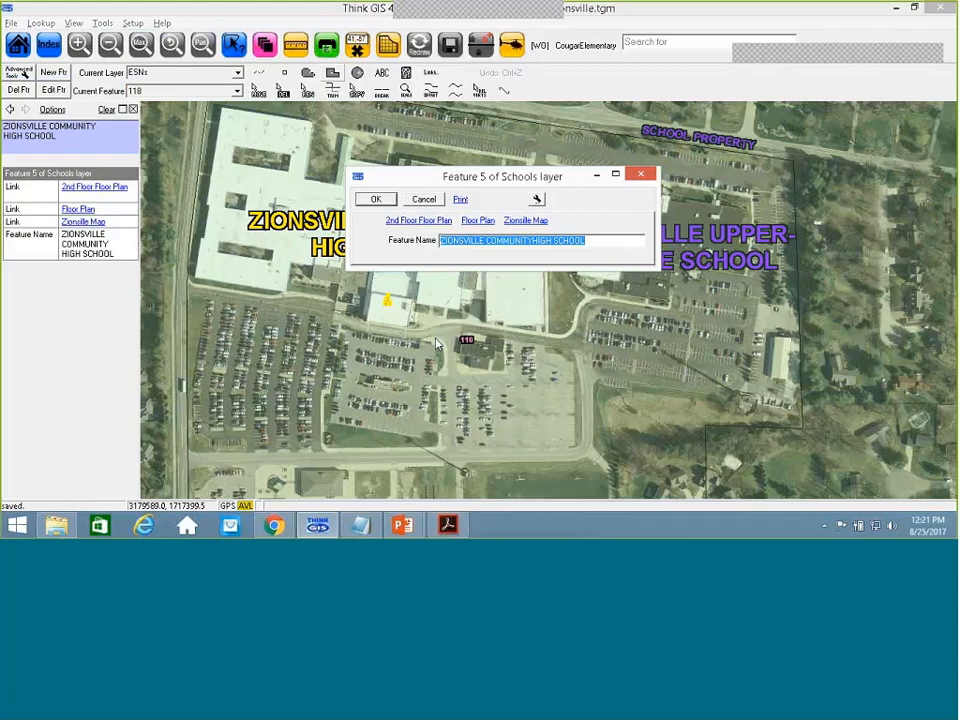
{"action": "left_click", "coordinate": [518, 222]}
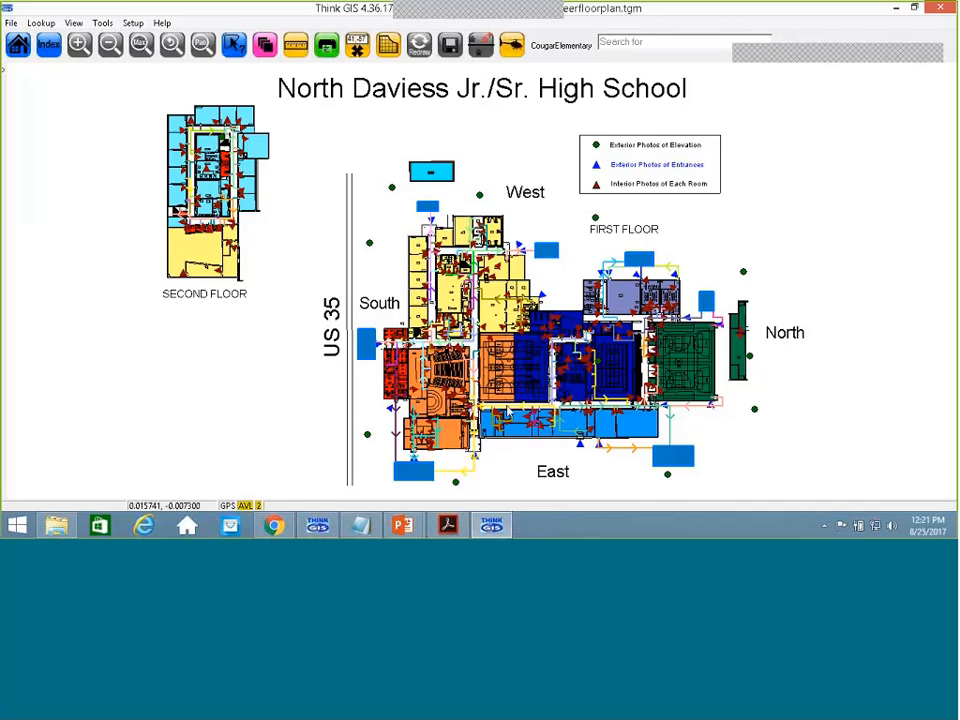
{"action": "scroll", "coordinate": [541, 443], "scroll_direction": "up", "scroll_amount": 3}
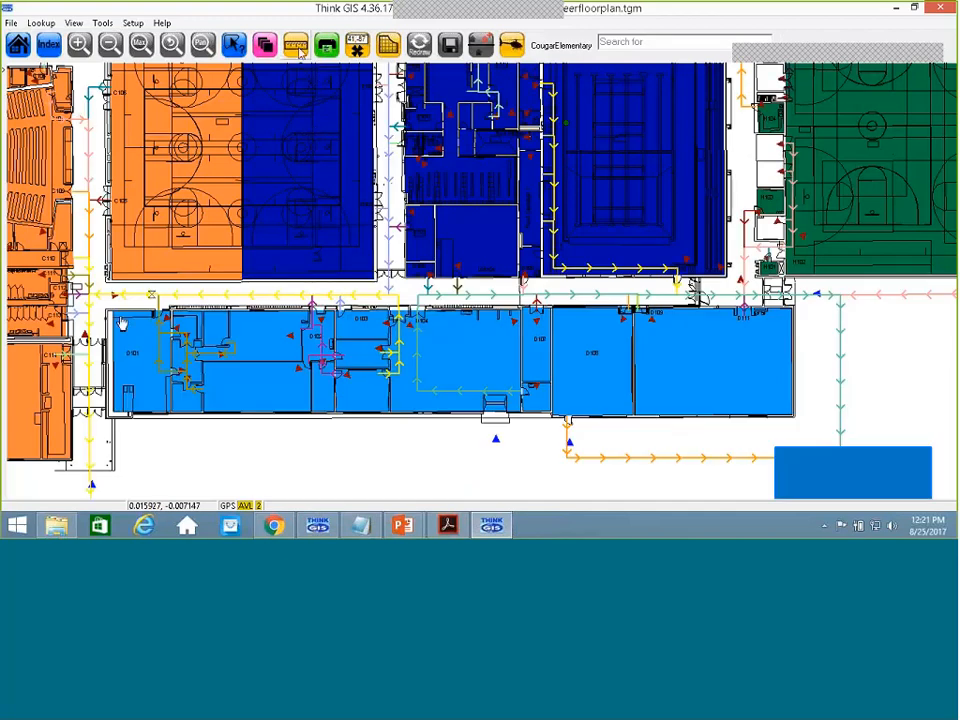
{"action": "left_click_drag", "start_coordinate": [92, 300], "coordinate": [689, 299]}
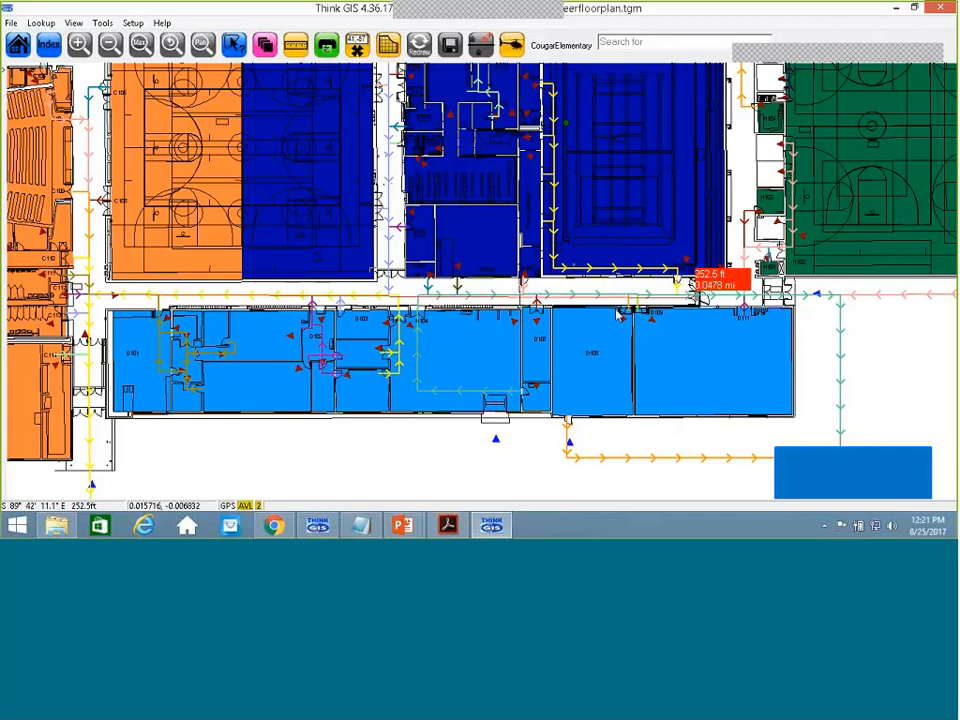
{"action": "left_click_drag", "start_coordinate": [534, 274], "coordinate": [643, 351]}
{"action": "left_click_drag", "start_coordinate": [470, 309], "coordinate": [643, 279]}
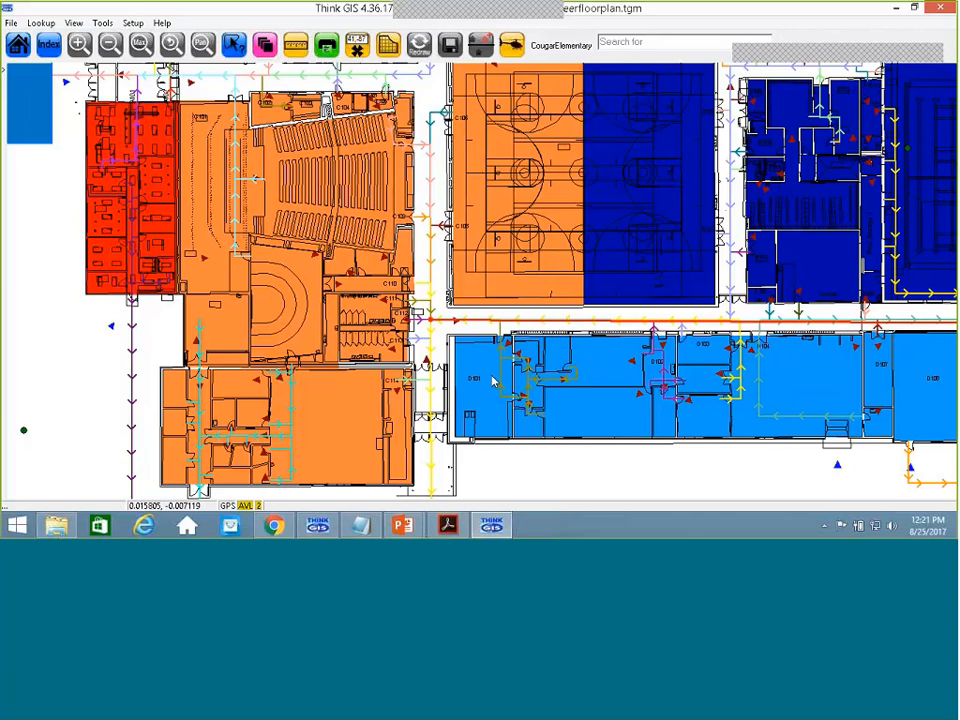
Select the photo marker near room D101, view its linked photo and close the photo.
{"action": "left_click", "coordinate": [505, 346]}
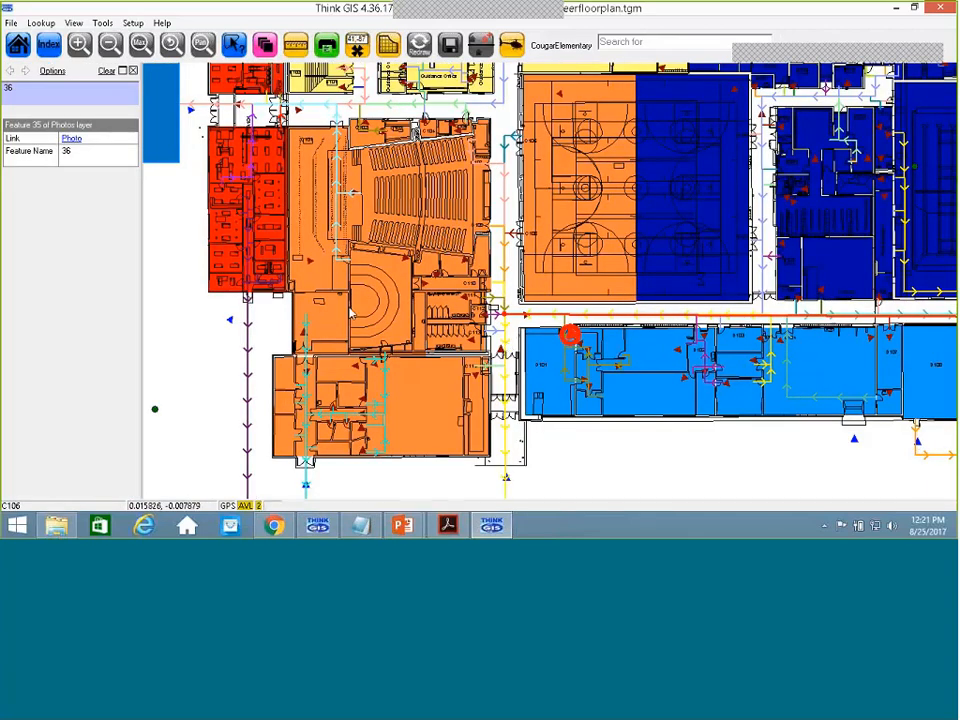
{"action": "left_click", "coordinate": [70, 140]}
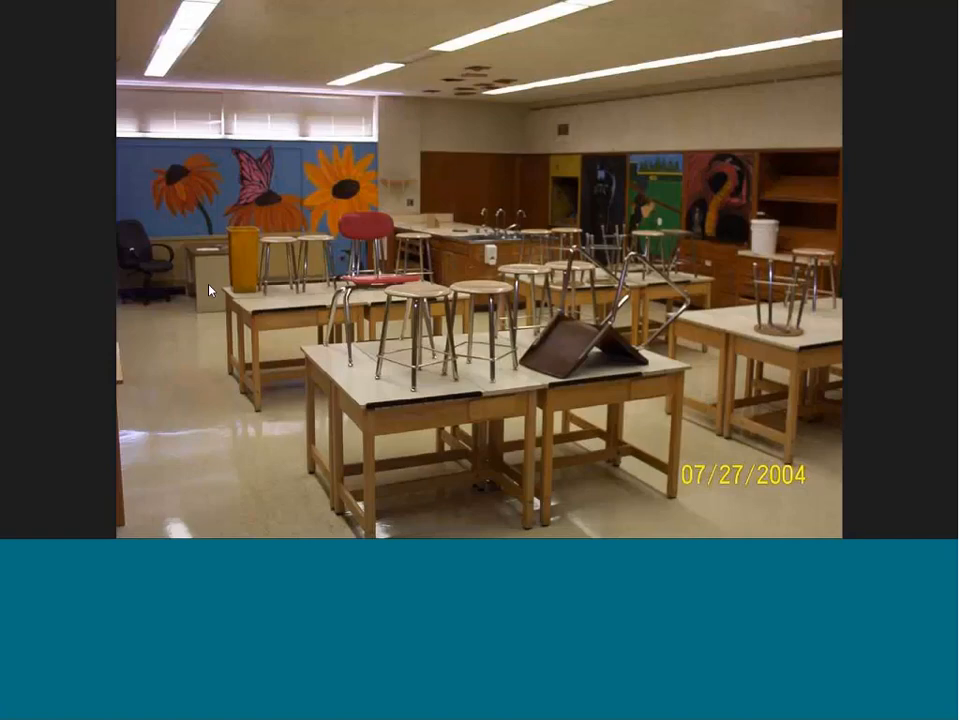
{"action": "key", "text": "alt+F4"}
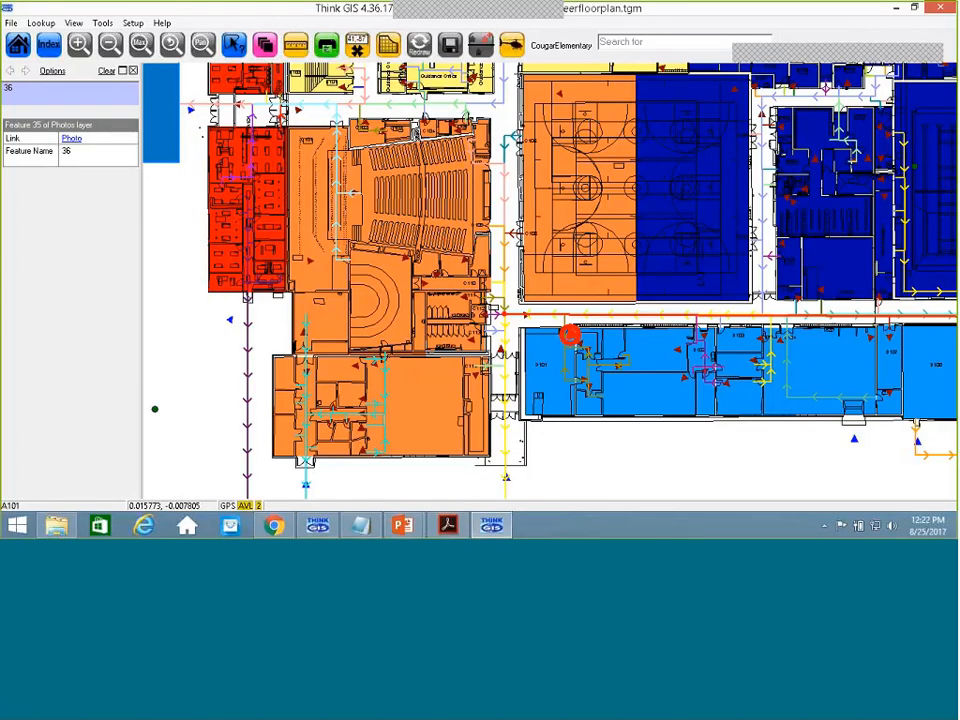
Switch from the floor plan map back to the recent map c:\thinkgis\zionsville\zionsville.tgm.
{"action": "left_click", "coordinate": [12, 22]}
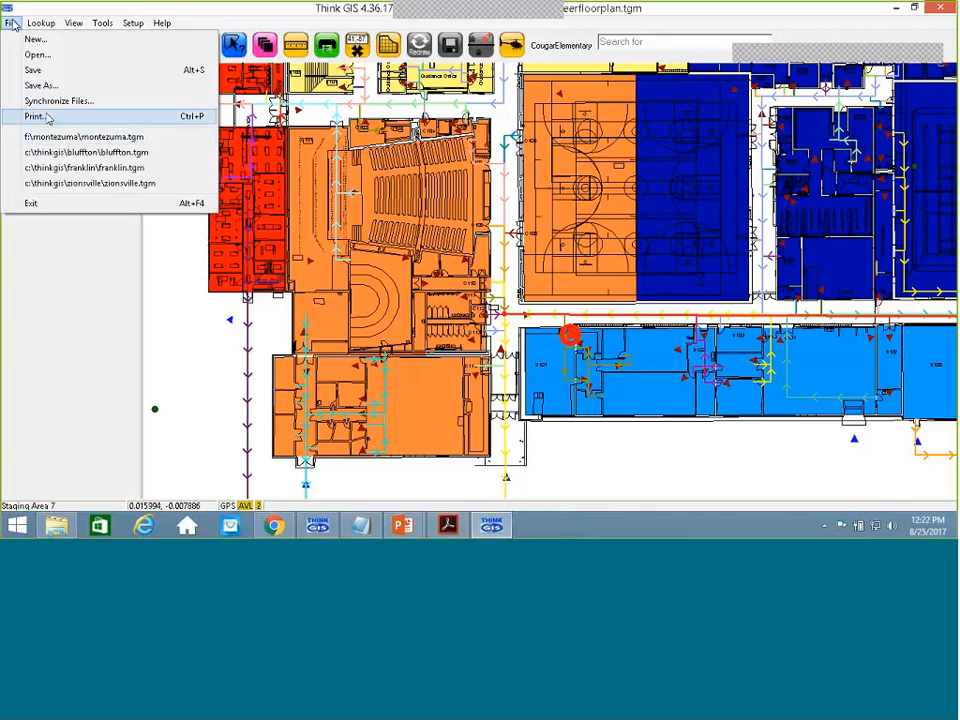
{"action": "left_click", "coordinate": [66, 184]}
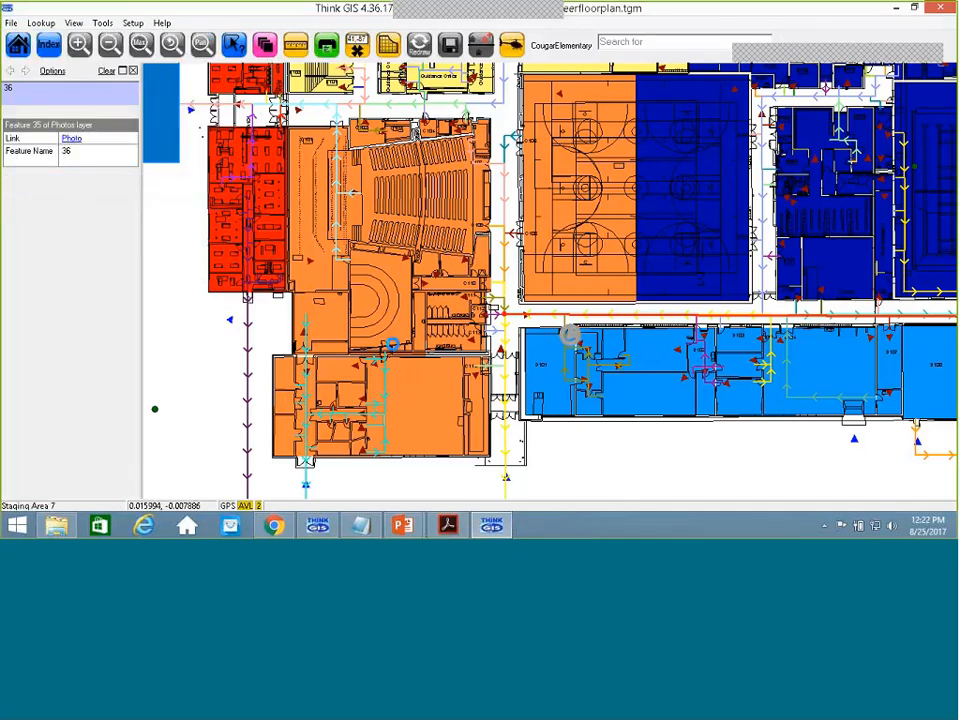
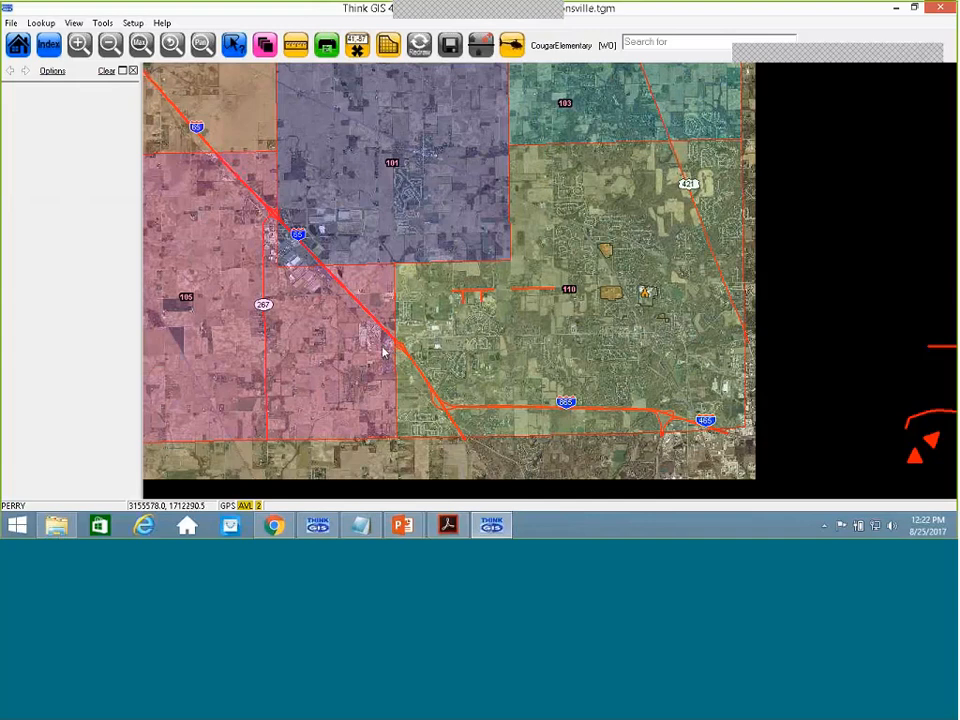
Set the Schools layer's data directory to C:\ThinkGIS\Data in the layer settings, using the path of the Data folder.
{"action": "left_click", "coordinate": [266, 46]}
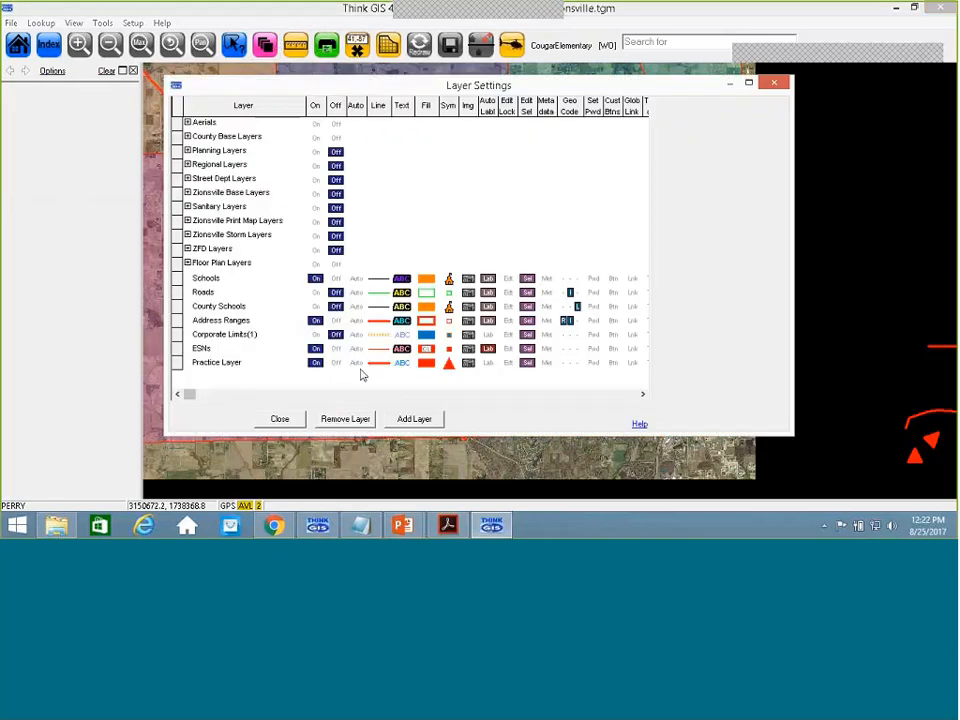
{"action": "left_click", "coordinate": [549, 394]}
{"action": "left_click", "coordinate": [549, 394]}
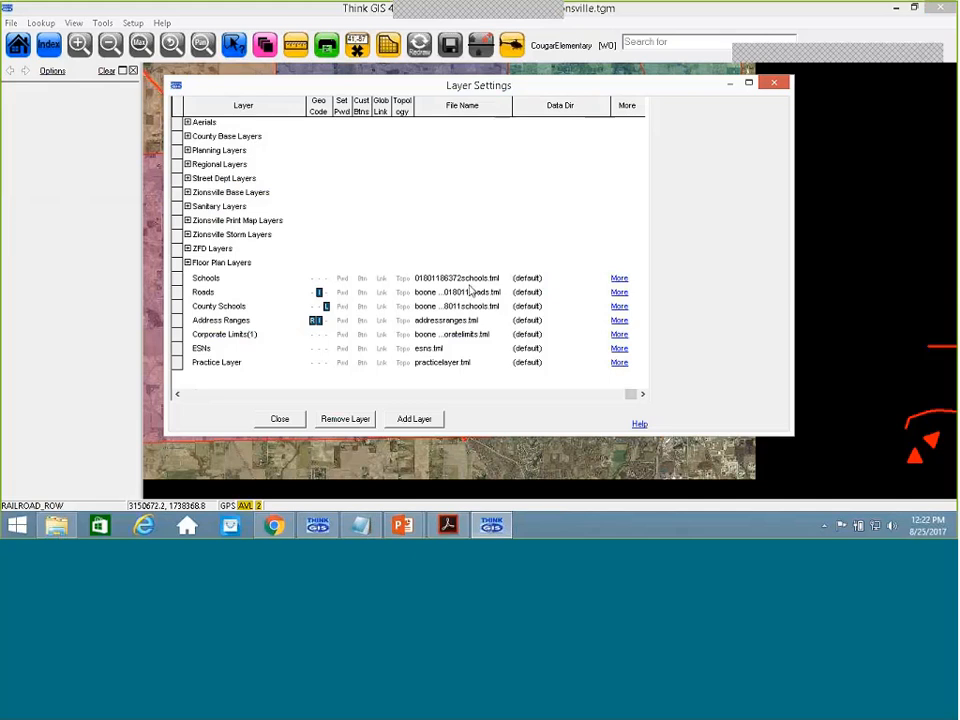
{"action": "left_click", "coordinate": [530, 280]}
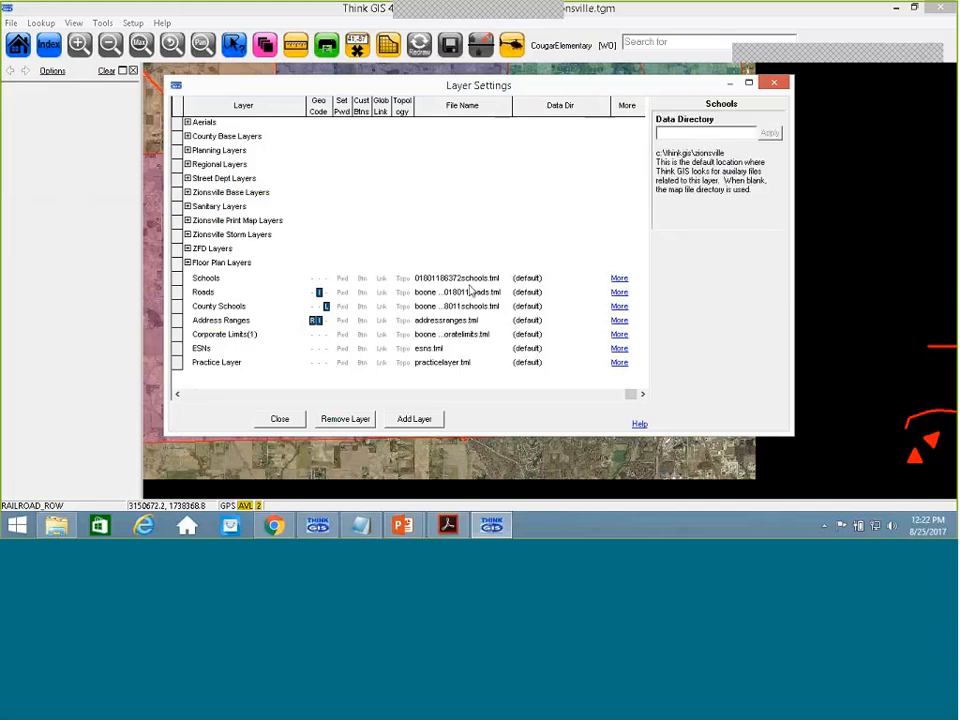
{"action": "double_click", "coordinate": [531, 281]}
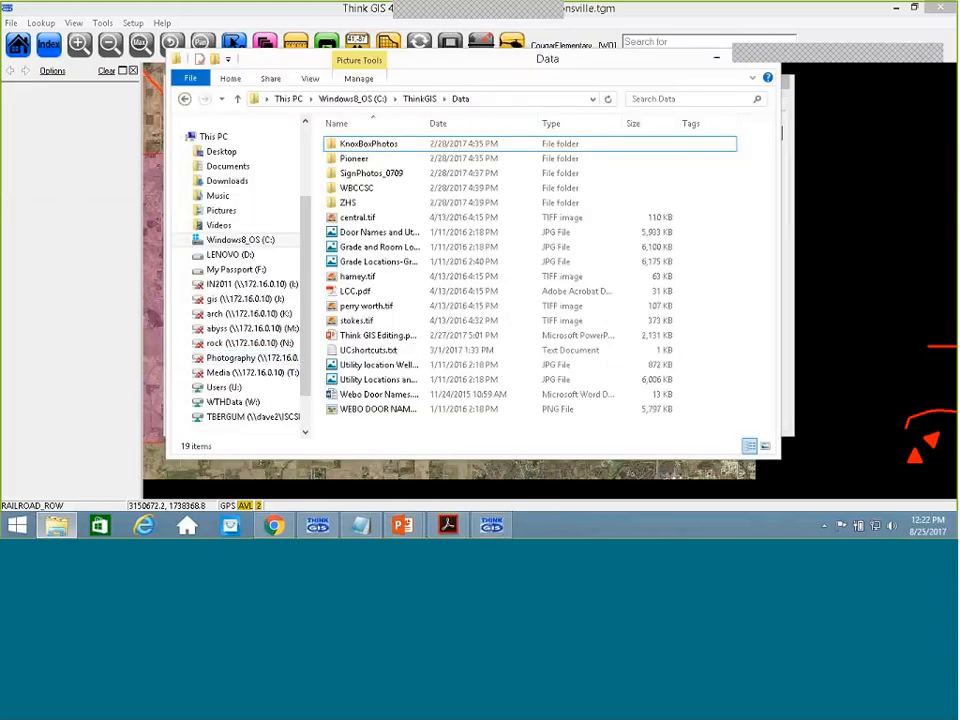
{"action": "left_click", "coordinate": [493, 99]}
{"action": "left_click_drag", "start_coordinate": [495, 99], "coordinate": [254, 113]}
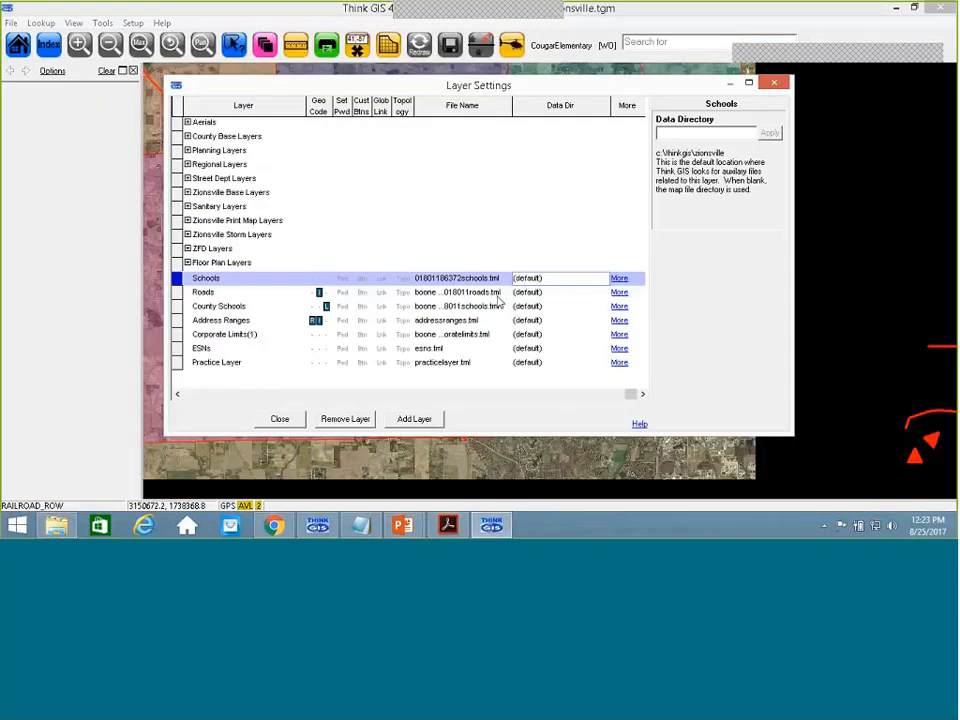
{"action": "left_click", "coordinate": [719, 134]}
{"action": "type", "text": "\\Data"}
{"action": "left_click", "coordinate": [770, 133]}
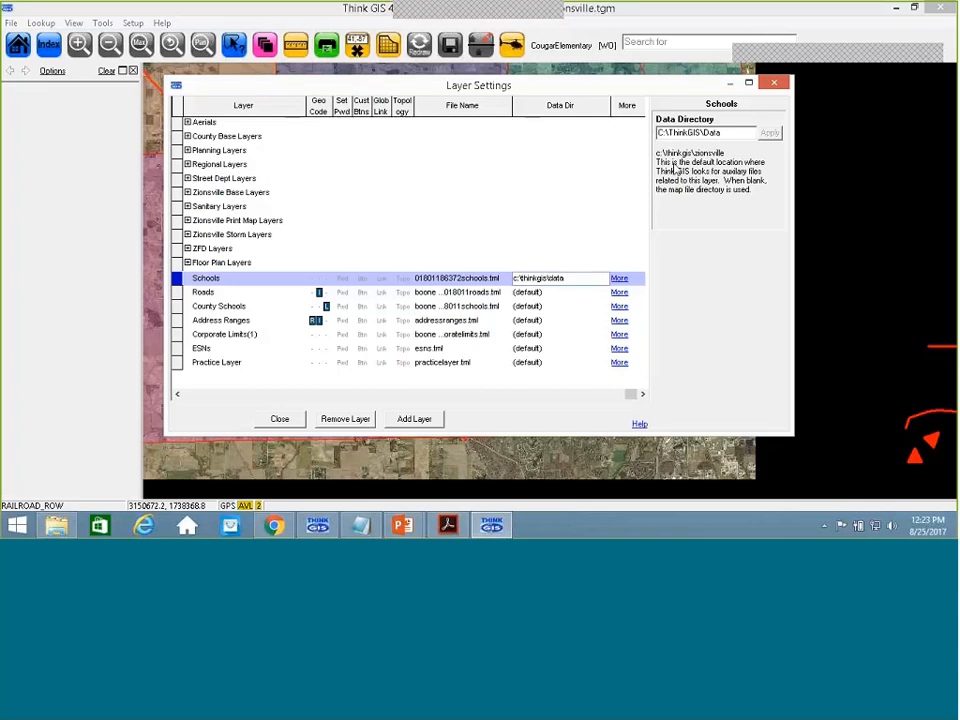
Replace the Schools layer's data directory with %DataDir%\Data and close the layer settings.
{"action": "left_click_drag", "start_coordinate": [722, 132], "coordinate": [648, 140]}
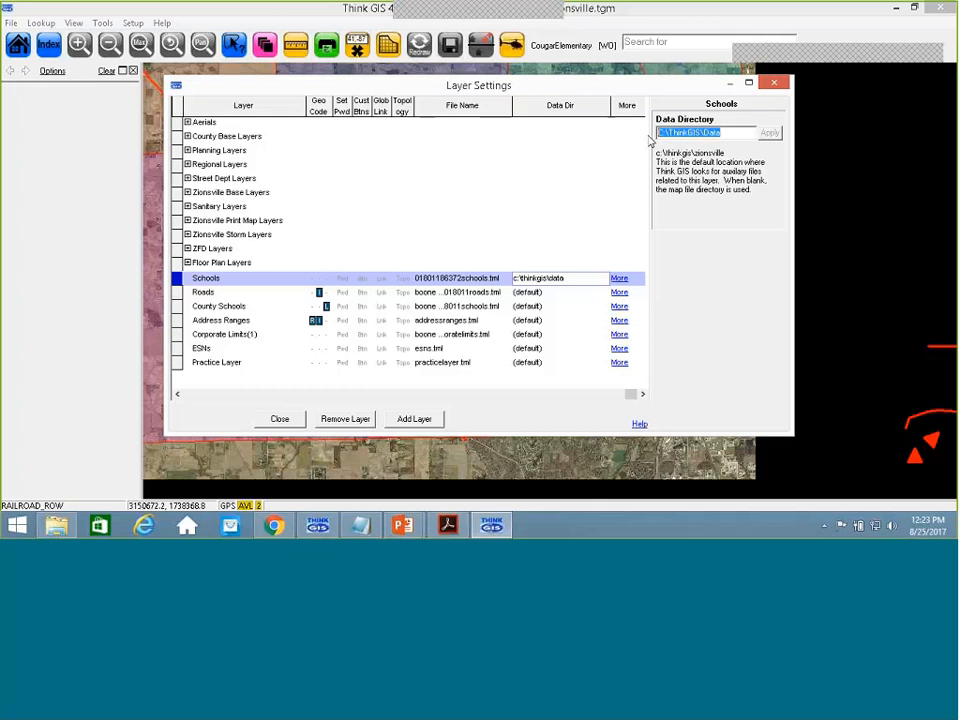
{"action": "type", "text": "%"}
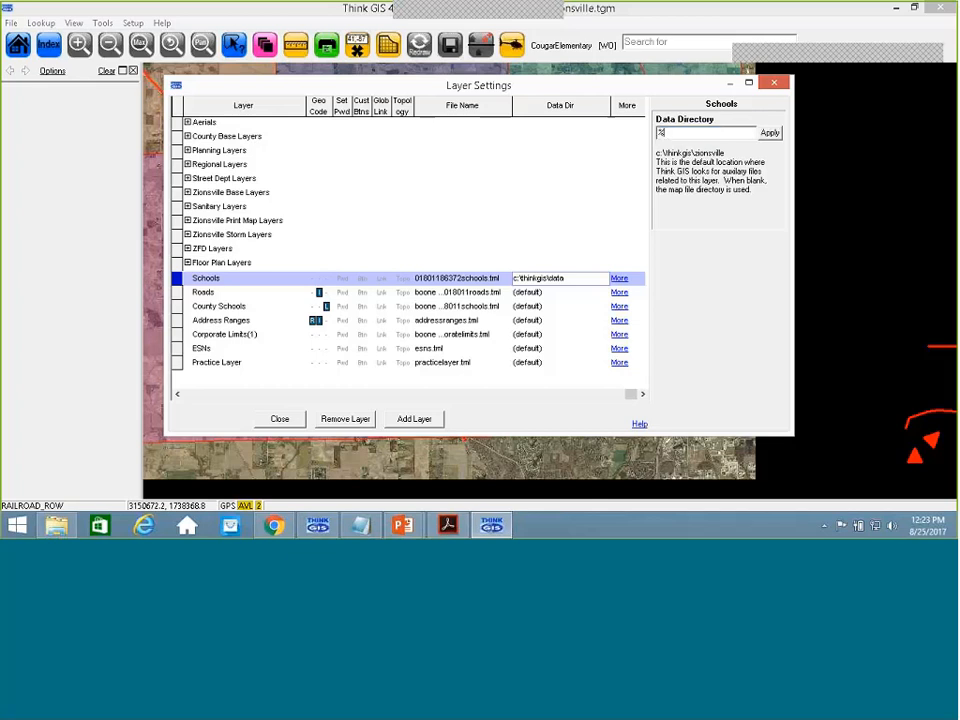
{"action": "type", "text": "DataDir%\\Data"}
{"action": "key", "text": "Return"}
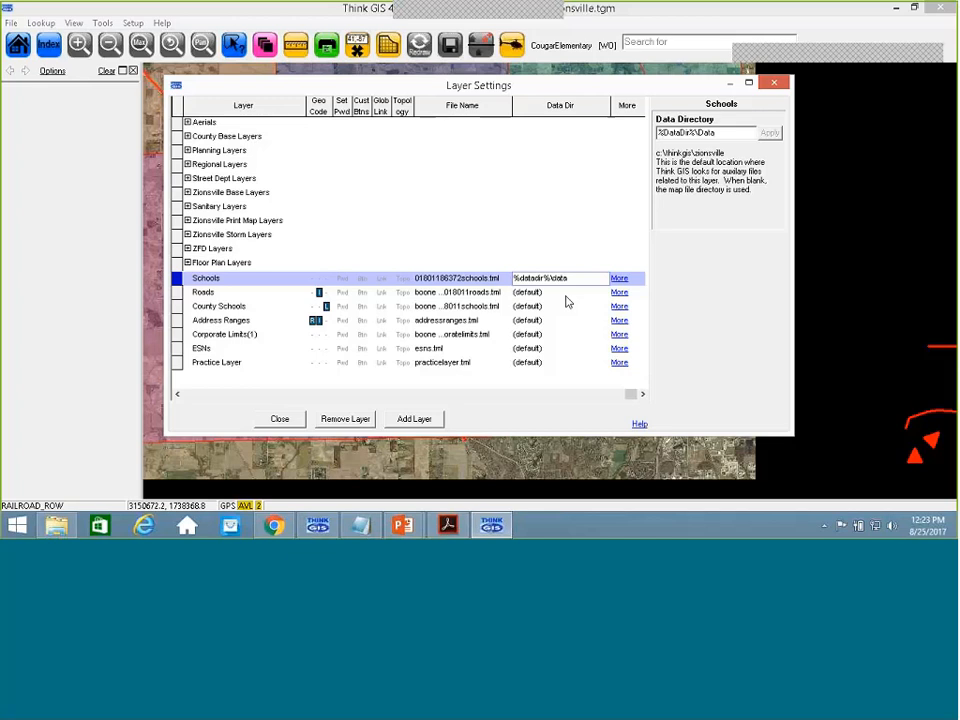
{"action": "left_click", "coordinate": [280, 420]}
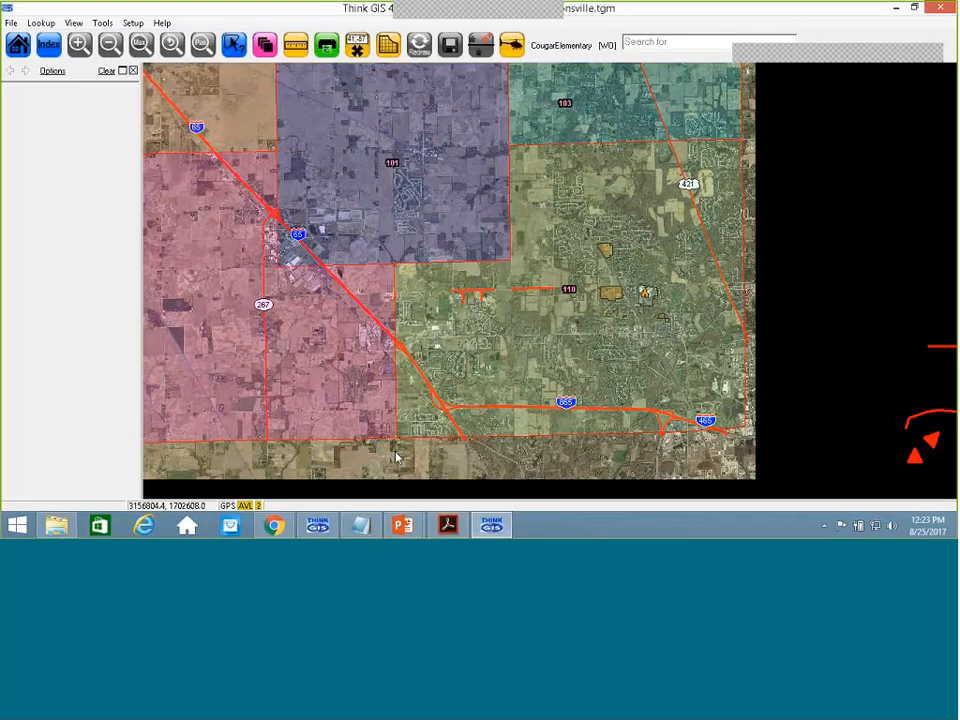
Try to lock the Schools layer for editing in this map window and close the layer settings.
{"action": "scroll", "coordinate": [643, 335], "scroll_direction": "up", "scroll_amount": 2}
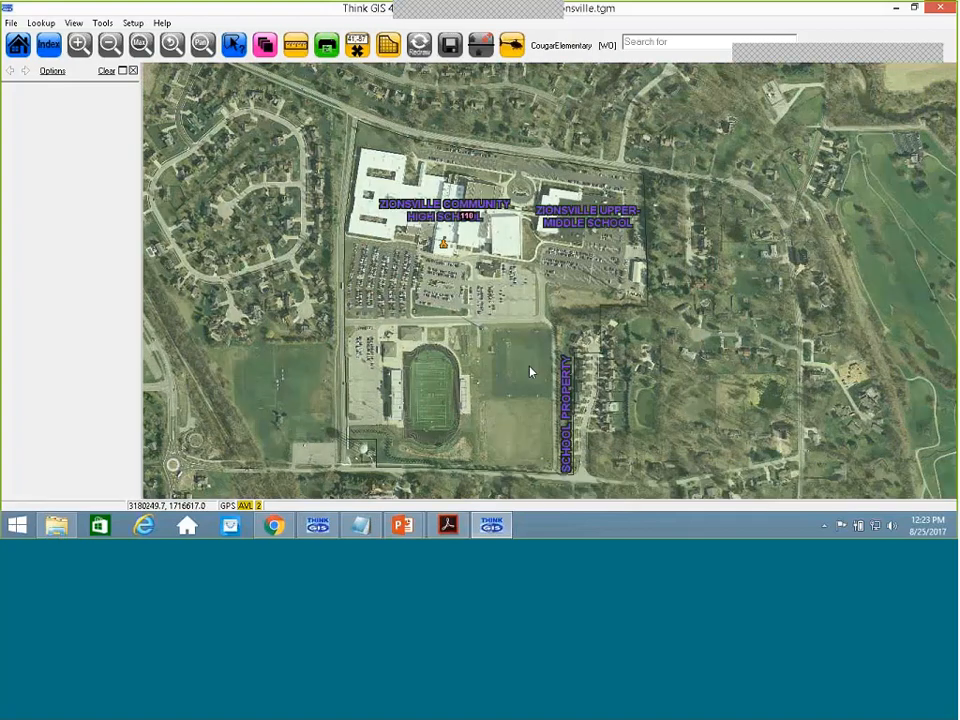
{"action": "scroll", "coordinate": [657, 316], "scroll_direction": "up", "scroll_amount": 2}
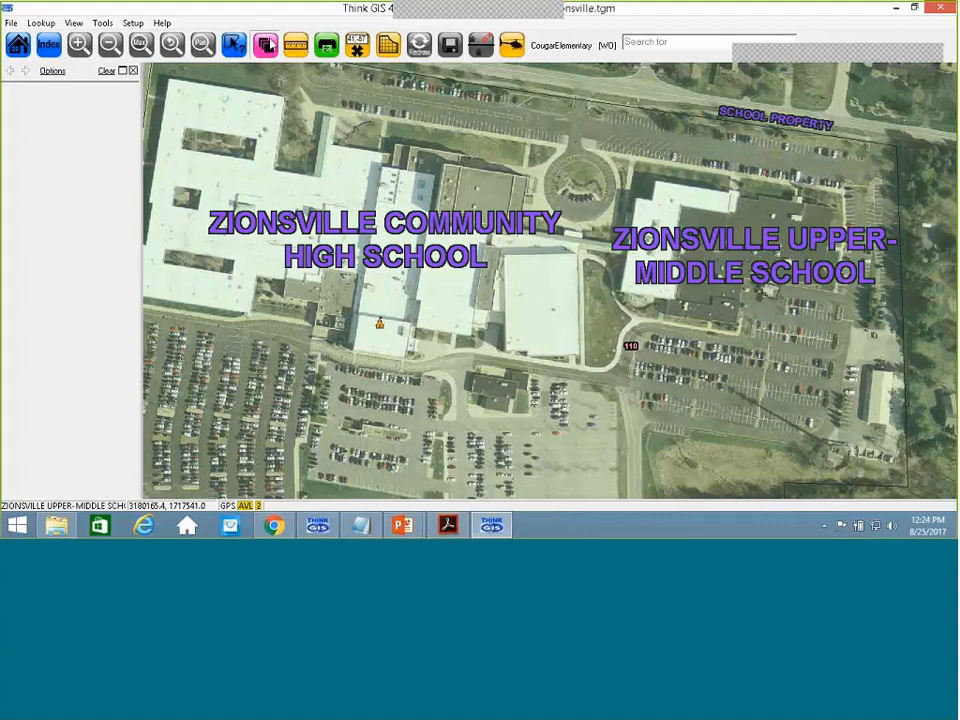
{"action": "left_click", "coordinate": [266, 45]}
{"action": "left_click", "coordinate": [505, 278]}
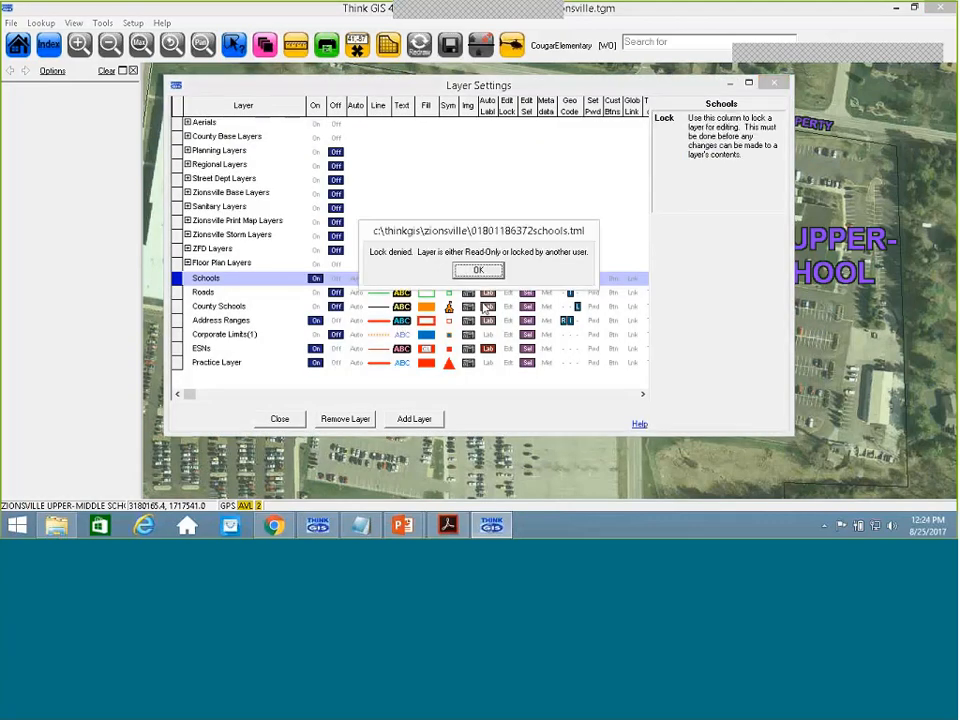
{"action": "left_click", "coordinate": [478, 270]}
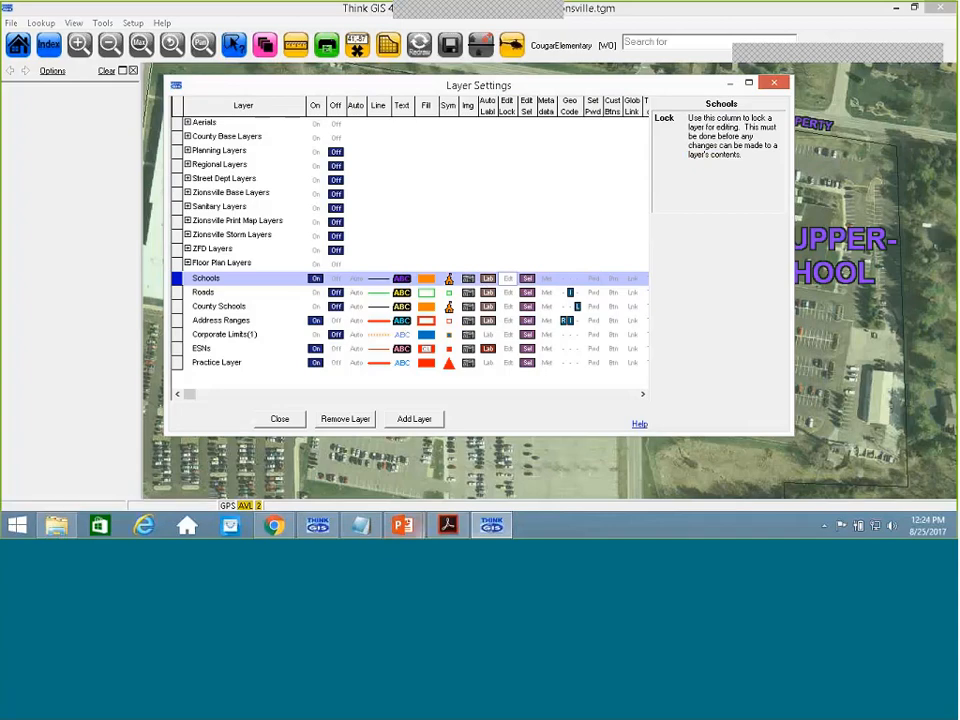
{"action": "left_click", "coordinate": [280, 419]}
In the other Think GIS window, start a new link named Crisis Plans for Zionsville Community High School that runs a script.
{"action": "left_click", "coordinate": [494, 530]}
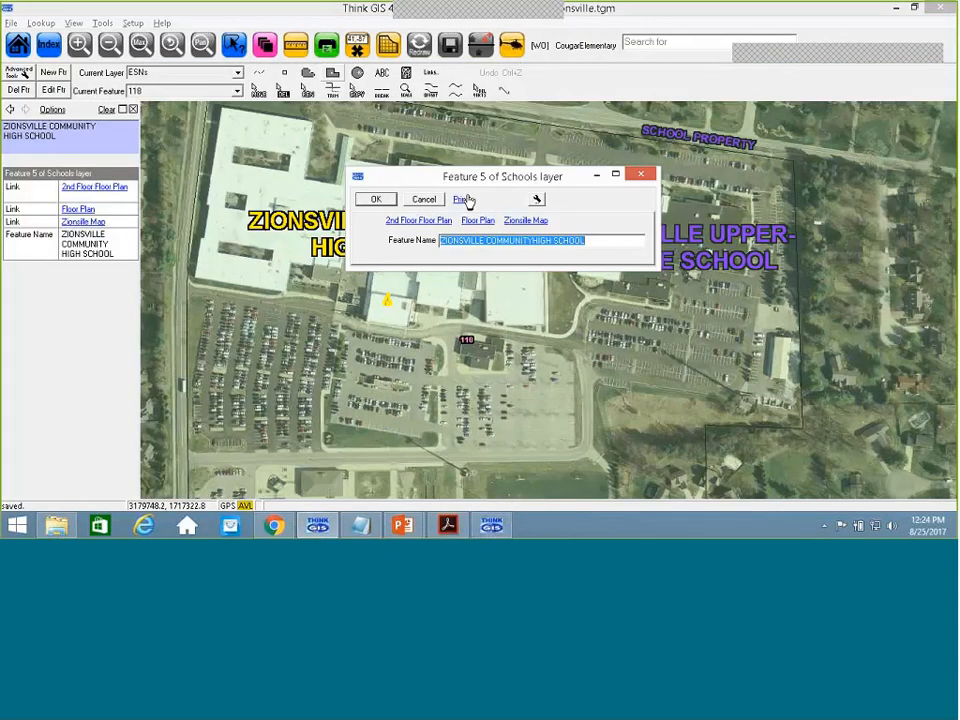
{"action": "left_click", "coordinate": [536, 199]}
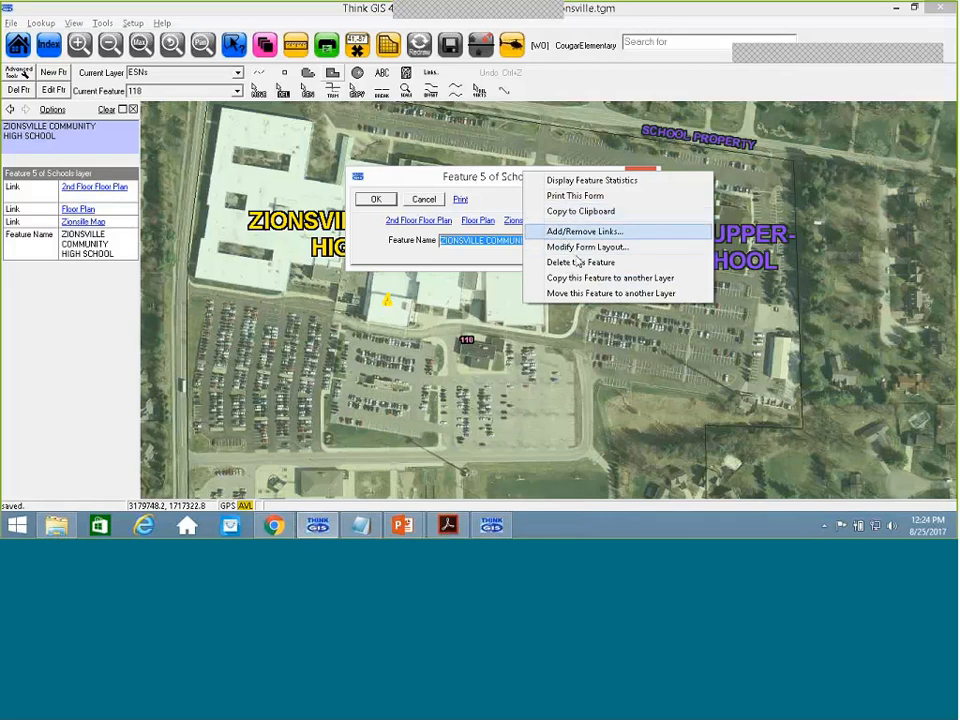
{"action": "left_click", "coordinate": [572, 231]}
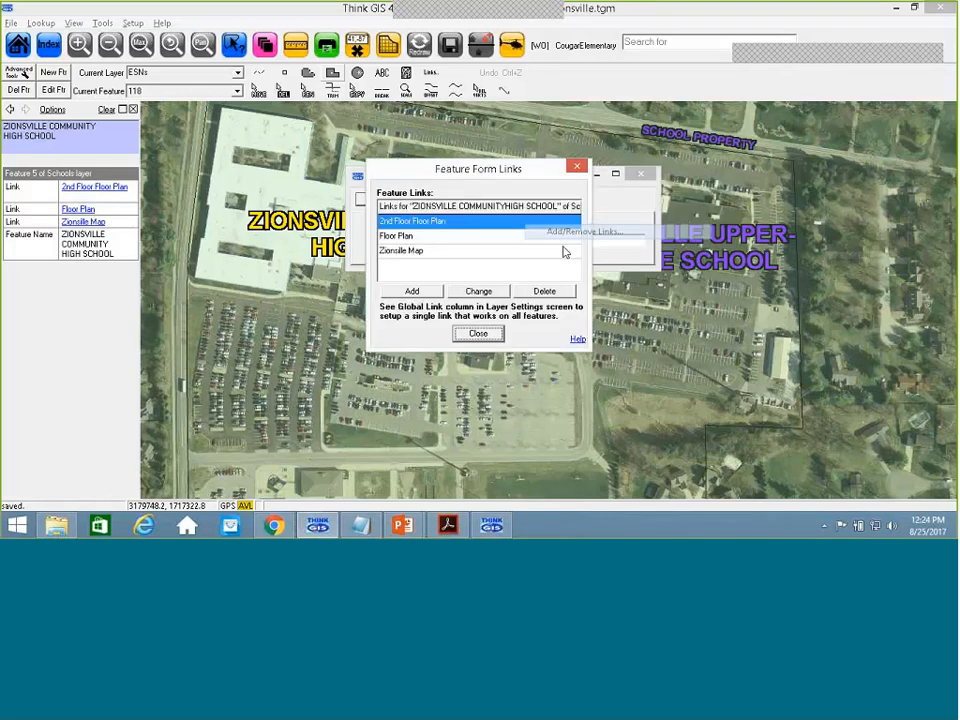
{"action": "left_click", "coordinate": [411, 291]}
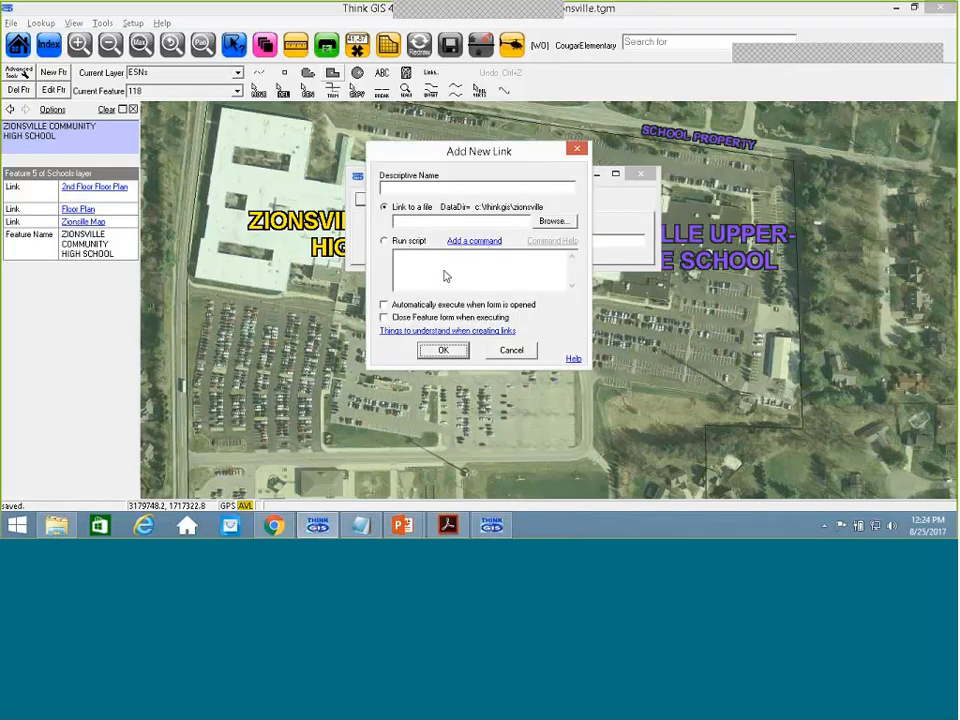
{"action": "left_click", "coordinate": [431, 193]}
{"action": "type", "text": "Ciri"}
{"action": "key", "text": "BackSpace"}
{"action": "key", "text": "BackSpace"}
{"action": "type", "text": "risis Plans"}
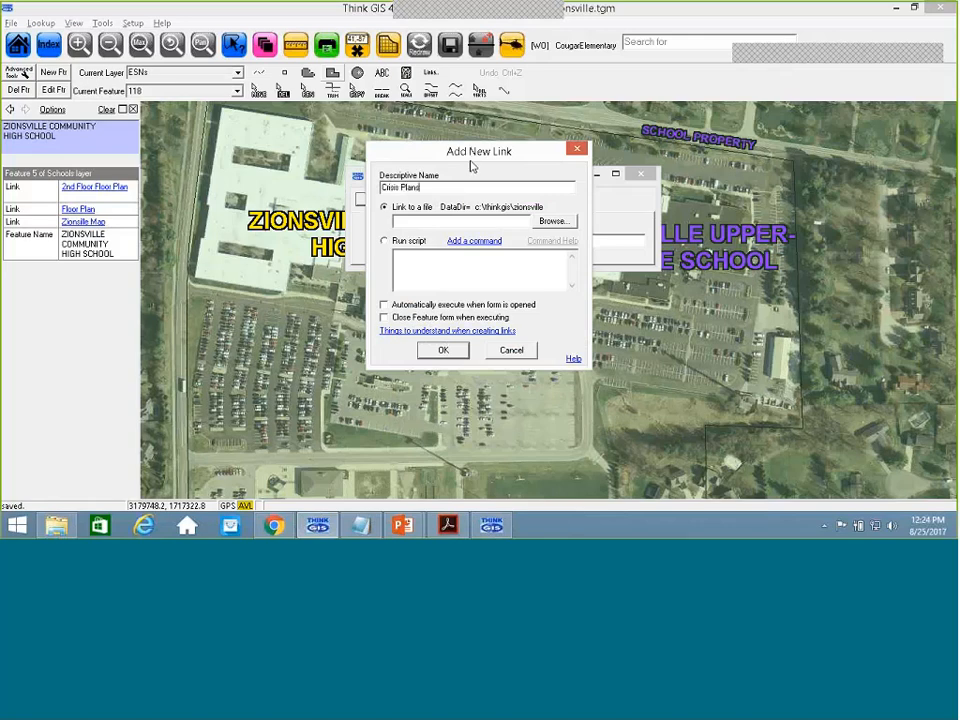
{"action": "left_click", "coordinate": [384, 241]}
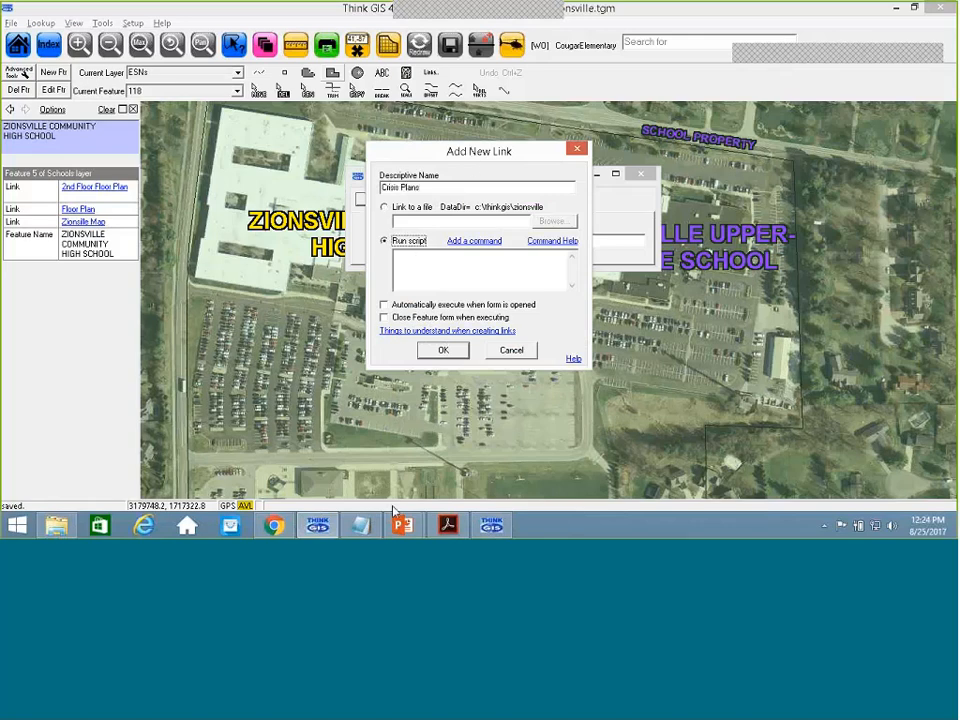
Copy PickRun %DataDir%\ZHS\CrisisPlans\*.pdf from UCshortcuts.txt into the link's script, accept the link and close the link list.
{"action": "left_click", "coordinate": [360, 526]}
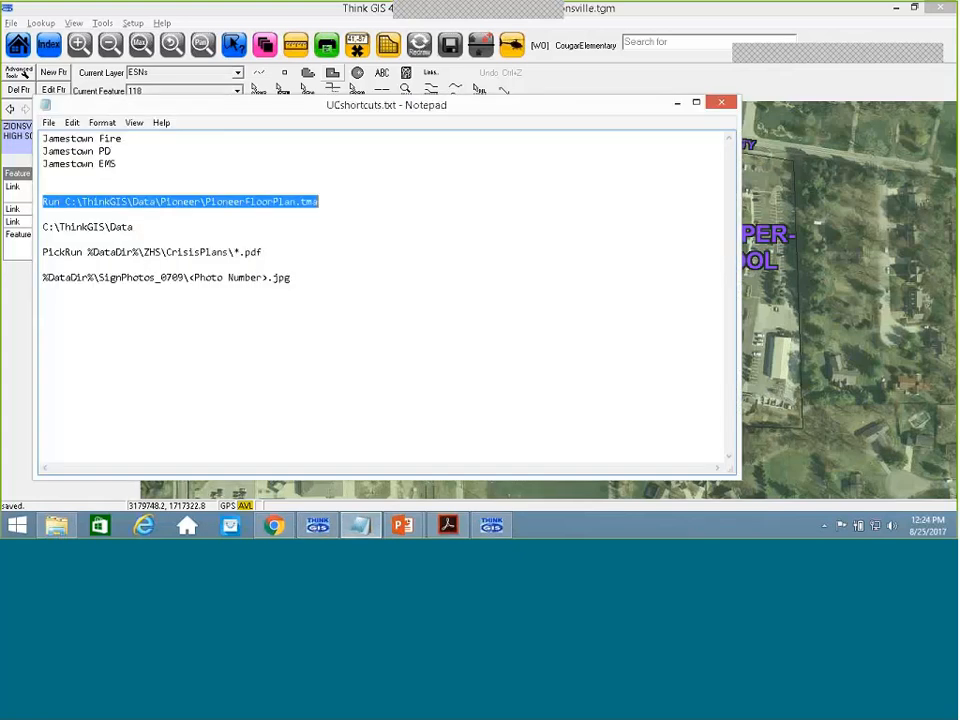
{"action": "left_click_drag", "start_coordinate": [262, 252], "coordinate": [43, 252]}
{"action": "key", "text": "ctrl+c"}
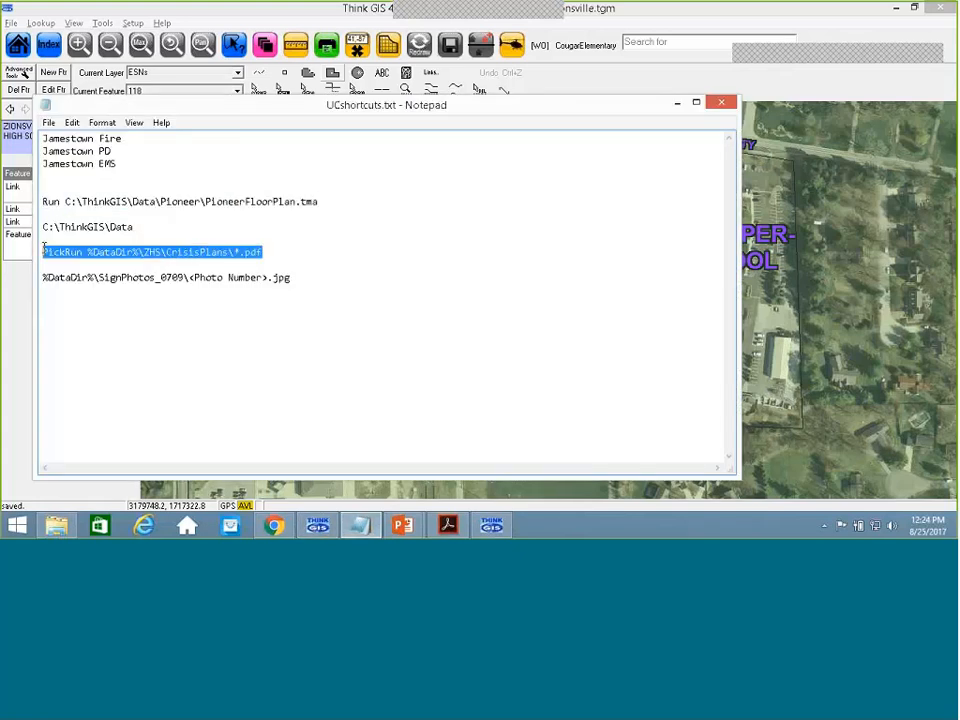
{"action": "left_click", "coordinate": [678, 103]}
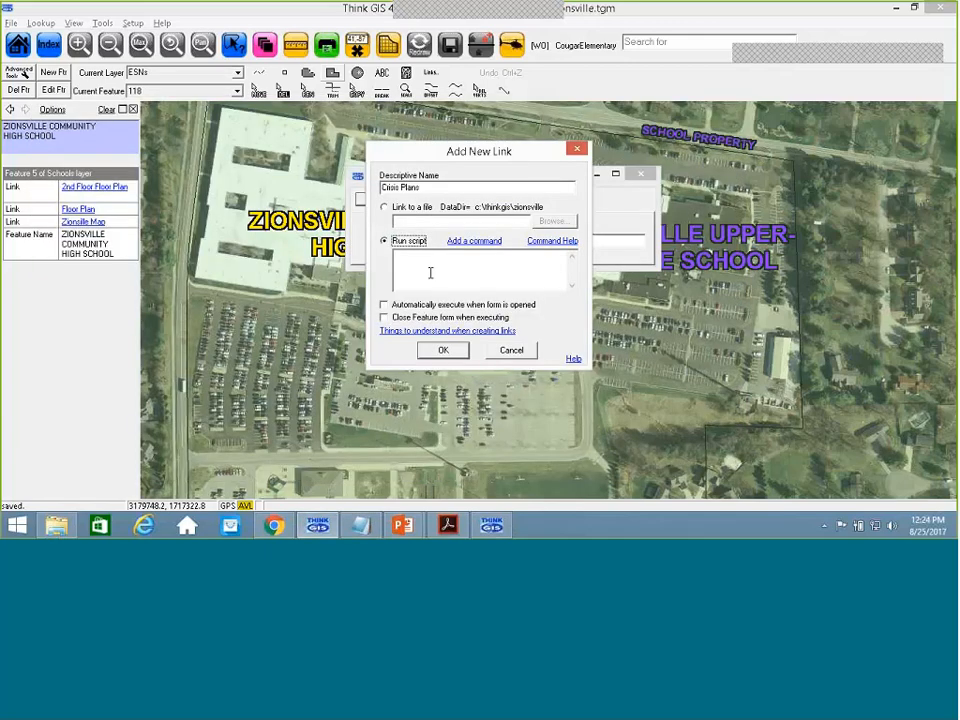
{"action": "left_click", "coordinate": [423, 258]}
{"action": "key", "text": "ctrl+v"}
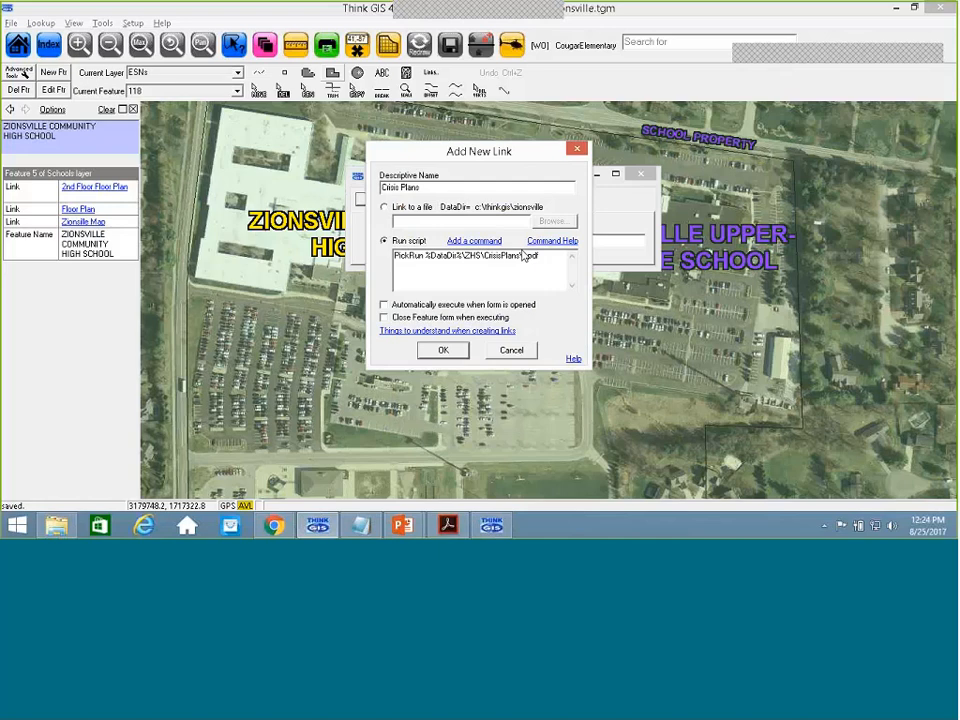
{"action": "left_click", "coordinate": [445, 350]}
{"action": "left_click", "coordinate": [476, 333]}
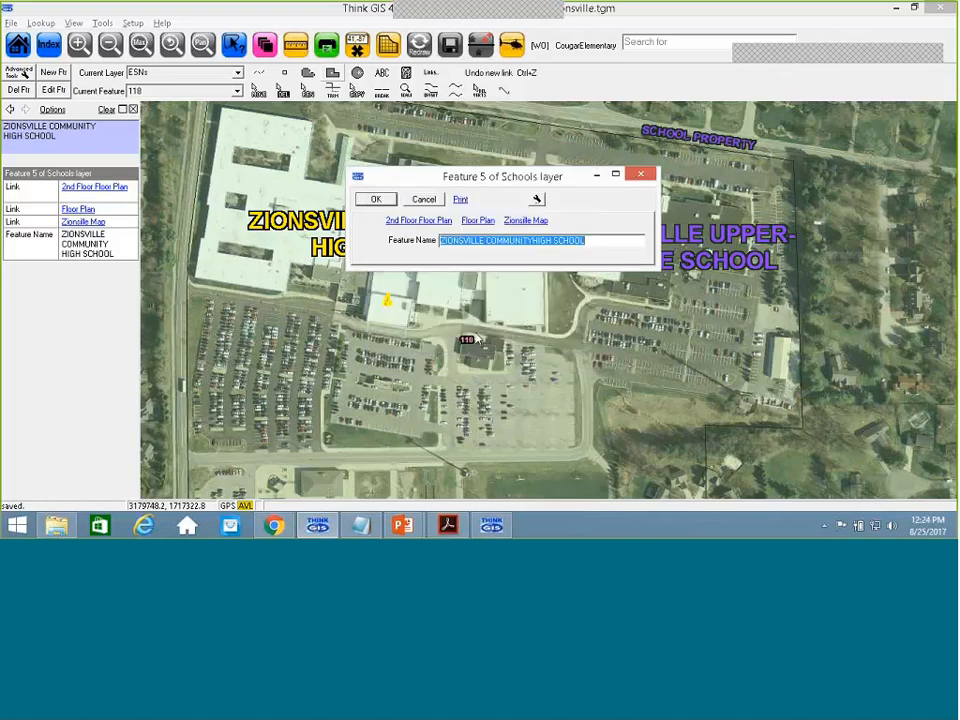
Accept the high school's feature form with the Crisis Plans link and save the map.
{"action": "left_click_drag", "start_coordinate": [477, 338], "coordinate": [468, 336]}
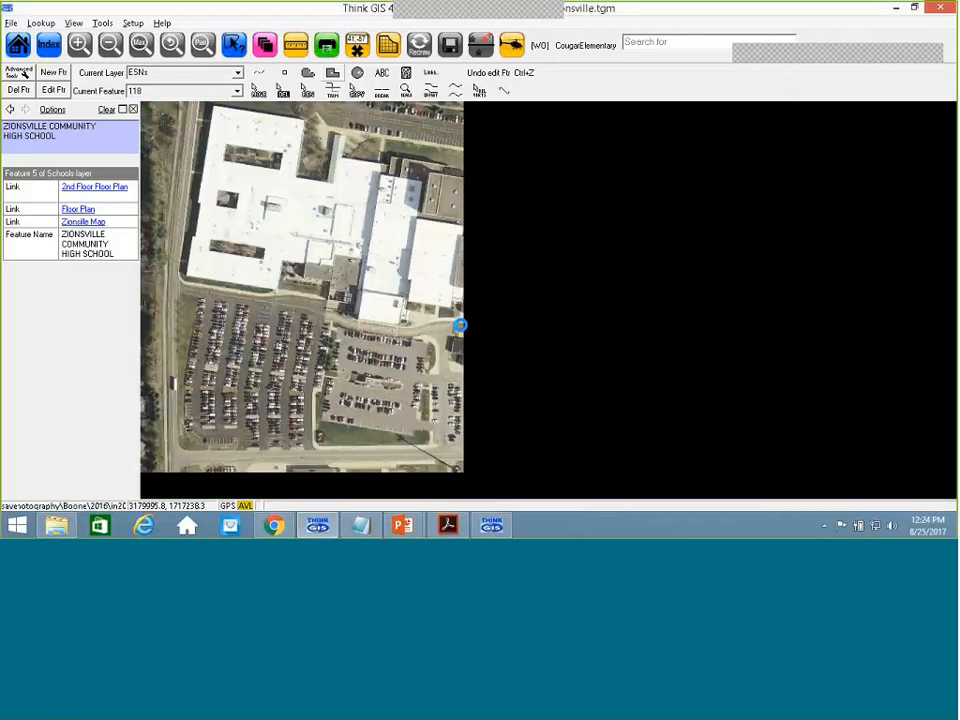
{"action": "left_click", "coordinate": [12, 23]}
{"action": "left_click", "coordinate": [33, 70]}
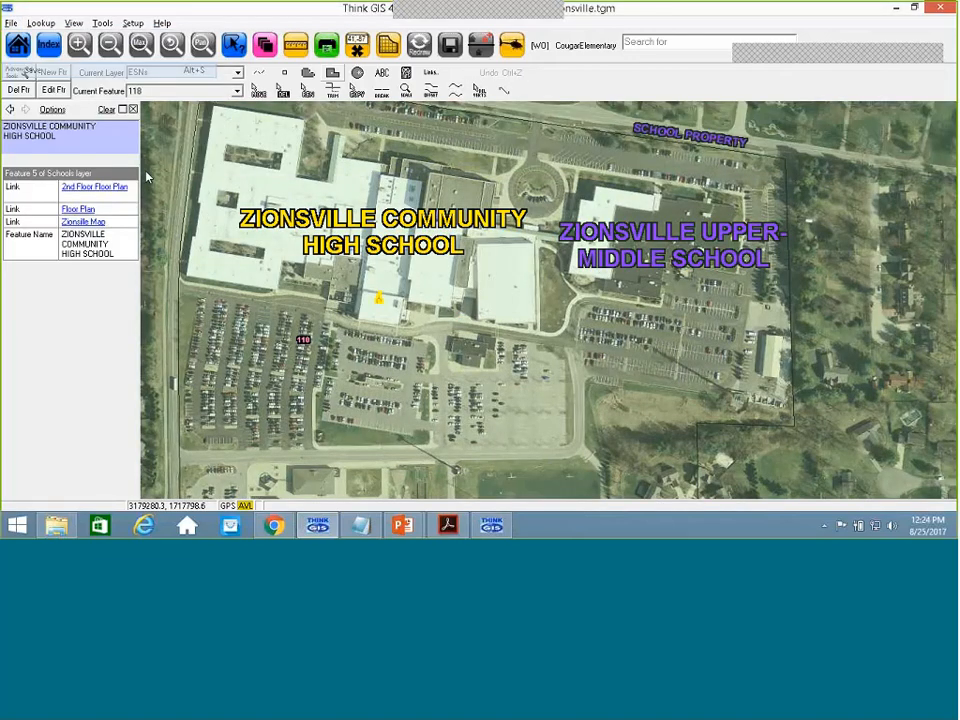
Reopen the high school's feature form and test its Crisis Plans link.
{"action": "left_click", "coordinate": [366, 298]}
{"action": "double_click", "coordinate": [377, 296]}
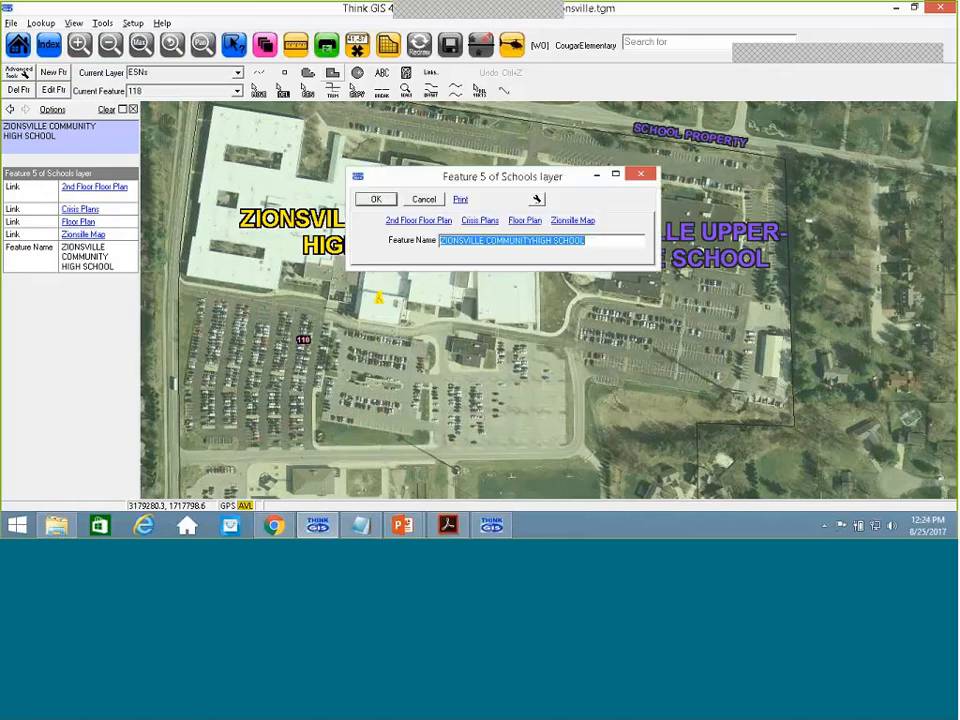
{"action": "left_click", "coordinate": [481, 221]}
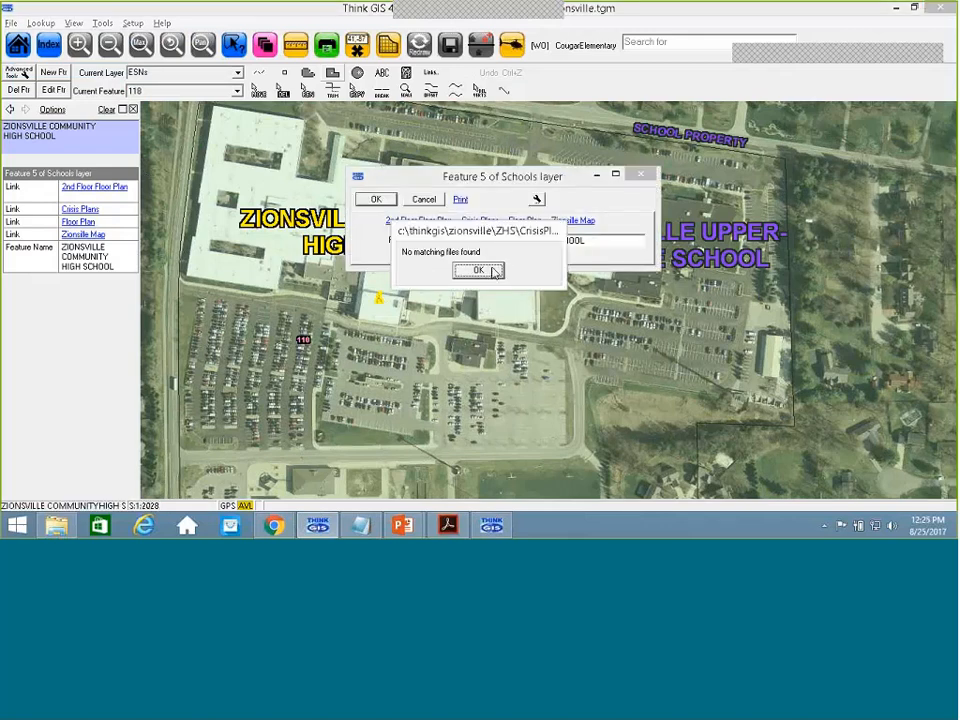
{"action": "left_click", "coordinate": [478, 271]}
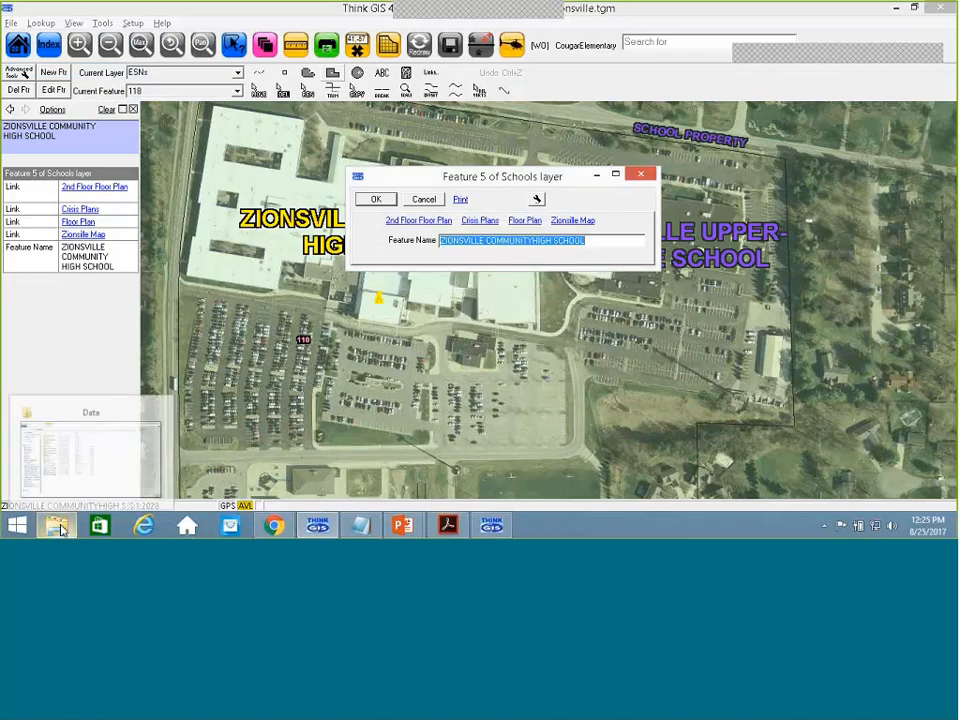
Switch to File Explorer and check the PDF files in the Data\ZHS\CrisisPlans folder.
{"action": "left_click", "coordinate": [60, 528]}
{"action": "left_click", "coordinate": [498, 300]}
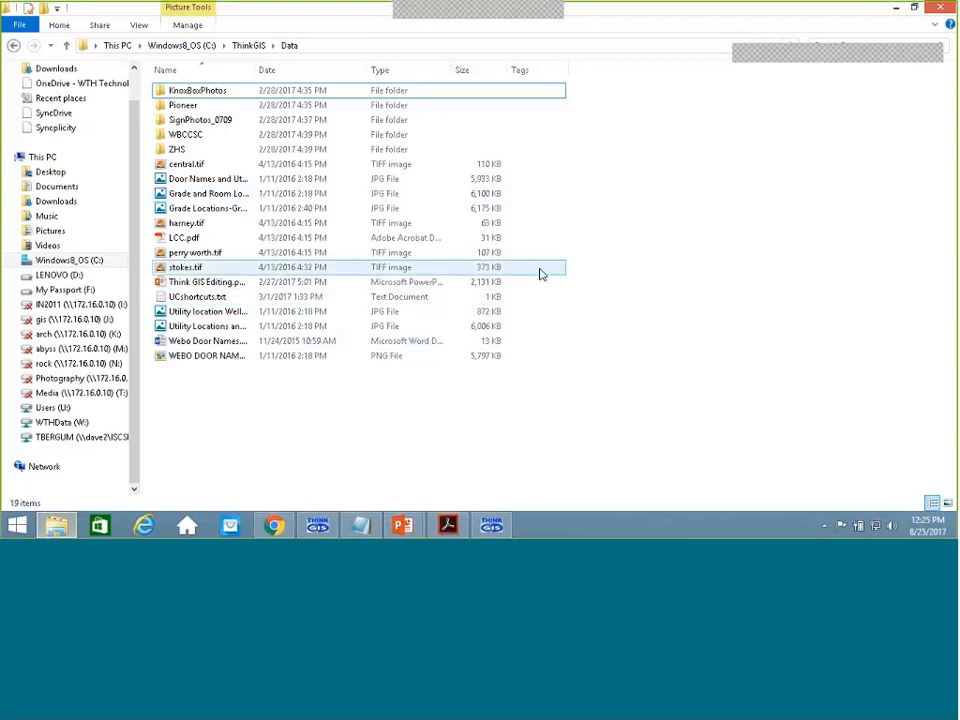
{"action": "left_click", "coordinate": [212, 151]}
{"action": "double_click", "coordinate": [212, 151]}
{"action": "double_click", "coordinate": [206, 92]}
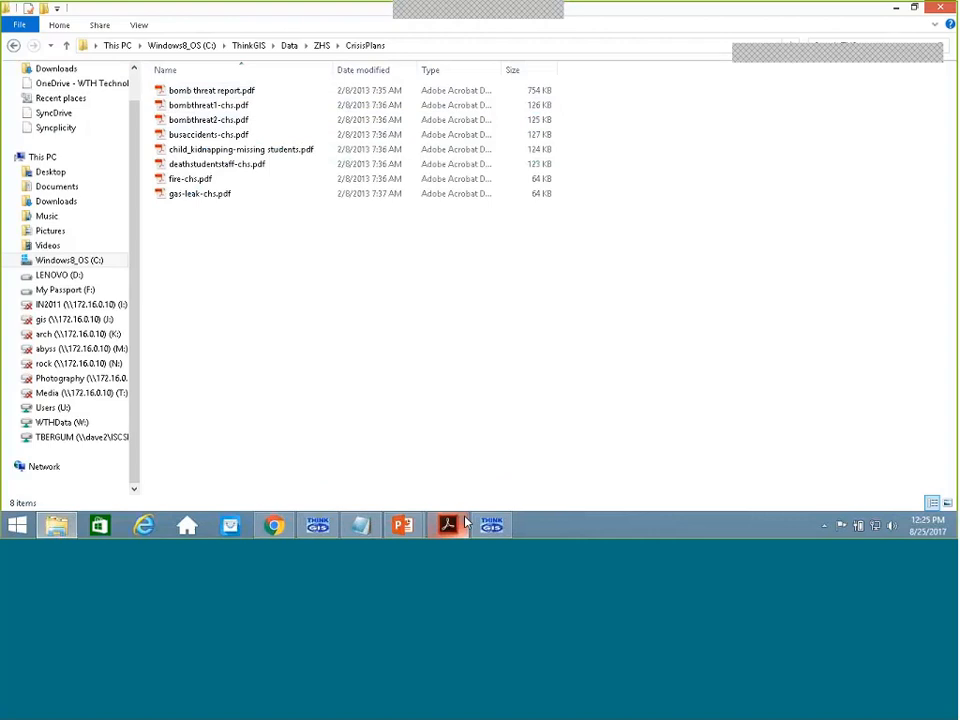
Switch back to Think GIS and open the high school's Crisis Plans link for changing from its feature links.
{"action": "left_click", "coordinate": [317, 525]}
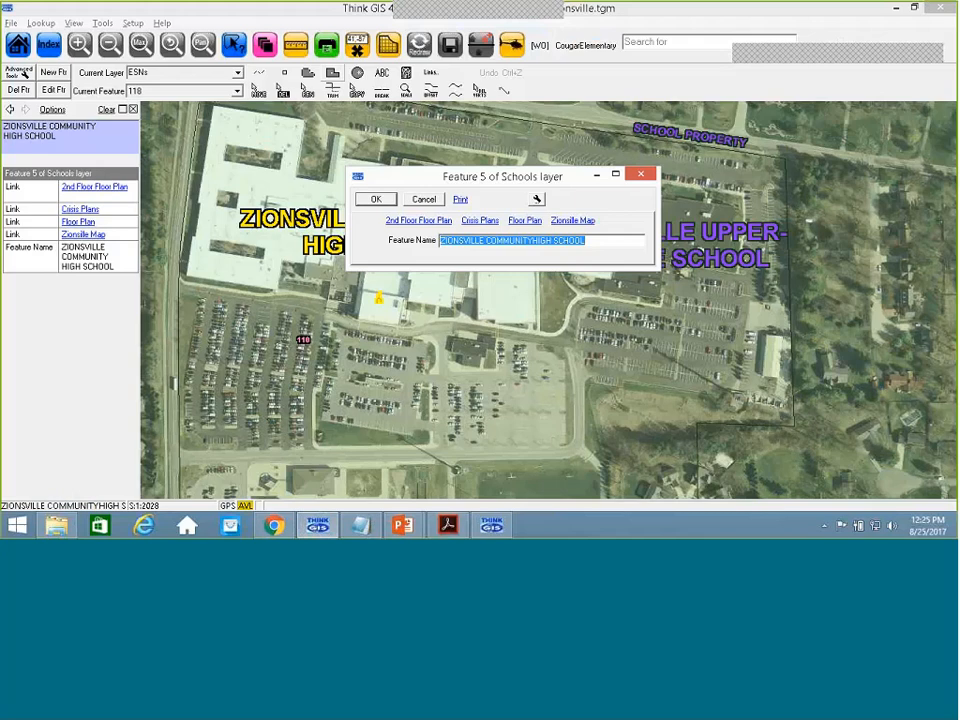
{"action": "left_click", "coordinate": [536, 199]}
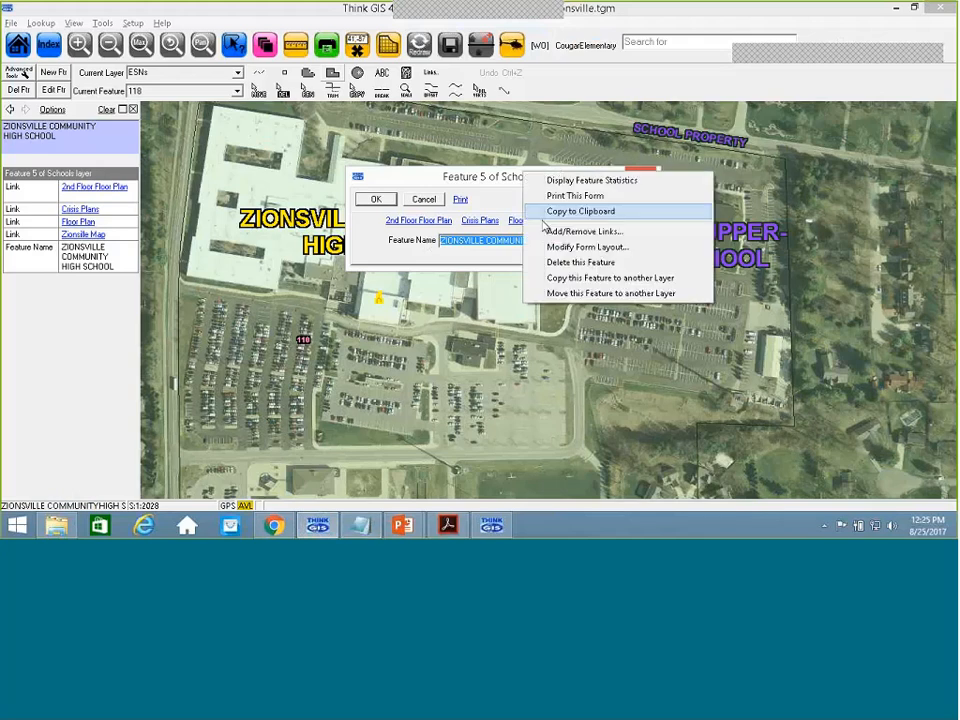
{"action": "left_click", "coordinate": [583, 231]}
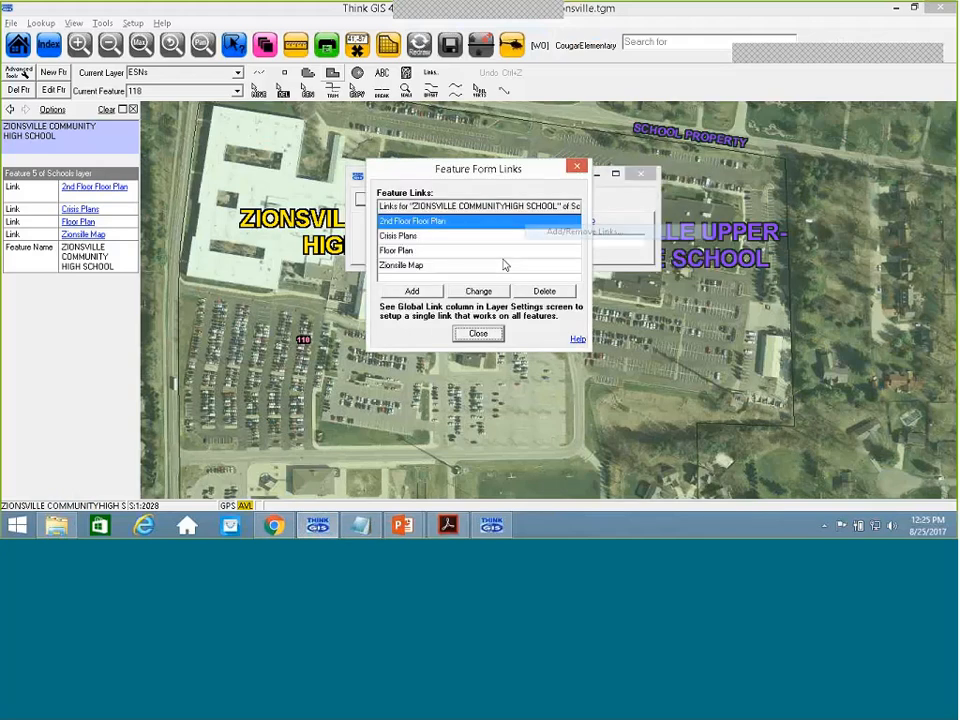
{"action": "left_click", "coordinate": [485, 236]}
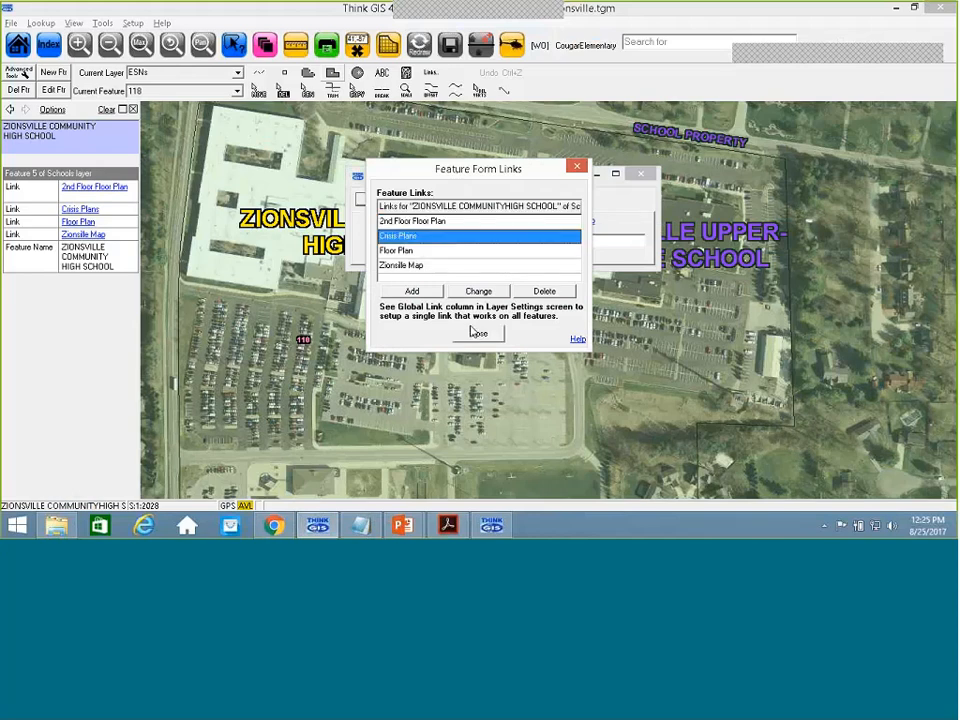
{"action": "left_click", "coordinate": [478, 291]}
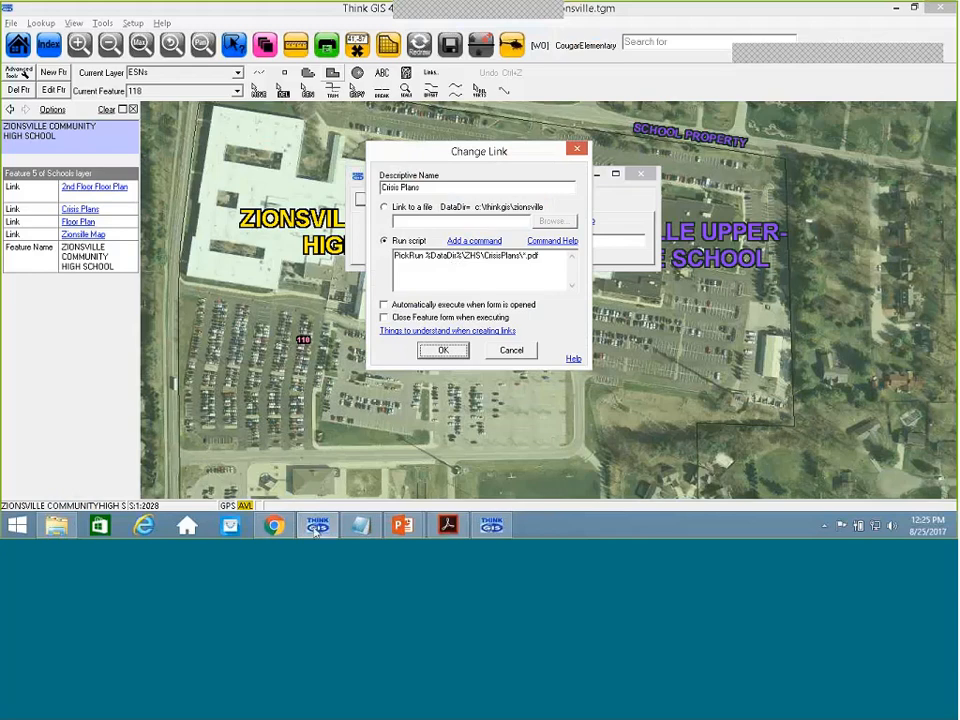
Copy the CrisisPlans folder path from File Explorer, set the script to PickRun C:\ThinkGIS\Data\ZHS\CrisisPlans\*.pdf, and accept the link and feature form.
{"action": "left_click", "coordinate": [66, 526]}
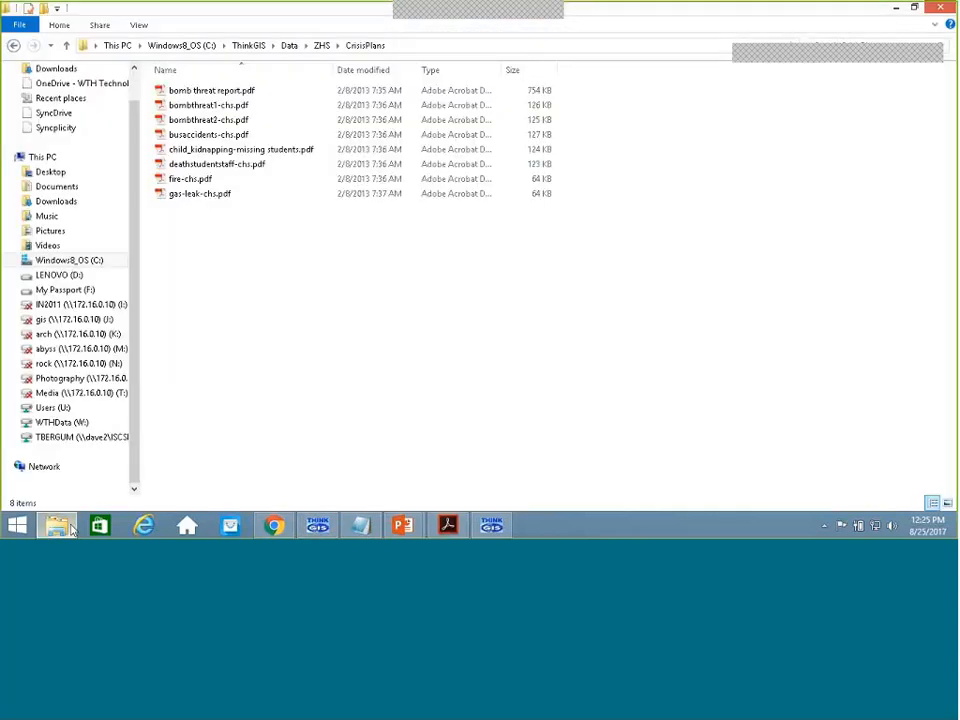
{"action": "left_click", "coordinate": [409, 47]}
{"action": "key", "text": "ctrl+c"}
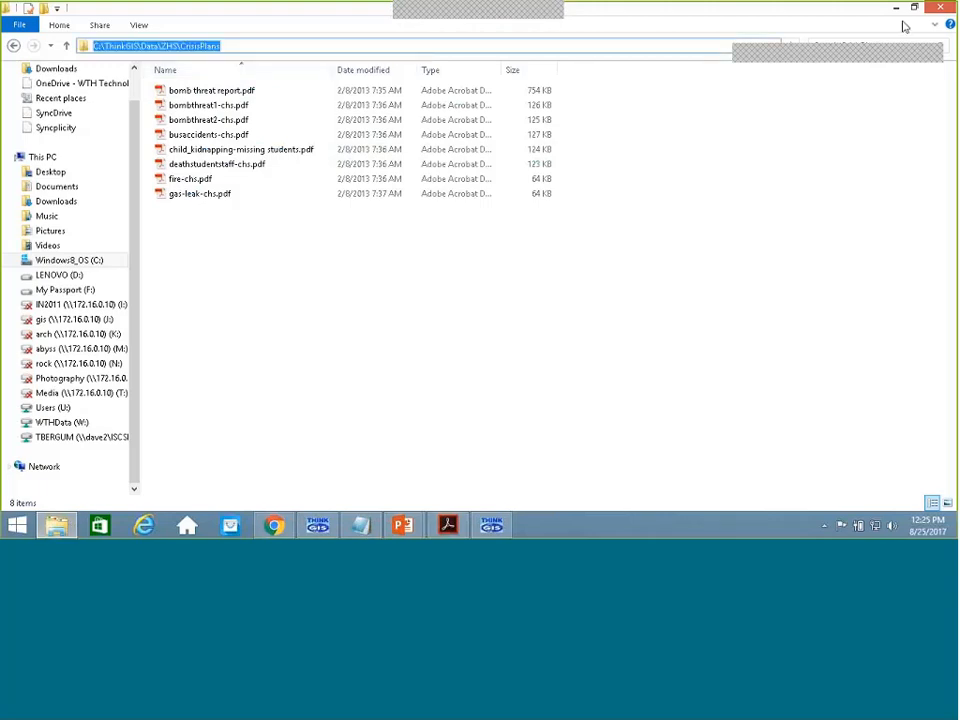
{"action": "key", "text": "alt+Tab"}
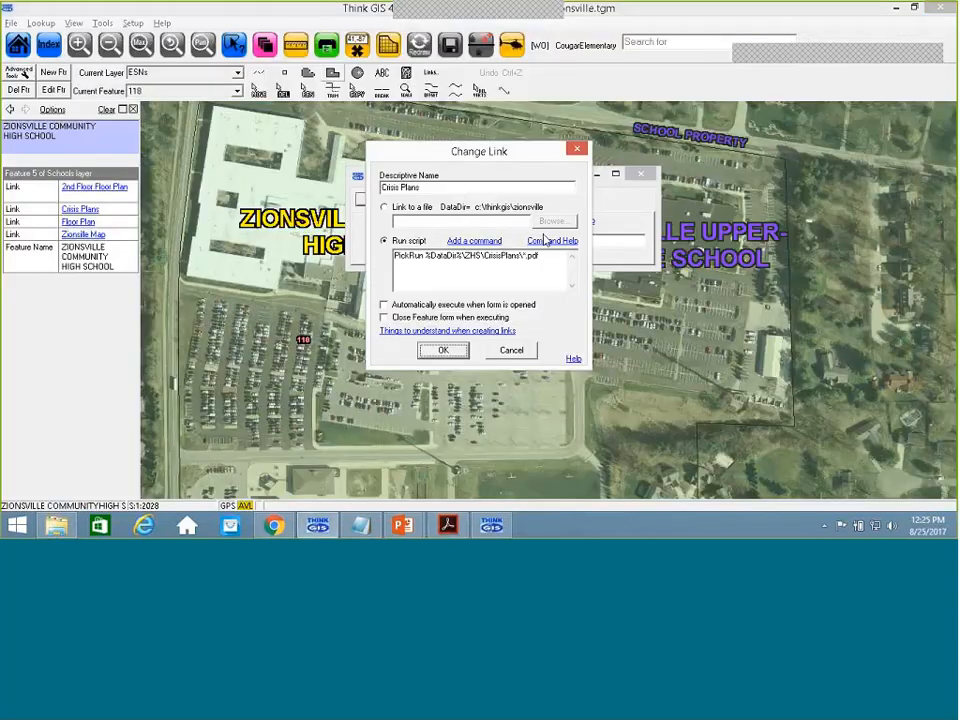
{"action": "left_click", "coordinate": [480, 257]}
{"action": "left_click_drag", "start_coordinate": [520, 257], "coordinate": [427, 259]}
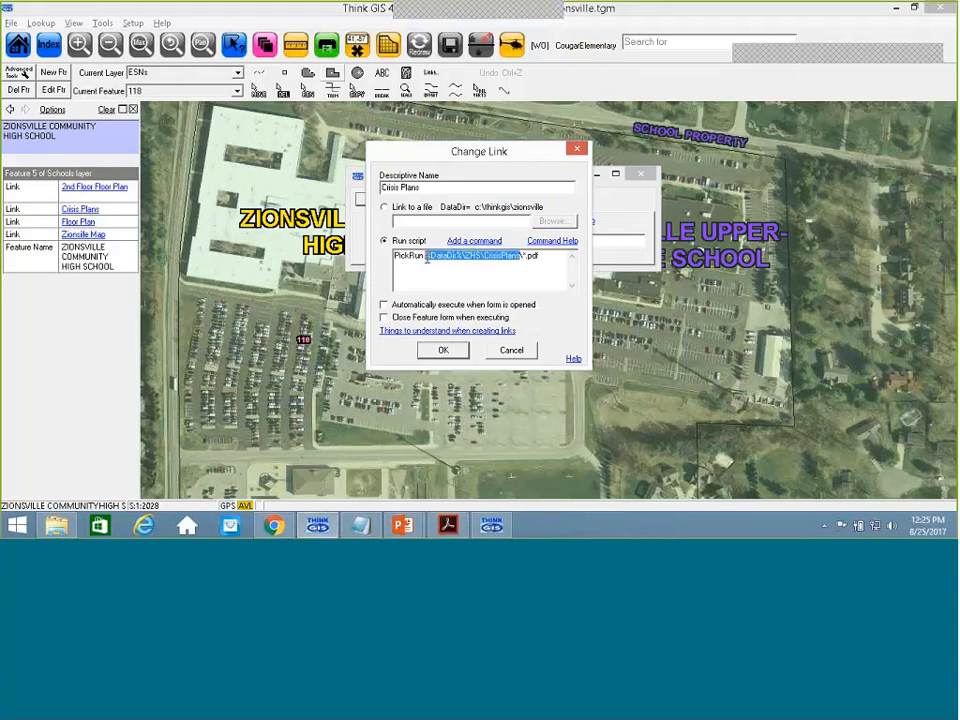
{"action": "key", "text": "ctrl+v"}
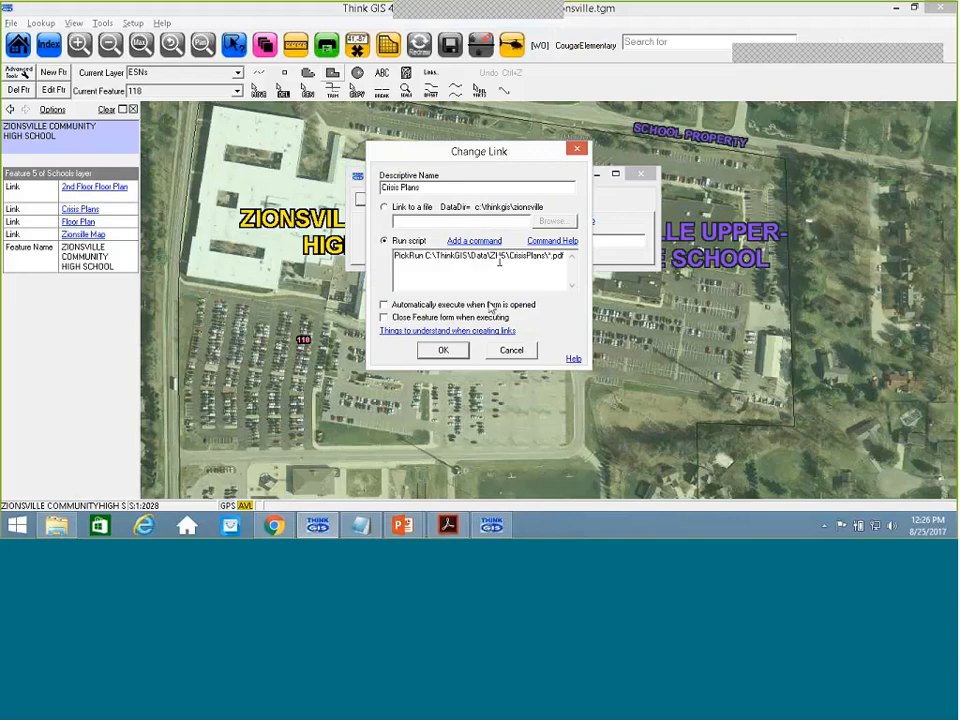
{"action": "left_click", "coordinate": [443, 350]}
{"action": "left_click", "coordinate": [480, 332]}
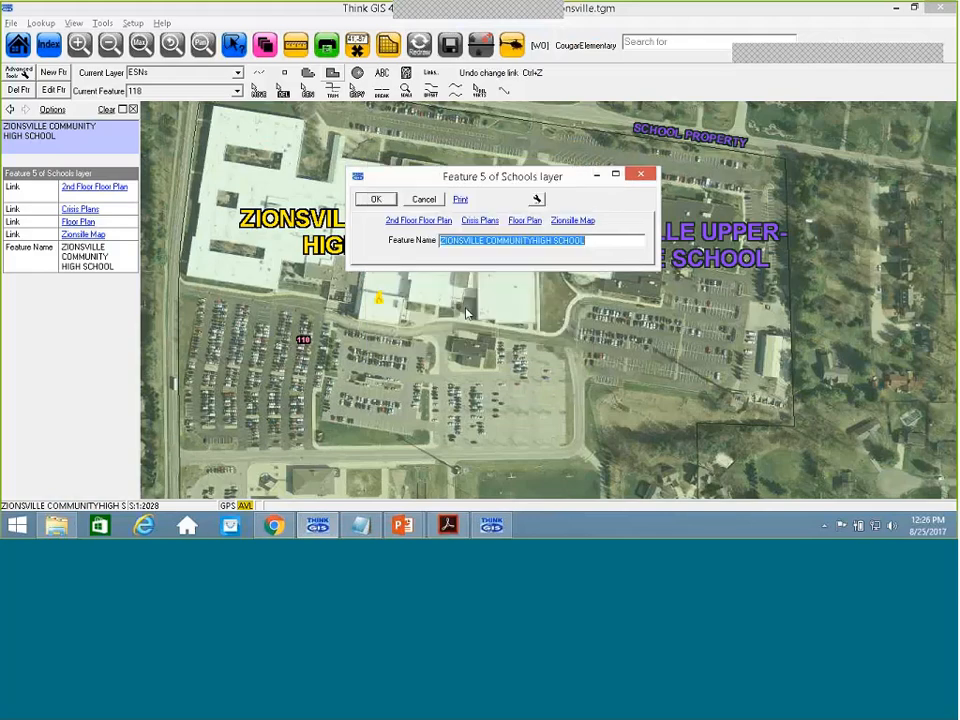
{"action": "left_click", "coordinate": [428, 221]}
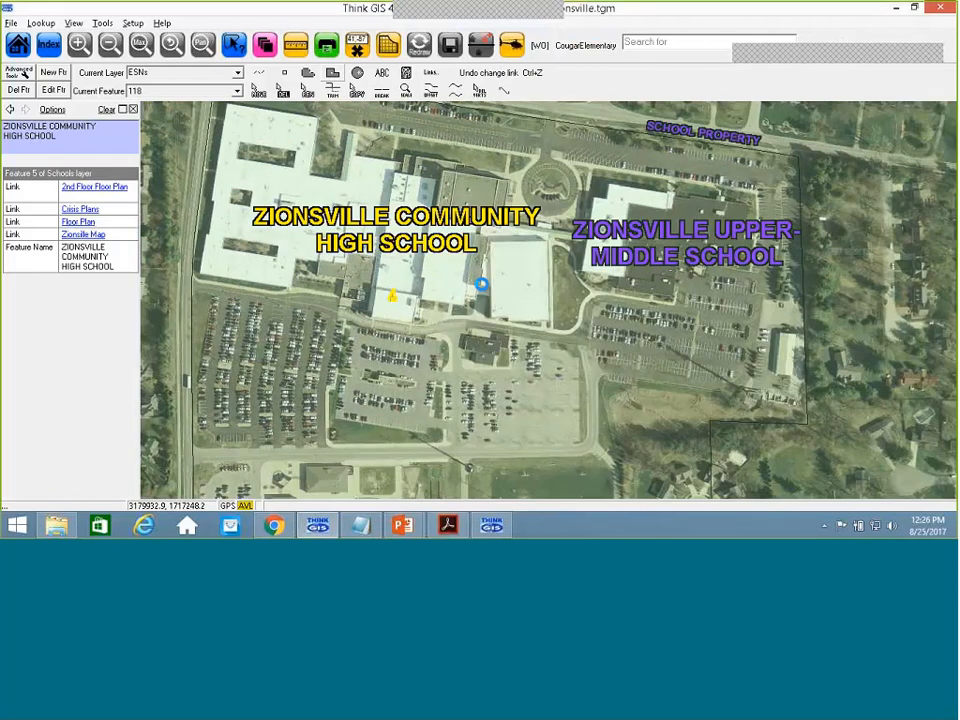
Reopen the high school's feature form, test its Crisis Plans link by viewing busaccidents-chs.pdf, and minimize the PDF reader.
{"action": "left_click", "coordinate": [481, 284]}
{"action": "left_click", "coordinate": [480, 221]}
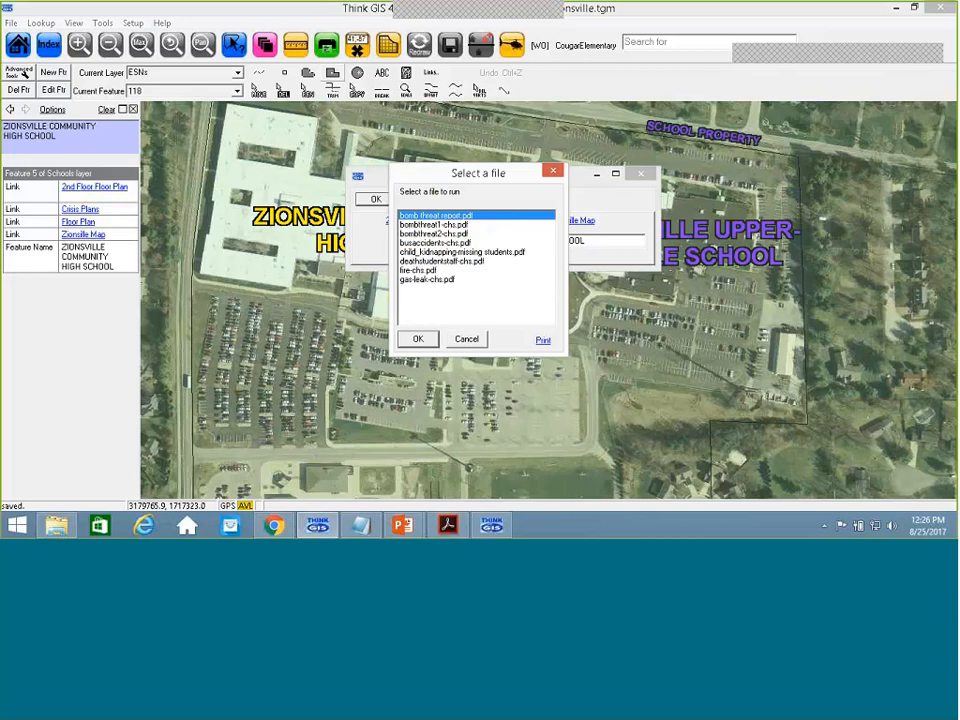
{"action": "left_click", "coordinate": [435, 242]}
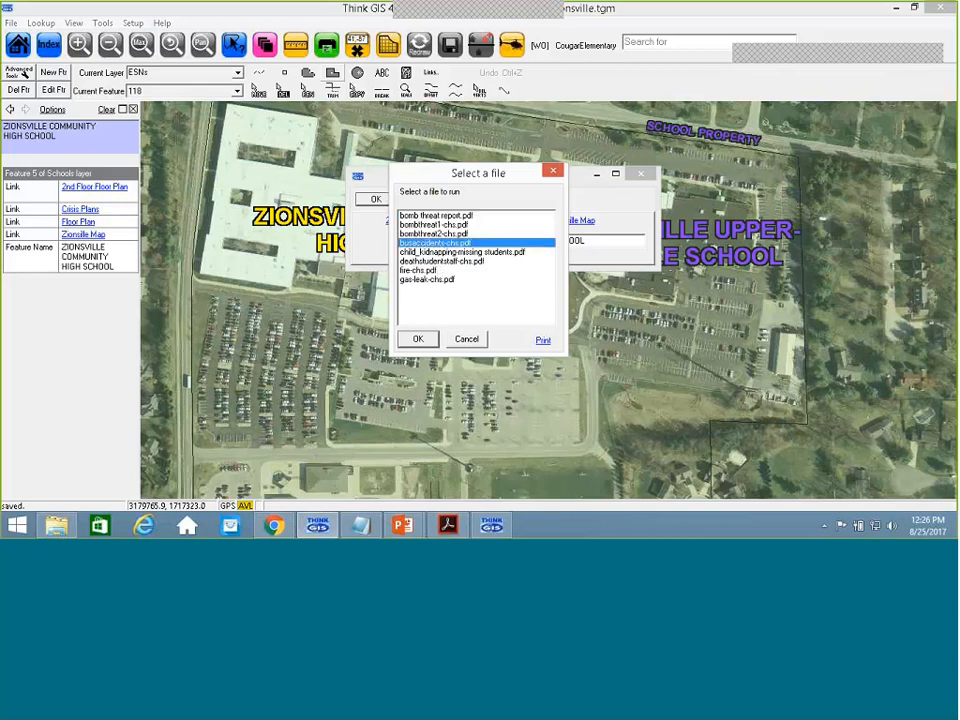
{"action": "key", "text": "Return"}
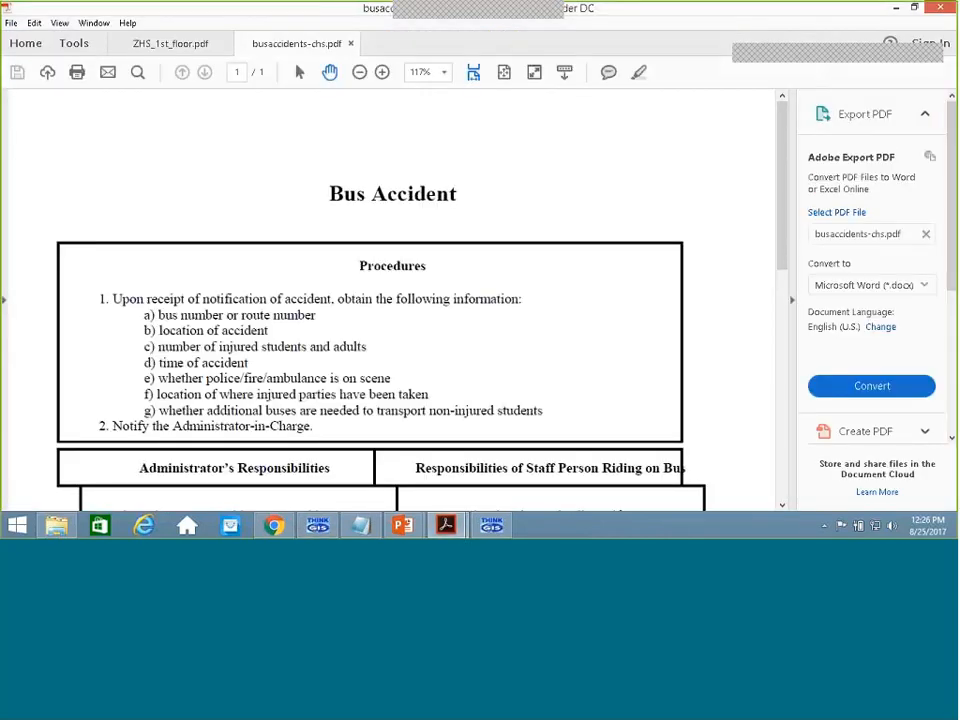
{"action": "left_click_drag", "start_coordinate": [783, 149], "coordinate": [745, 120]}
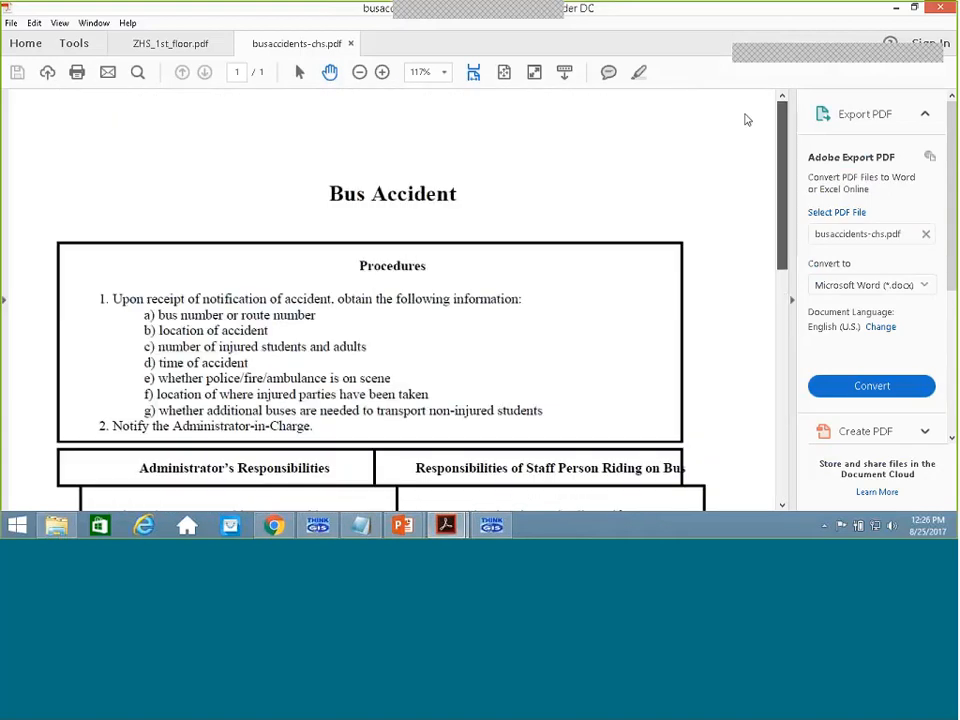
{"action": "left_click", "coordinate": [897, 10]}
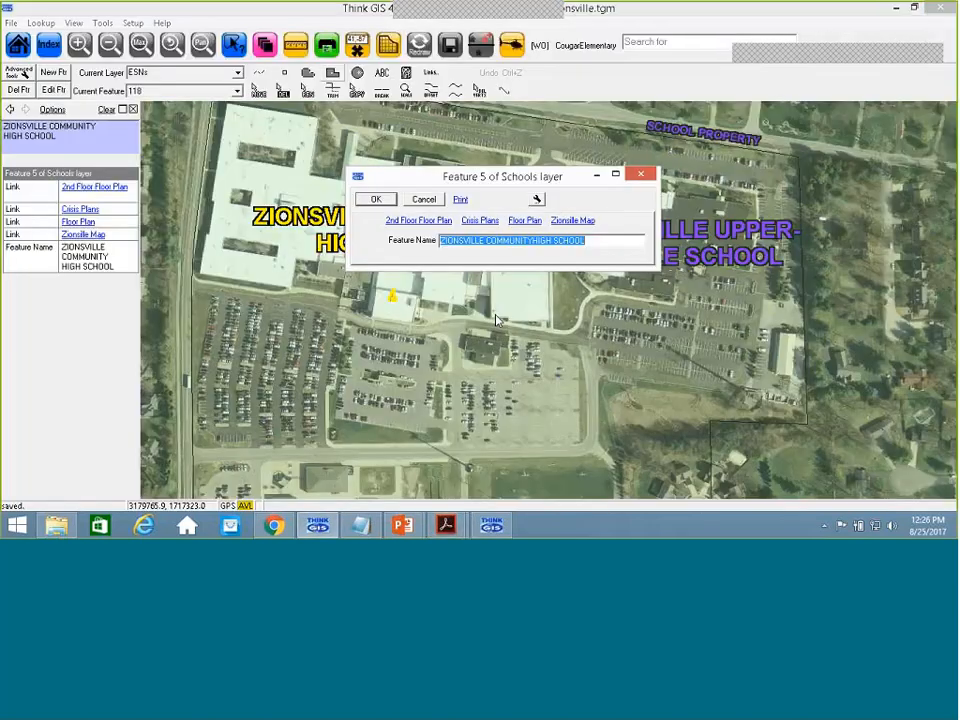
Accept the high school's form, exit the Zionsville map and the slide show, and open the Franklin map from the desktop.
{"action": "left_click", "coordinate": [376, 199]}
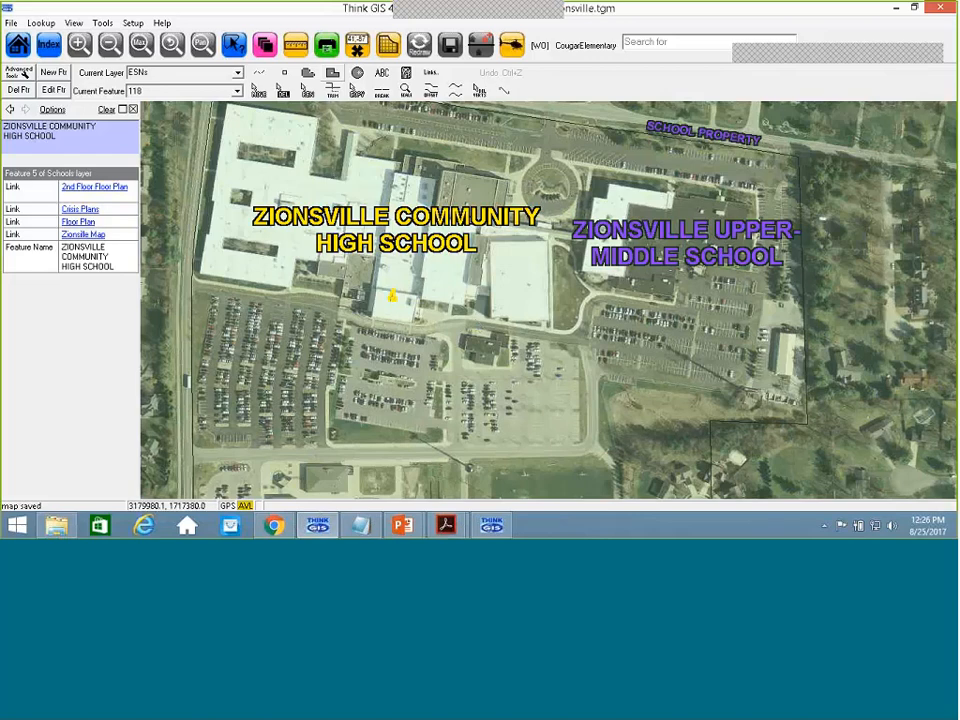
{"action": "left_click", "coordinate": [11, 22]}
{"action": "left_click", "coordinate": [30, 204]}
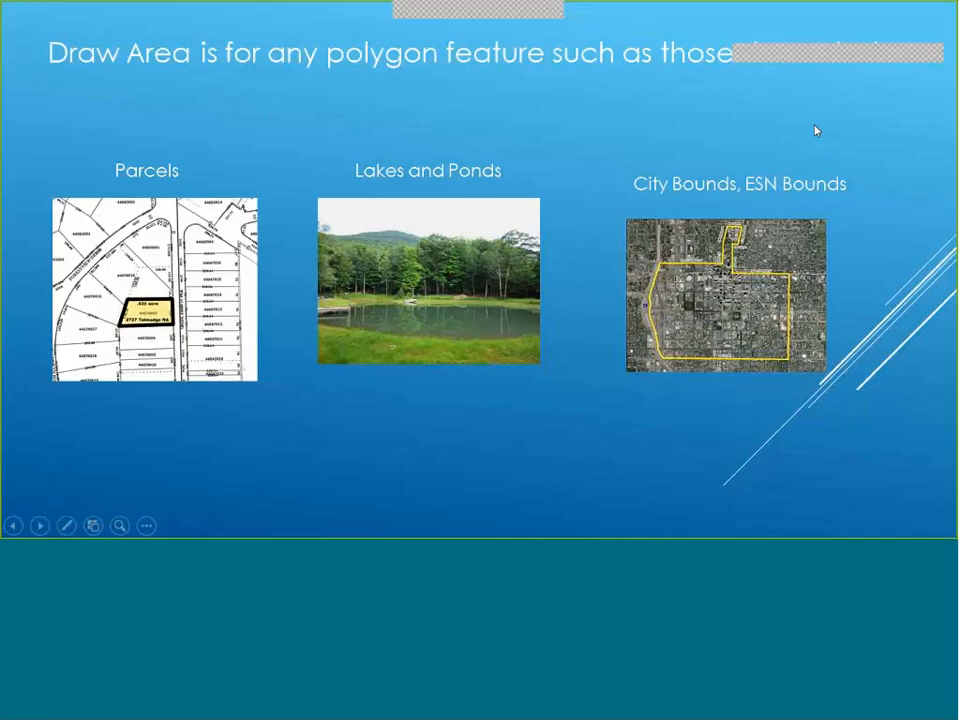
{"action": "key", "text": "Escape"}
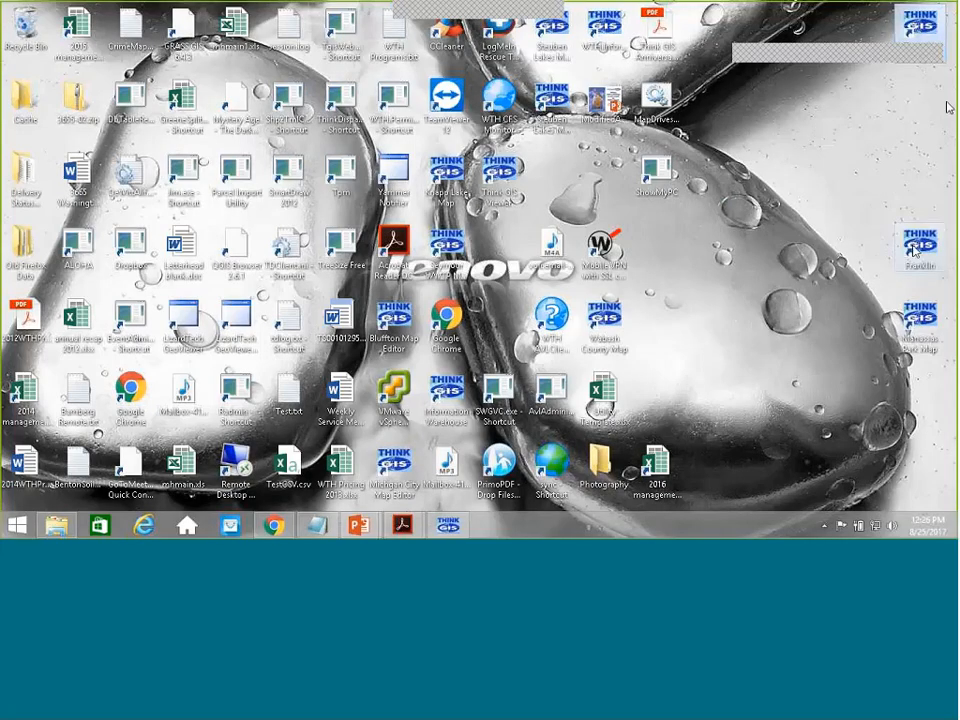
{"action": "double_click", "coordinate": [920, 24]}
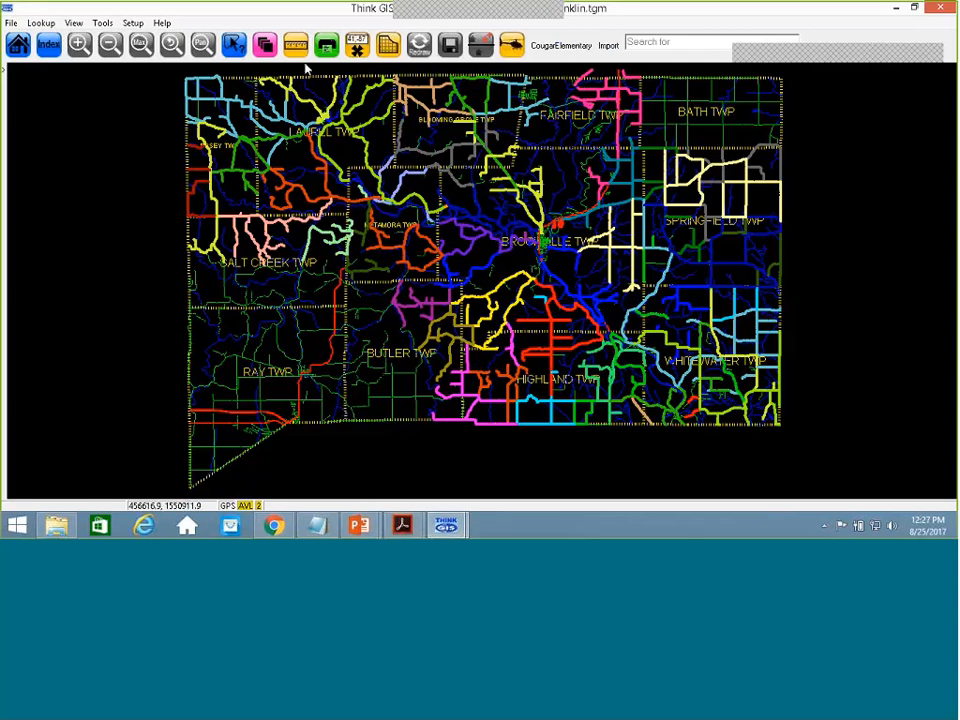
Open the first global link of the Completed Sign Inventory layer in the enlarged layer settings.
{"action": "left_click", "coordinate": [265, 45]}
{"action": "scroll", "coordinate": [363, 297], "scroll_direction": "down", "scroll_amount": 10}
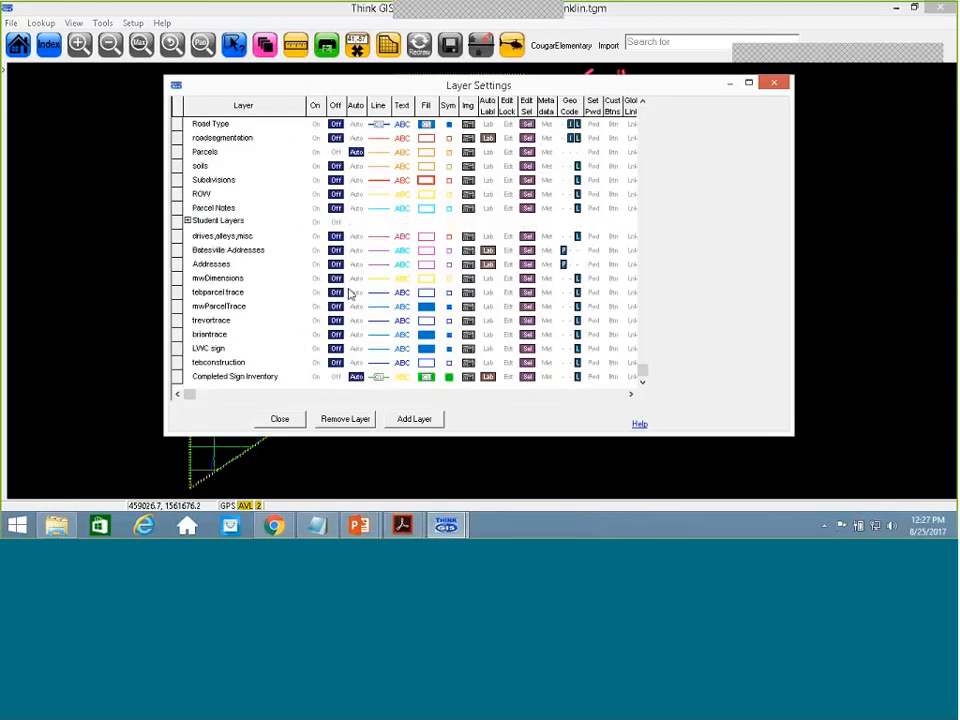
{"action": "left_click_drag", "start_coordinate": [794, 435], "coordinate": [914, 461]}
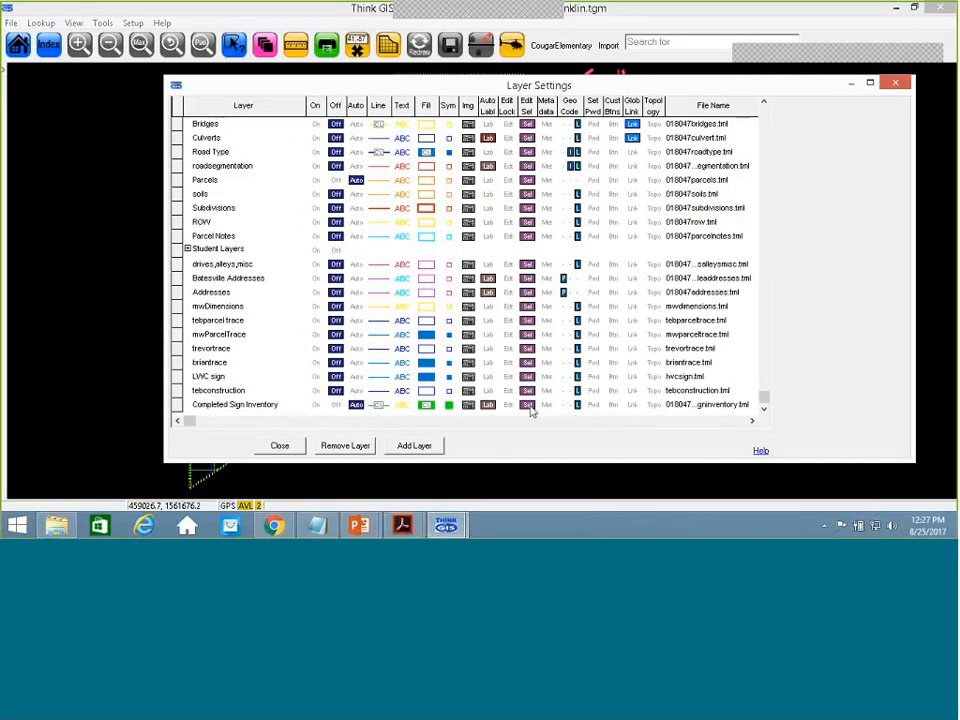
{"action": "left_click", "coordinate": [531, 407]}
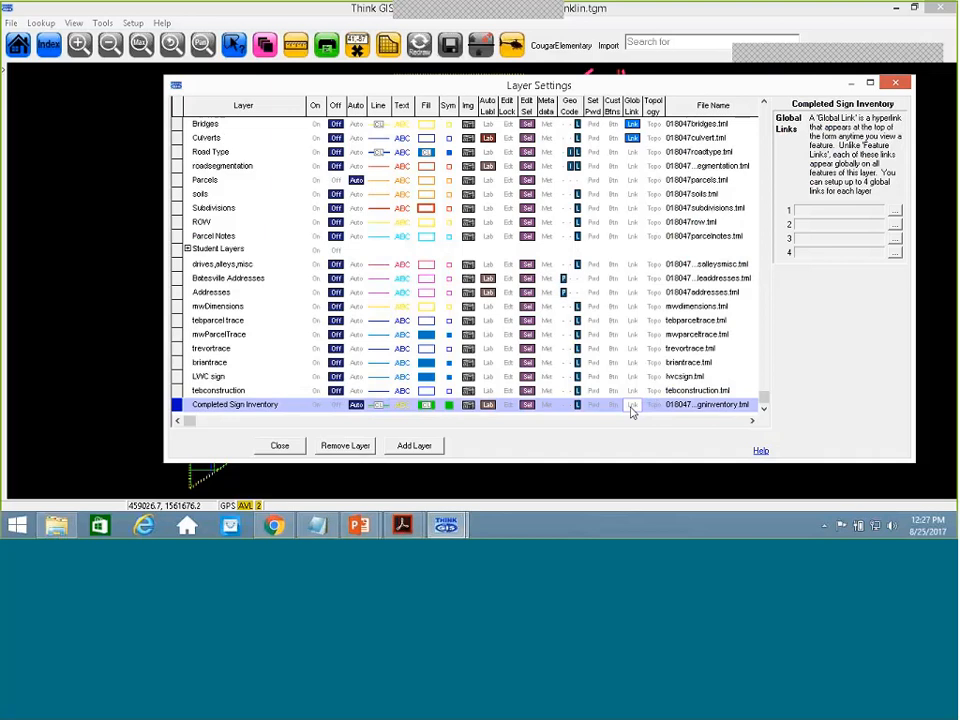
{"action": "left_click", "coordinate": [895, 214]}
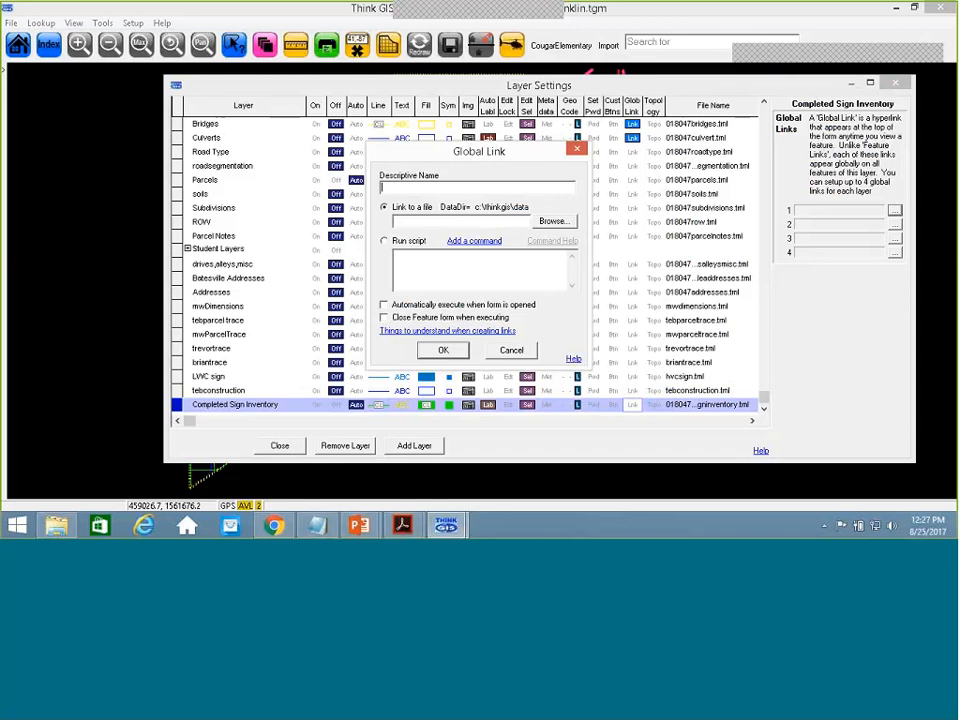
Name the global link Sign Photos, link it to %DataDir%\SignPhotos_0709\<Photo Number>.jpg copied from UCshortcuts.txt, accept it and close the layer settings.
{"action": "type", "text": "Sign Photogs"}
{"action": "left_click", "coordinate": [320, 530]}
{"action": "double_click", "coordinate": [276, 277]}
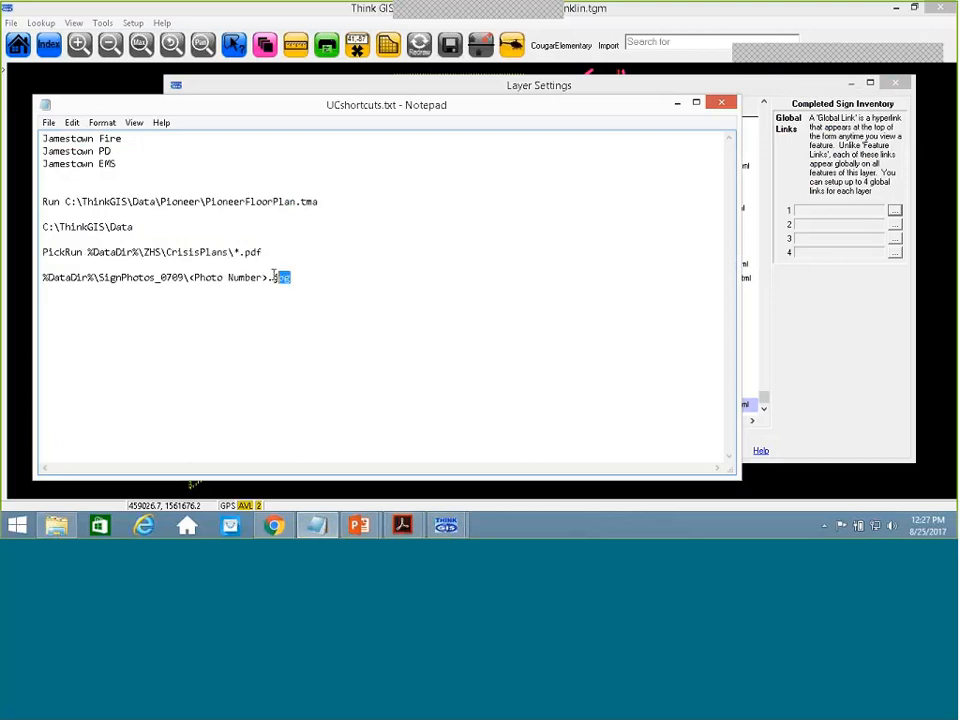
{"action": "left_click_drag", "start_coordinate": [276, 277], "coordinate": [41, 279]}
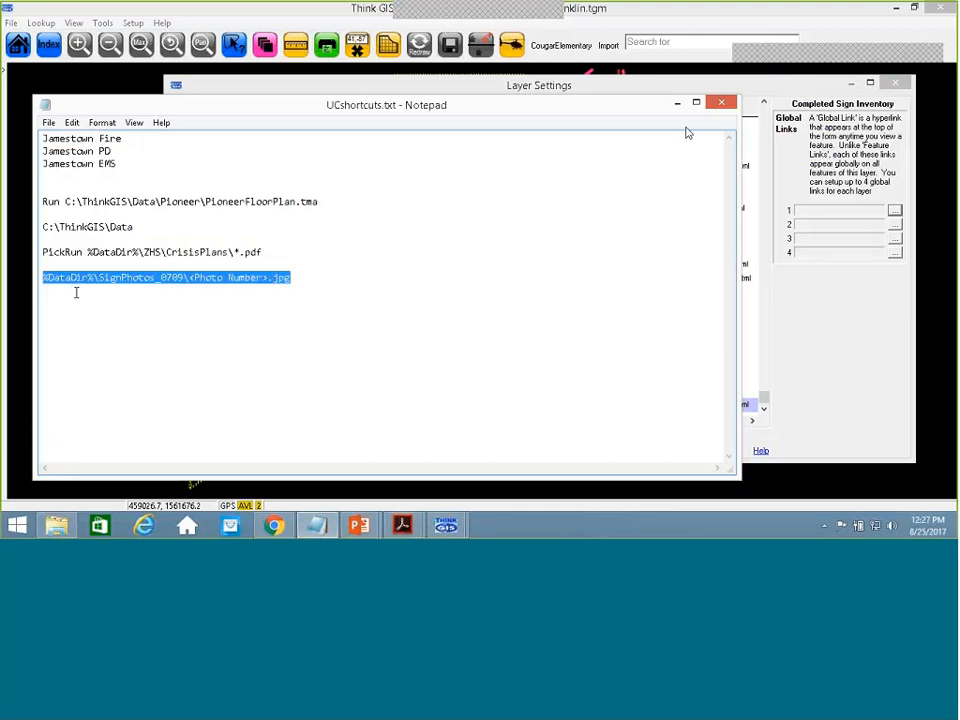
{"action": "left_click", "coordinate": [677, 104]}
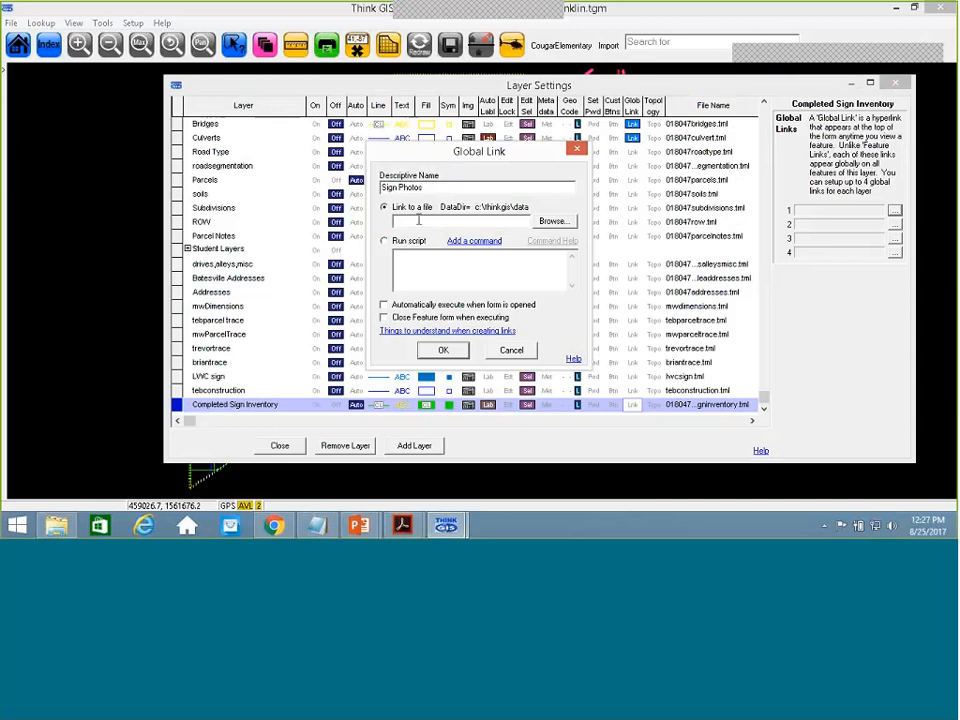
{"action": "type", "text": "\\SignPhotos_0709\\<Photo Number>.jpg"}
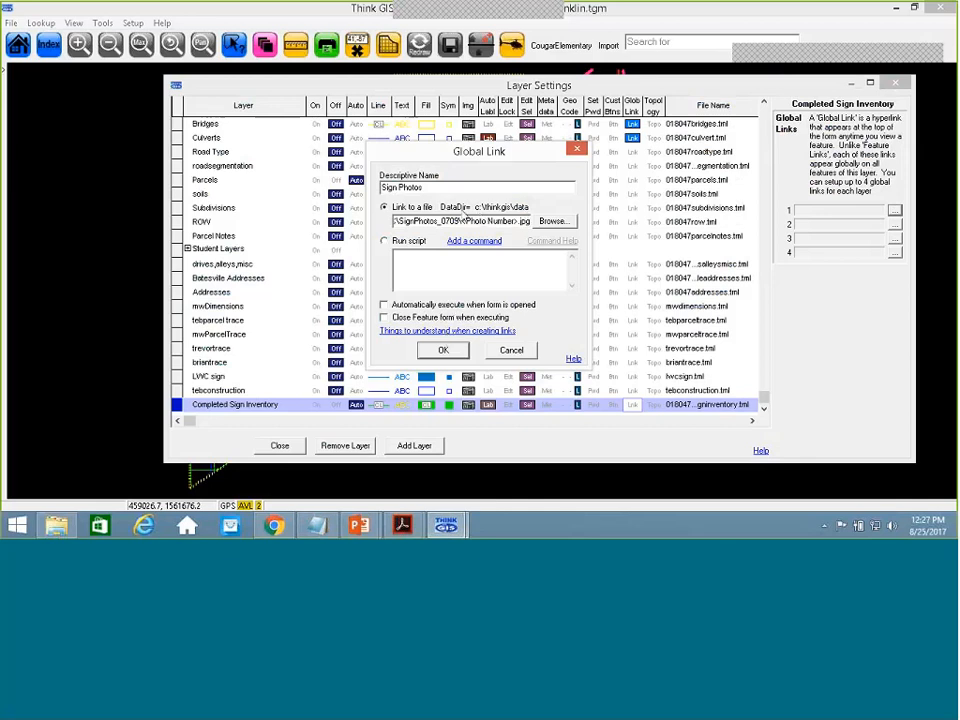
{"action": "left_click", "coordinate": [455, 352]}
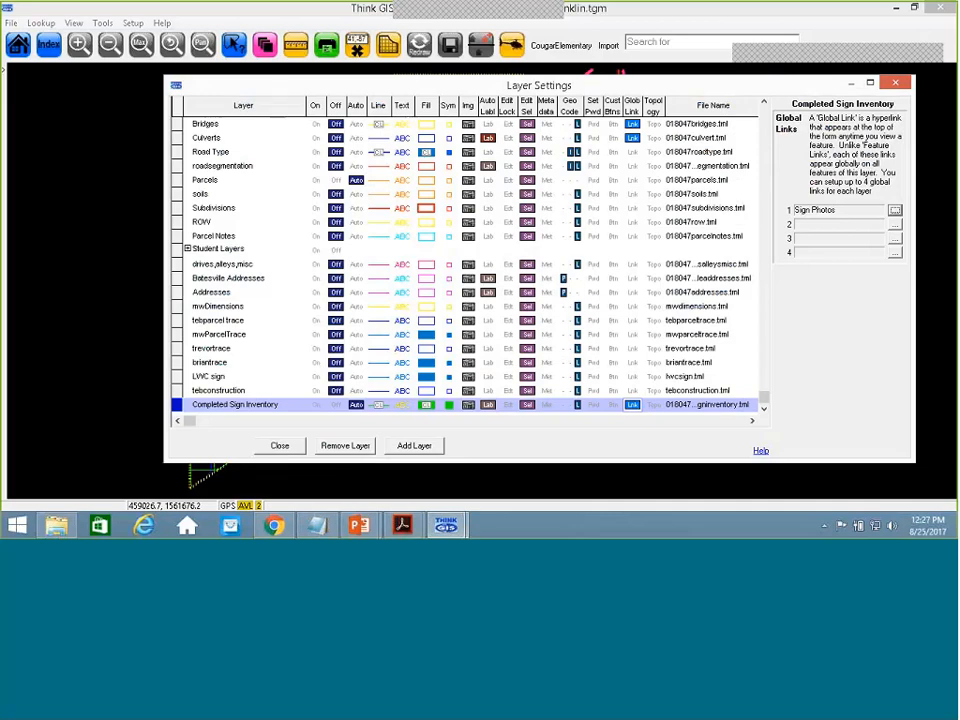
{"action": "left_click", "coordinate": [279, 445]}
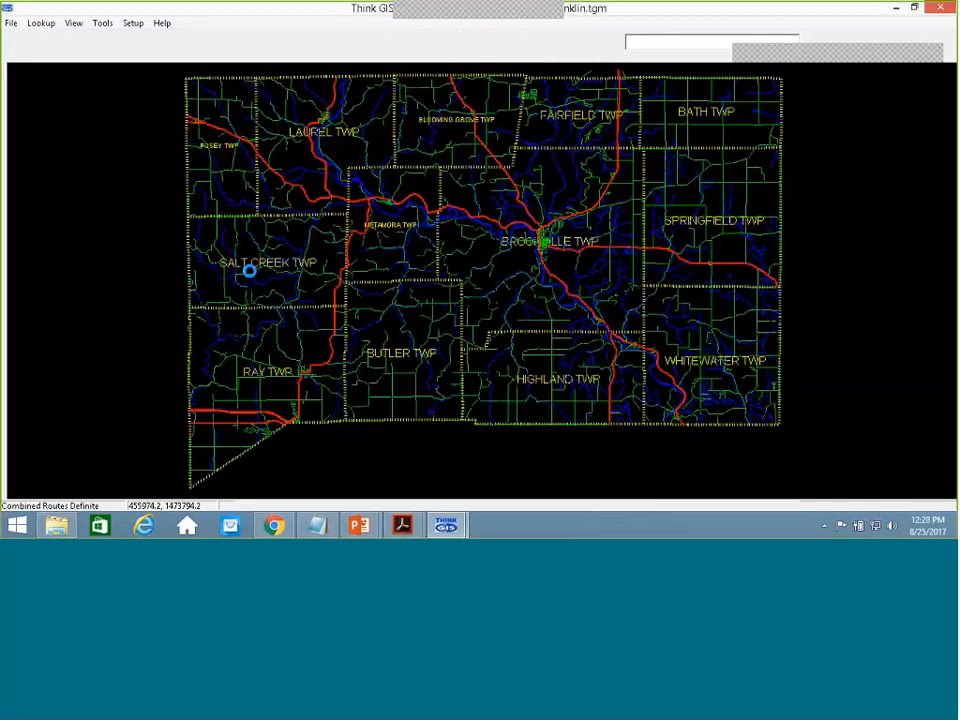
Search the Completed Sign Inventory layer in the index for photo number 143-4310.
{"action": "left_click", "coordinate": [51, 51]}
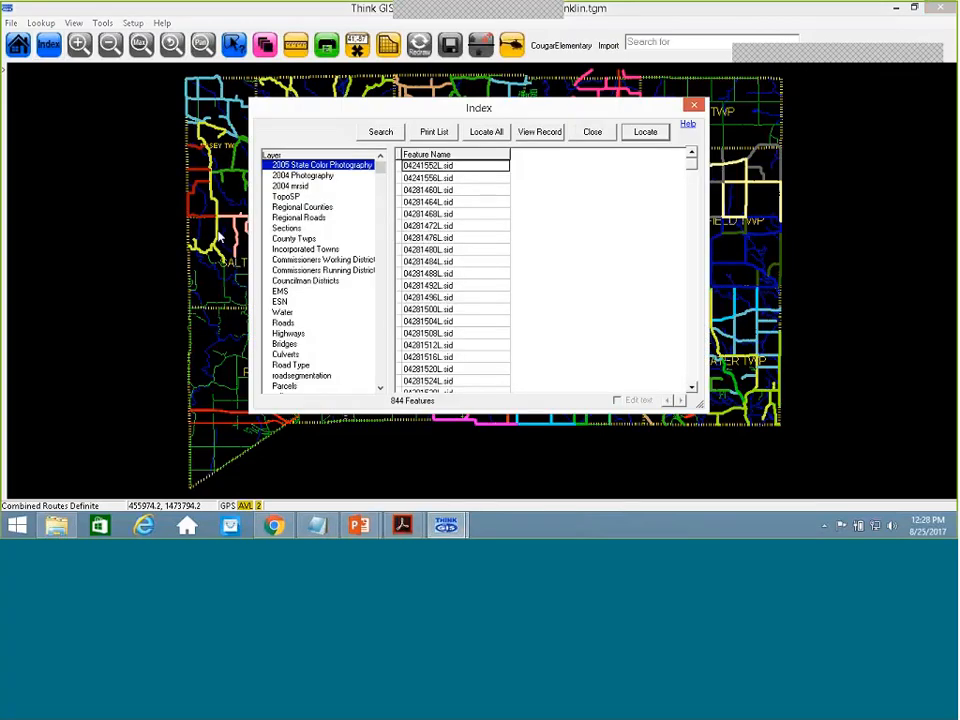
{"action": "left_click_drag", "start_coordinate": [380, 167], "coordinate": [394, 400]}
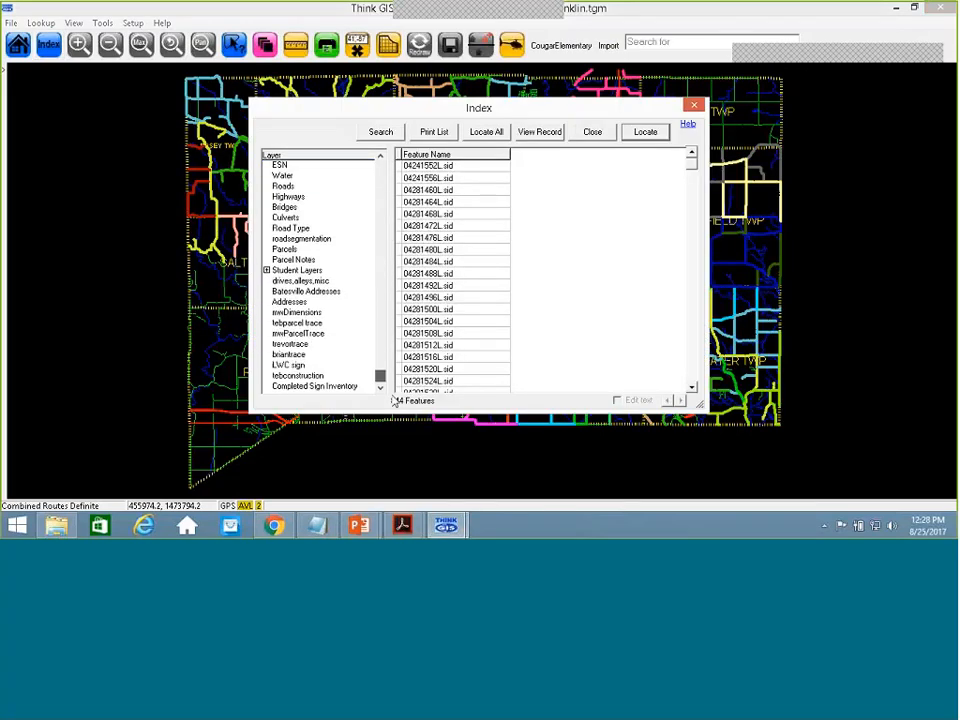
{"action": "left_click", "coordinate": [328, 387]}
{"action": "left_click", "coordinate": [380, 131]}
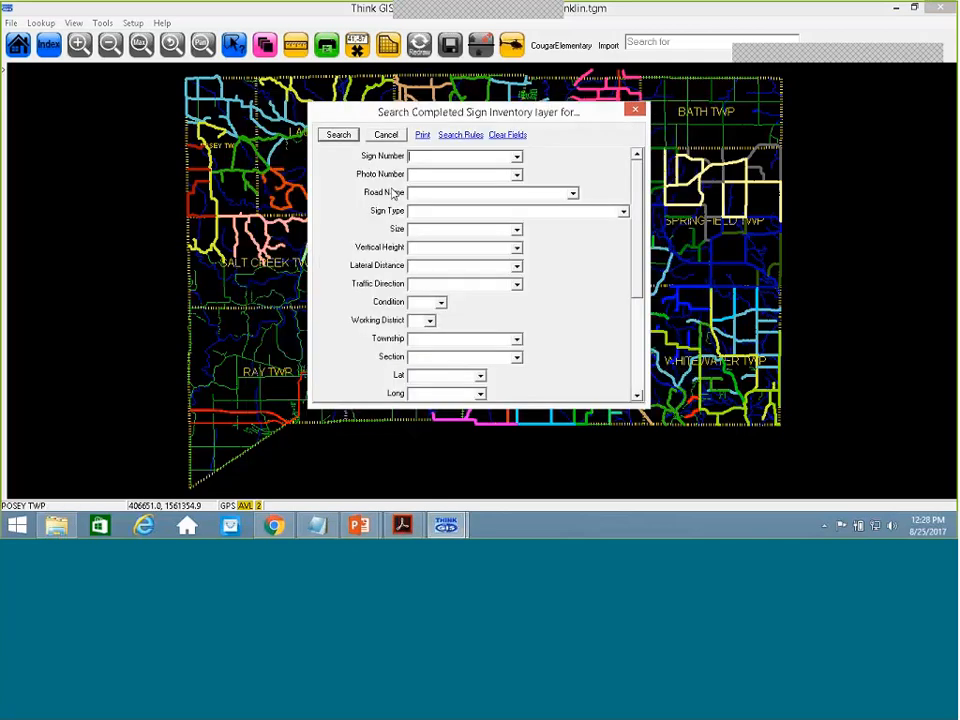
{"action": "left_click", "coordinate": [417, 174]}
{"action": "type", "text": "143-431"}
{"action": "key", "text": "Return"}
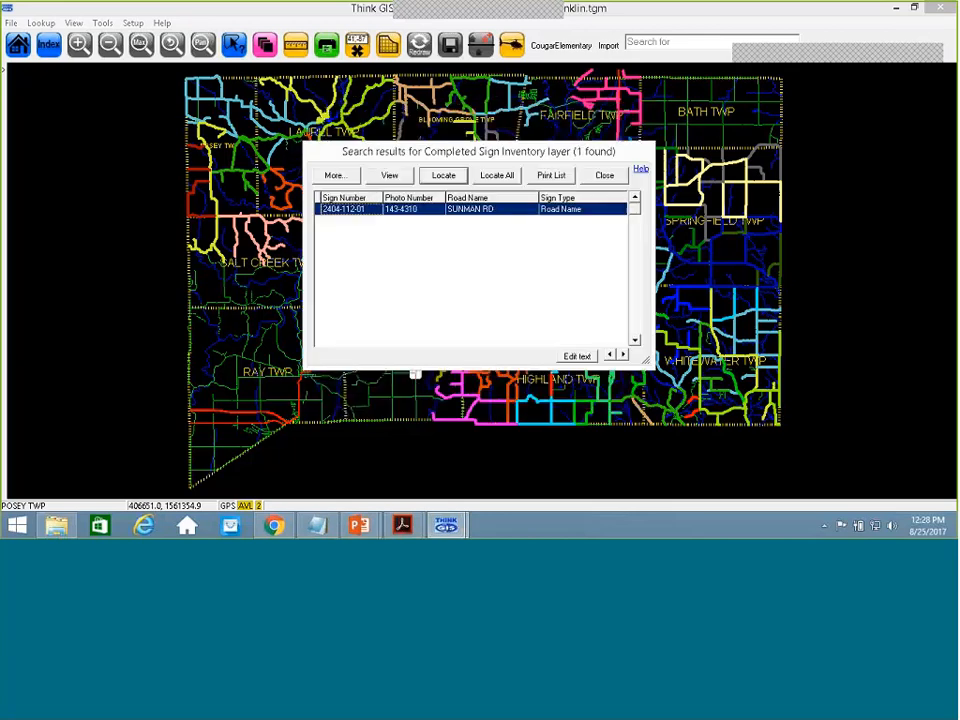
Locate the found sign with photo number 143-4310 on the map and view the record of the nearby Stop sign.
{"action": "double_click", "coordinate": [399, 211]}
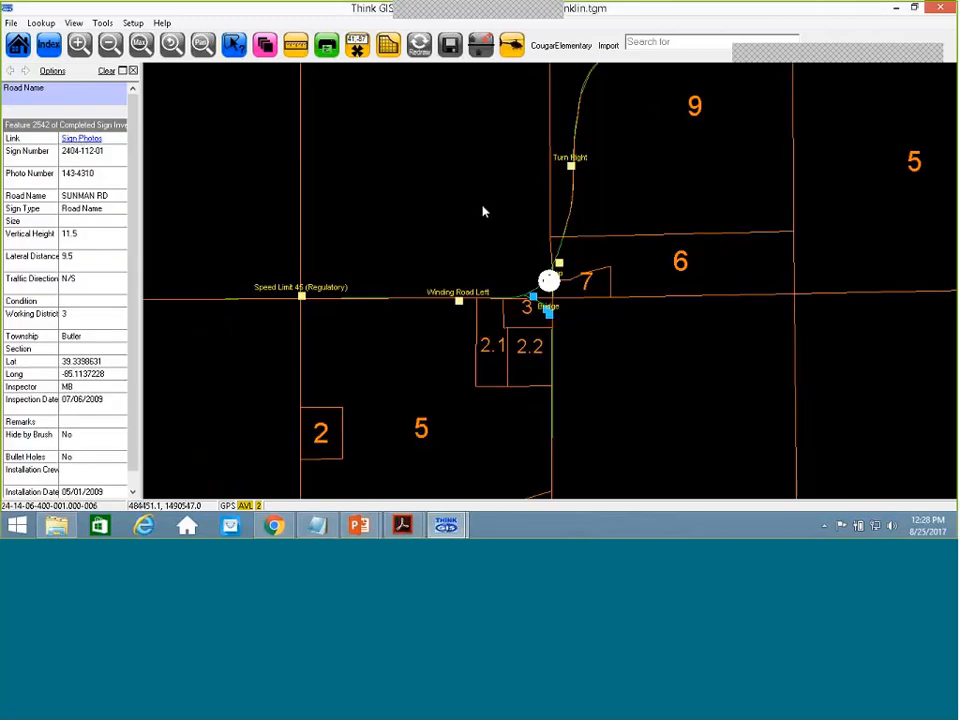
{"action": "left_click_drag", "start_coordinate": [479, 135], "coordinate": [677, 343]}
{"action": "left_click", "coordinate": [632, 343]}
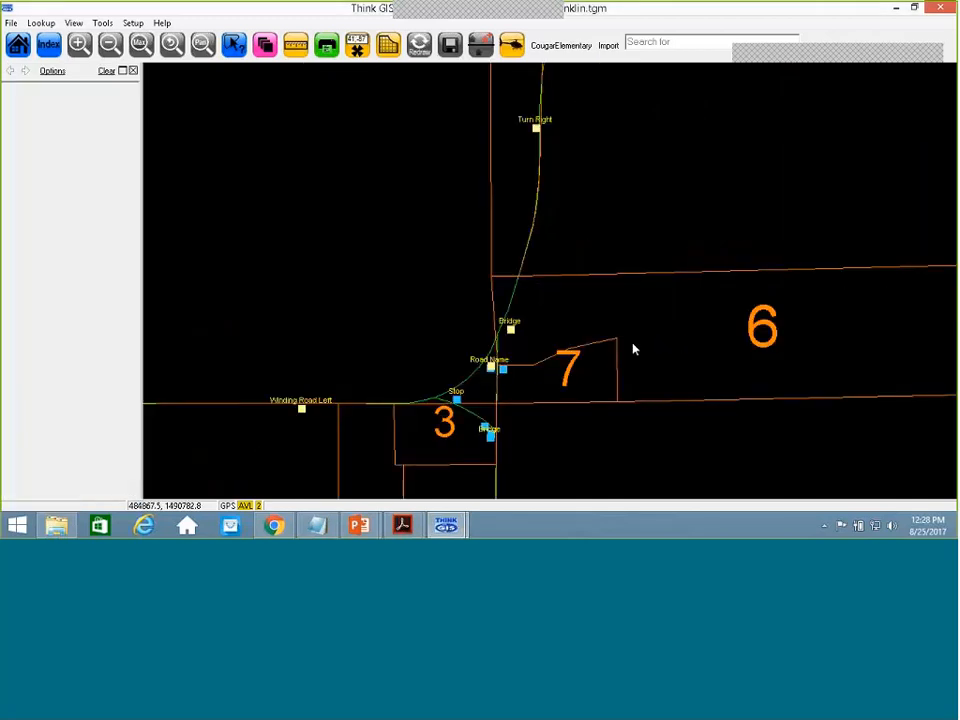
{"action": "left_click", "coordinate": [500, 369]}
{"action": "left_click", "coordinate": [459, 401]}
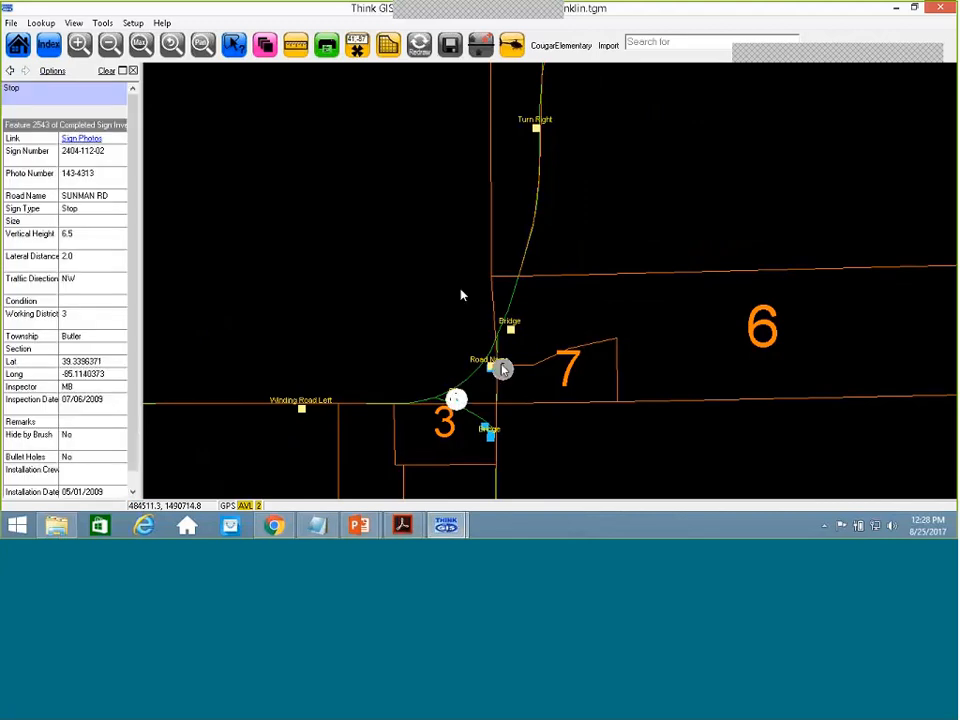
Select the Ahead sign among the Bridge signs on St Marys Rd and try to open its sign photo.
{"action": "left_click_drag", "start_coordinate": [461, 292], "coordinate": [668, 477]}
{"action": "left_click", "coordinate": [422, 155]}
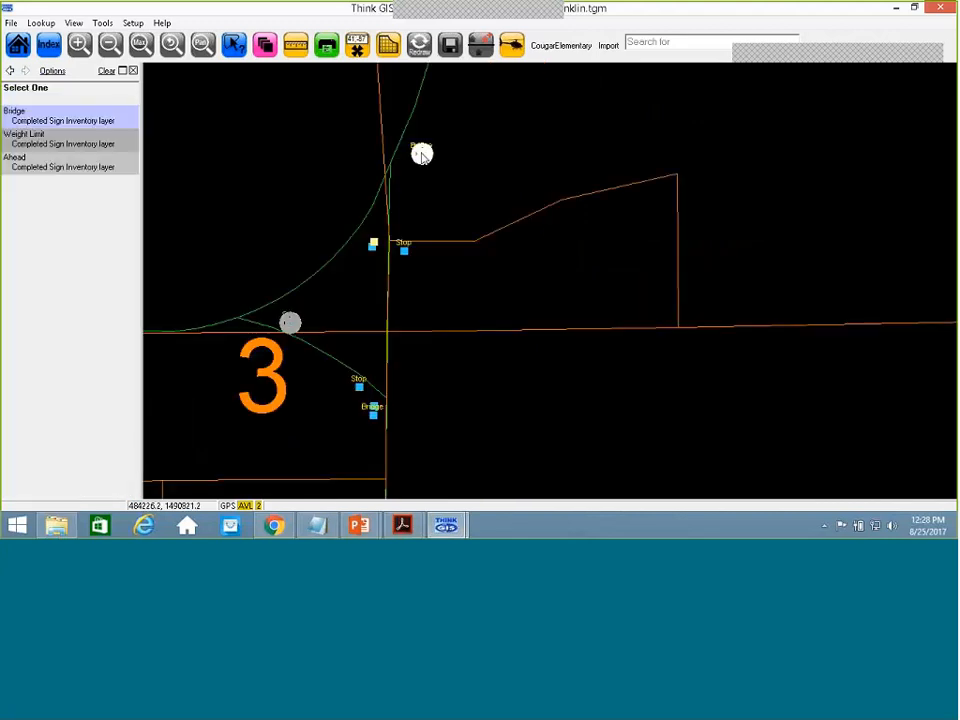
{"action": "left_click", "coordinate": [40, 162]}
{"action": "left_click", "coordinate": [80, 160]}
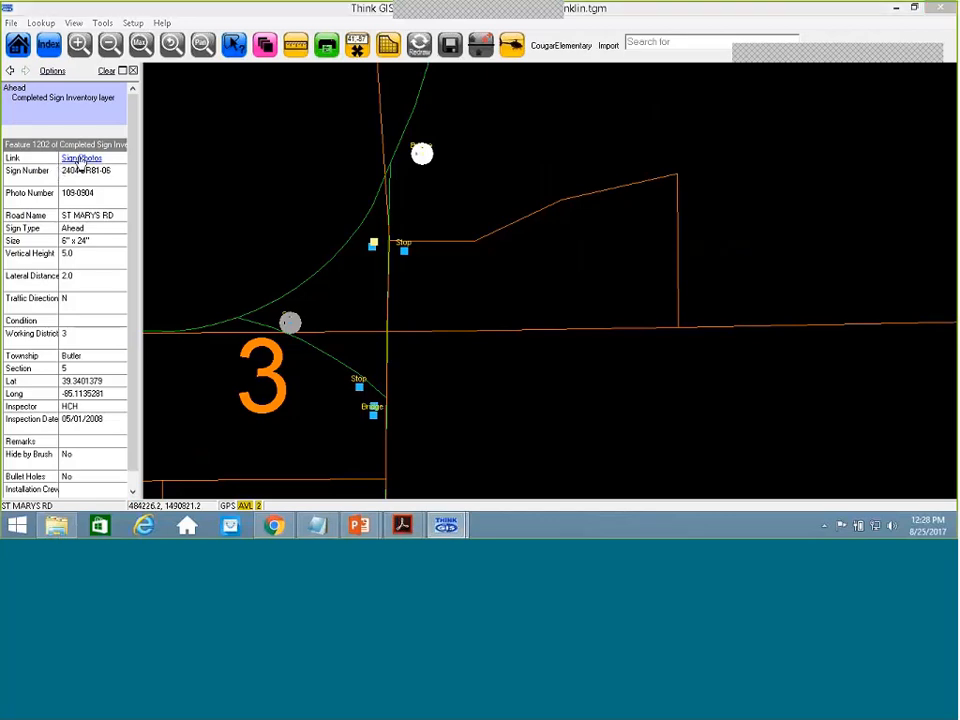
{"action": "left_click", "coordinate": [478, 270]}
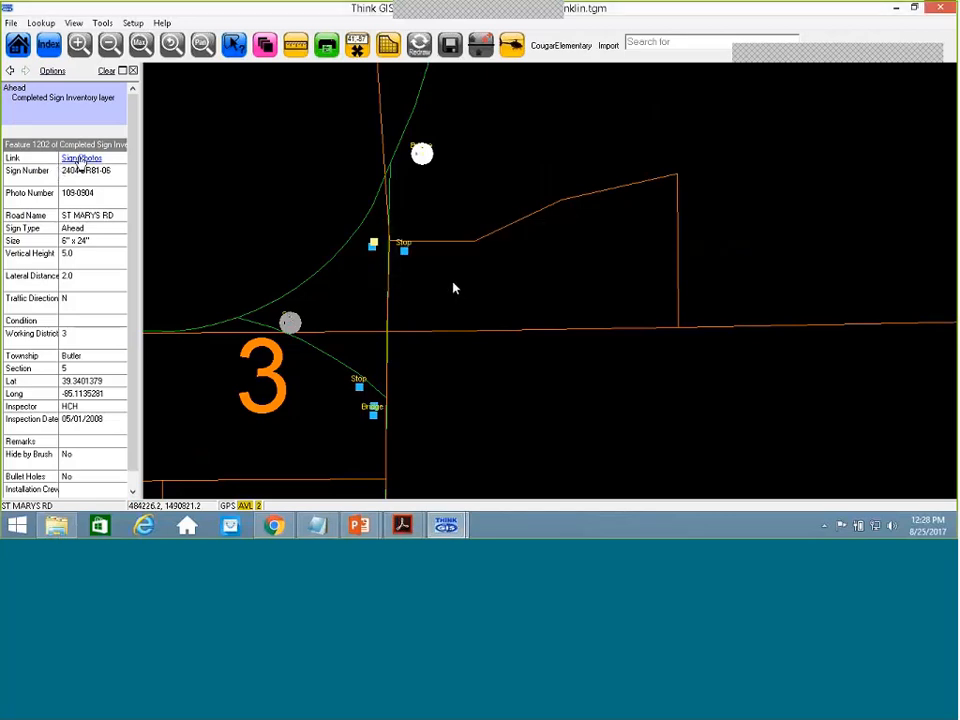
View the linked photos of the Sunman Rd road name sign and the Stop sign, and return to the map.
{"action": "left_click", "coordinate": [371, 246]}
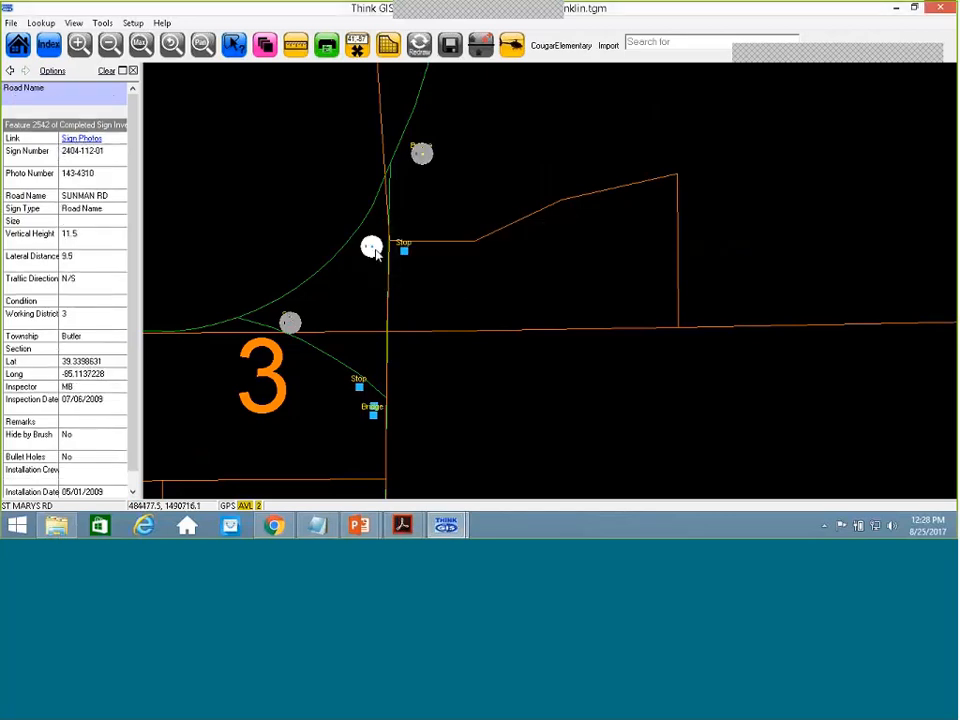
{"action": "left_click", "coordinate": [81, 140]}
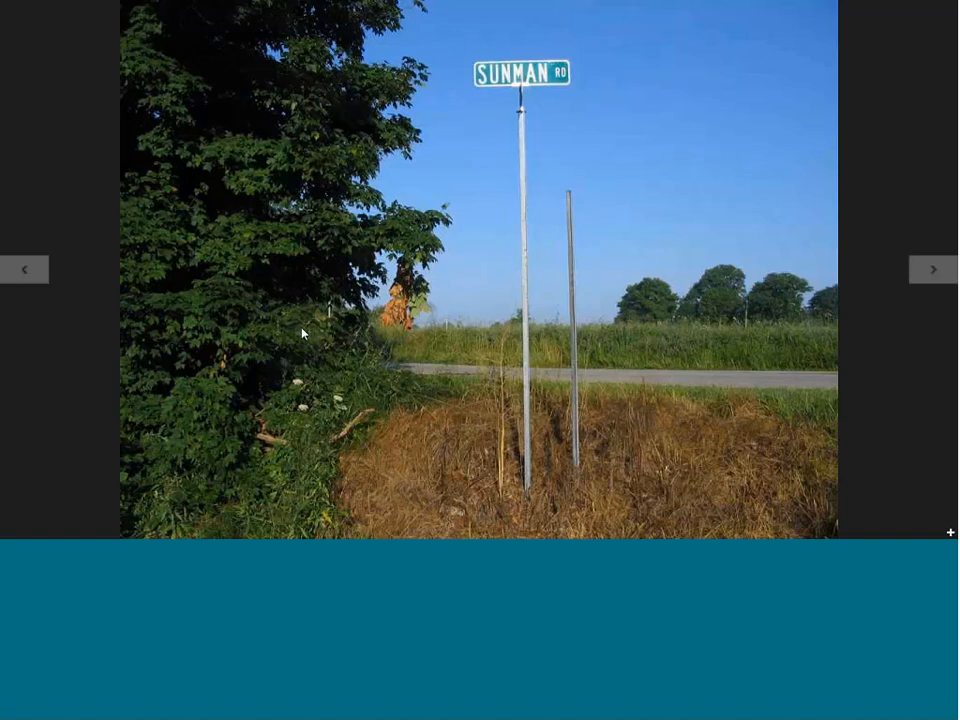
{"action": "key", "text": "Escape"}
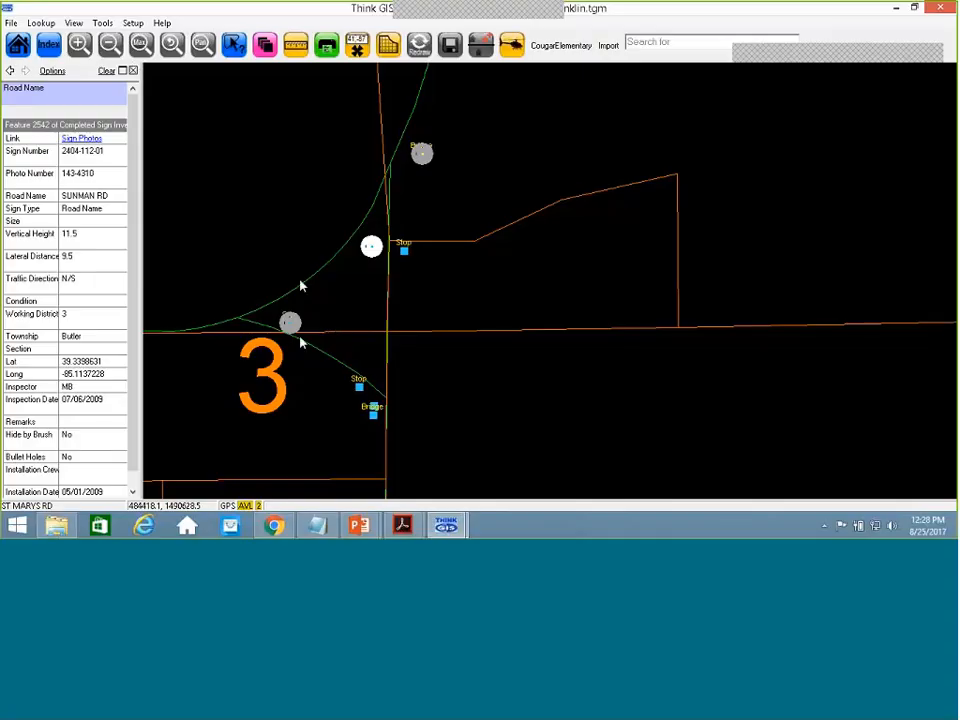
{"action": "left_click", "coordinate": [290, 322]}
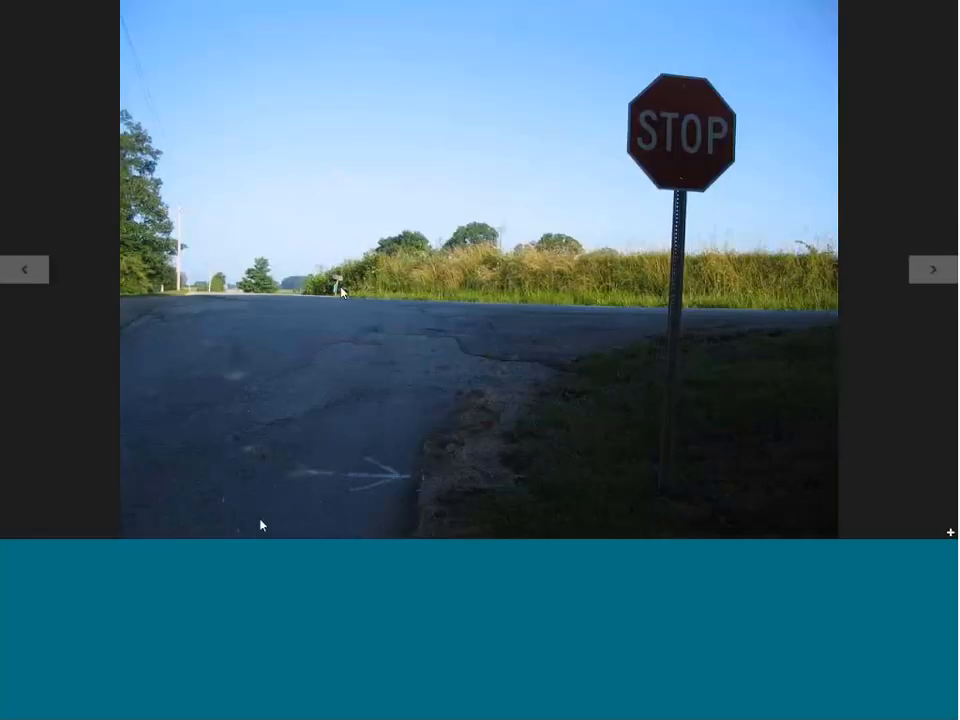
{"action": "key", "text": "alt+Tab"}
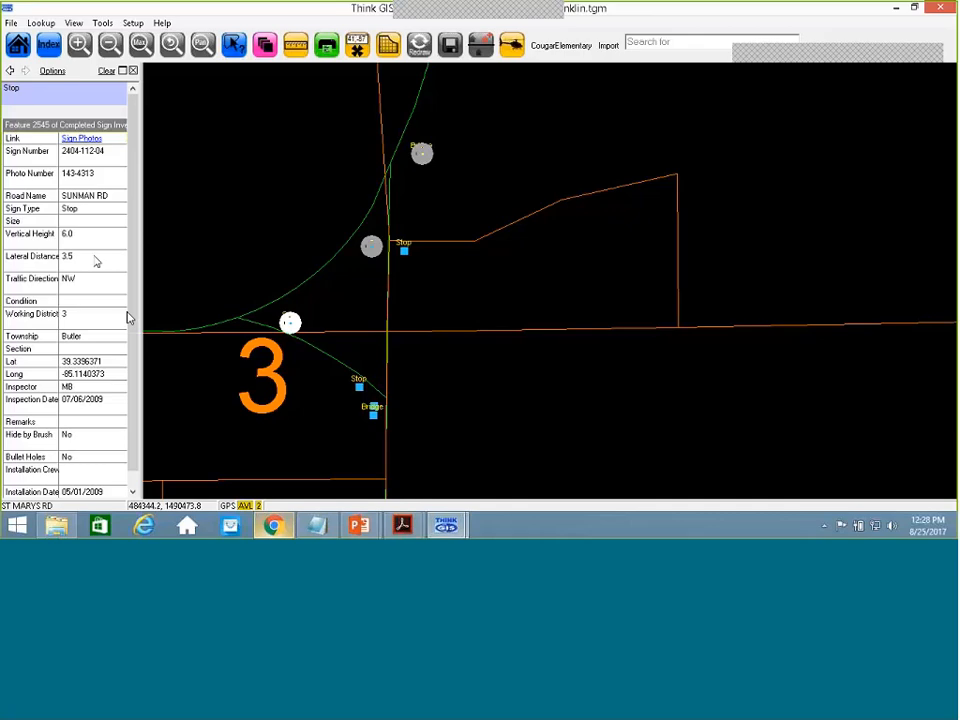
Check the photo numbers of the Completed Sign Inventory layer in the index beside the Stop sign's record, and close the index.
{"action": "left_click", "coordinate": [54, 45]}
{"action": "left_click", "coordinate": [335, 176]}
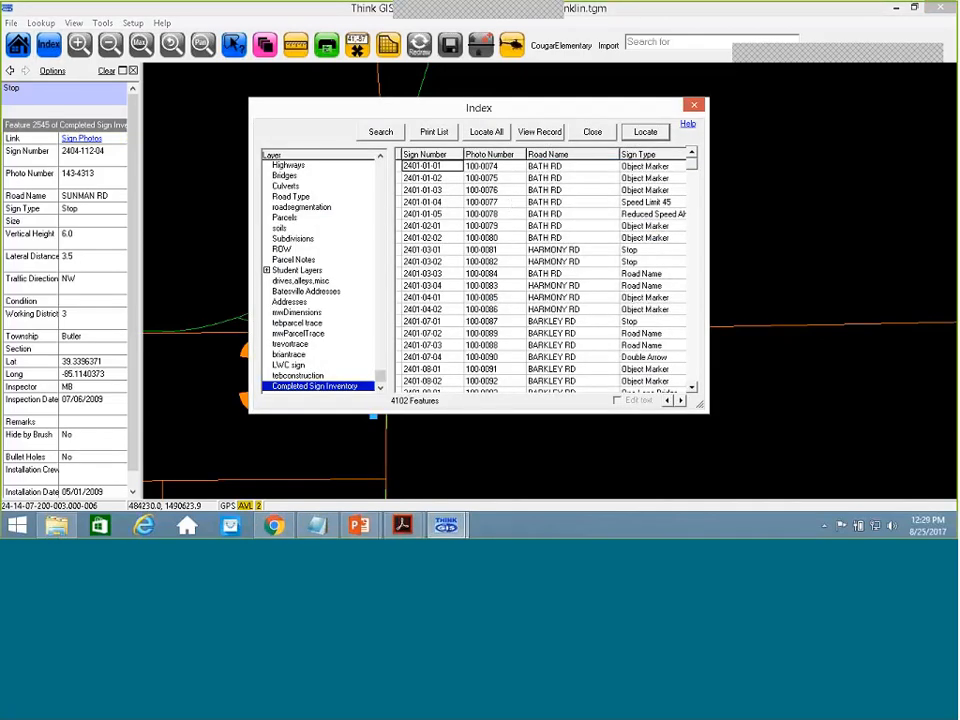
{"action": "left_click_drag", "start_coordinate": [481, 106], "coordinate": [432, 91]}
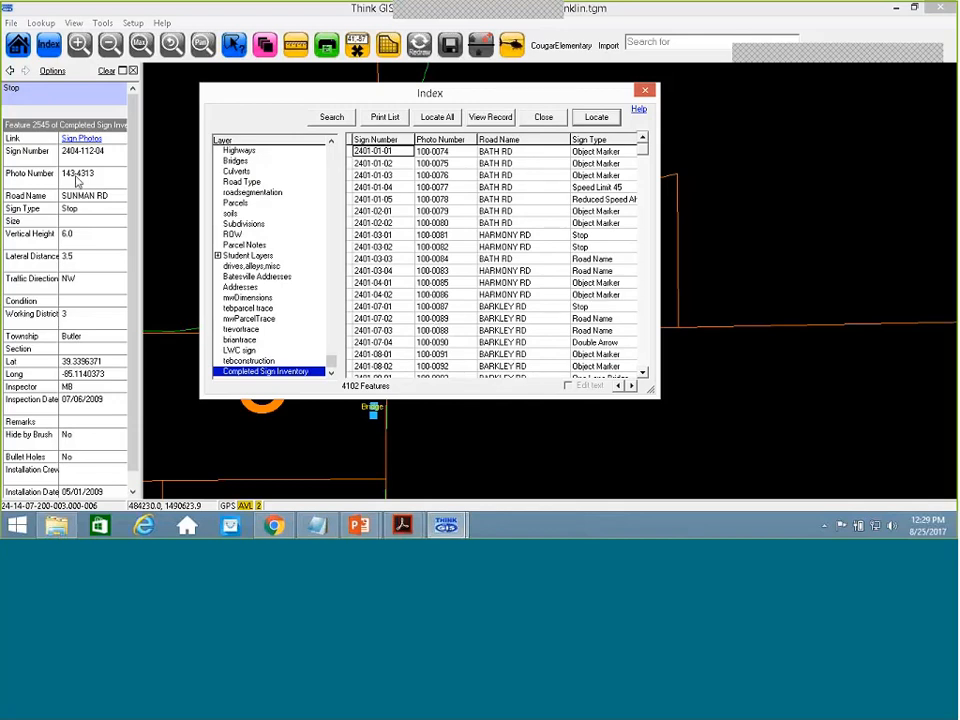
{"action": "left_click", "coordinate": [645, 91]}
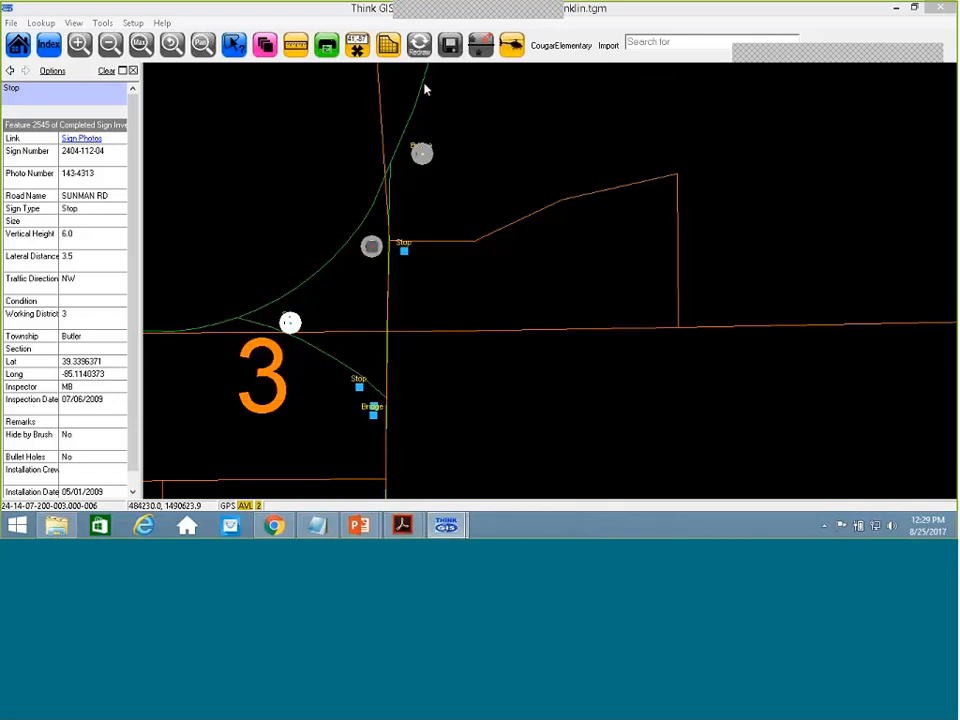
Review the Sign Photos global link of the Completed Sign Inventory layer, from its SignPhotos_0709 folder through the Photo Number field to the .jpg extension.
{"action": "left_click", "coordinate": [266, 46]}
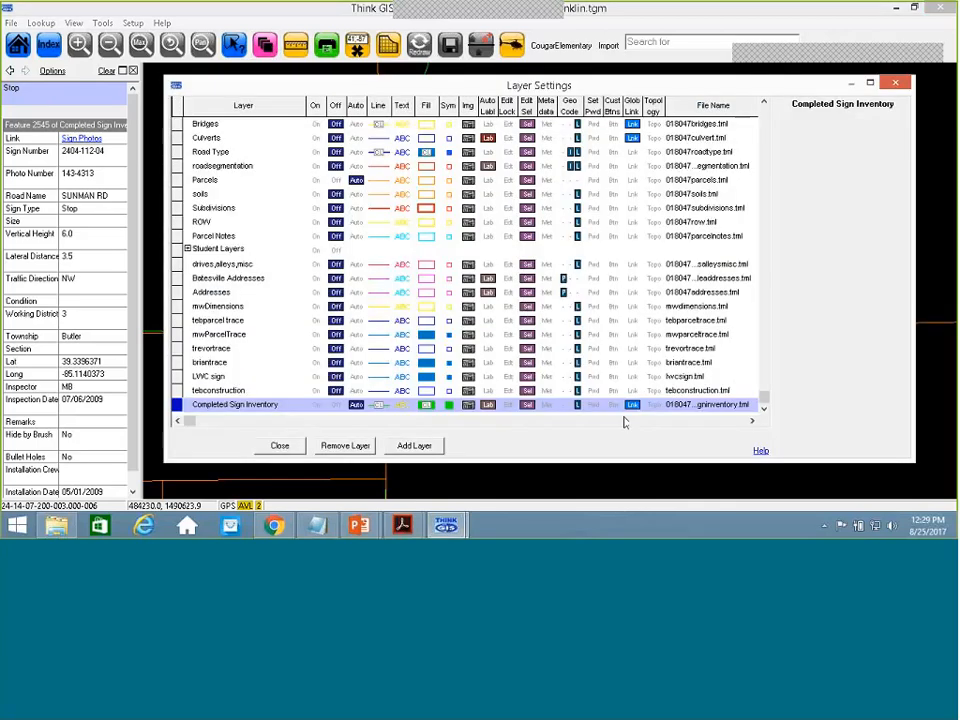
{"action": "left_click", "coordinate": [894, 211]}
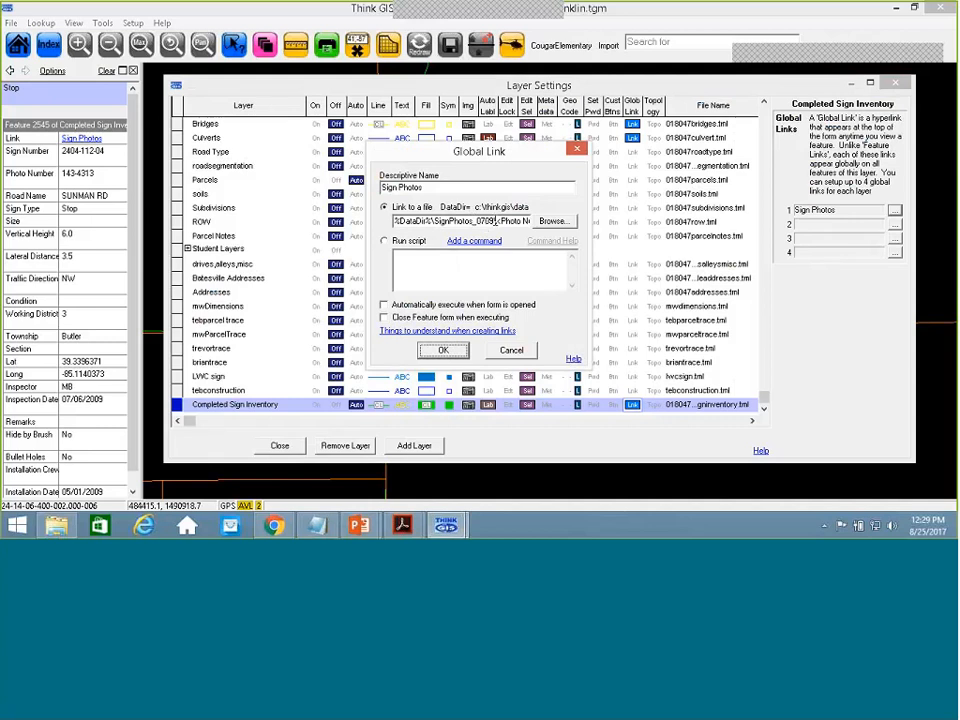
{"action": "left_click_drag", "start_coordinate": [494, 220], "coordinate": [435, 224]}
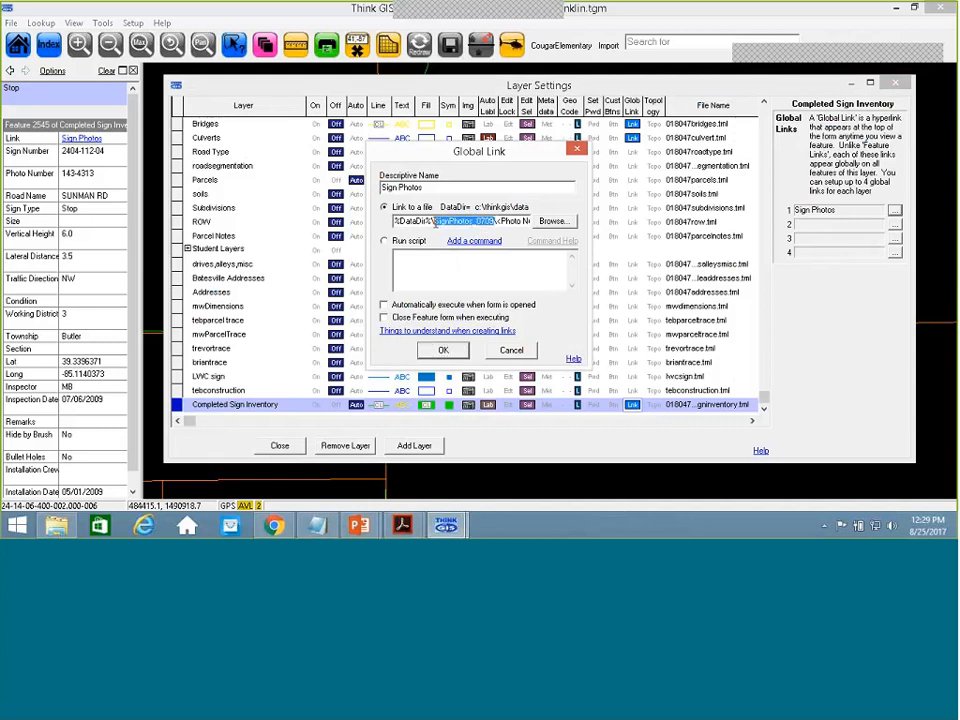
{"action": "left_click", "coordinate": [497, 222]}
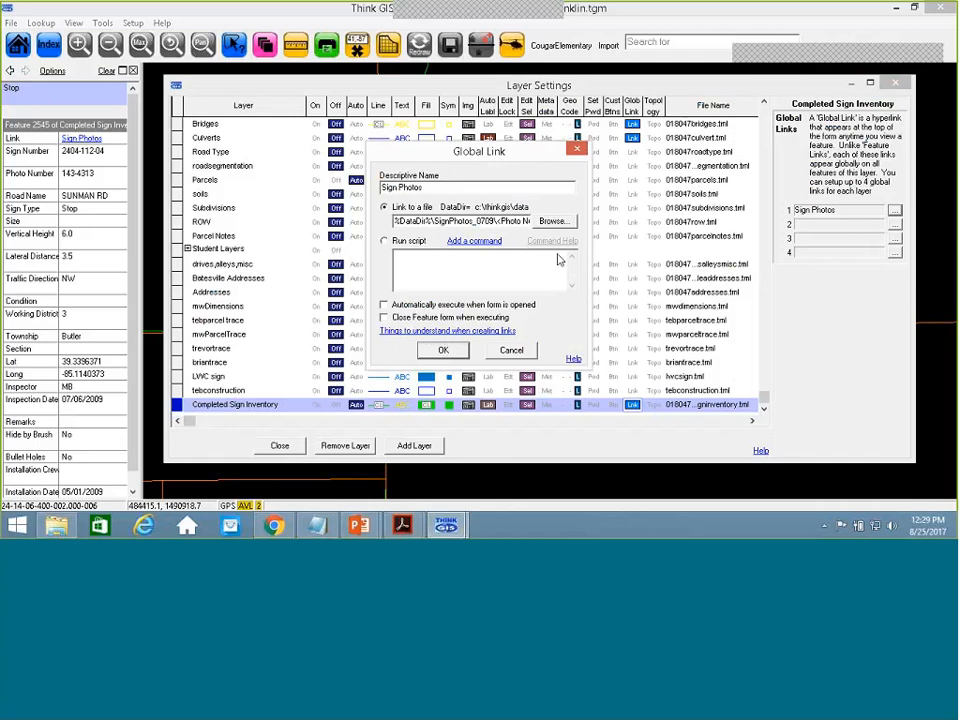
{"action": "key", "text": "Right"}
{"action": "key", "text": "Right"}
{"action": "key", "text": "Right"}
{"action": "key", "text": "Right"}
{"action": "key", "text": "Right"}
{"action": "key", "text": "Right"}
{"action": "key", "text": "Right"}
{"action": "key", "text": "Right"}
{"action": "key", "text": "Right"}
{"action": "key", "text": "Right"}
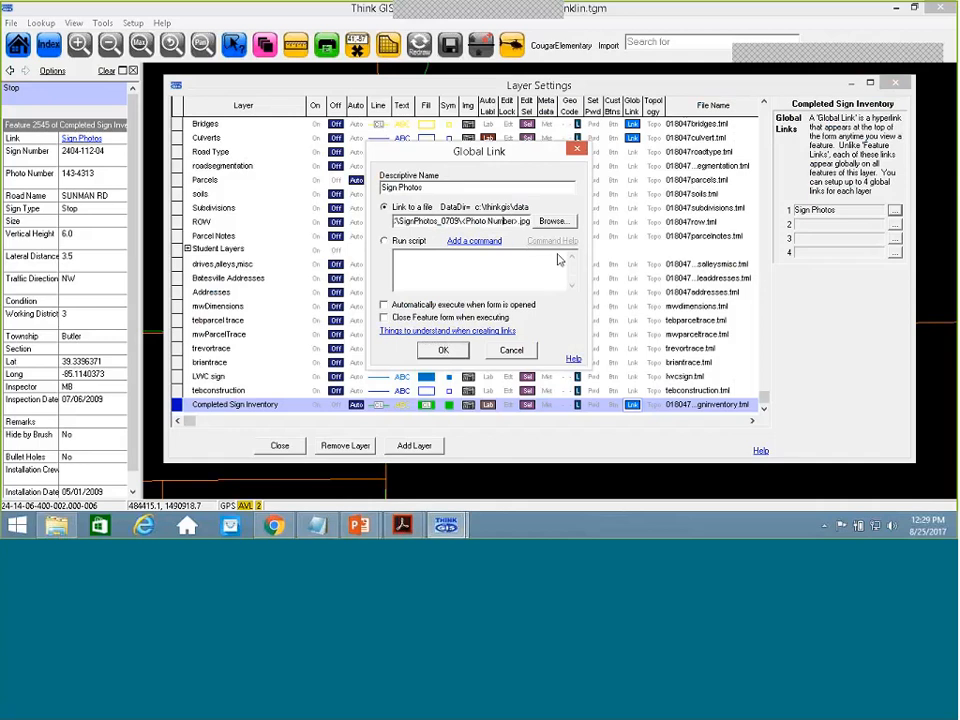
{"action": "key", "text": "Right"}
{"action": "key", "text": "Right"}
{"action": "key", "text": "Right"}
{"action": "left_click_drag", "start_coordinate": [520, 222], "coordinate": [531, 222]}
{"action": "left_click", "coordinate": [439, 222]}
Enclose the Sign Photos link path %DataDir%\SignPhotos_0709\<Photo Number>.jpg in double quotation marks and accept the global link.
{"action": "type", "text": "_"}
{"action": "key", "text": "Home"}
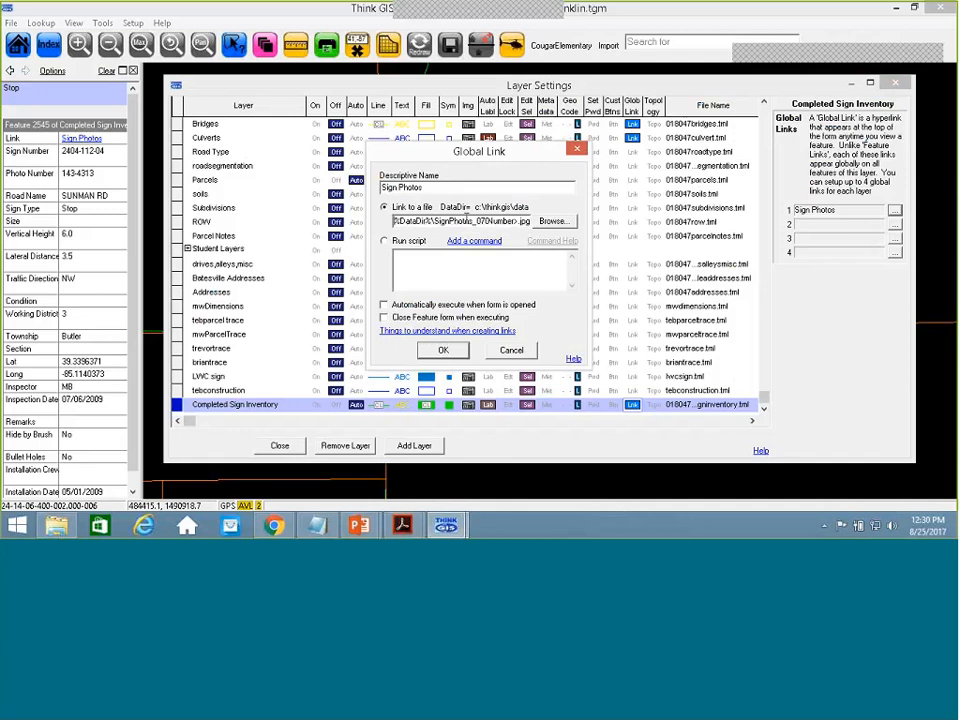
{"action": "type", "text": "\""}
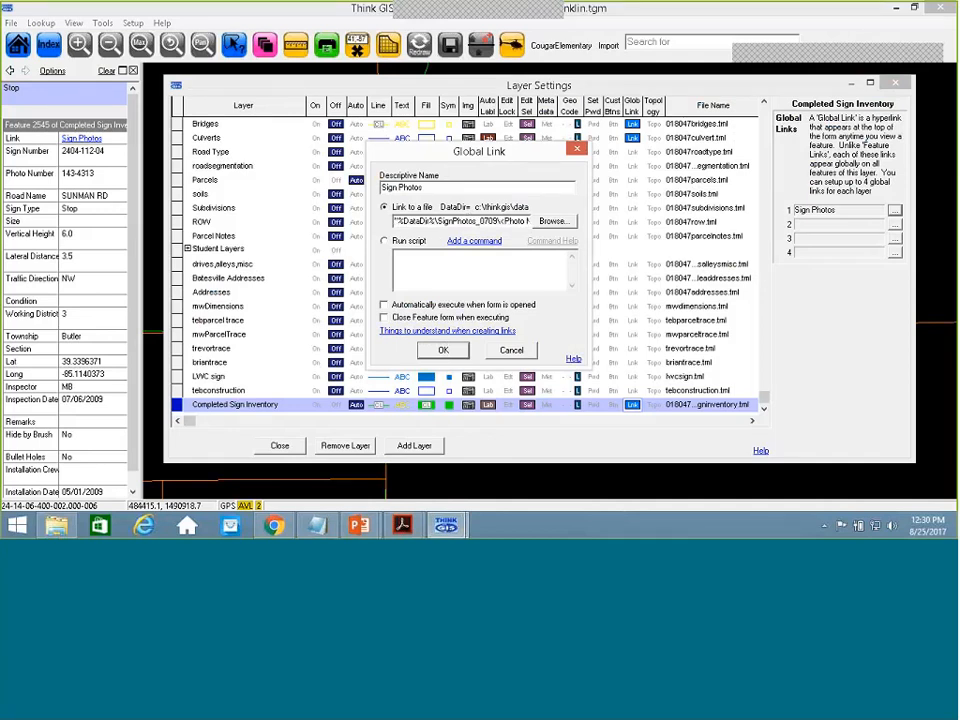
{"action": "key", "text": "End"}
{"action": "type", "text": "\""}
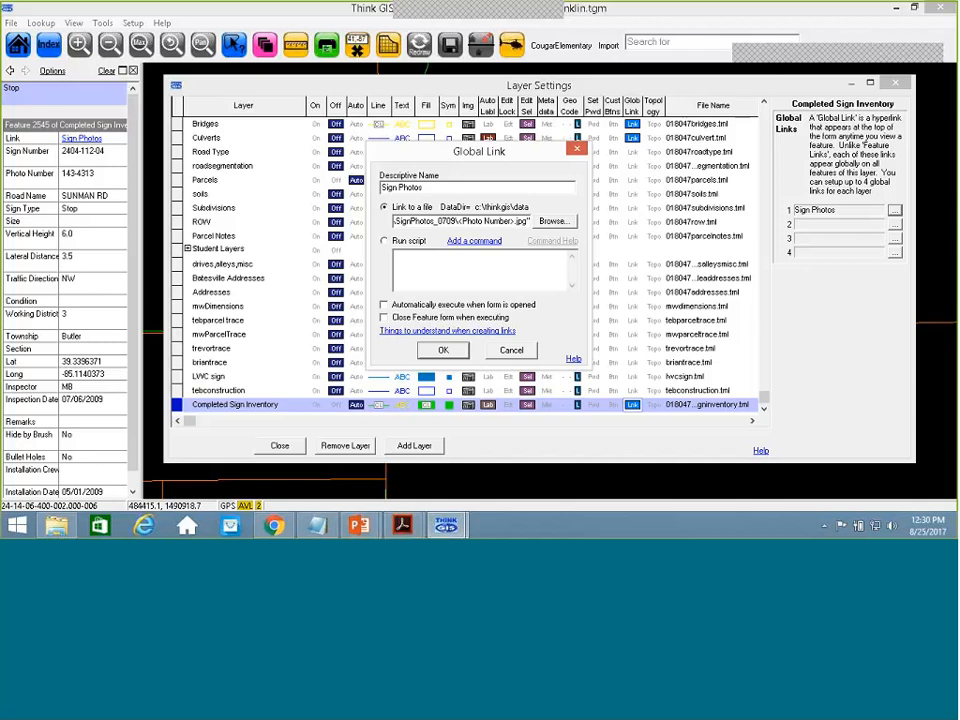
{"action": "left_click", "coordinate": [443, 351]}
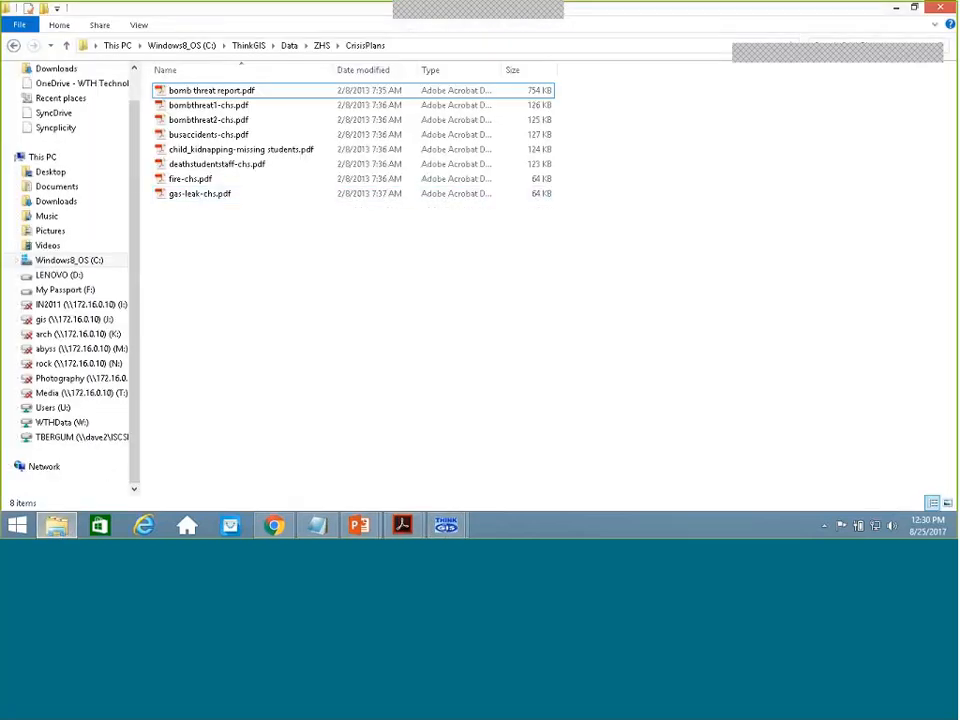
In File Explorer, go up to the ThinkGIS Data folder and examine the default program choices for the Grade Locations JPG file.
{"action": "left_click", "coordinate": [321, 46]}
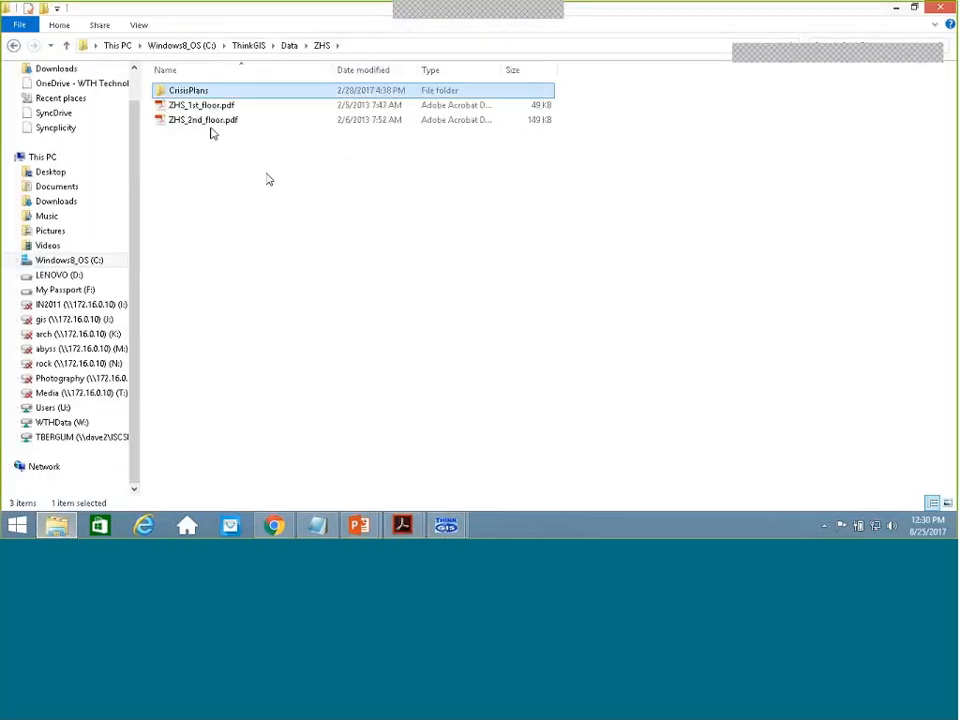
{"action": "key", "text": "alt+Up"}
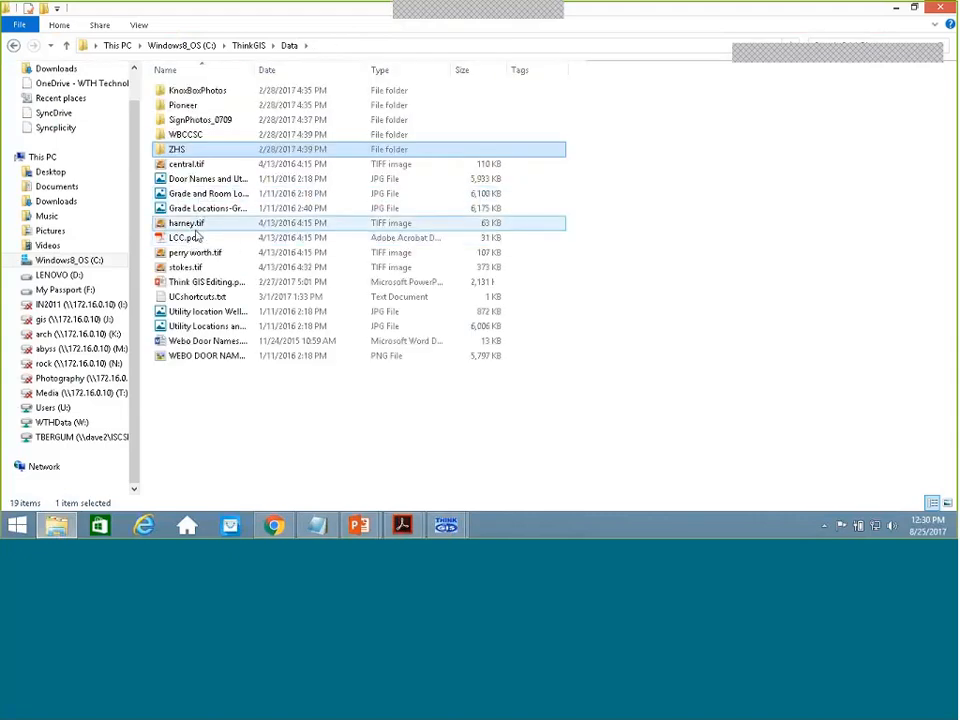
{"action": "right_click", "coordinate": [197, 208]}
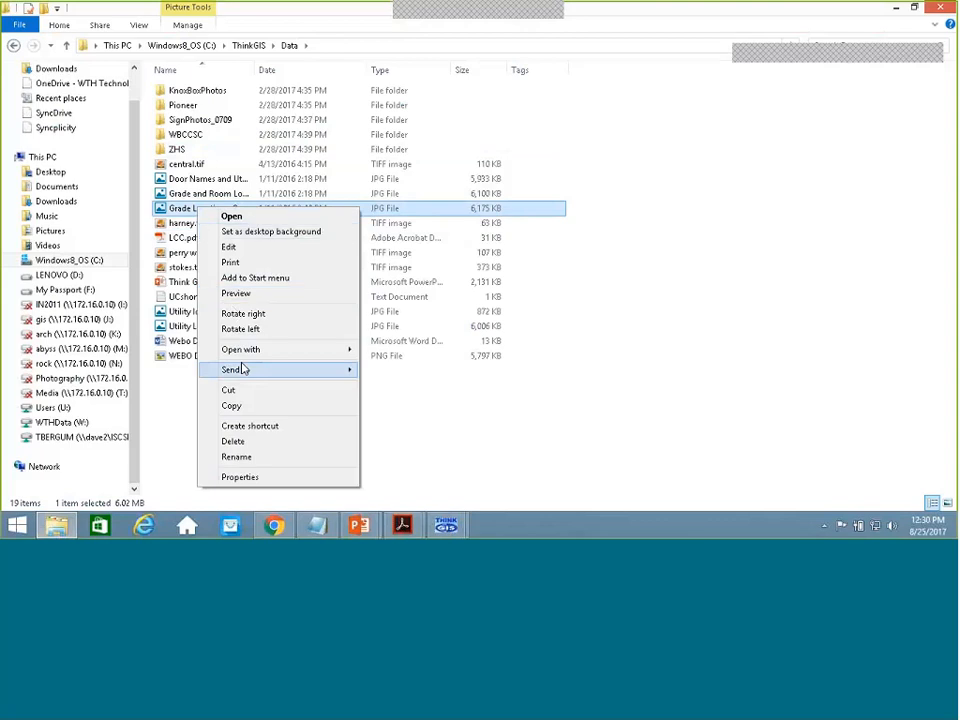
{"action": "mouse_move", "coordinate": [249, 357]}
{"action": "left_click", "coordinate": [425, 446]}
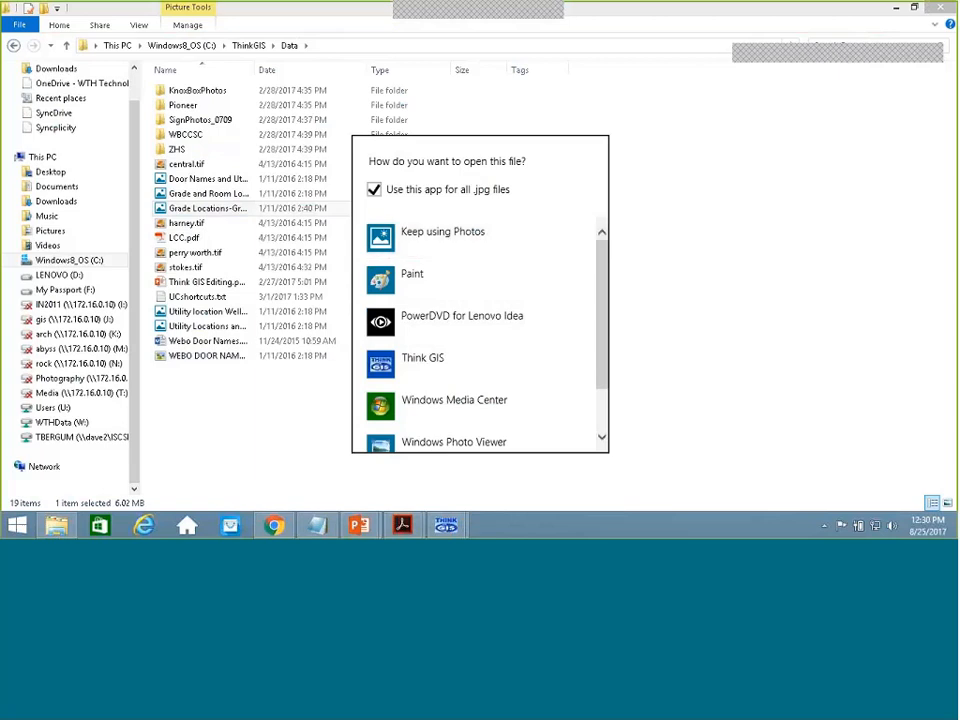
{"action": "scroll", "coordinate": [602, 330], "scroll_direction": "down", "scroll_amount": 2}
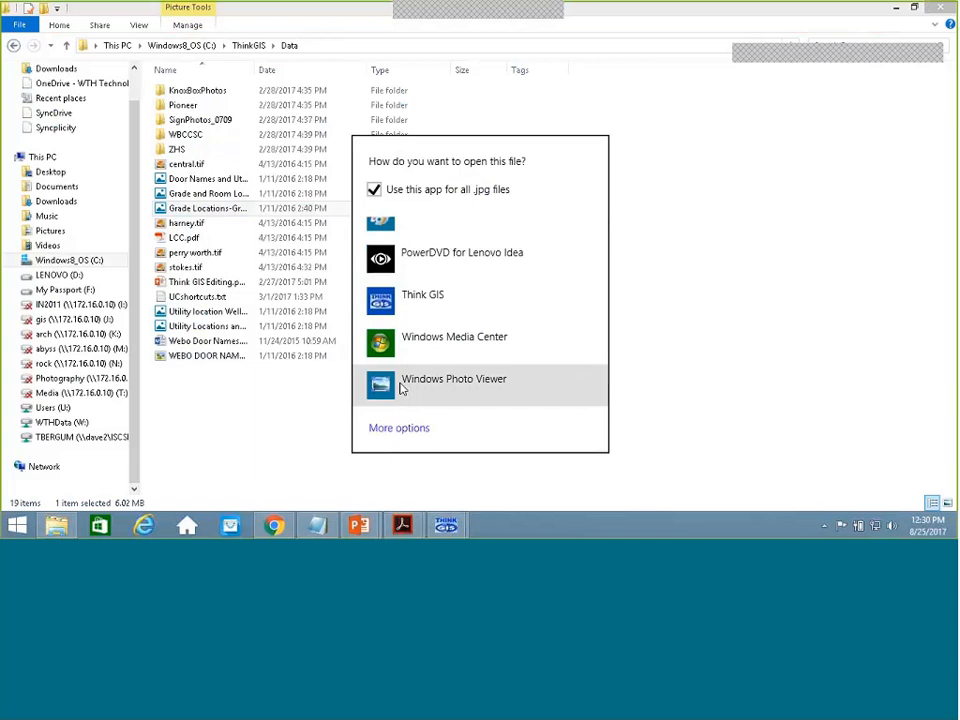
Dismiss the default program choices, minimize File Explorer and close the layer settings in Think GIS.
{"action": "left_click", "coordinate": [816, 17]}
{"action": "left_click", "coordinate": [896, 8]}
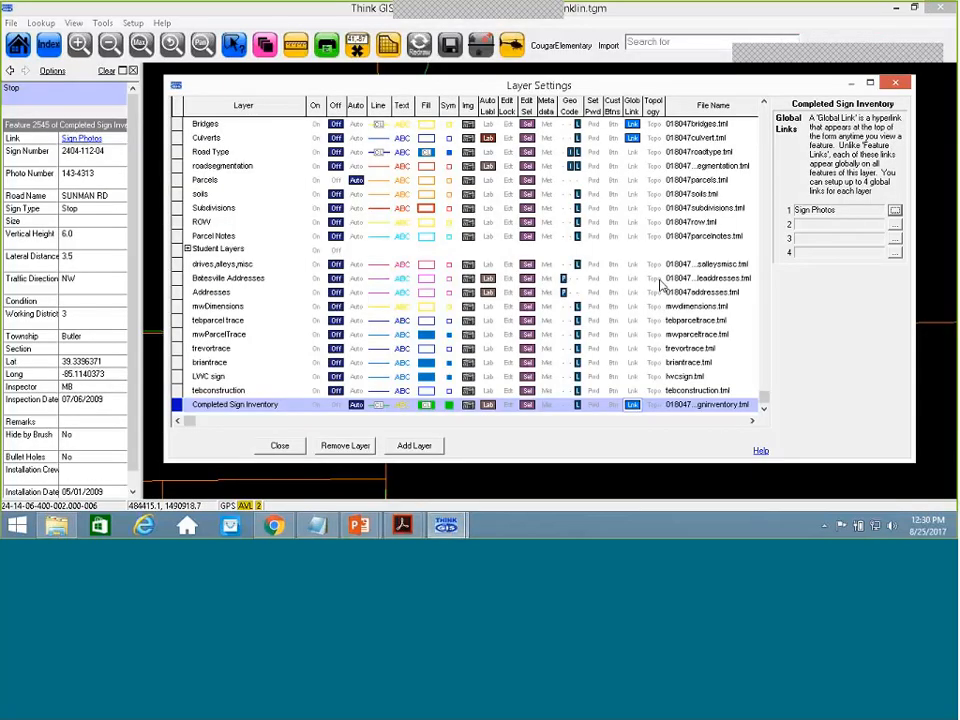
{"action": "left_click", "coordinate": [279, 445]}
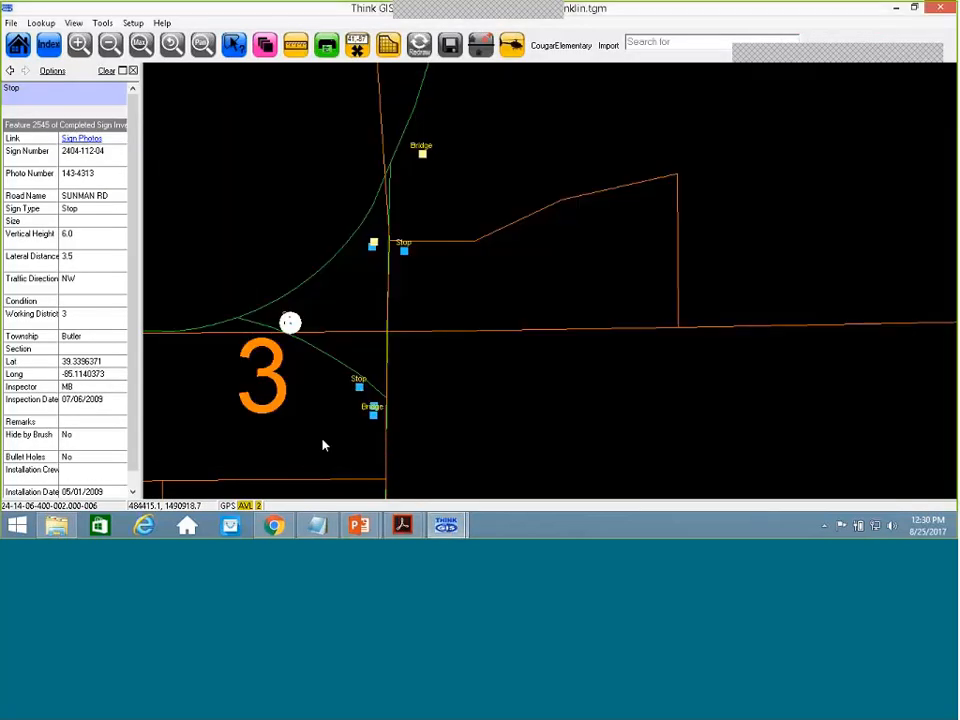